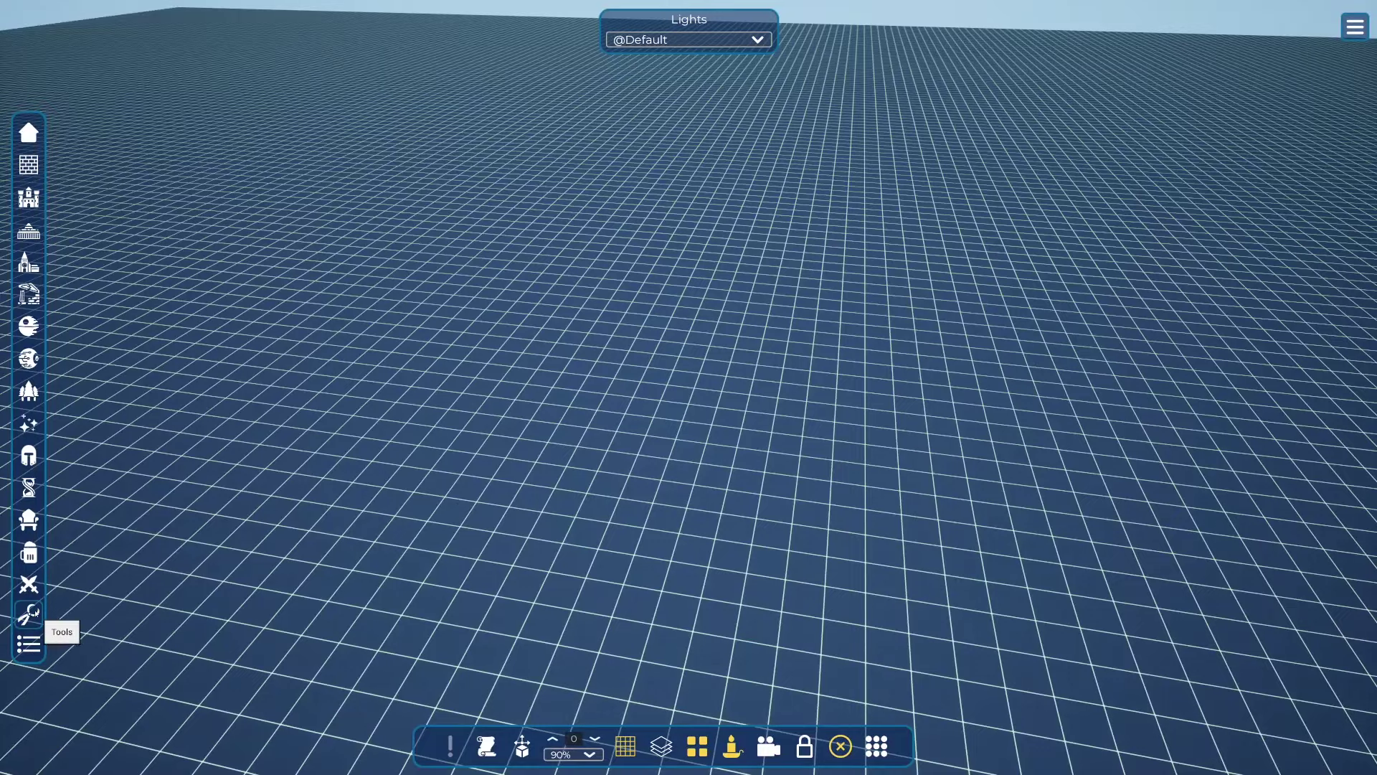
Place a resizable floor tile, enable grid snapping, and stretch the tile into a rectangular room floor
left_click(29, 614)
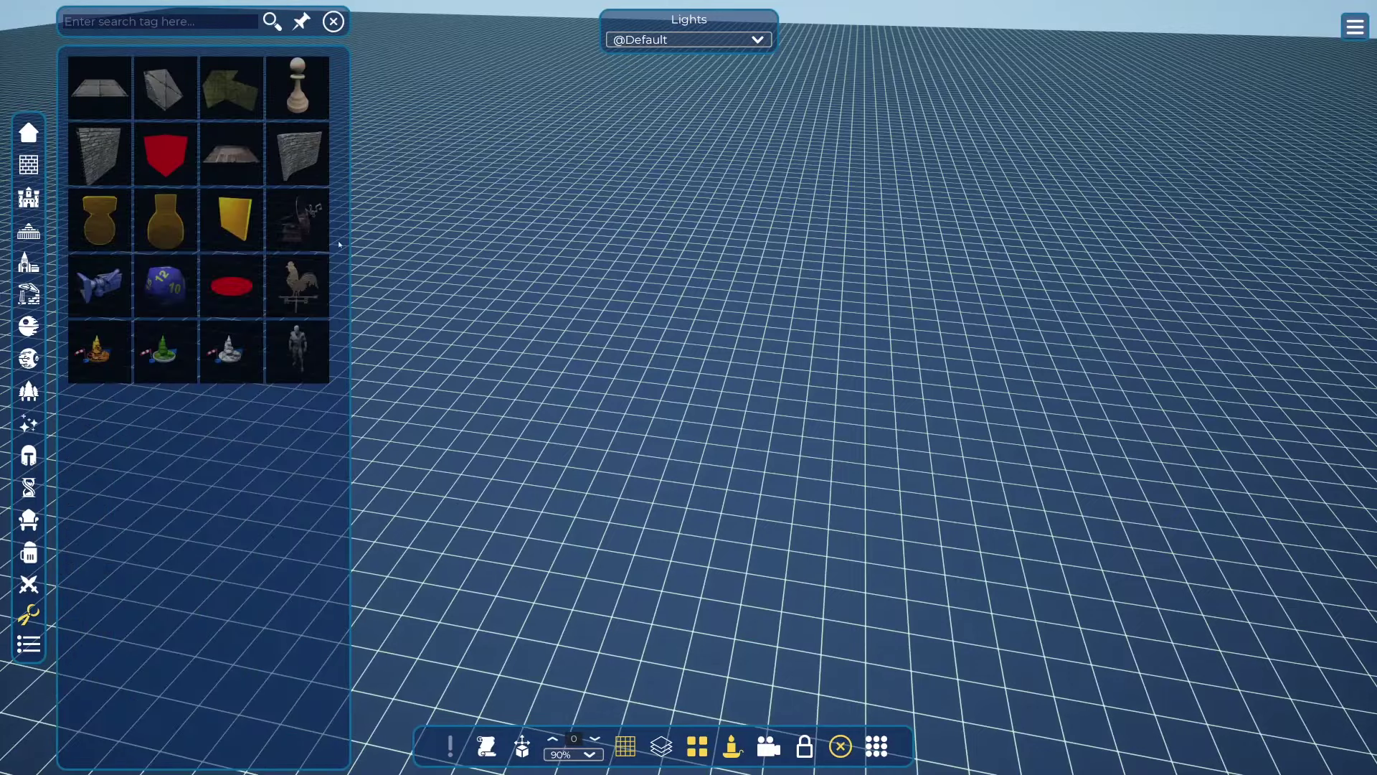
left_click(108, 90)
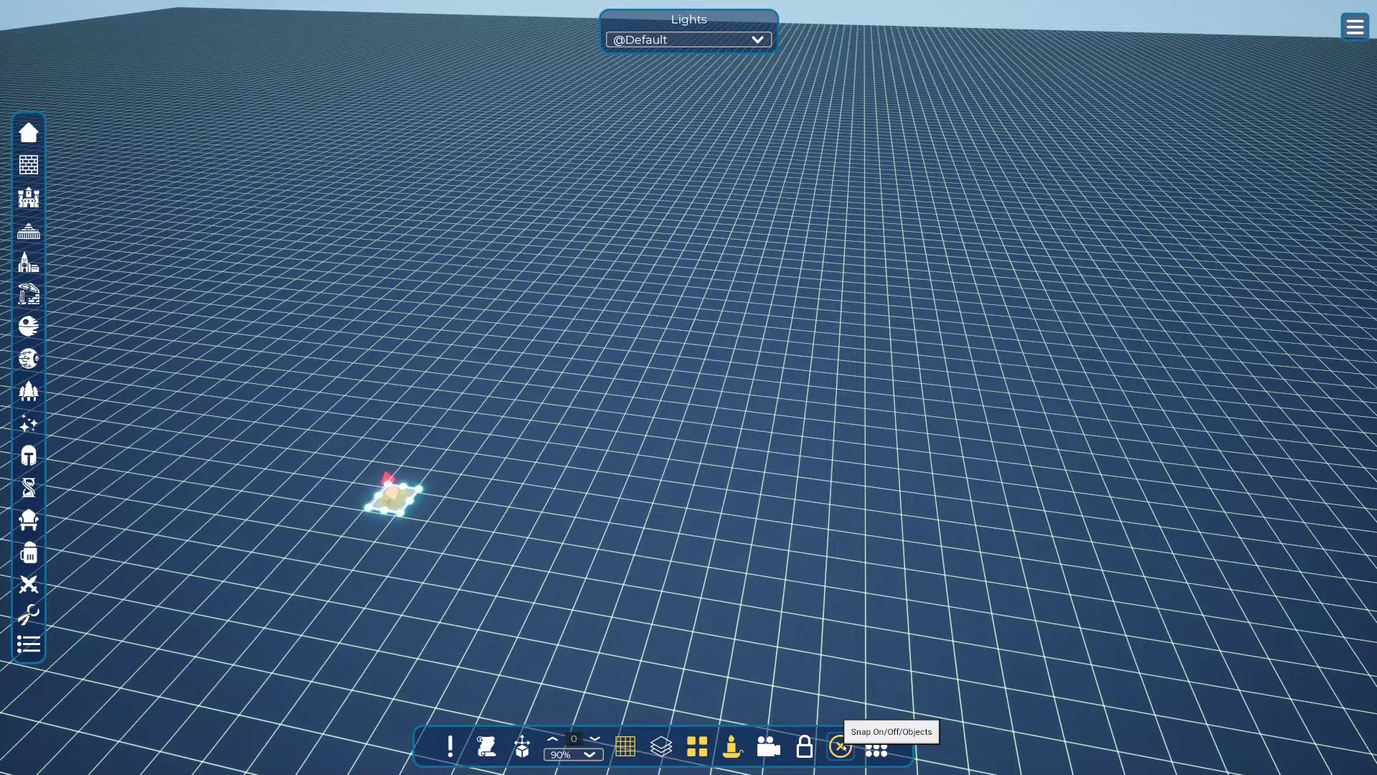
left_click(844, 747)
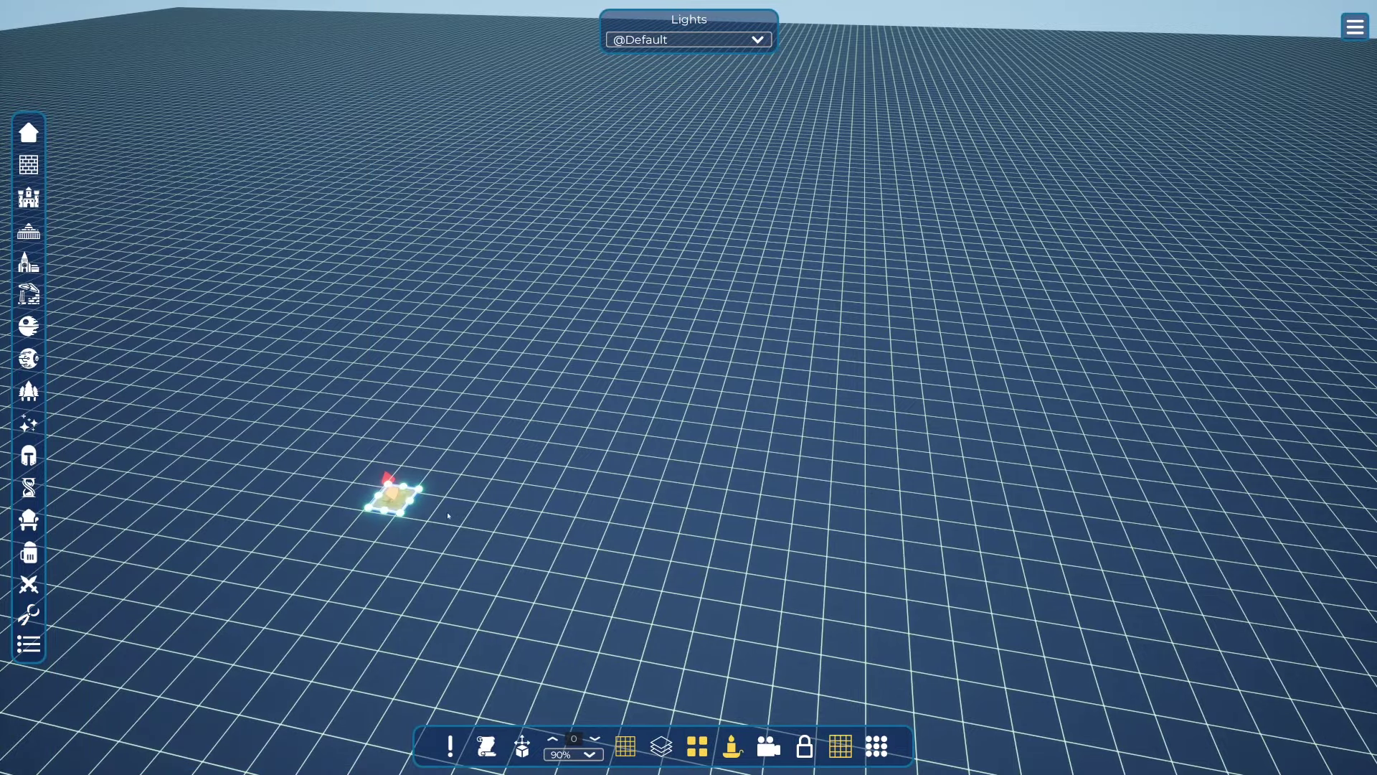
left_click_drag(402, 501, 787, 357)
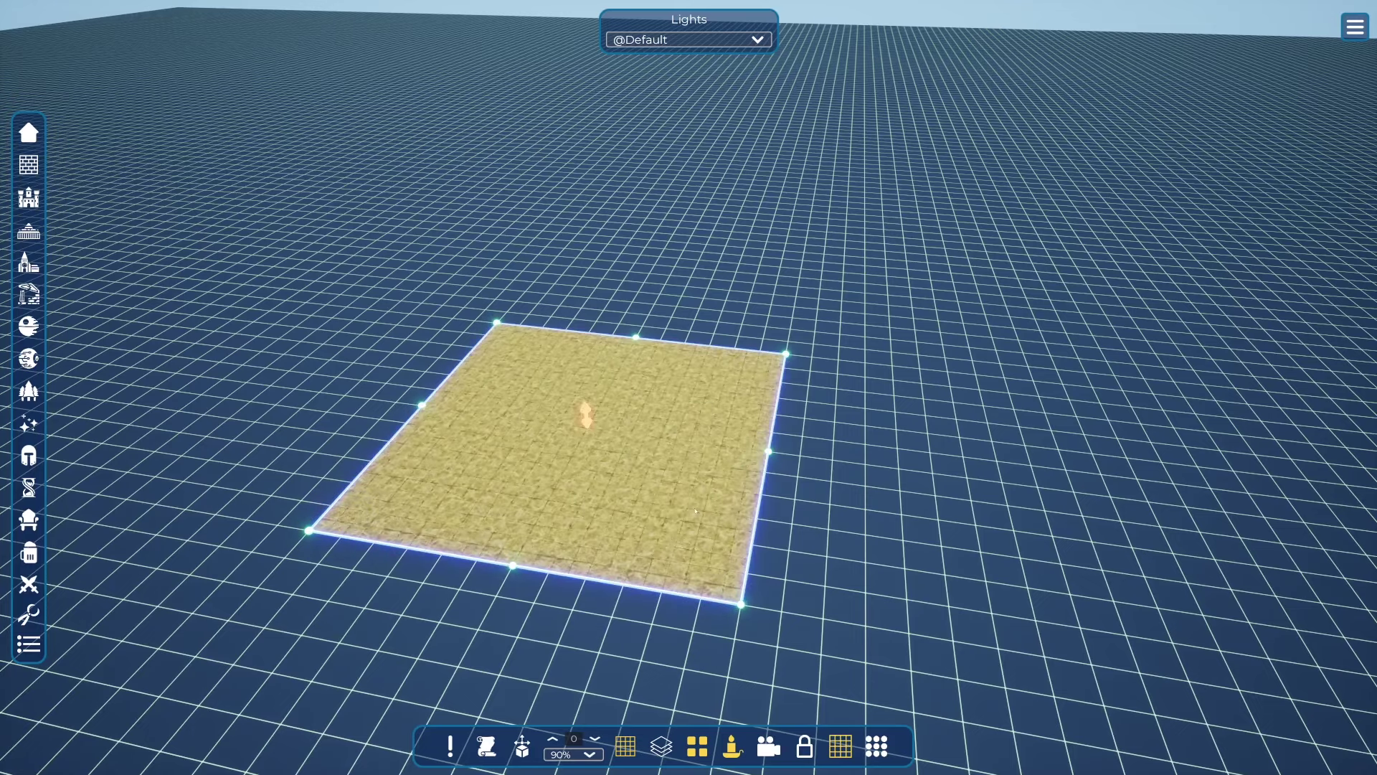
middle_click_drag(688, 507, 760, 375)
key("w")
left_click_drag(786, 285, 553, 382)
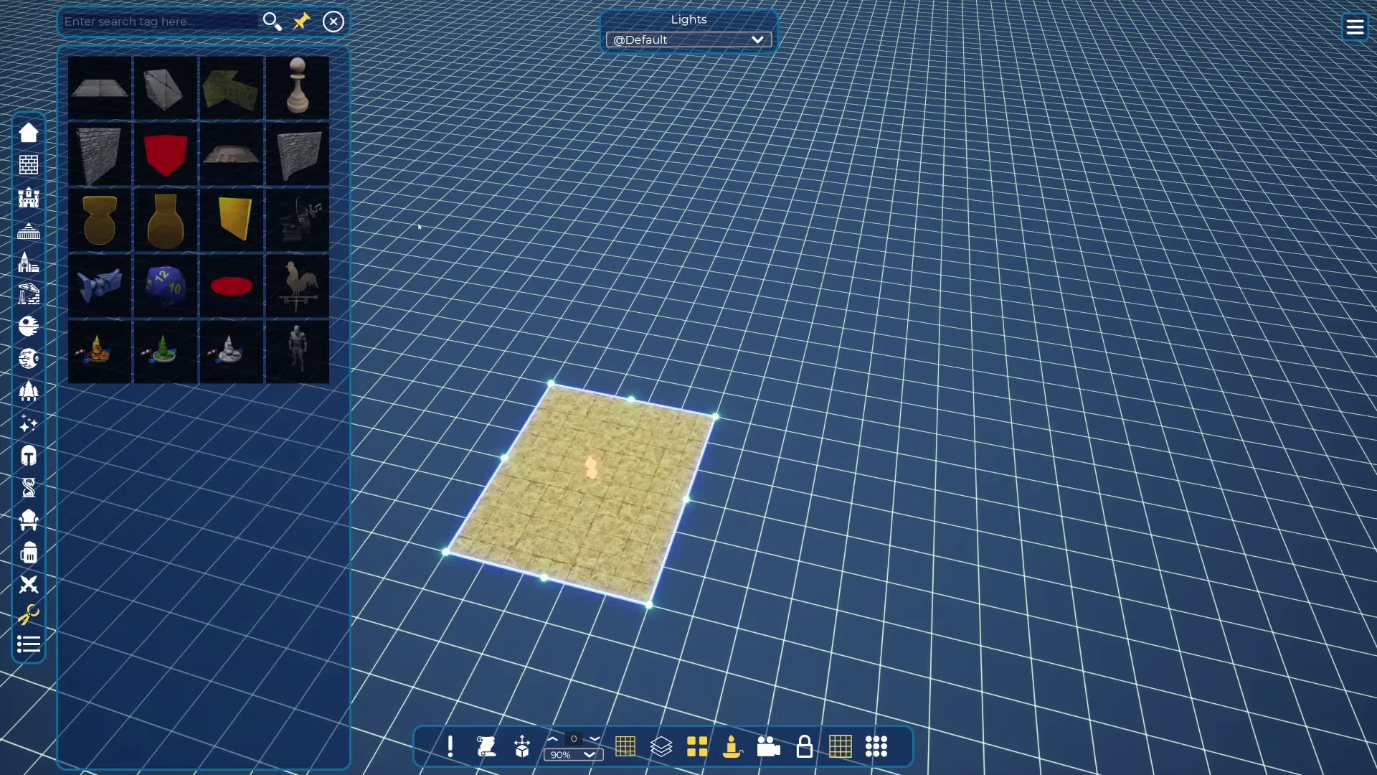
Place a stone wall at the floor's corner and stretch it along one full side of the floor
left_click(121, 162)
left_click(552, 387)
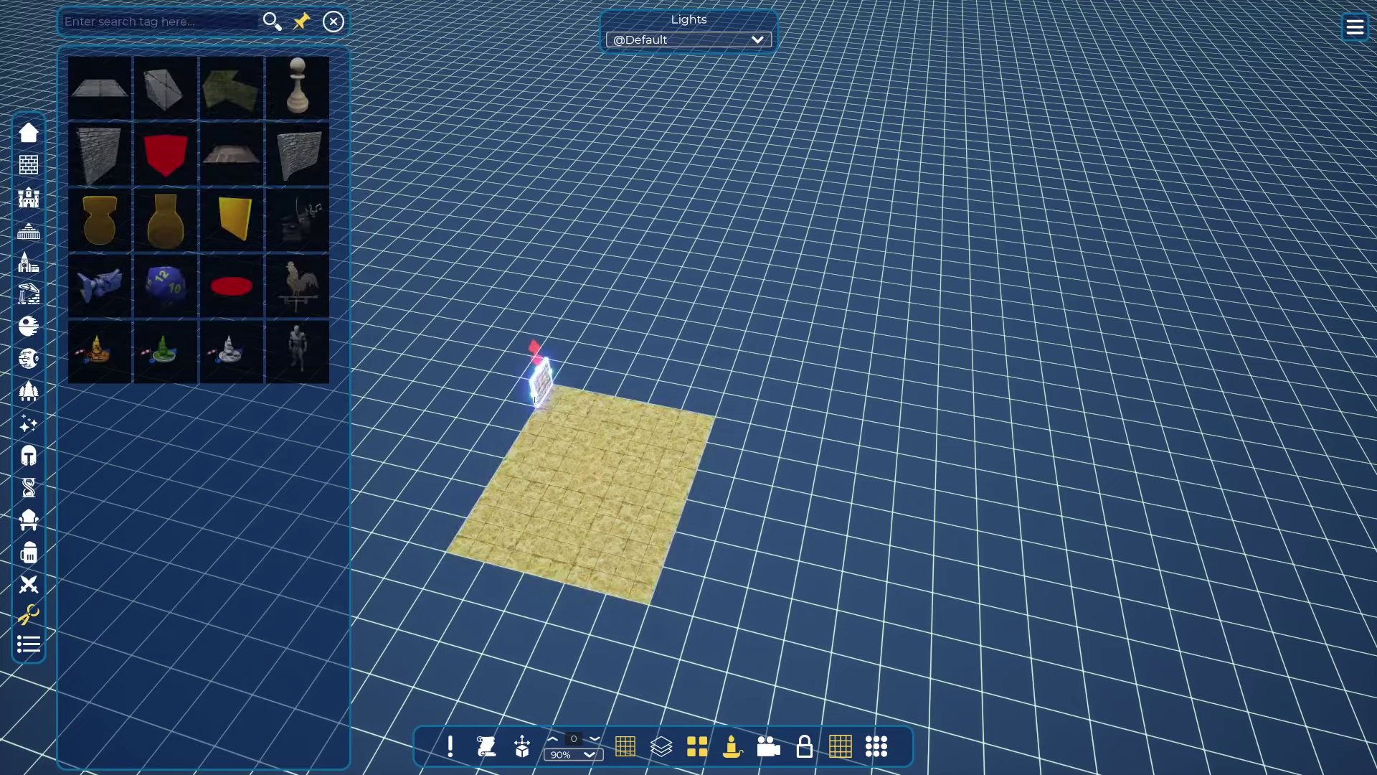
left_click_drag(536, 399, 446, 537)
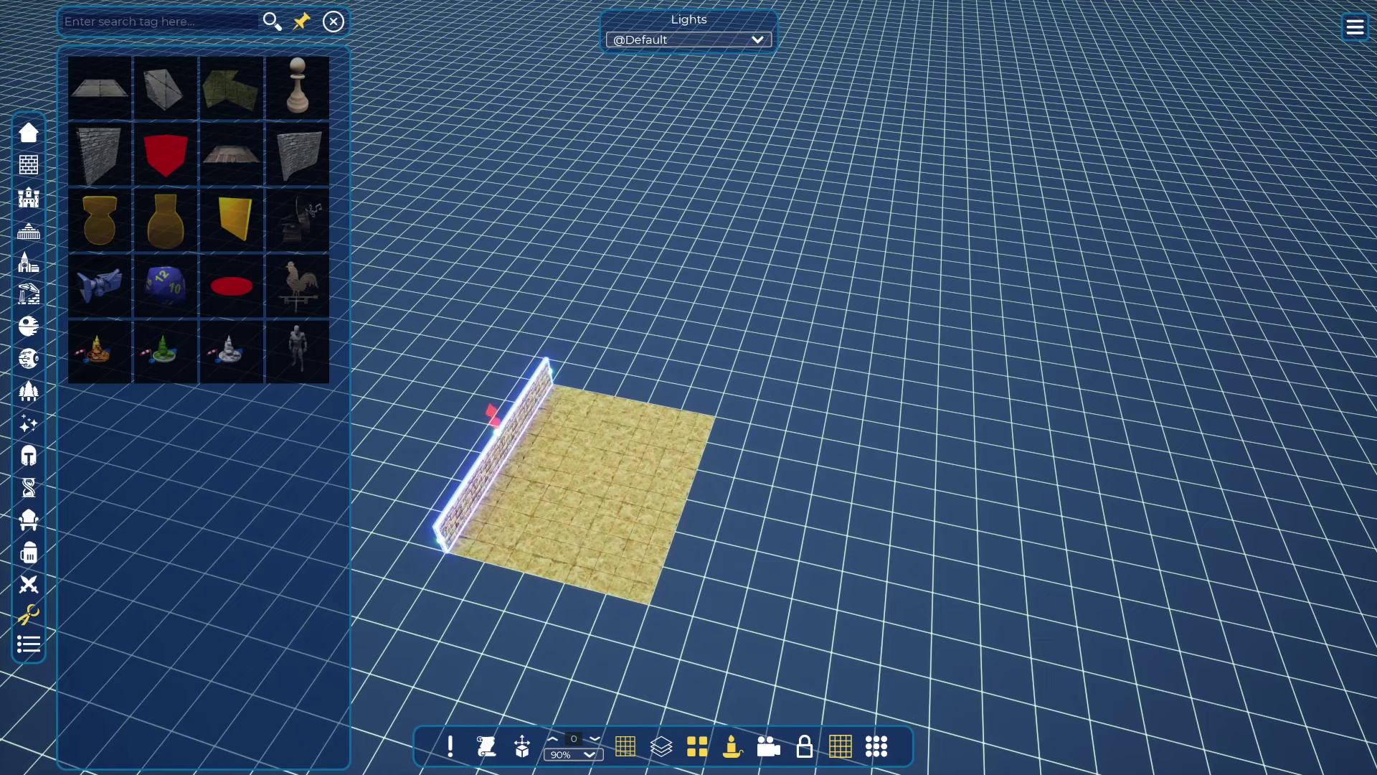
Duplicate the stone wall and fit the copy along the adjacent side of the floor
right_click_drag(617, 445, 359, 387)
key("d")
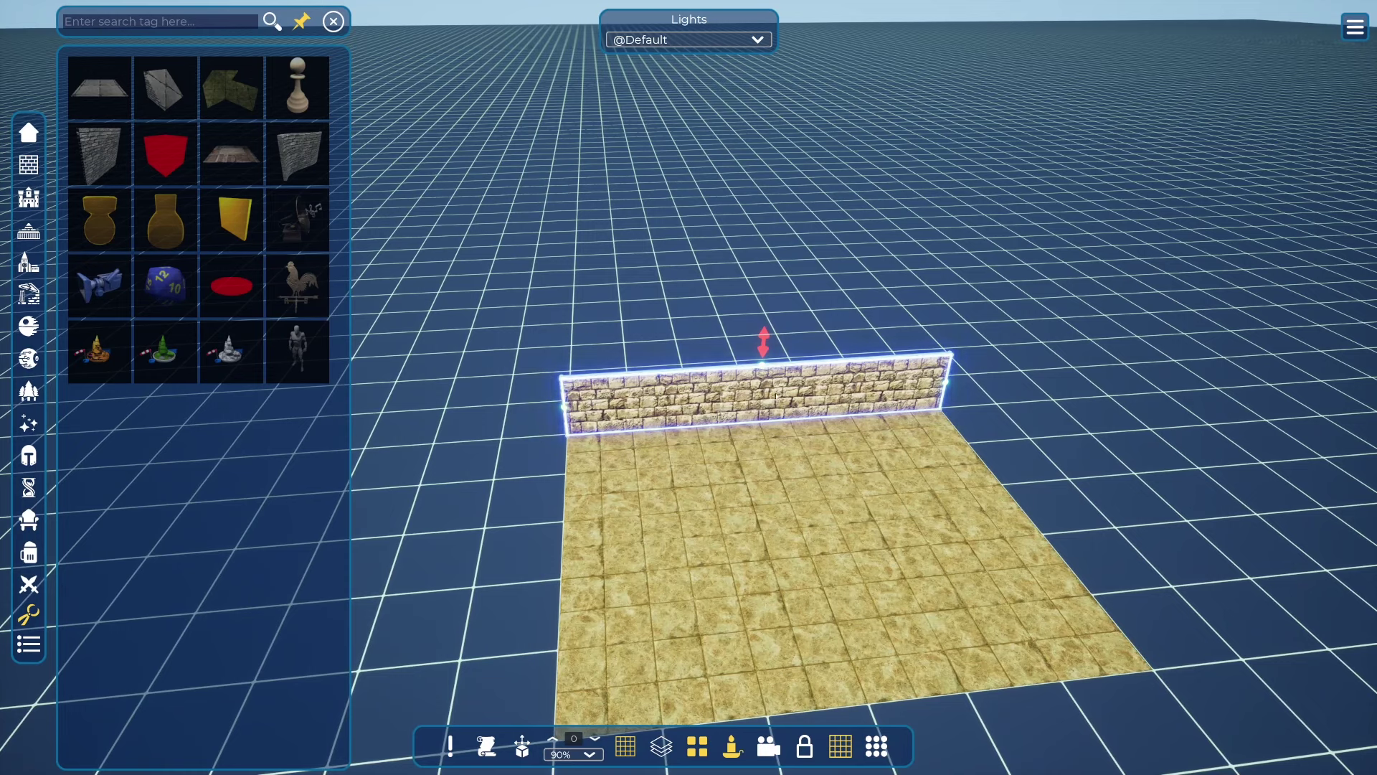
left_click_drag(781, 397, 965, 474, "ctrl")
left_click_drag(735, 493, 945, 381)
key("r")
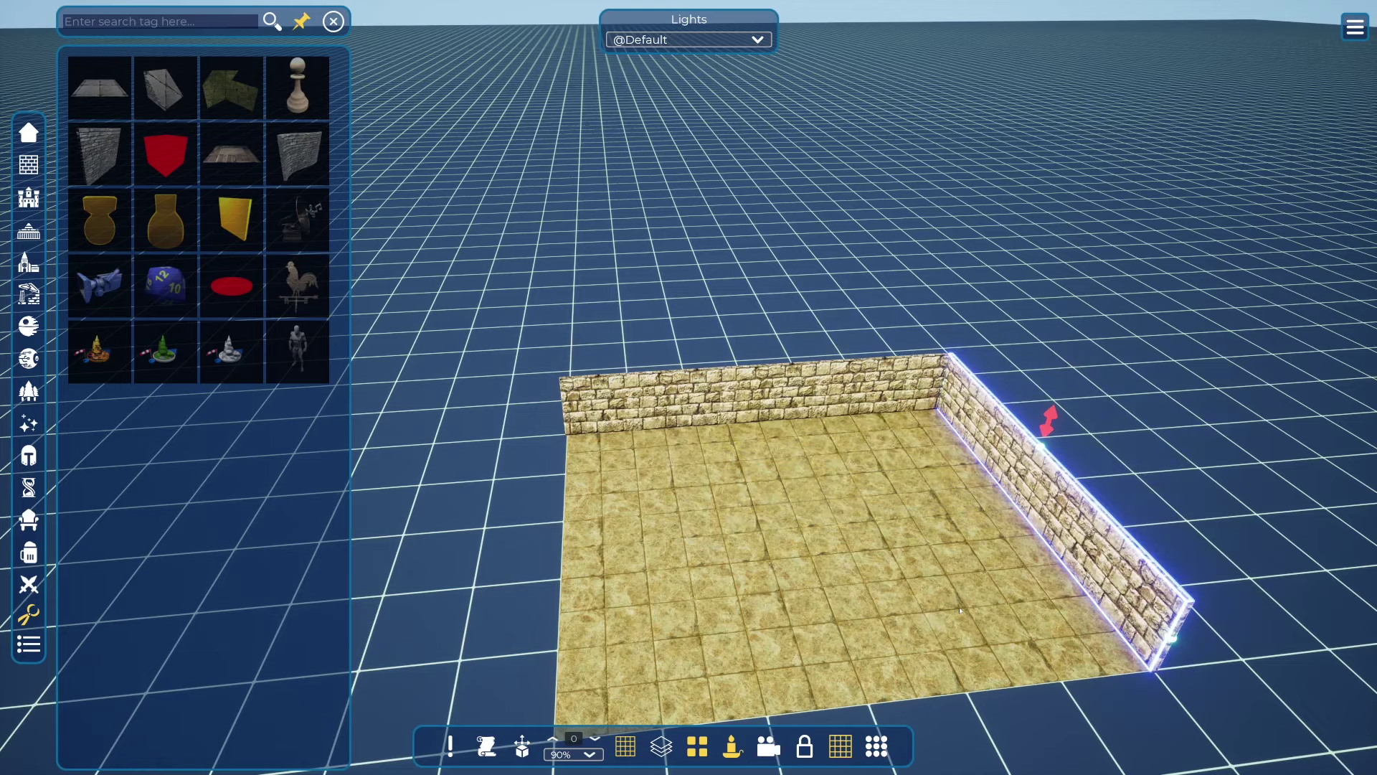
Copy another stone wall from the free end and stretch it along the side opposite the first wall
right_click_drag(960, 610, 901, 521)
scroll(902, 521, "down", 3)
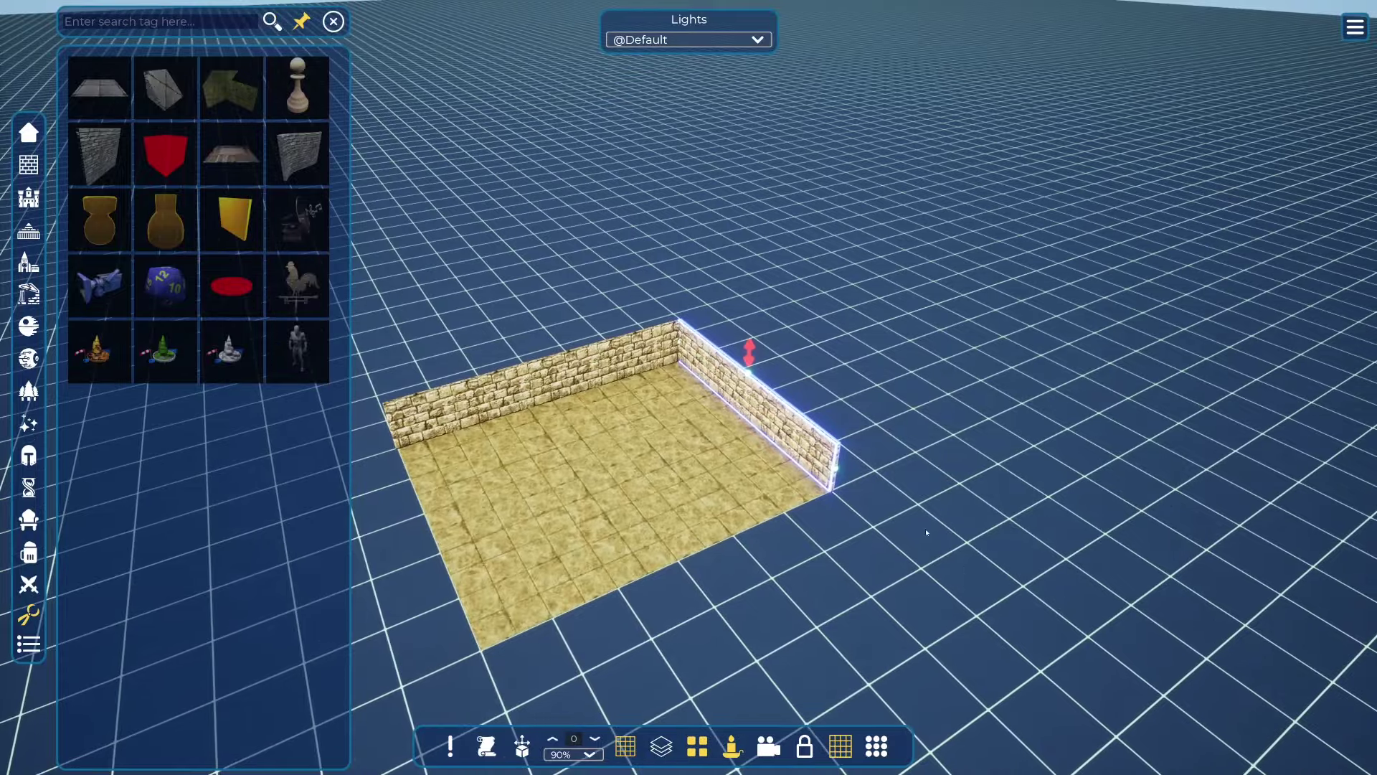
mouse_move(836, 467)
left_mouse_down()
mouse_move(783, 543)
mouse_move(836, 468)
left_mouse_up()
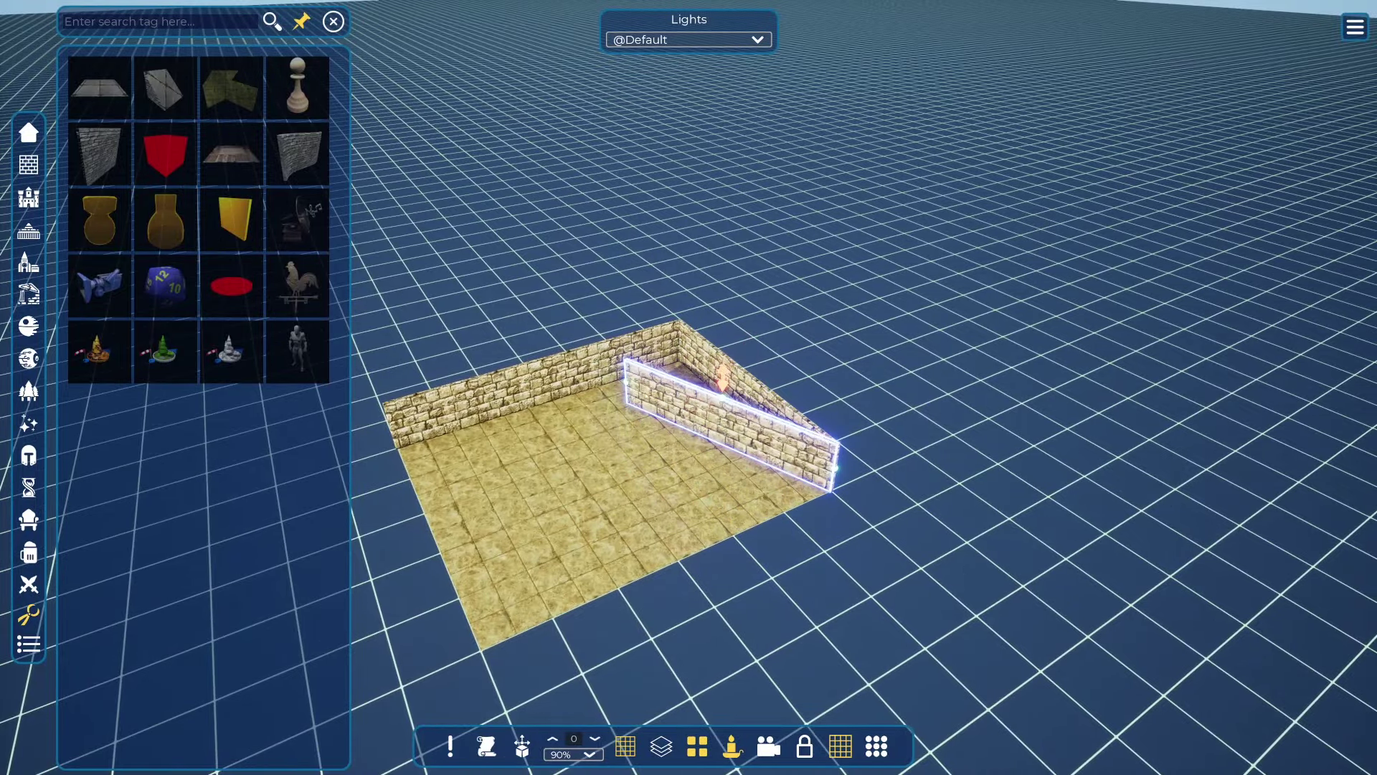
left_click_drag(626, 384, 473, 627)
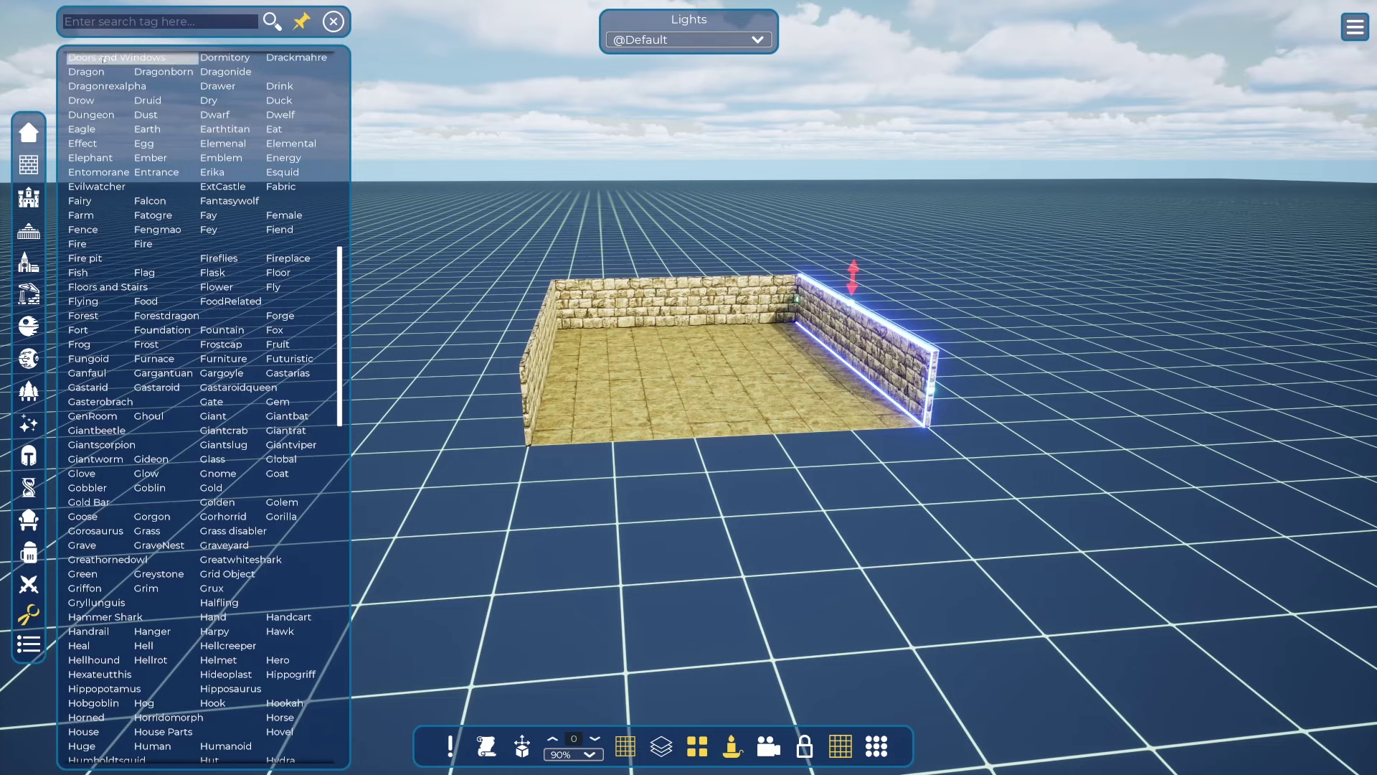
Filter the assets by the Doors and Windows tag and place the arched wooden door section midway along the open side
left_click(104, 59)
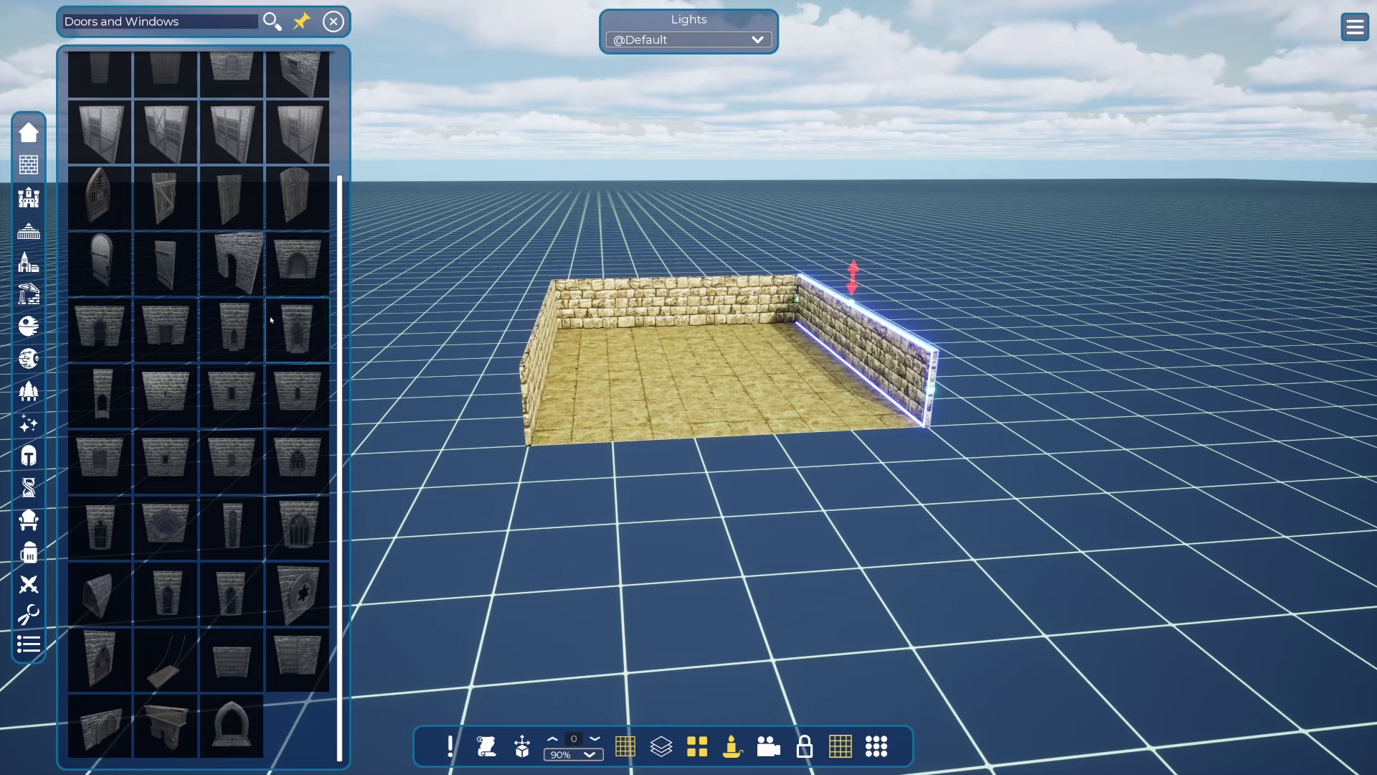
mouse_move(276, 366)
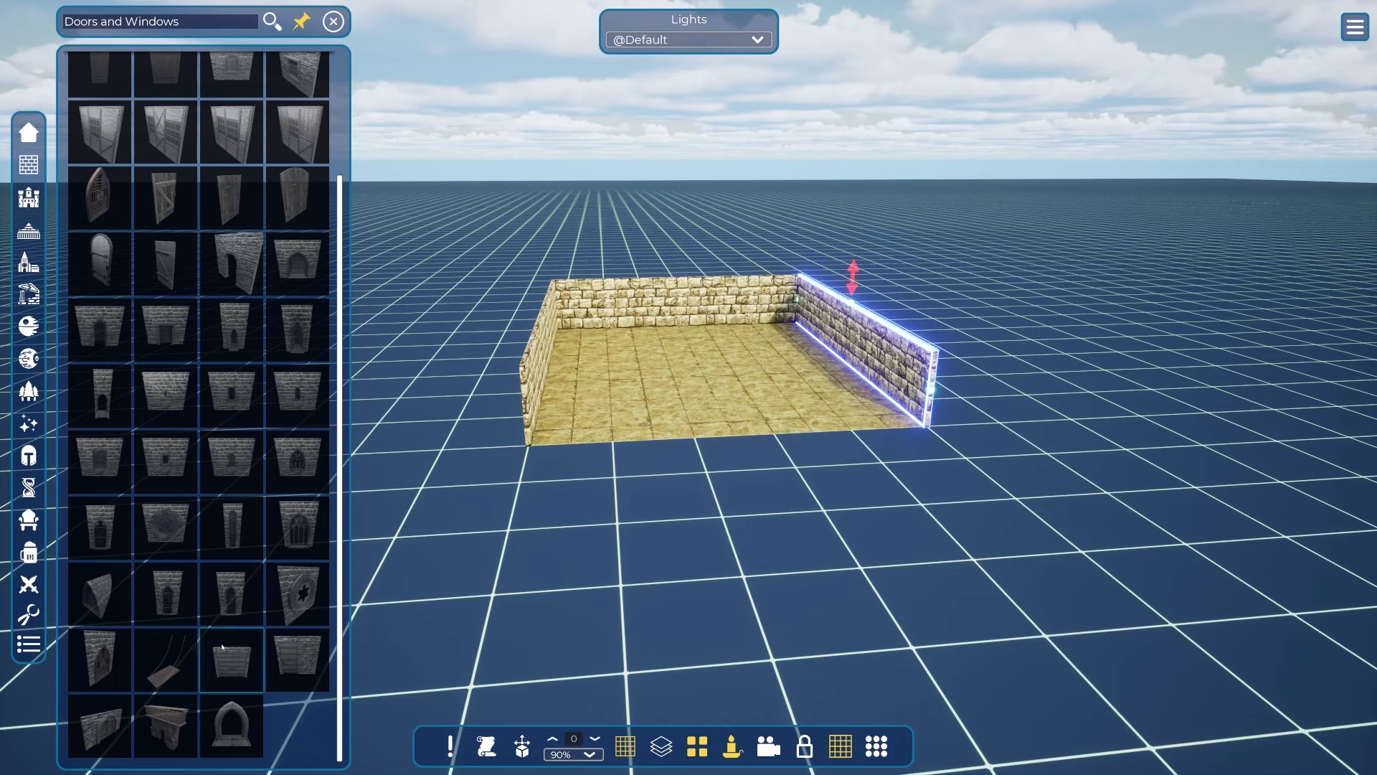
left_click(100, 726)
key("r")
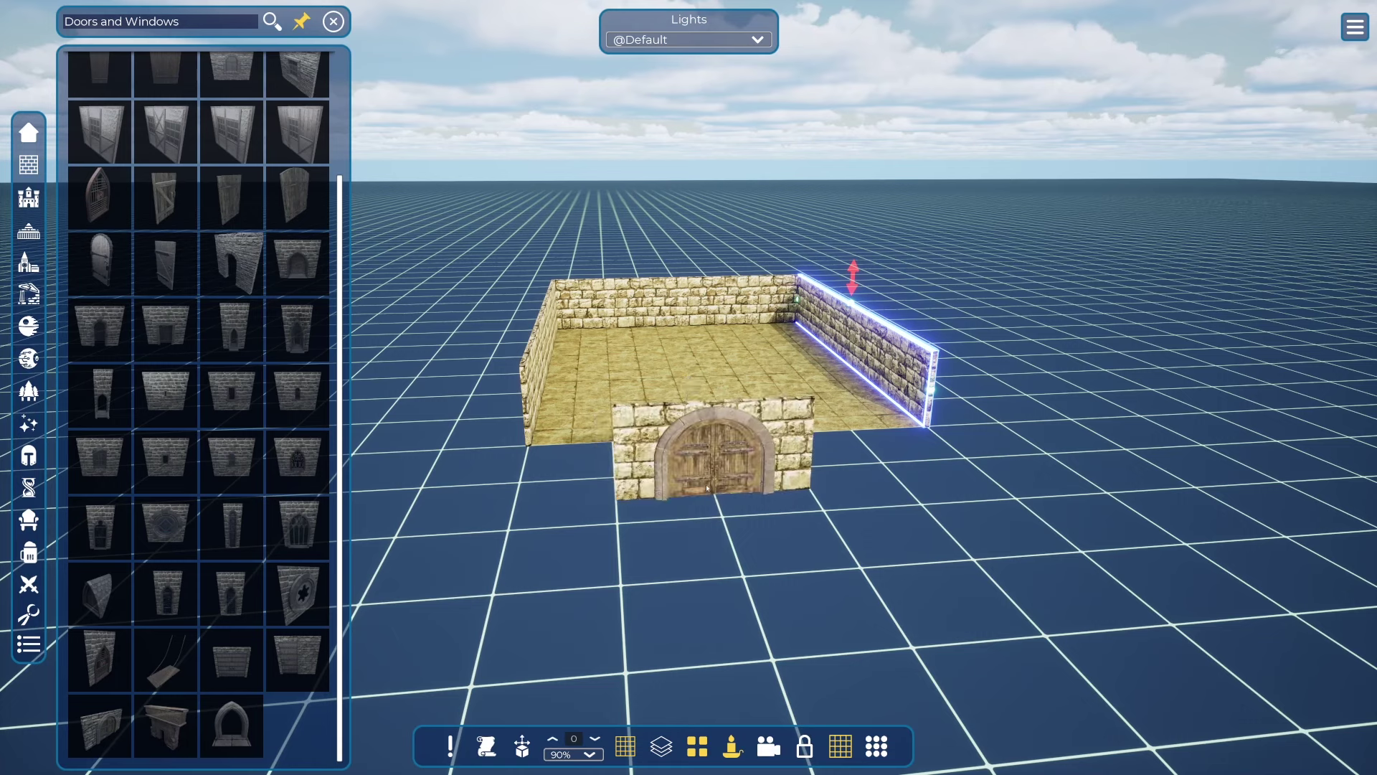
left_click(733, 434)
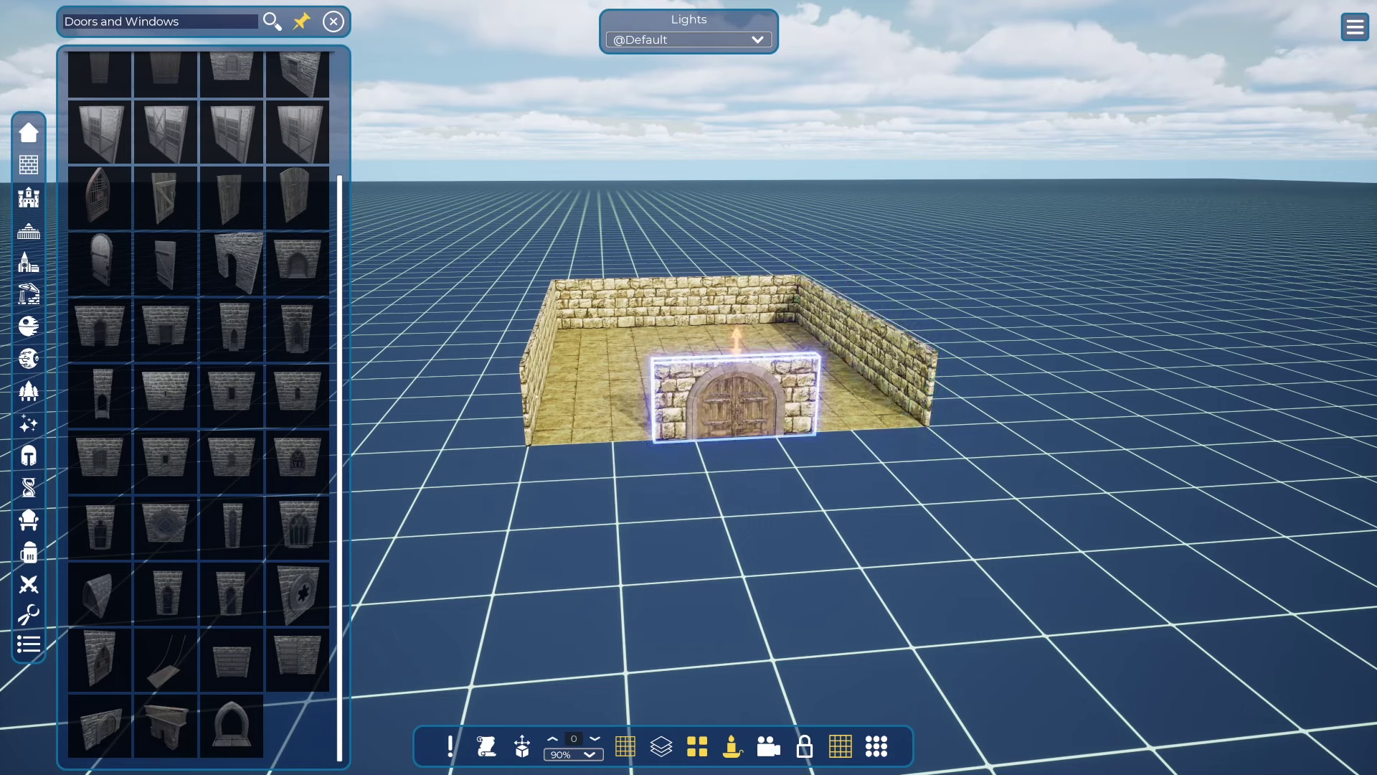
Copy a side wall and fit the copy between the left front corner and the arched door section
left_click(536, 396)
key("ctrl+c")
key("ctrl+v")
left_click(583, 457)
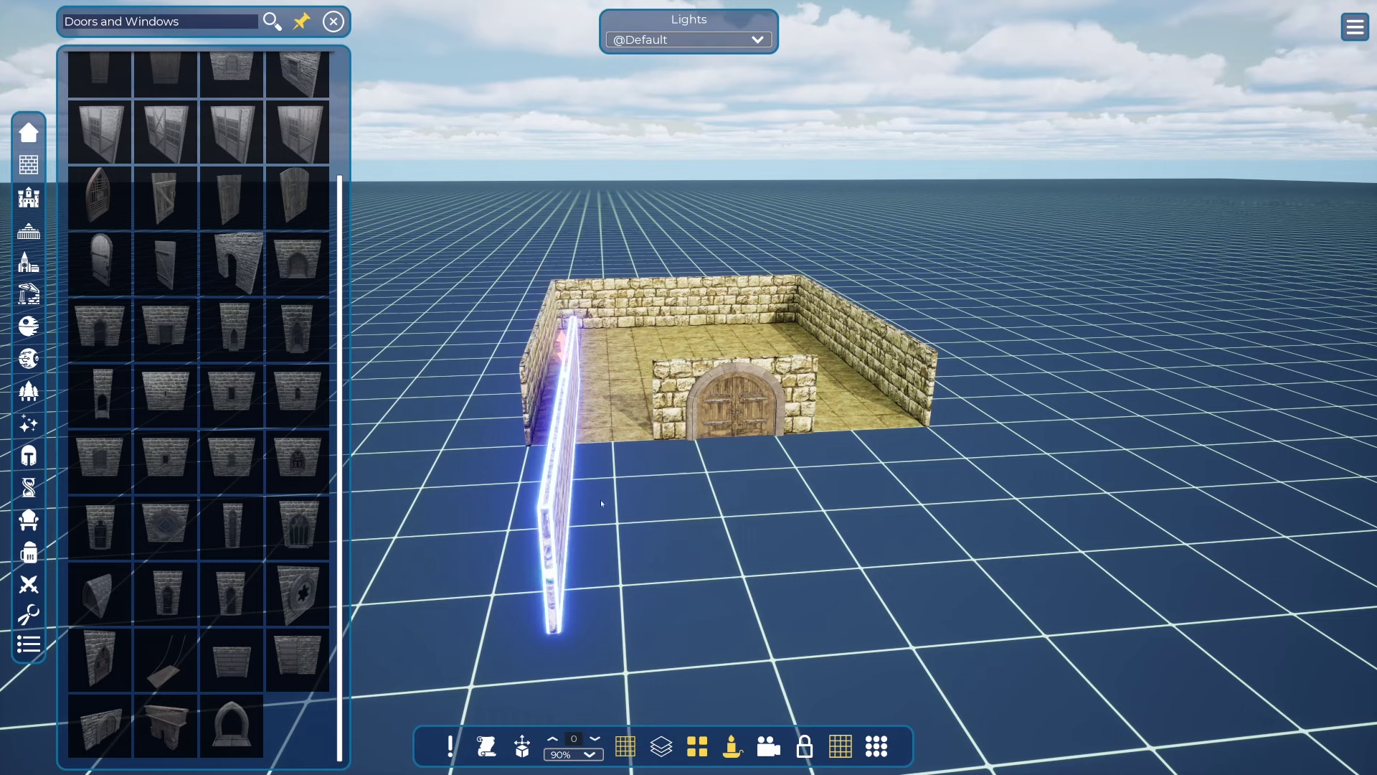
left_click_drag(557, 583, 651, 404)
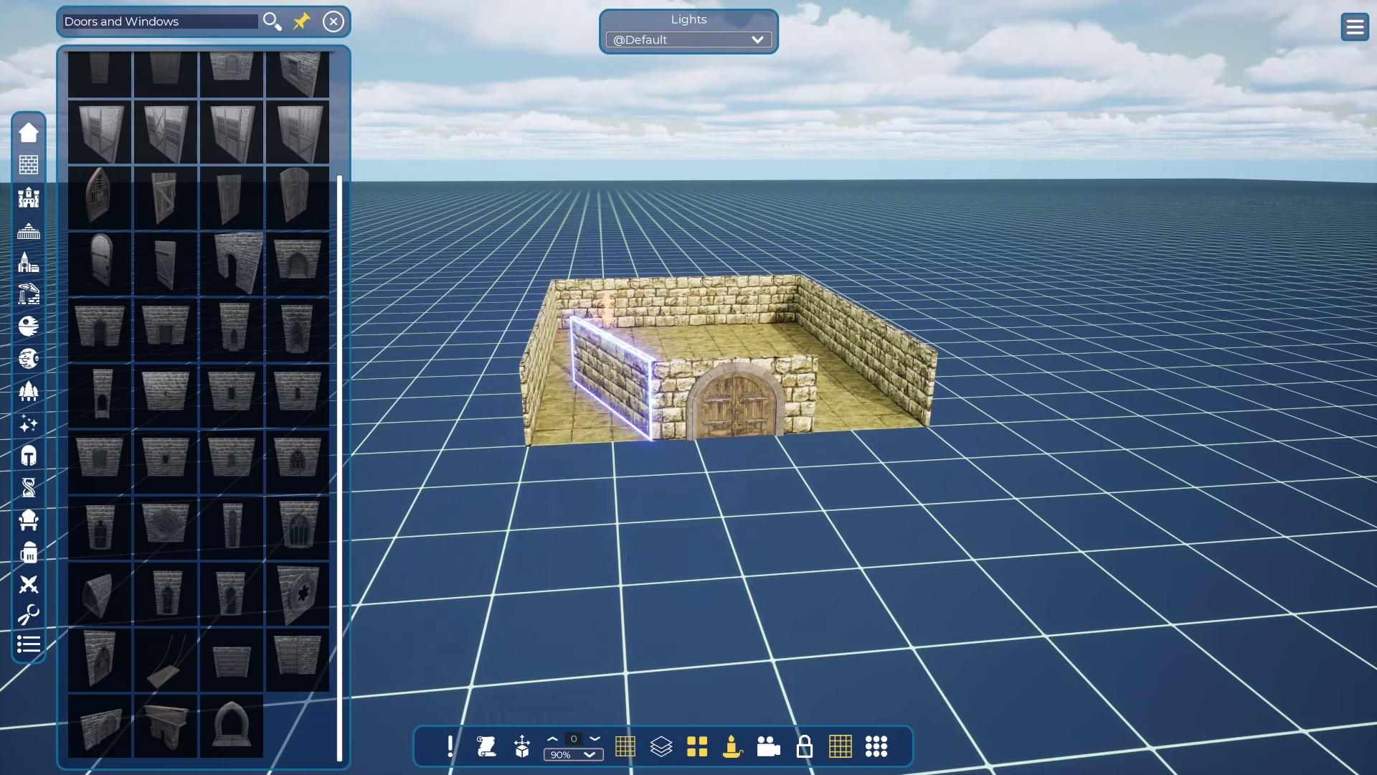
left_click_drag(575, 351, 530, 410)
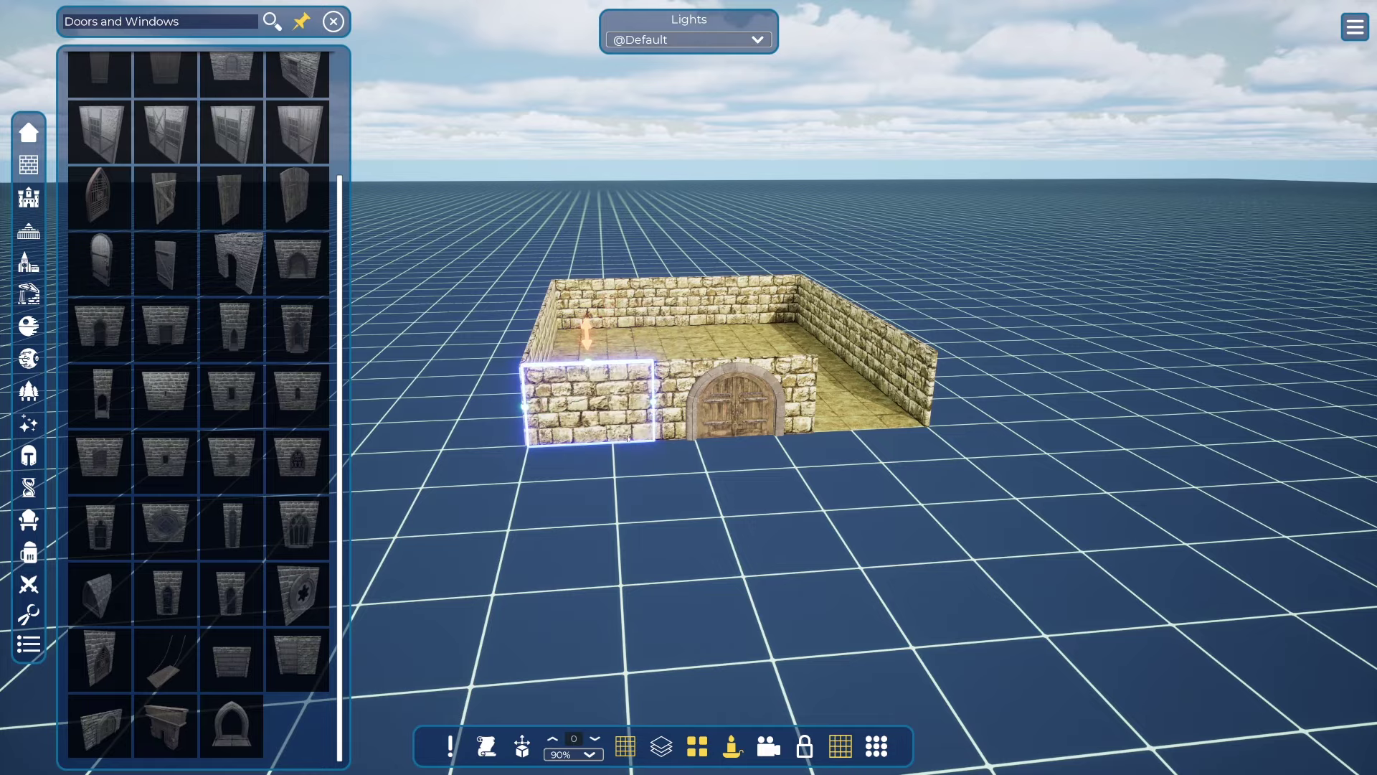
Paste another front wall segment to close the gap between the arched door and the right front corner
right_click_drag(663, 449, 661, 420)
key("ctrl+v")
left_click(947, 398)
Examine the enclosed room, its walls and the arched door from several viewpoints
mouse_move(947, 398)
right_mouse_down()
mouse_move(940, 376)
mouse_move(929, 393)
right_mouse_up()
key("w")
key("w")
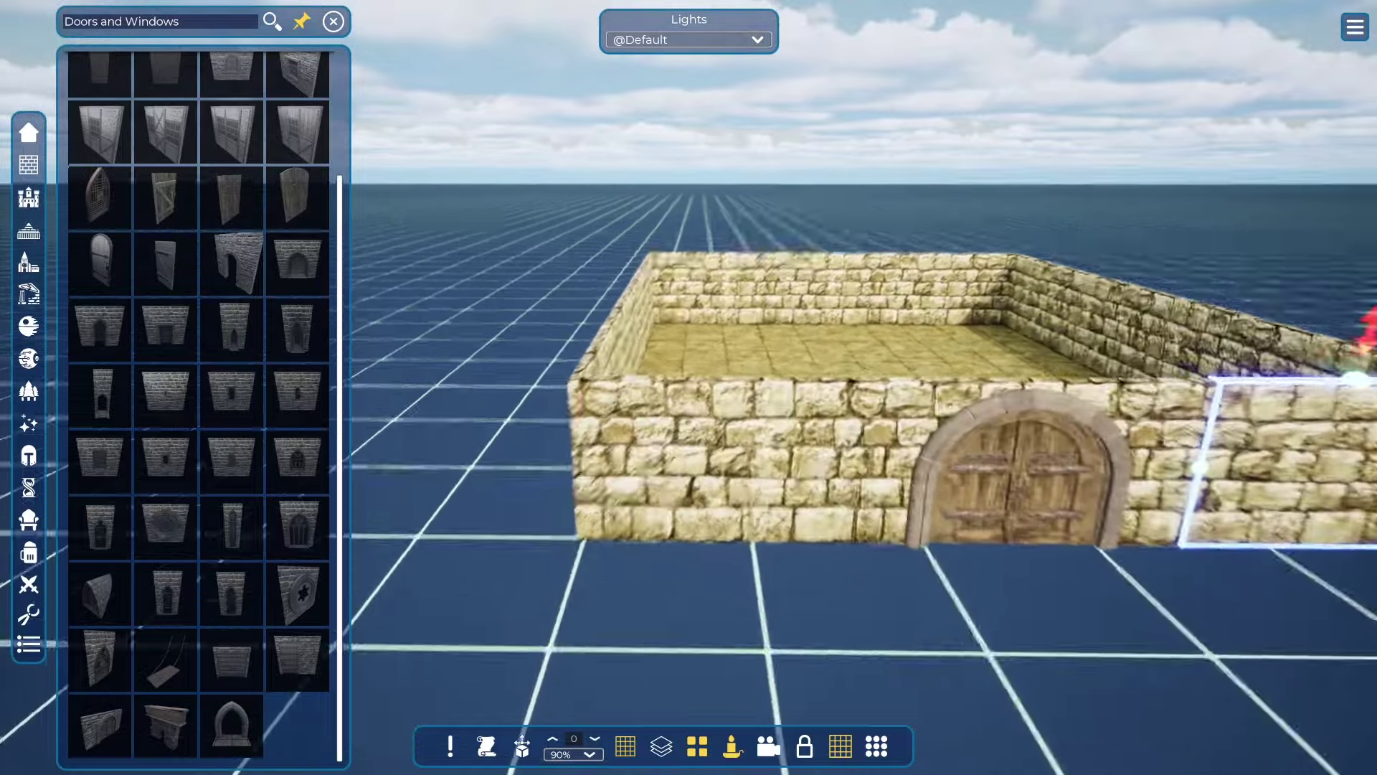
key("e")
key("w")
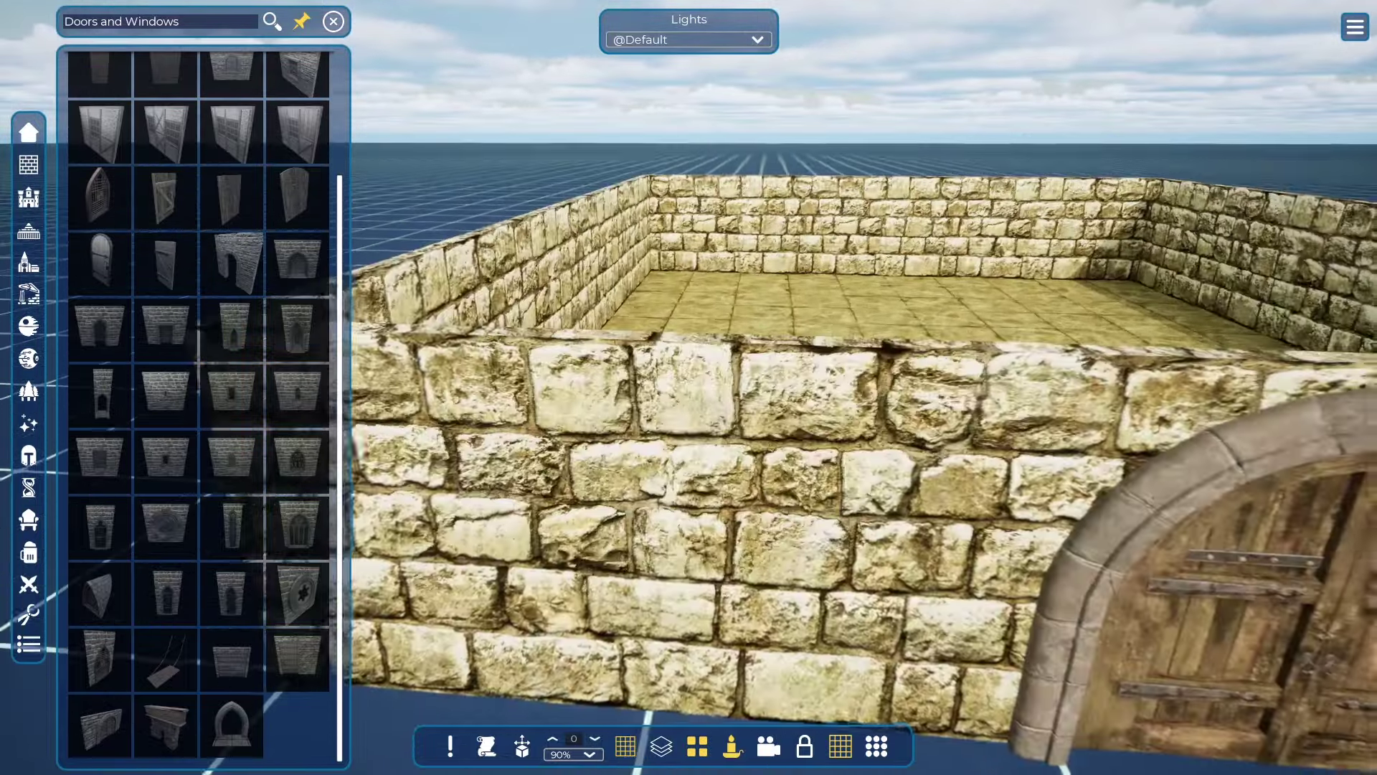
key("a")
right_click_drag(929, 393, 1104, 364)
key("a")
key("a")
key("a")
key("w")
key("a")
right_click_drag(861, 373, 430, 402)
key("e")
key("d")
key("s")
key("q")
key("d")
key("e")
key("s")
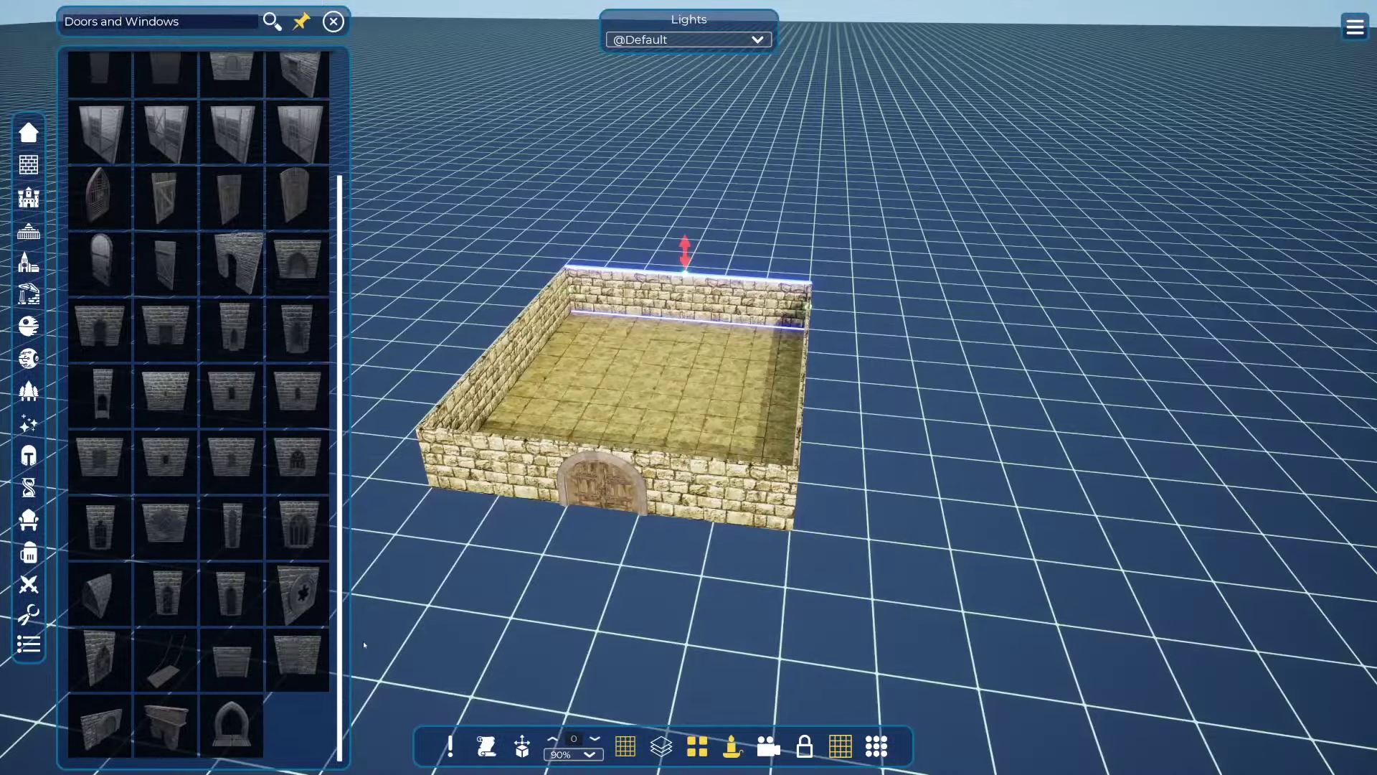
Fit a wooden double-door section into the middle of the wall opposite the arched door, shortening that wall to make room
mouse_move(233, 670)
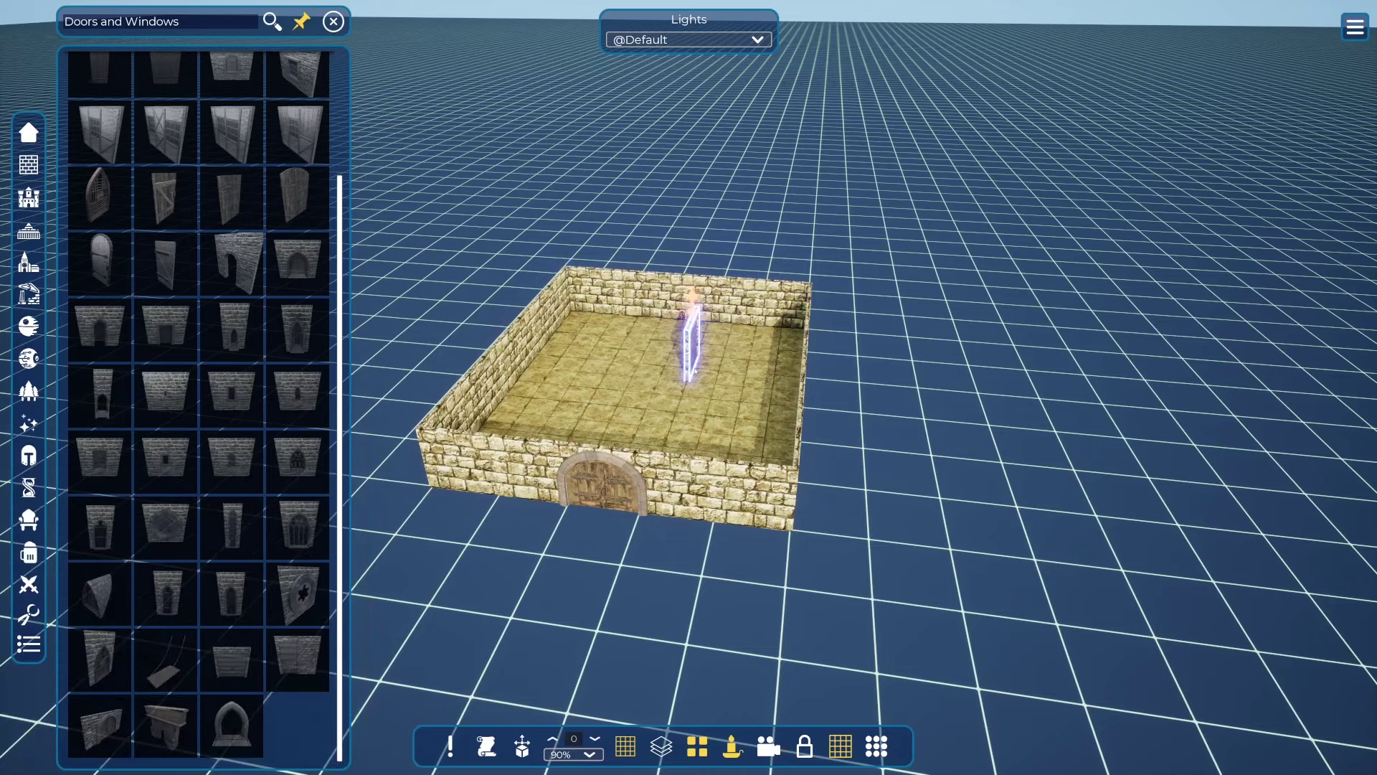
scroll(695, 370, "up", 5)
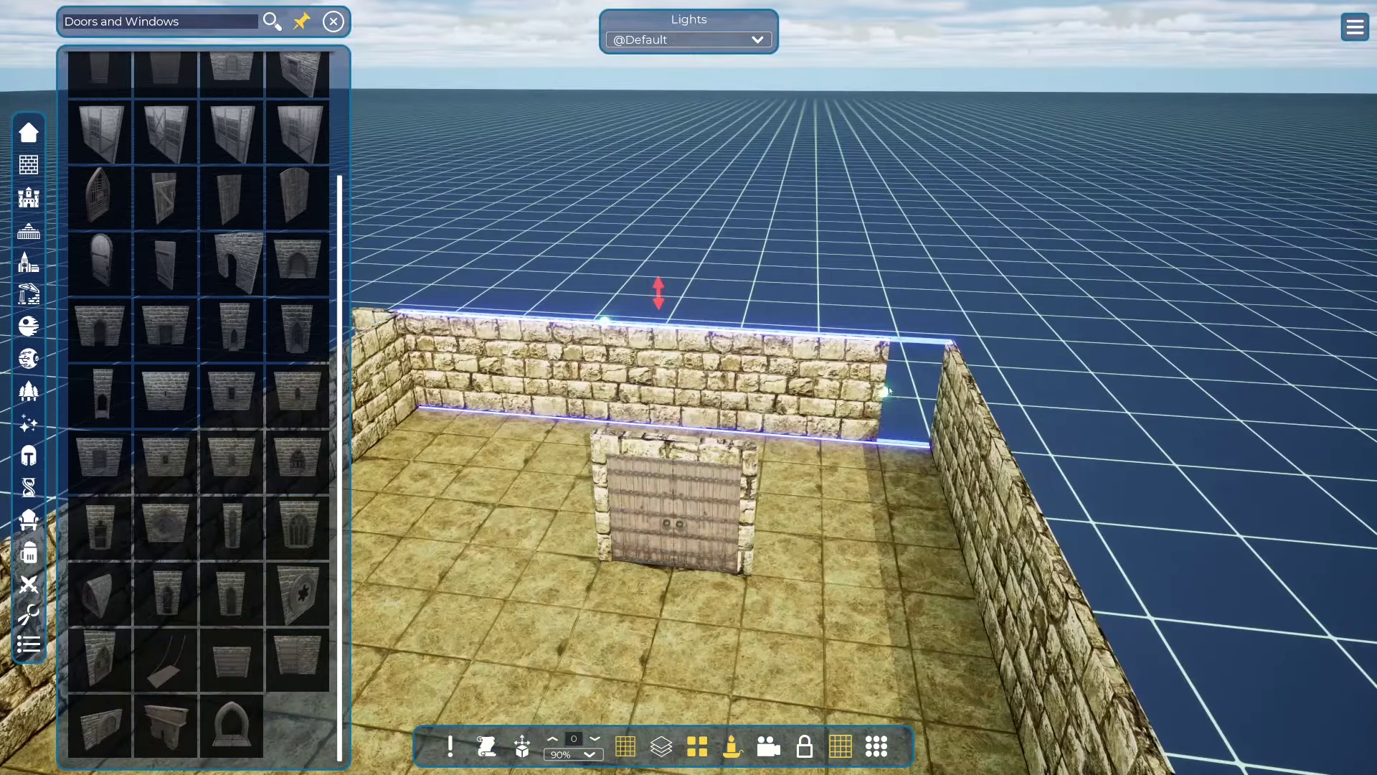
left_click_drag(889, 391, 609, 381)
left_click_drag(631, 495, 627, 376)
left_click_drag(542, 373, 863, 381)
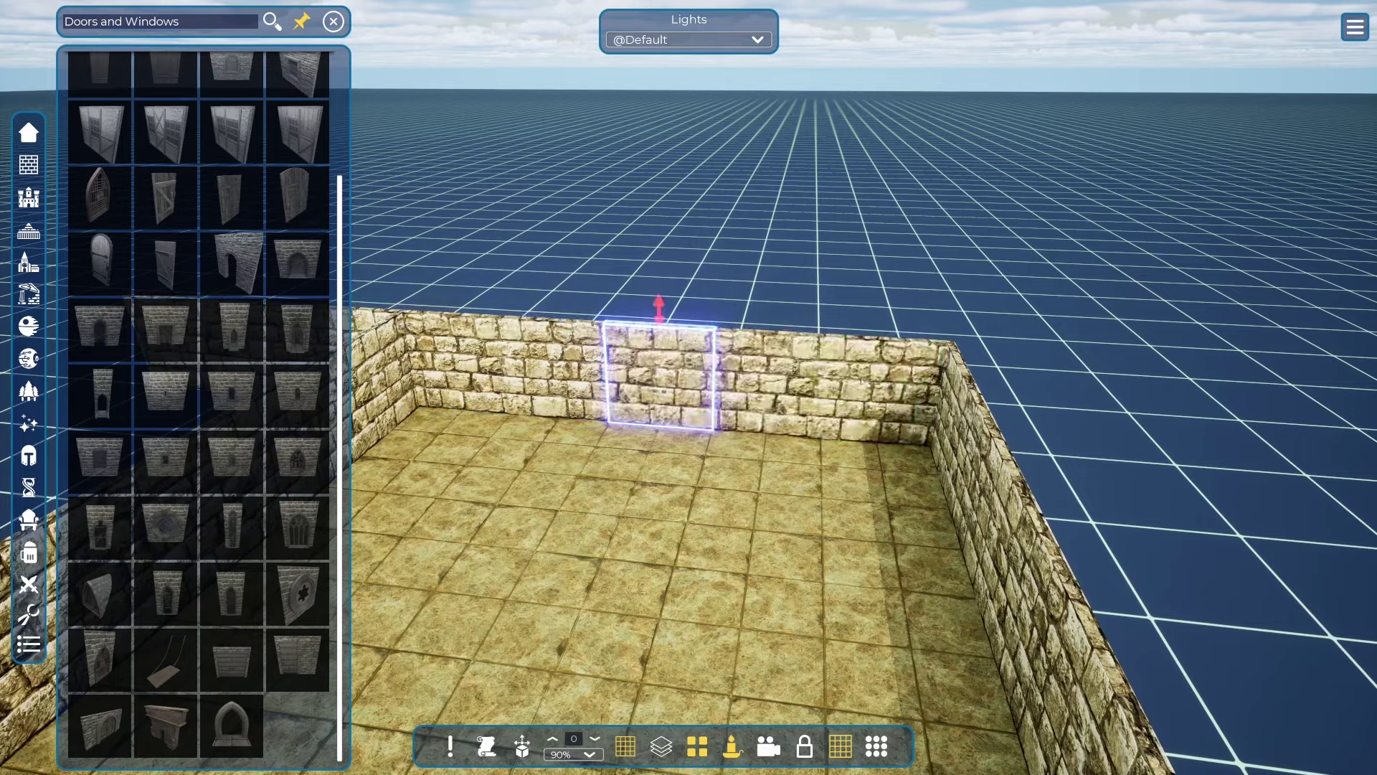
Adjust the wall segments on both sides of the double-door section so they meet it without overlapping
left_click(862, 381)
left_click_drag(492, 319, 717, 326)
left_click_drag(858, 330, 876, 384)
right_click_drag(876, 384, 1004, 423)
left_click_drag(893, 196, 816, 213)
left_click_drag(1197, 381, 1070, 359)
right_click_drag(1070, 358, 1000, 280)
key("Escape")
left_click(418, 330)
left_click_drag(393, 310, 598, 357)
key("Escape")
Open the properties of the double-door section and swing both wooden doors partly open
left_click(1004, 444)
right_click_drag(1004, 445, 932, 474)
left_click(872, 444)
left_click(885, 495)
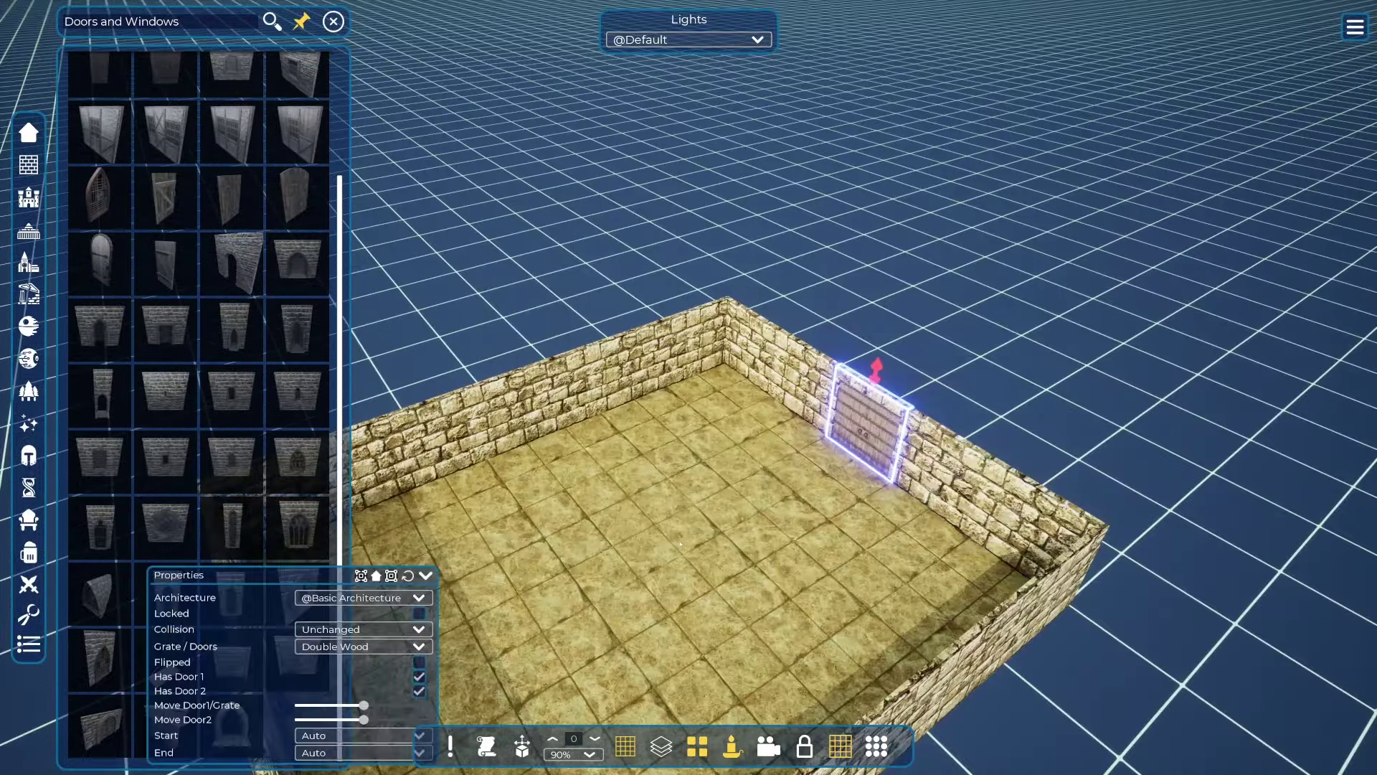
left_click_drag(314, 570, 628, 156)
left_click_drag(675, 288, 640, 302)
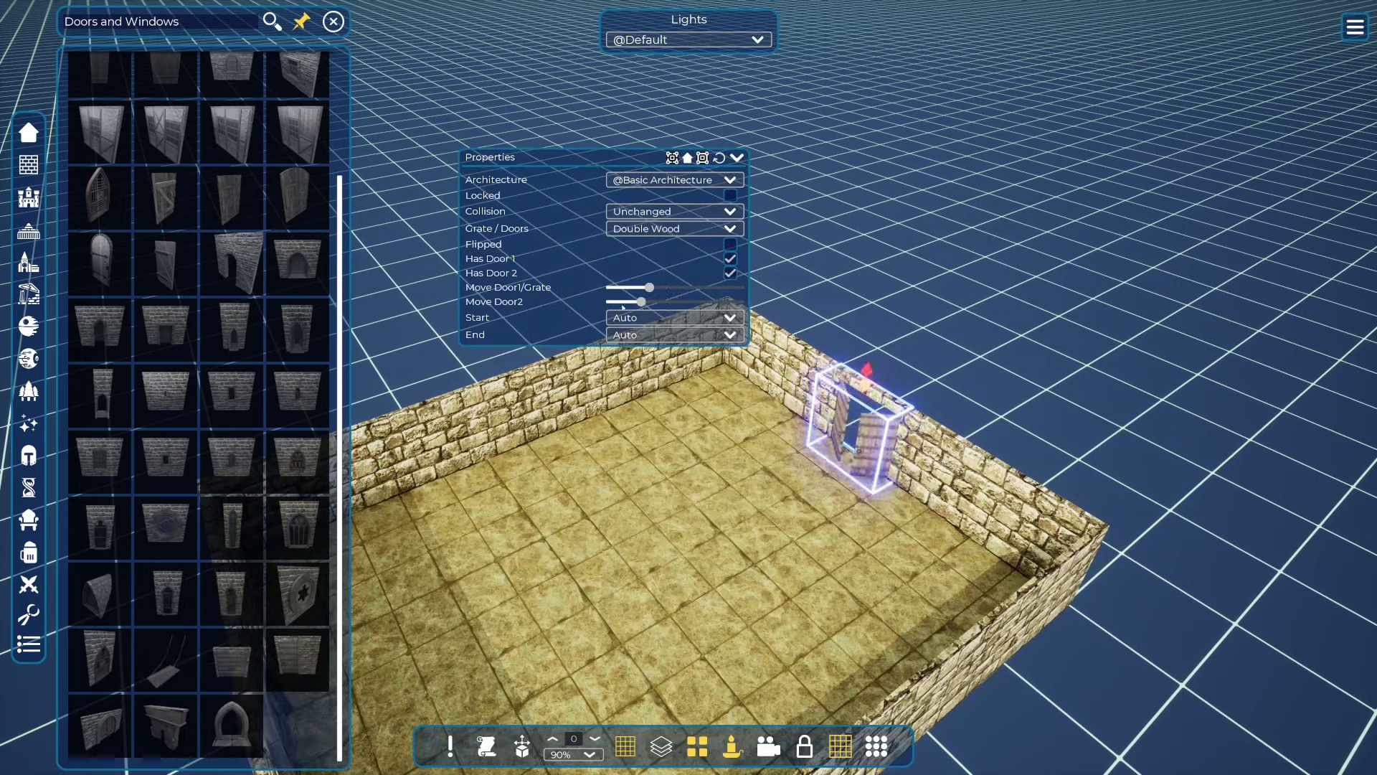
Change the section's Grate / Doors option to Grate and lower the grate to its closed position
left_click(655, 229)
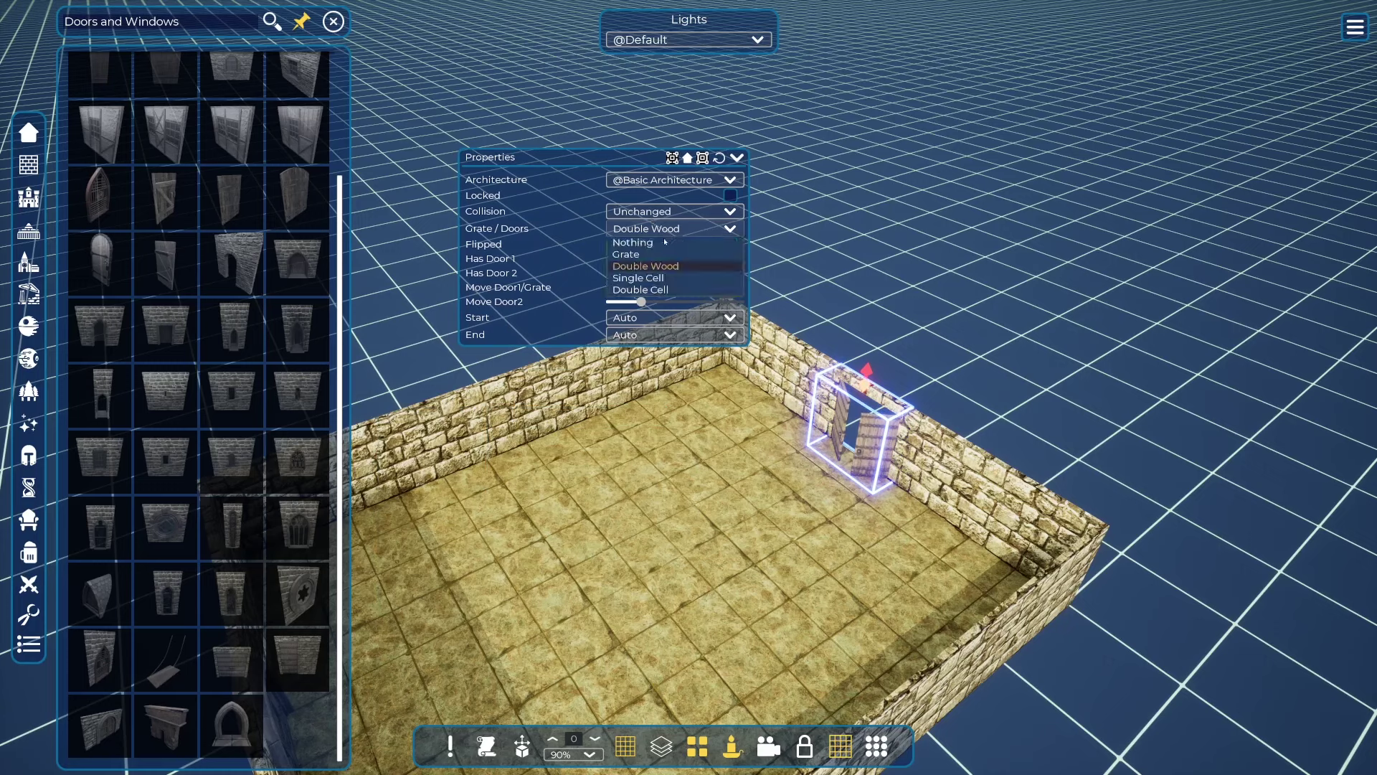
left_click(657, 255)
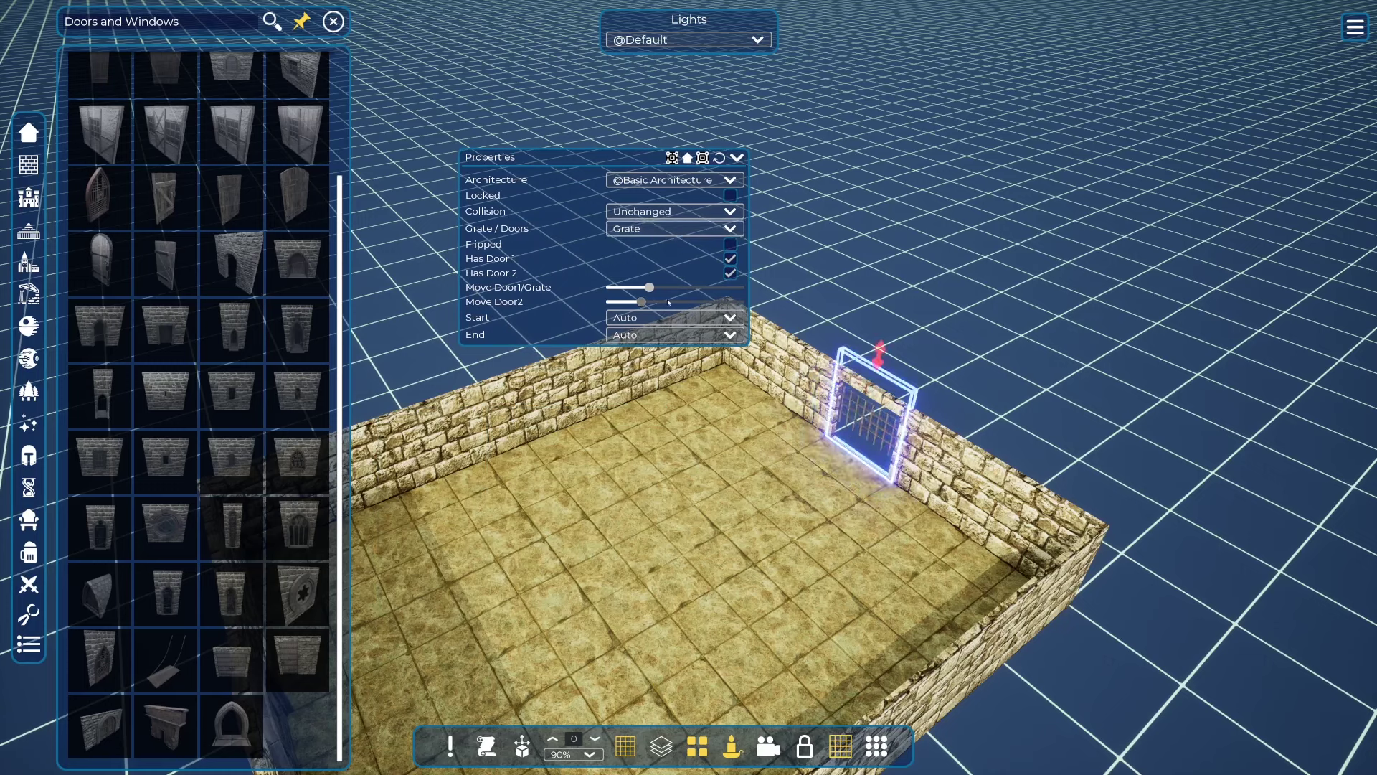
left_click_drag(650, 287, 610, 288)
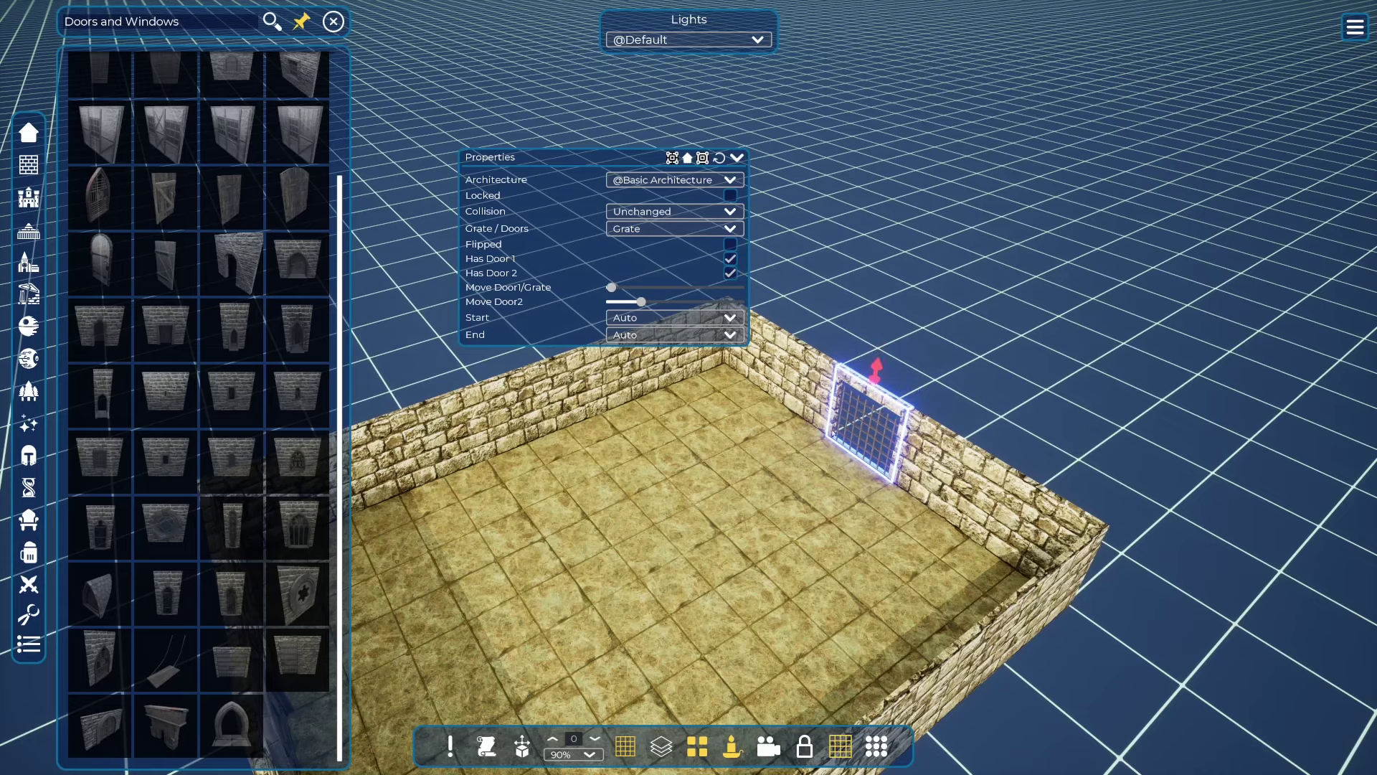
Place a treasure chest from the furniture assets on the grid outside the room and focus the view on it
right_click_drag(789, 431, 825, 420)
left_click(835, 462)
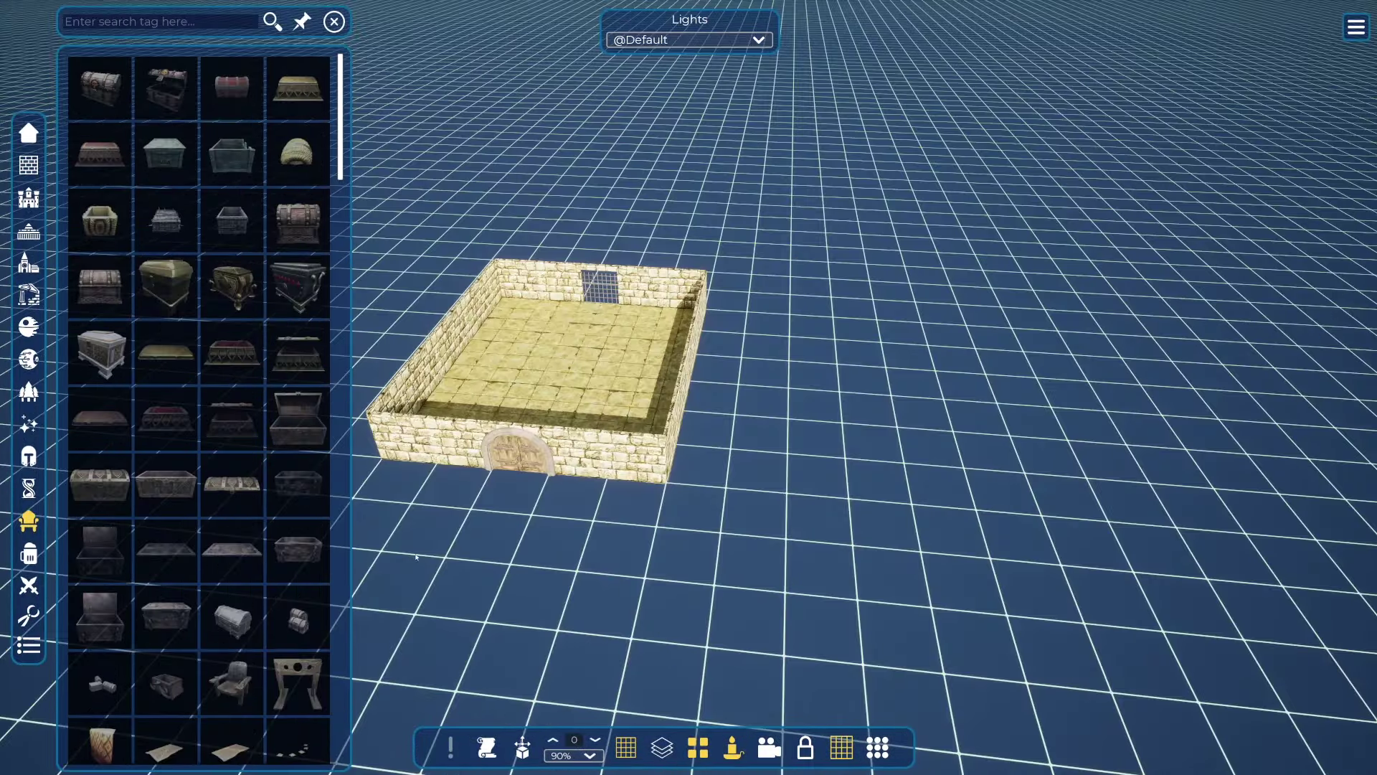
left_click(102, 486)
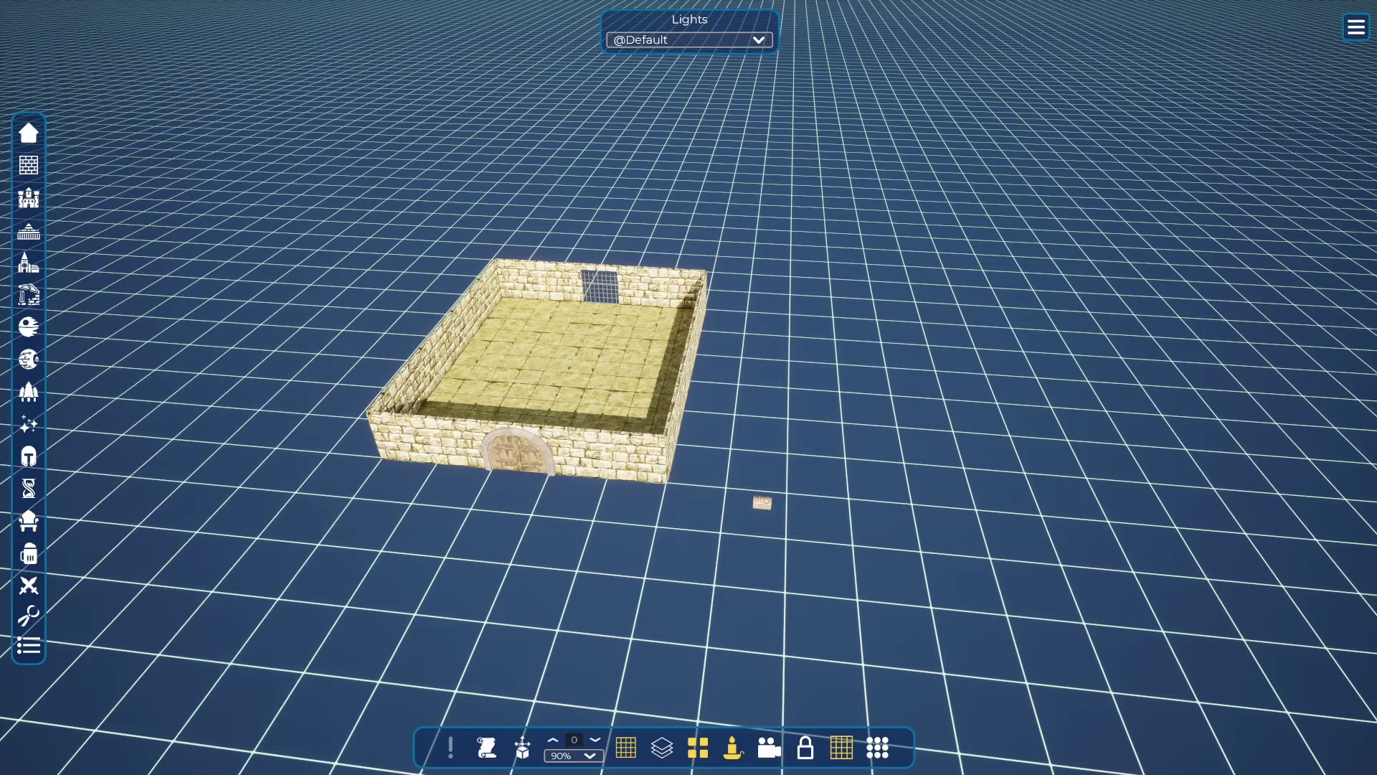
left_click(765, 501)
key("f")
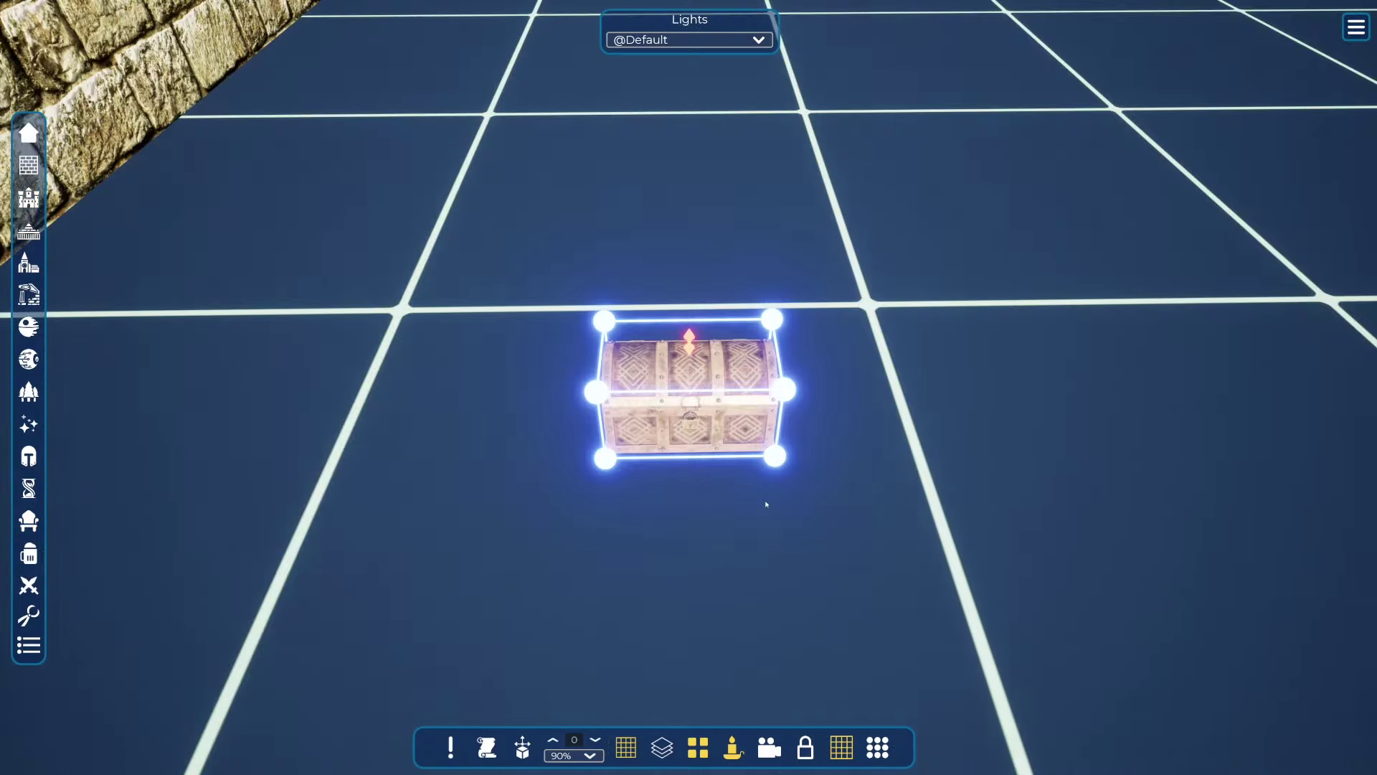
Duplicate the treasure chest twice next to the original and select all three chests together
scroll(765, 502, "down", 4)
left_click_drag(682, 394, 759, 456, "alt")
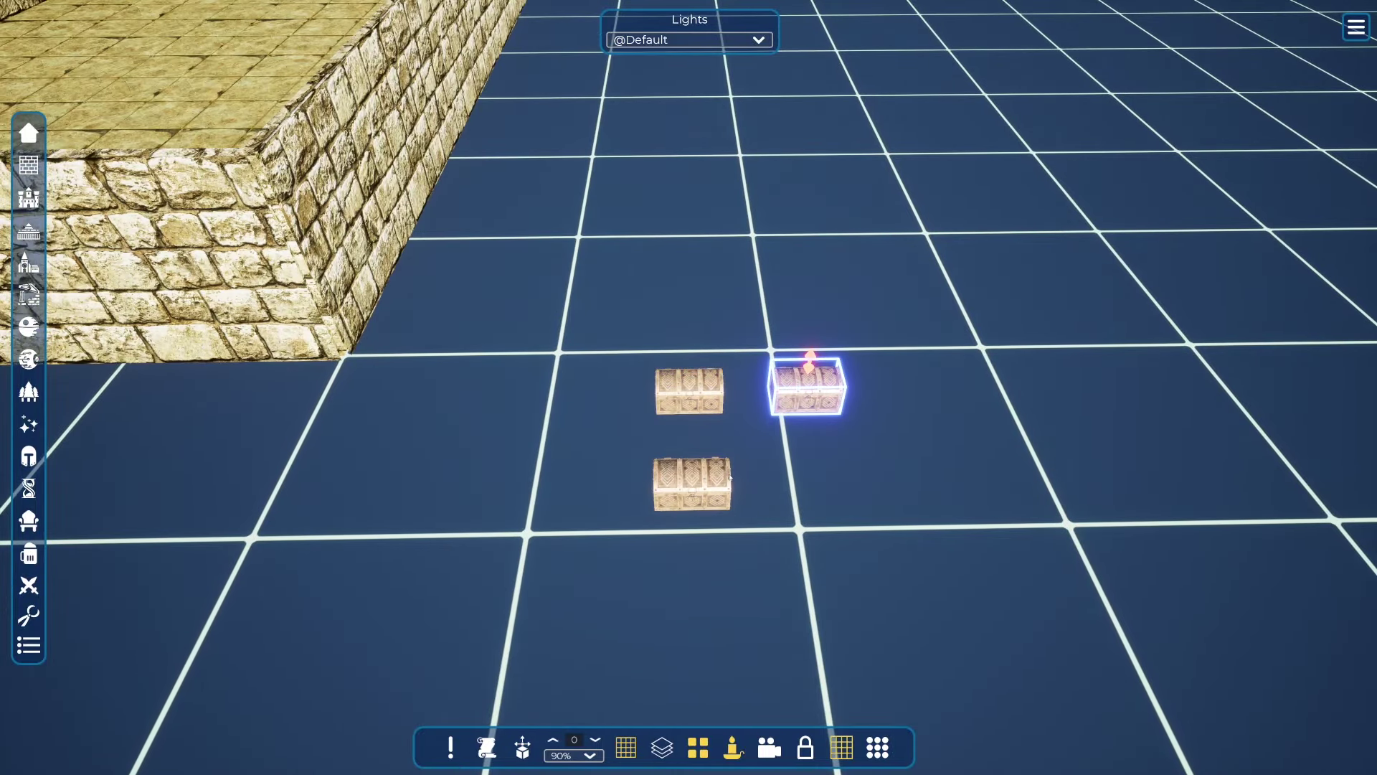
left_click(791, 491)
left_click_drag(590, 342, 894, 527)
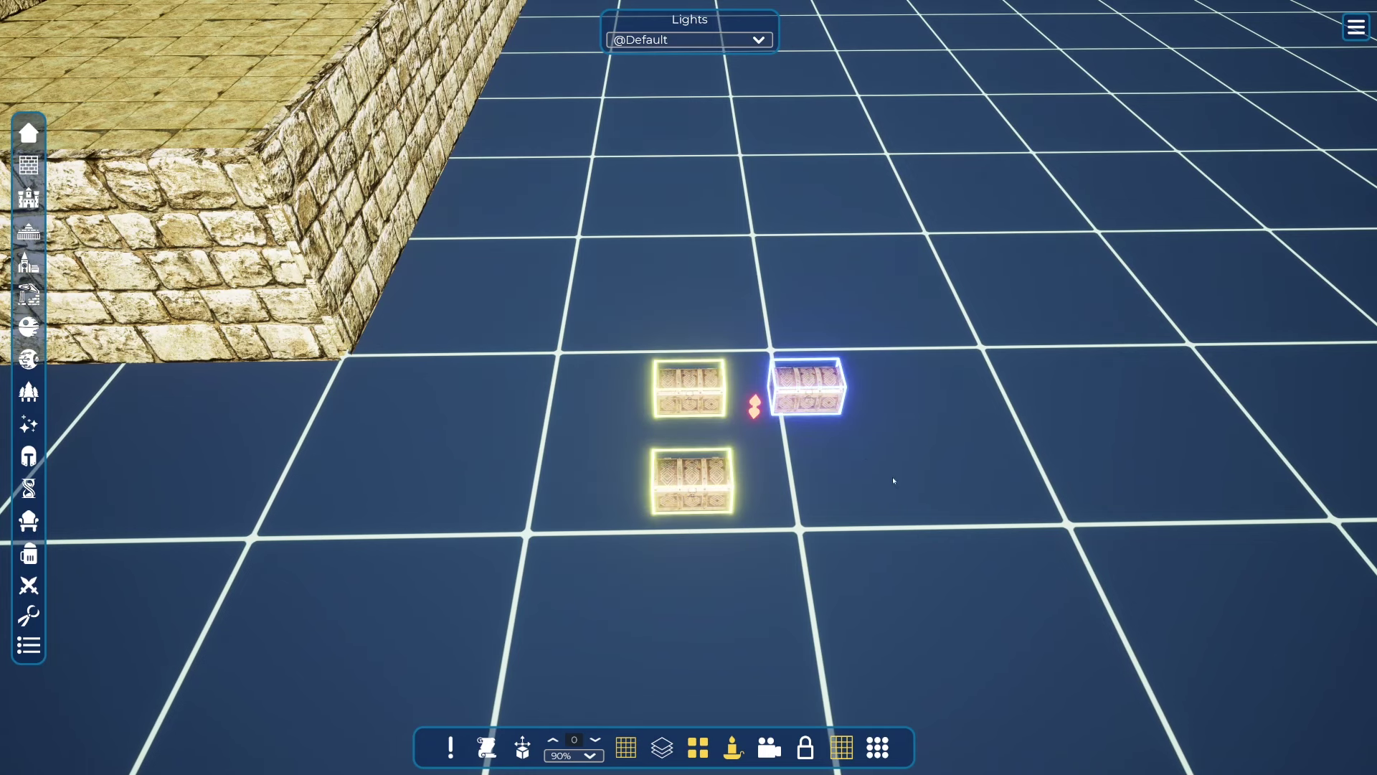
Make different chests in the three-chest selection the primary object in turn, ending on the rear chest nearest the room
left_click(689, 392)
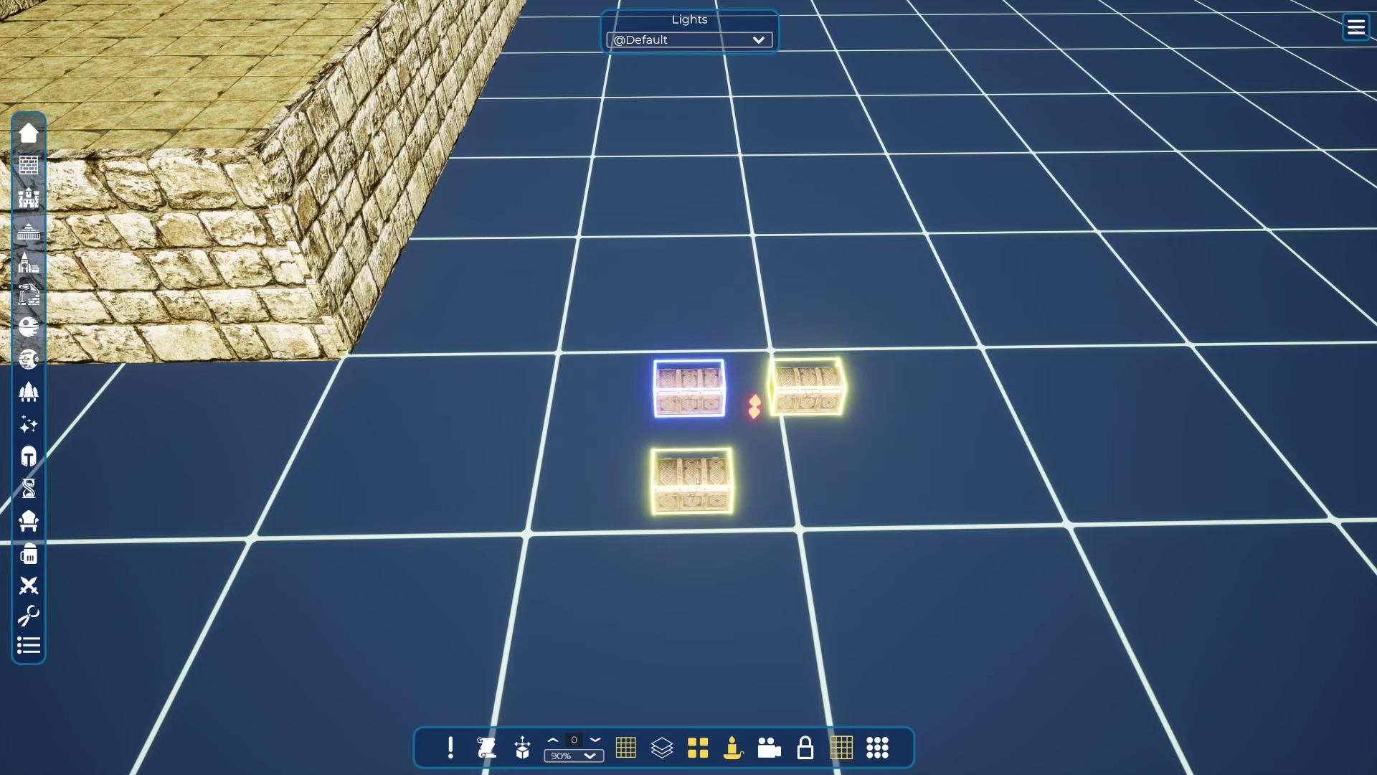
left_click(699, 481)
left_click(811, 385)
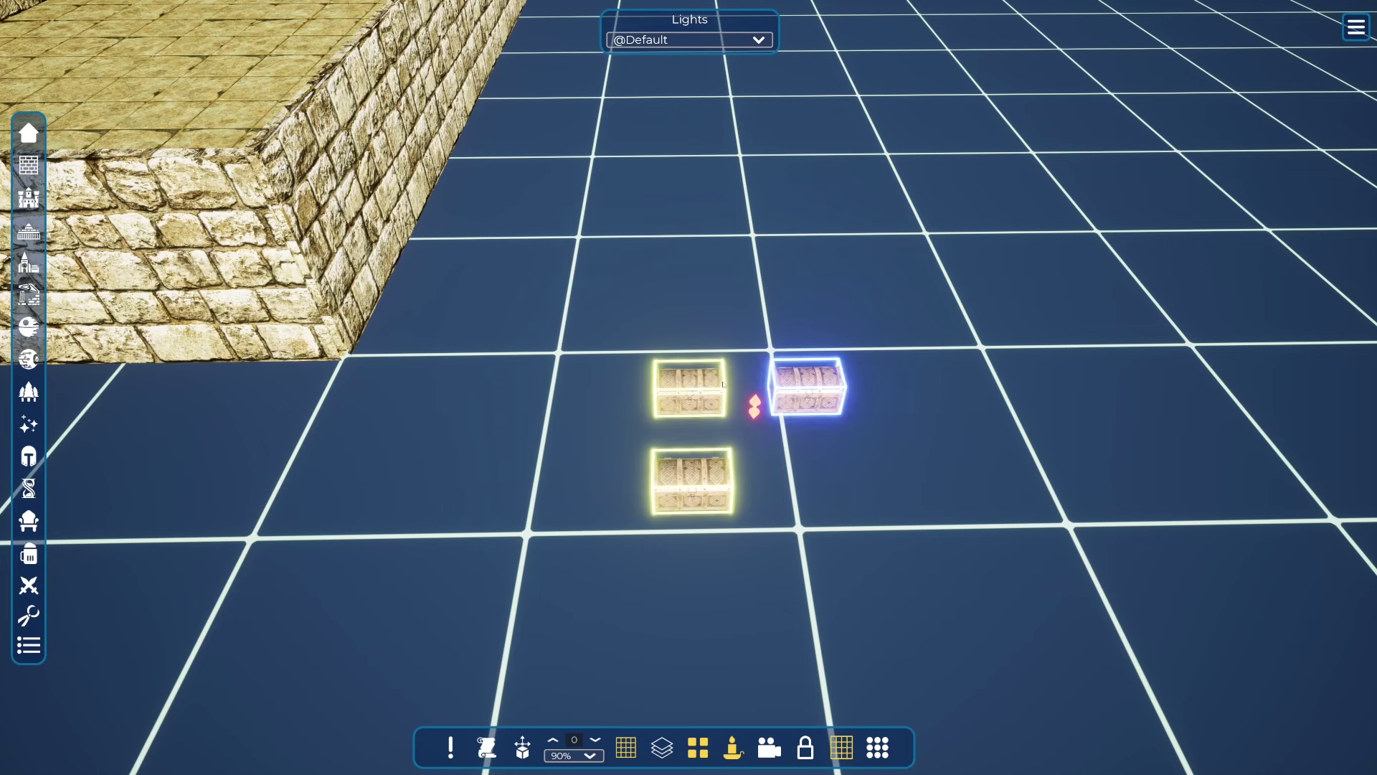
left_click(713, 404)
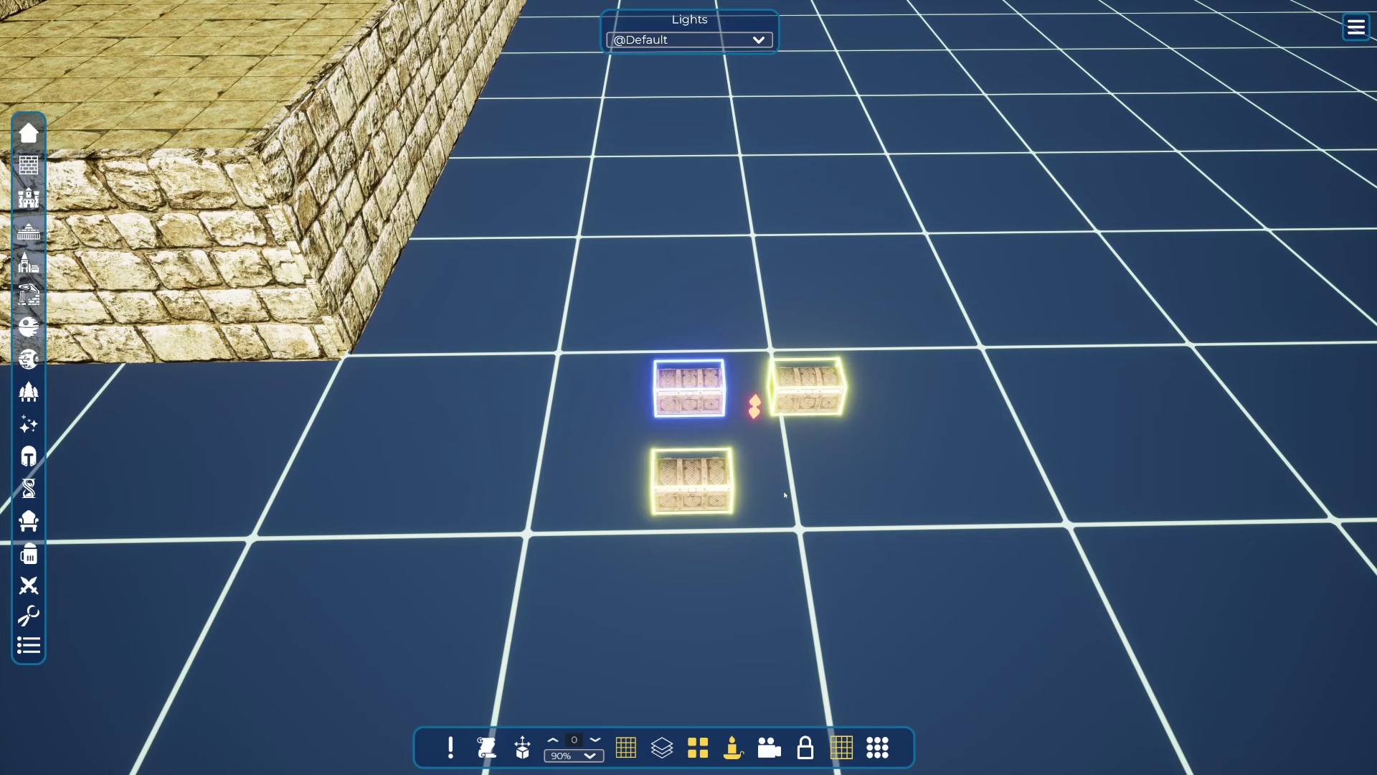
key("Delete")
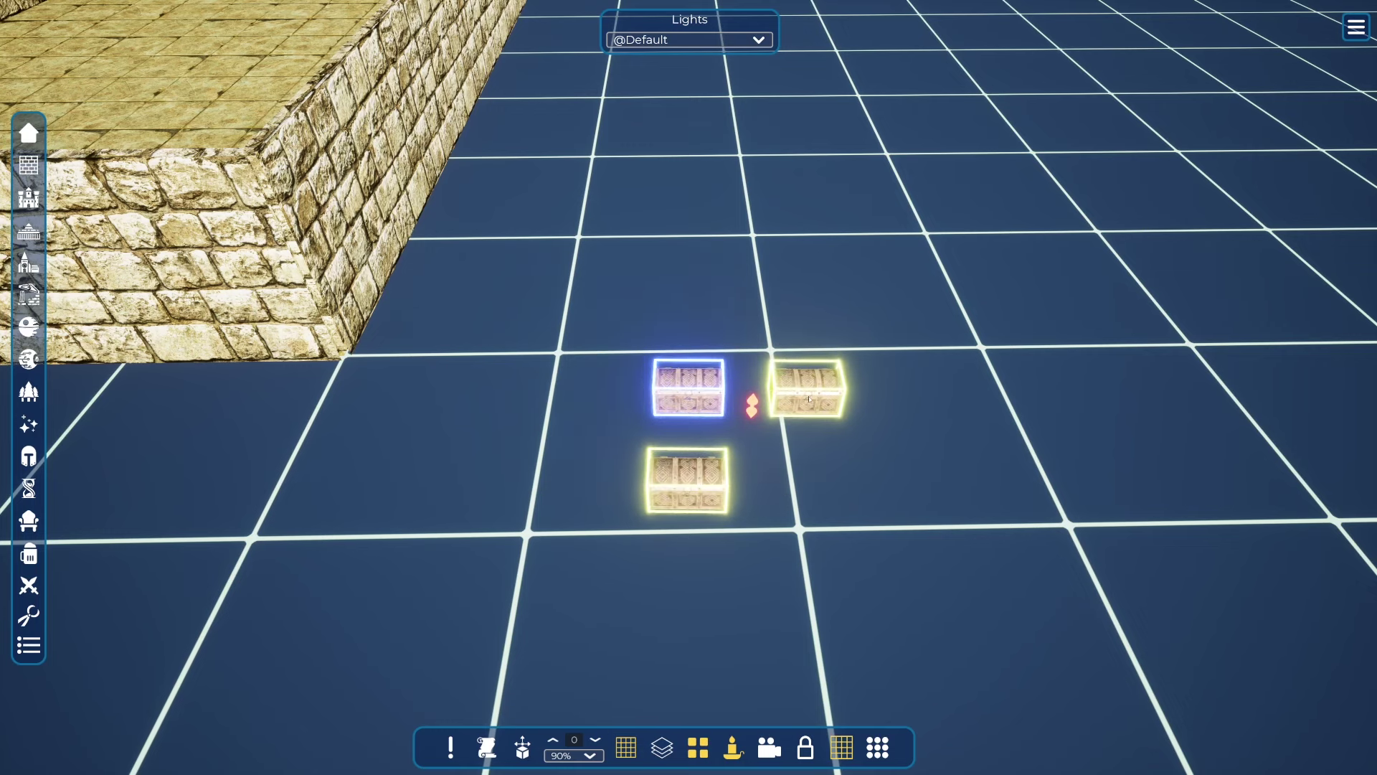
Move the group of three chests farther from the room and rotate the whole group, using different chests as pivot
left_click(809, 399)
scroll(910, 430, "down", 9)
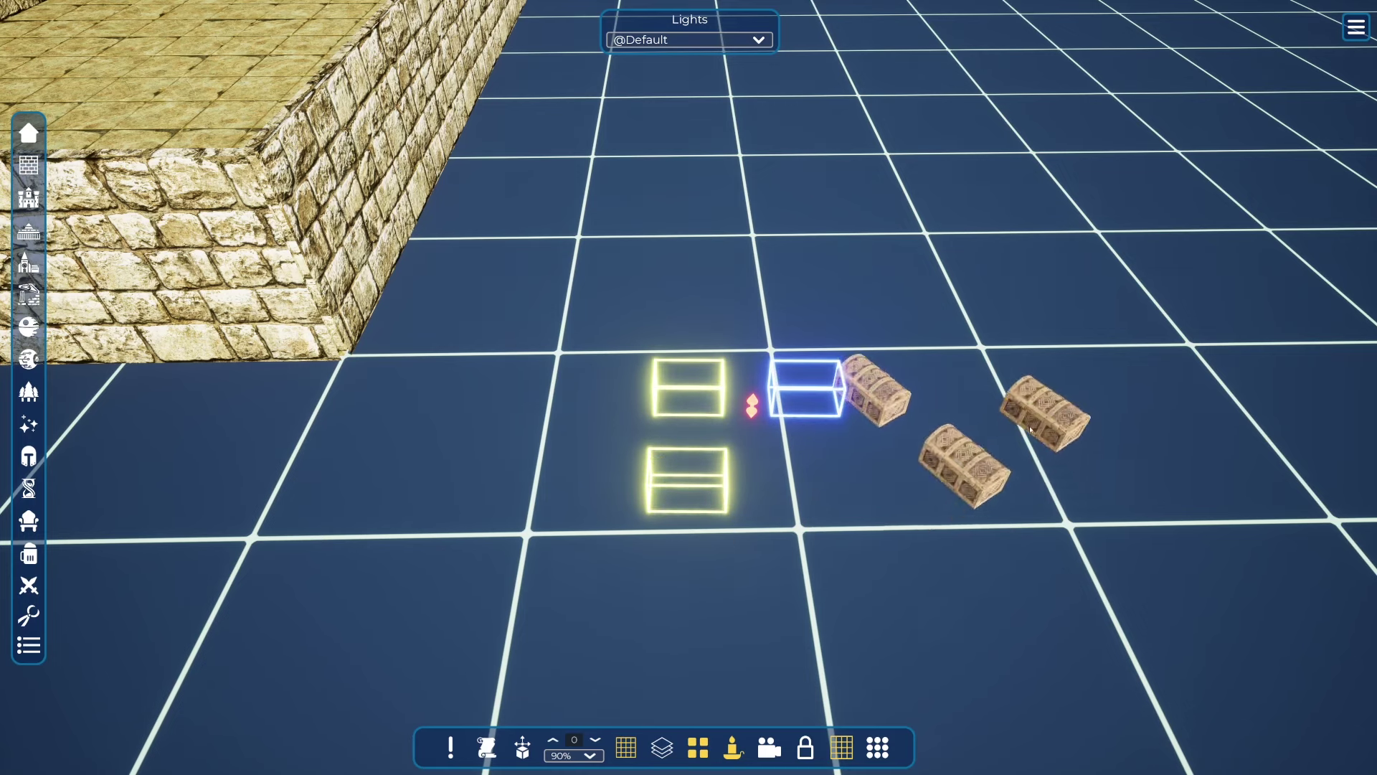
left_click(1035, 425)
scroll(1148, 451, "down", 9)
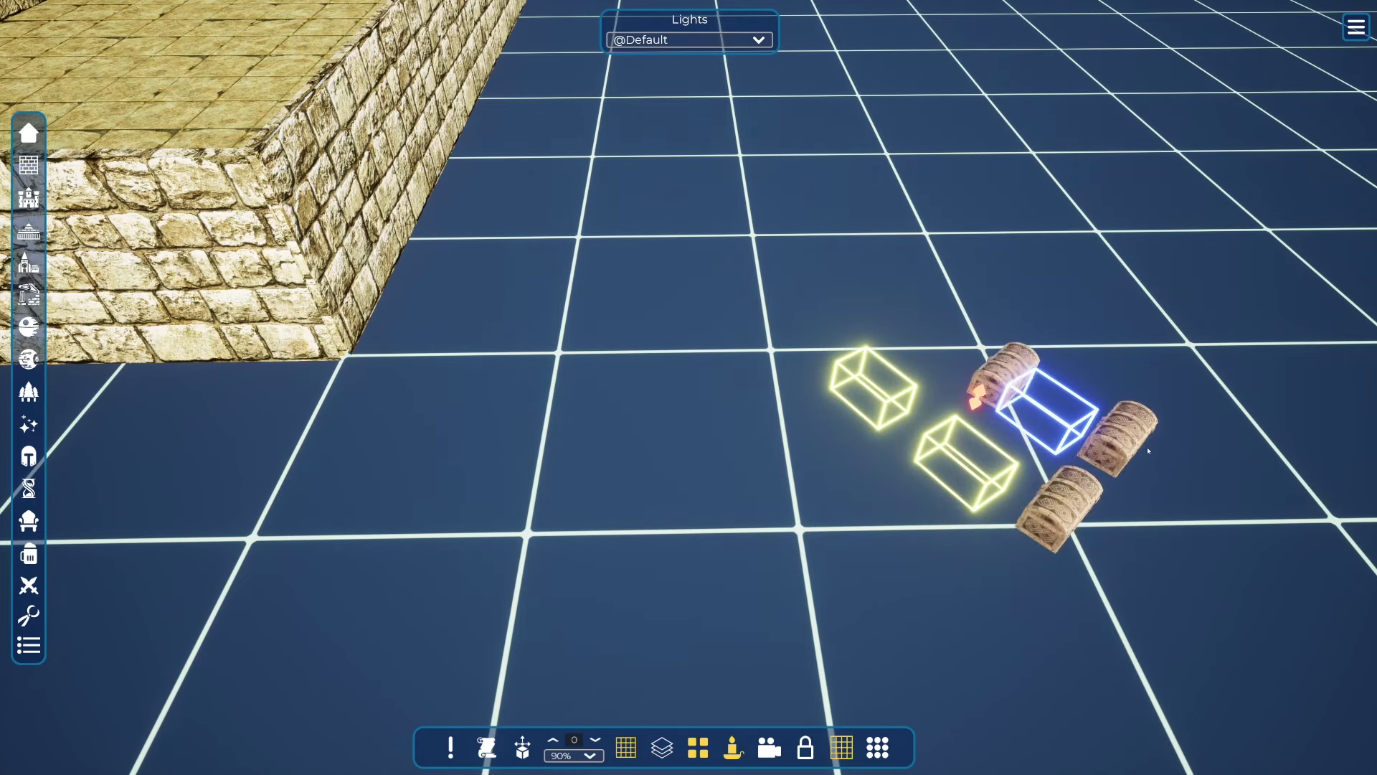
scroll(1147, 451, "down", 12)
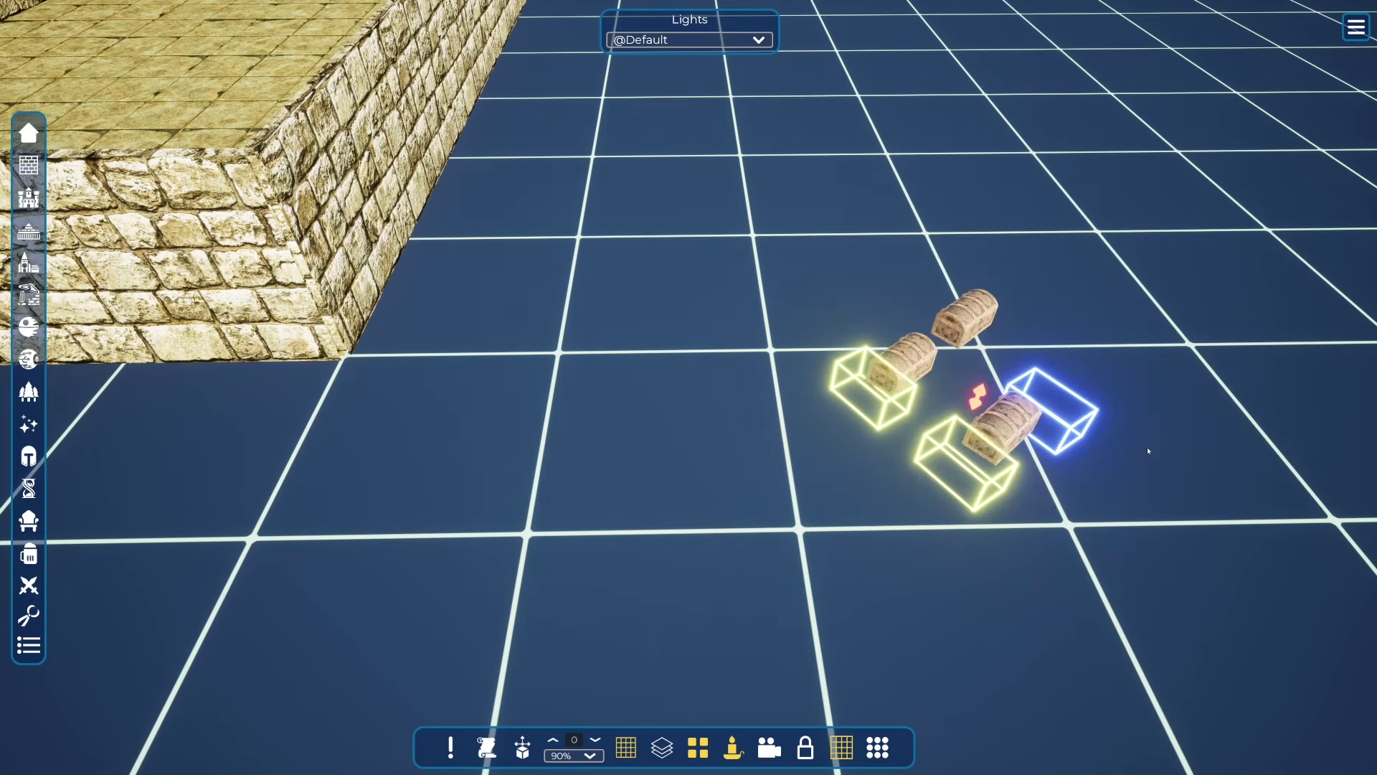
scroll(1148, 451, "down", 12)
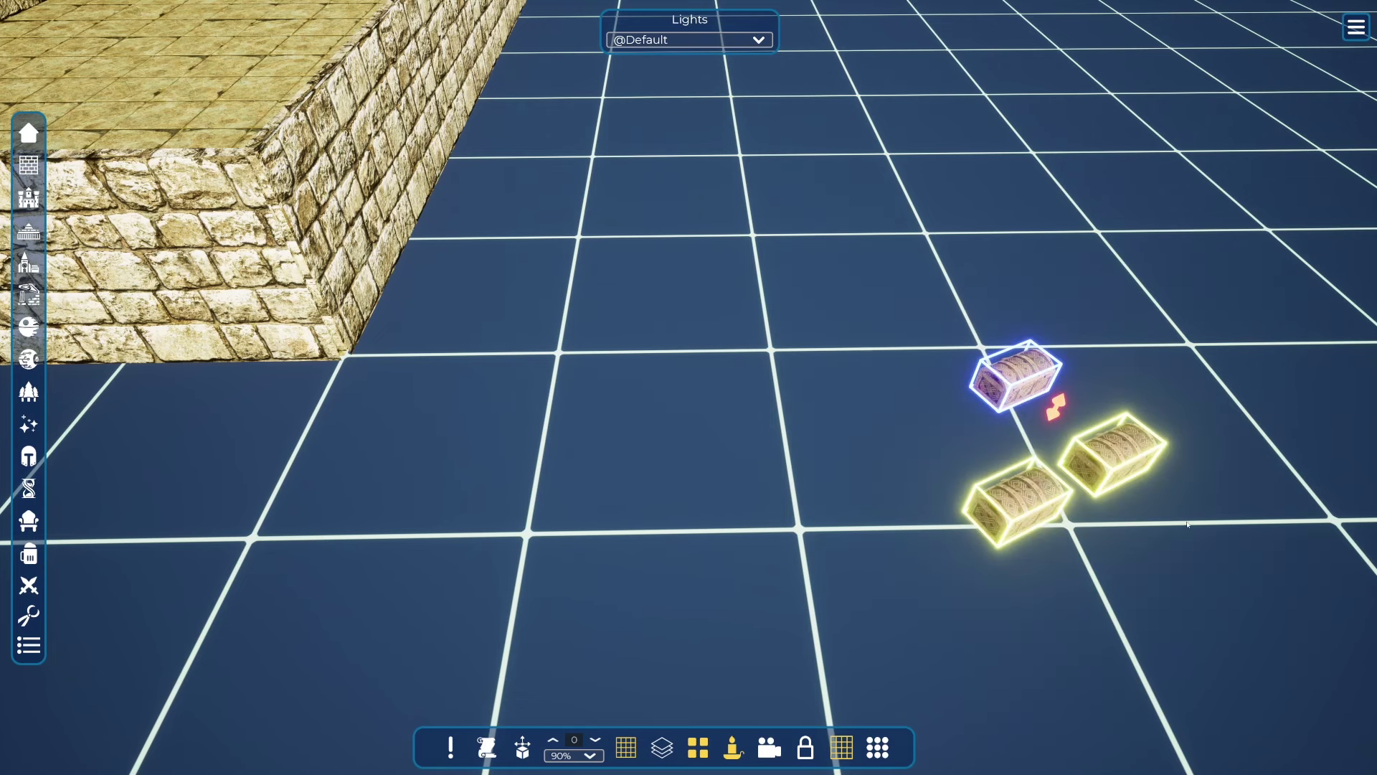
Move the three selected chests back toward the stone room with the front chest as the primary object
left_click_drag(1183, 345, 905, 573)
left_click(1011, 520)
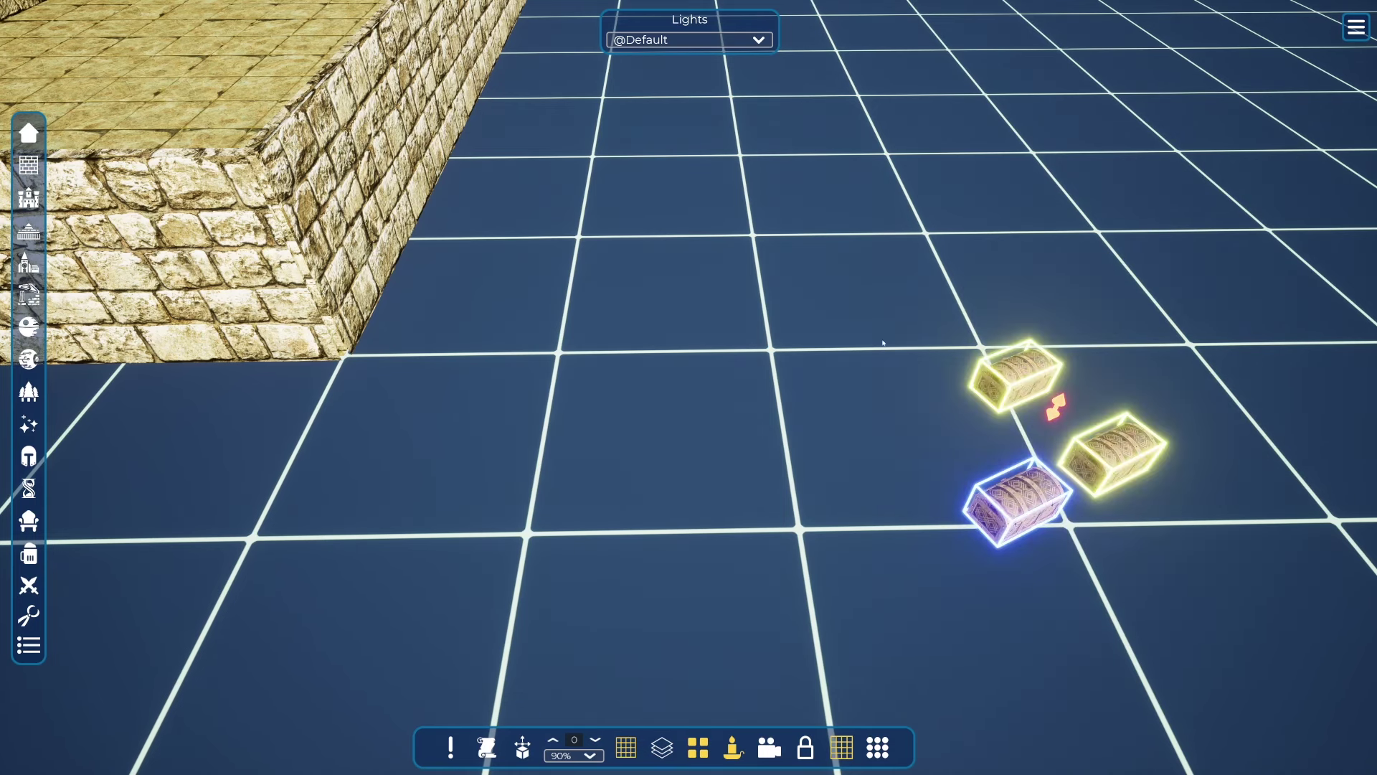
left_click_drag(1022, 491, 700, 475)
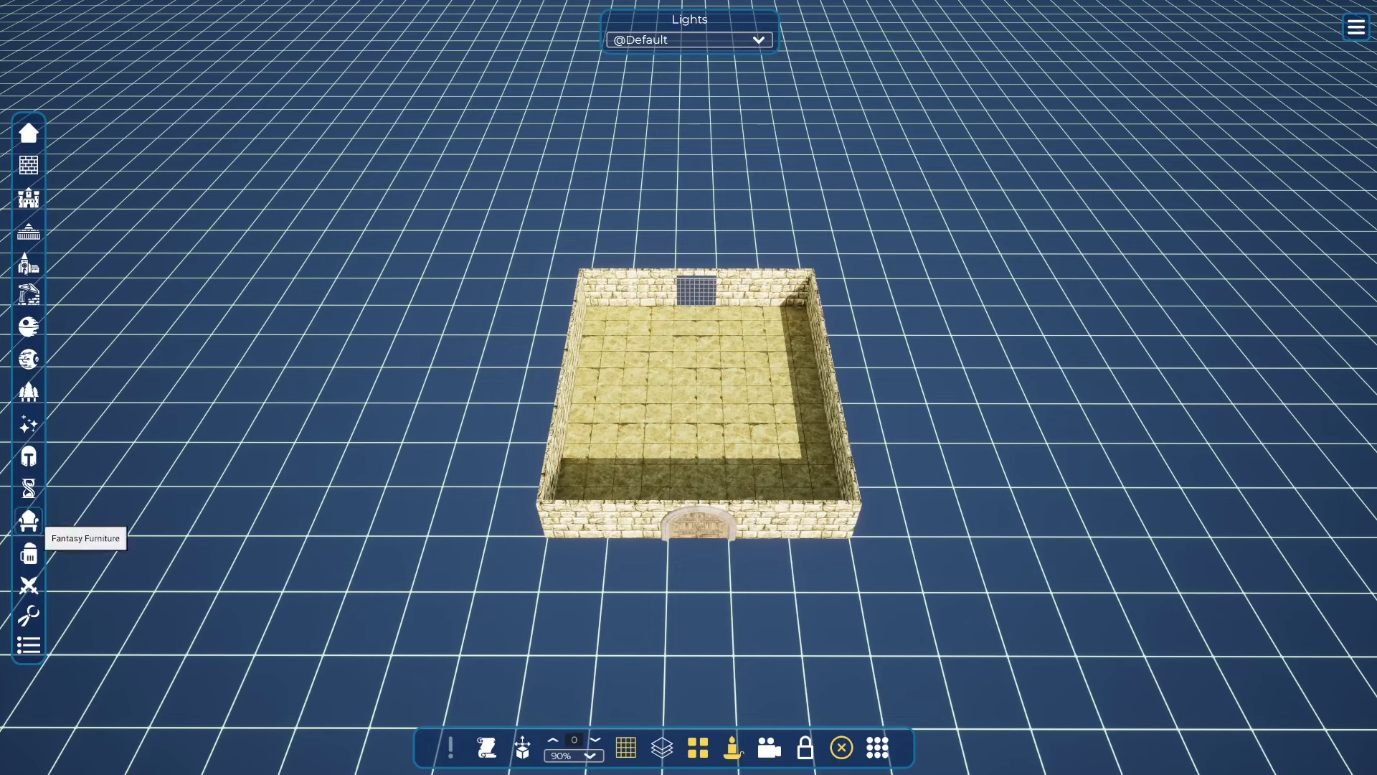
Place a stone church tower with a pointed roof on the grid beside the walled room and rotate it in place
left_click(28, 165)
left_click(185, 290)
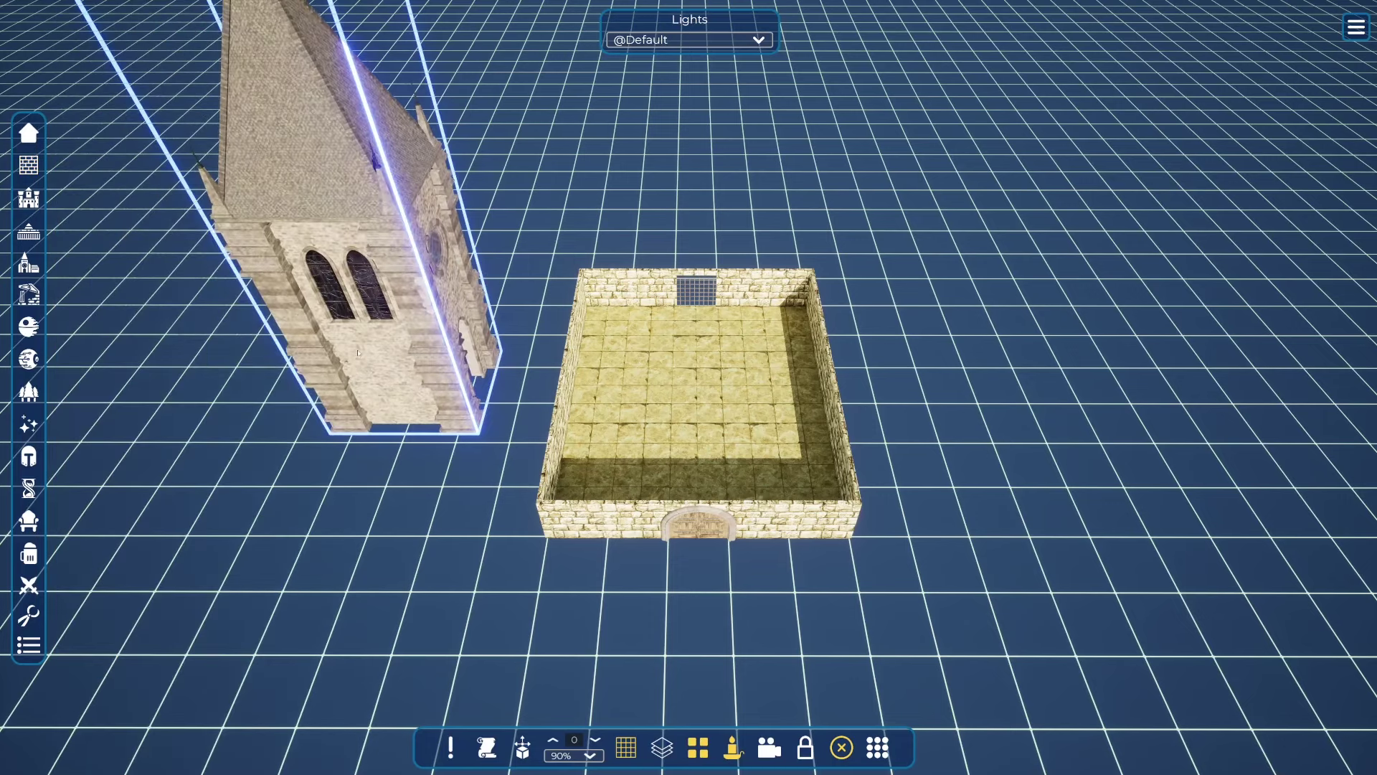
scroll(358, 352, "down", 10)
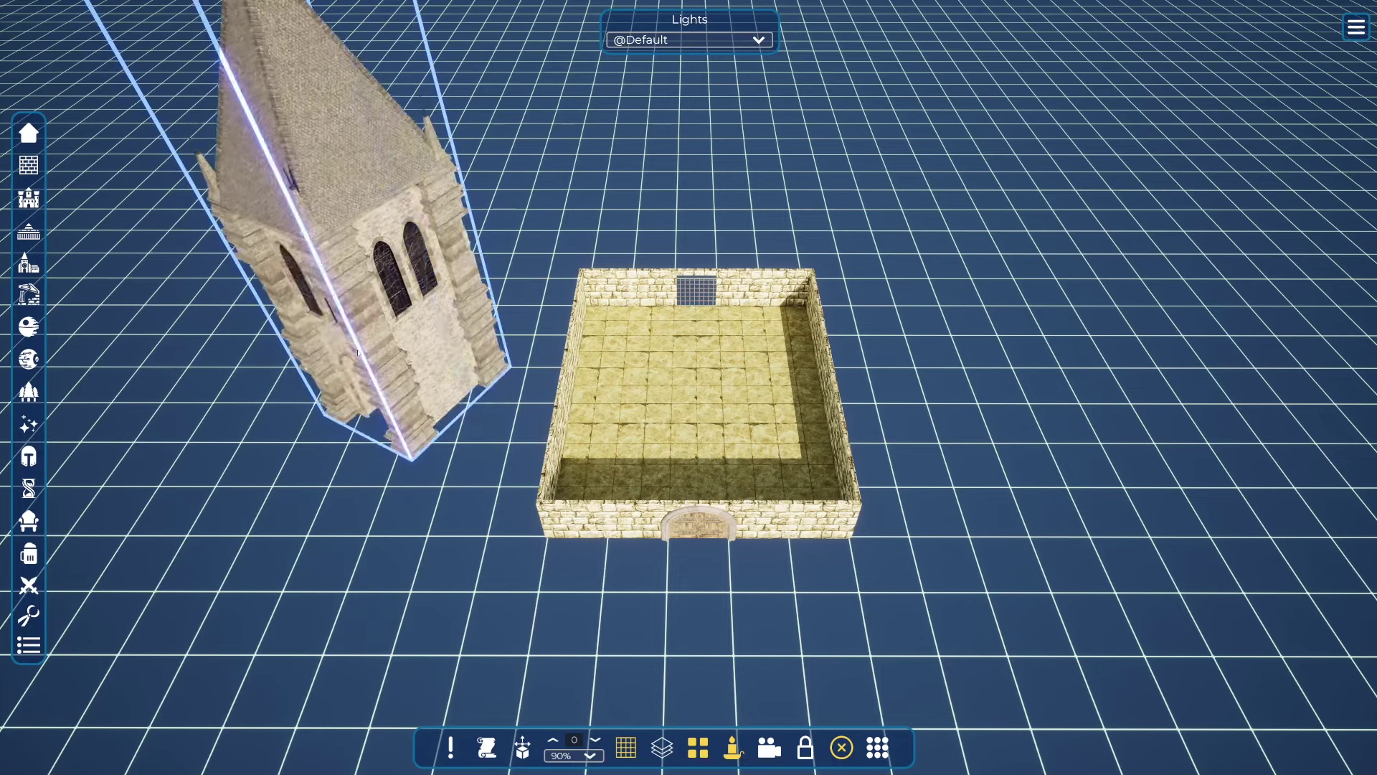
scroll(358, 353, "down", 4)
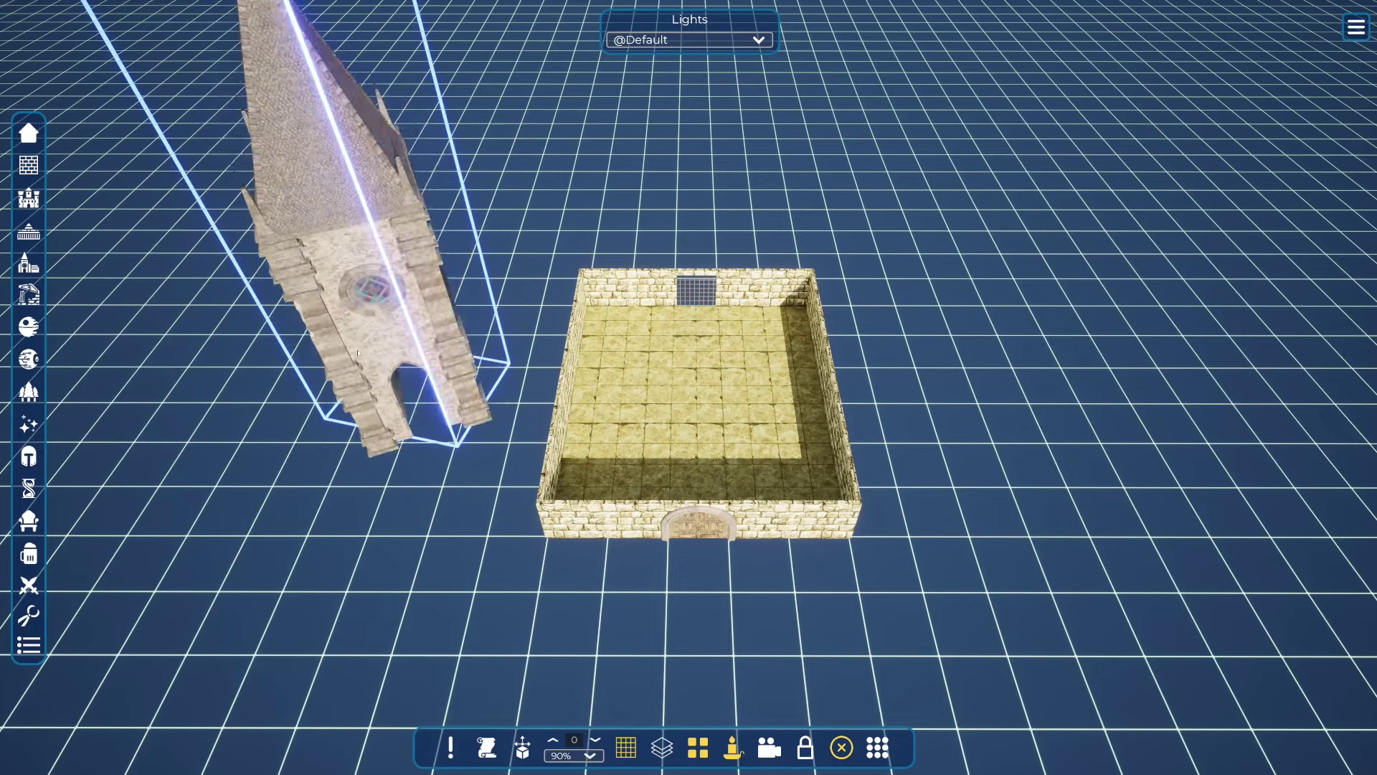
scroll(358, 352, "down", 4)
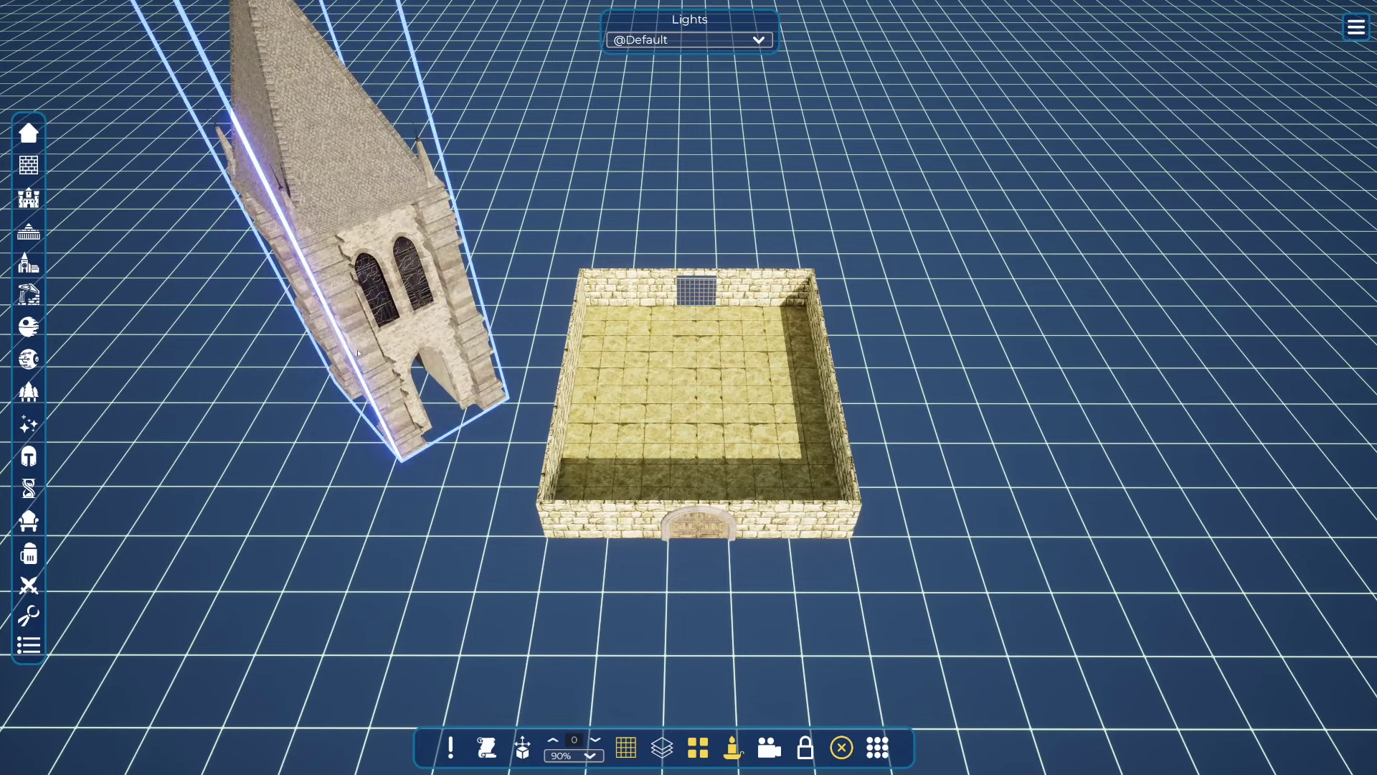
scroll(358, 353, "down", 1)
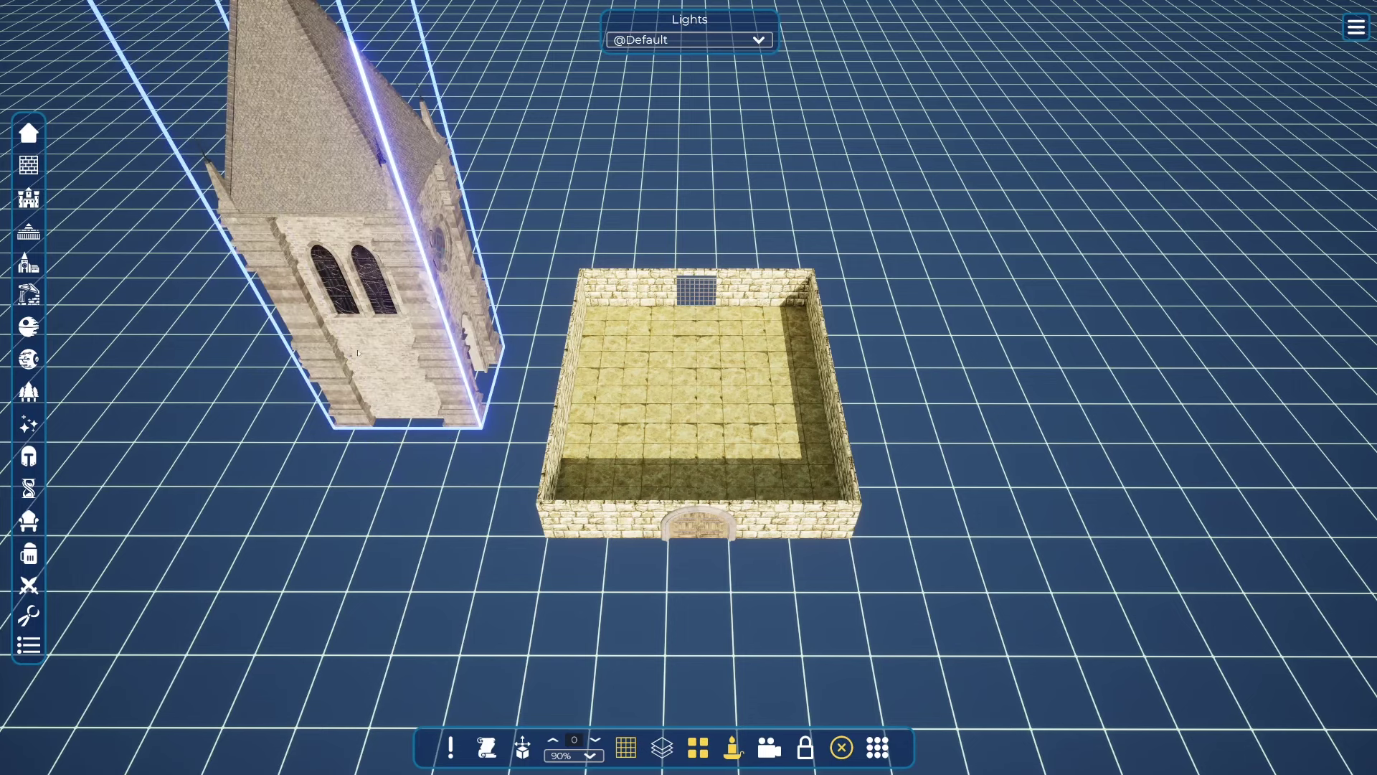
scroll(358, 353, "down", 1)
scroll(358, 353, "down", 3)
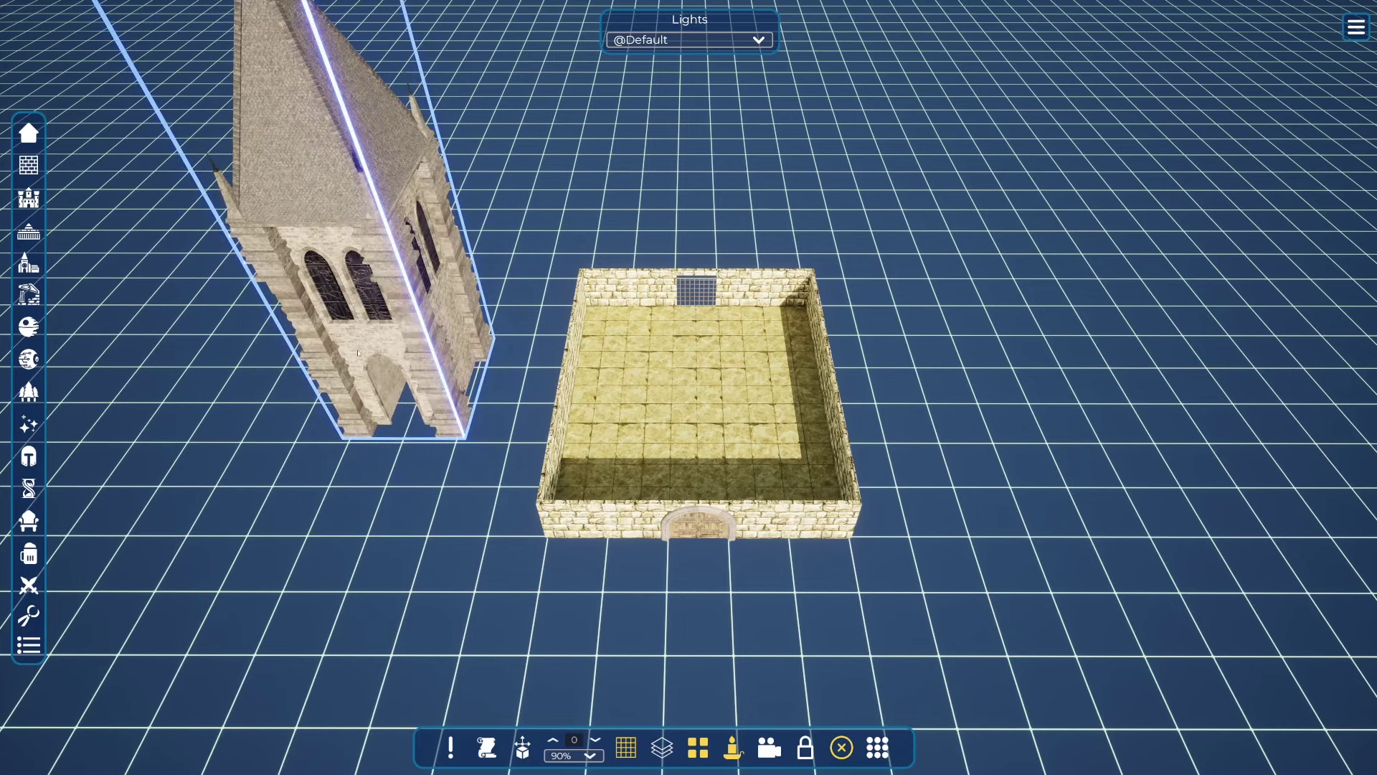
Duplicate the room's stone floor, rotate the copy 90 degrees and position it behind the wall with the grate
left_click(707, 403)
left_click_drag(754, 426, 1085, 350)
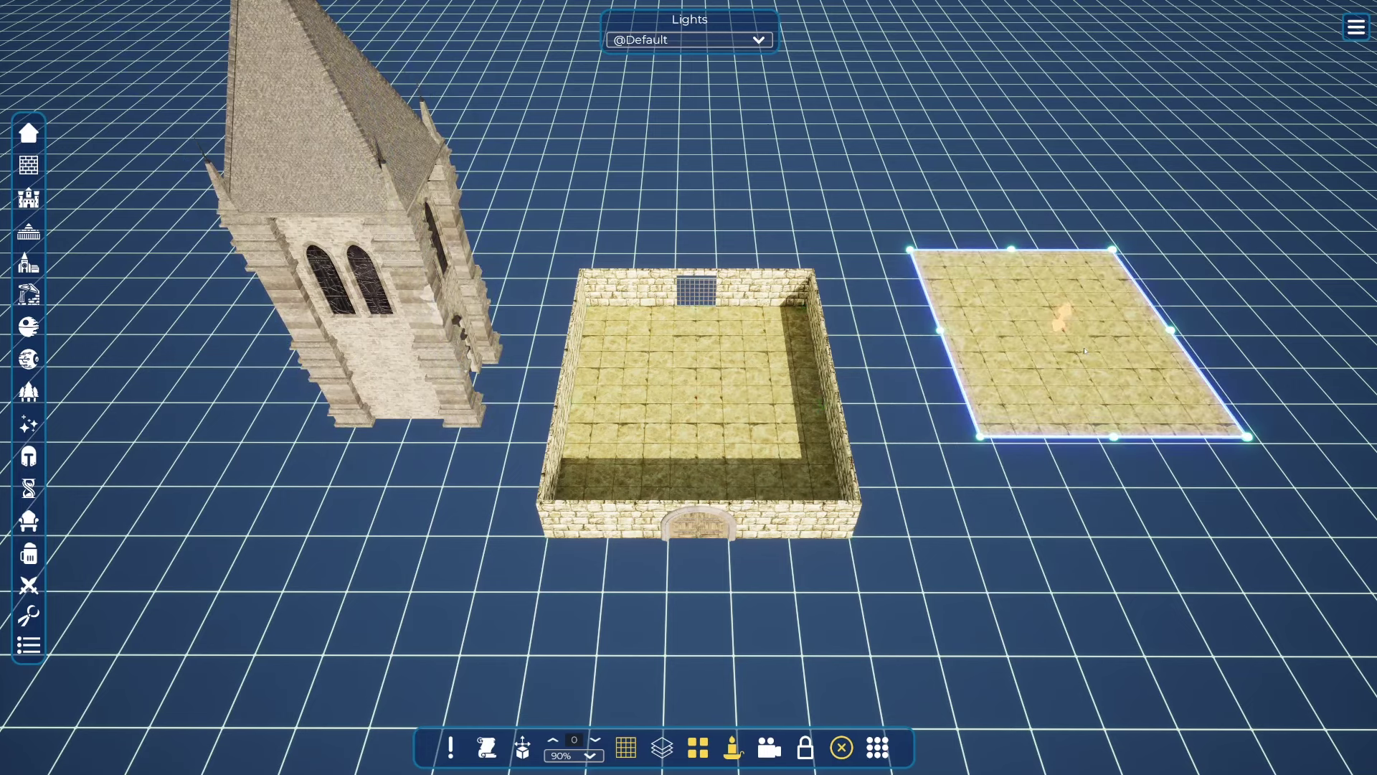
key("r")
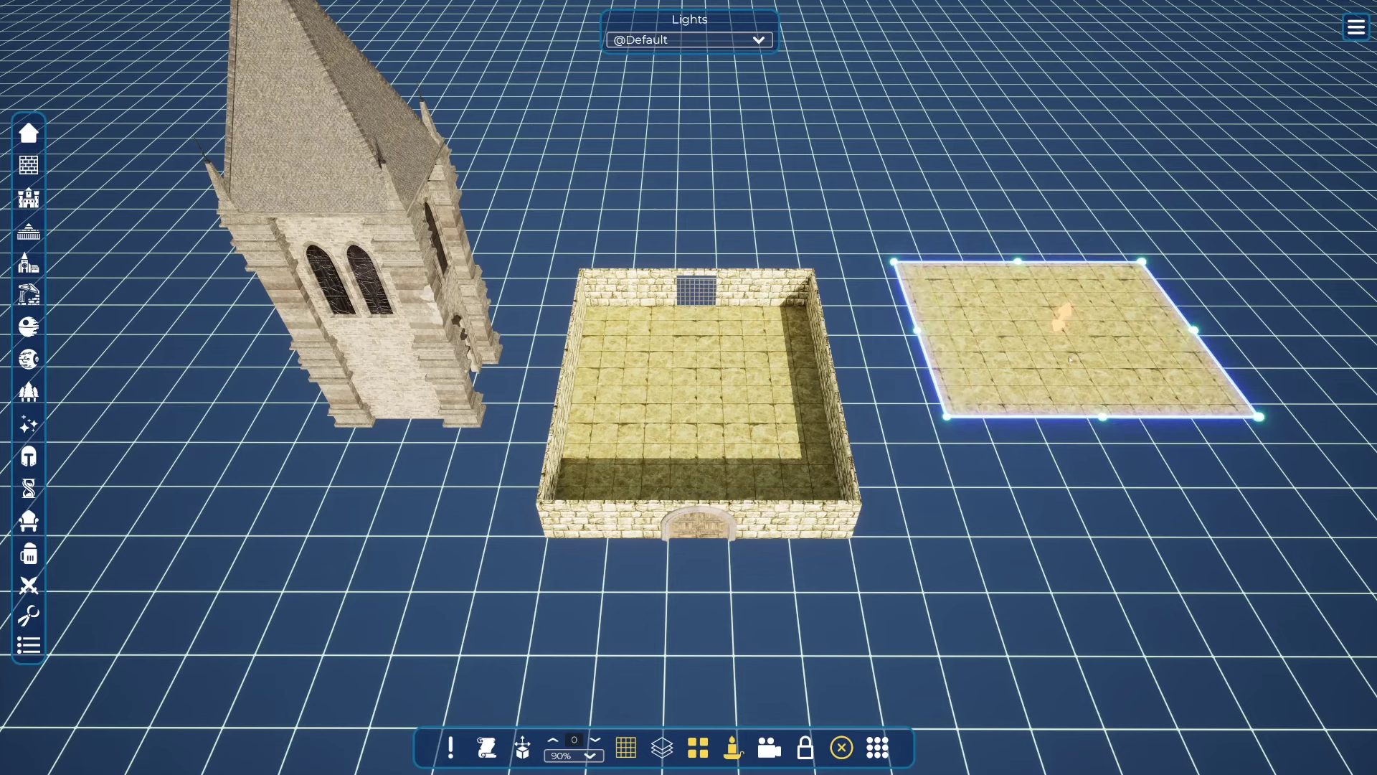
key("r")
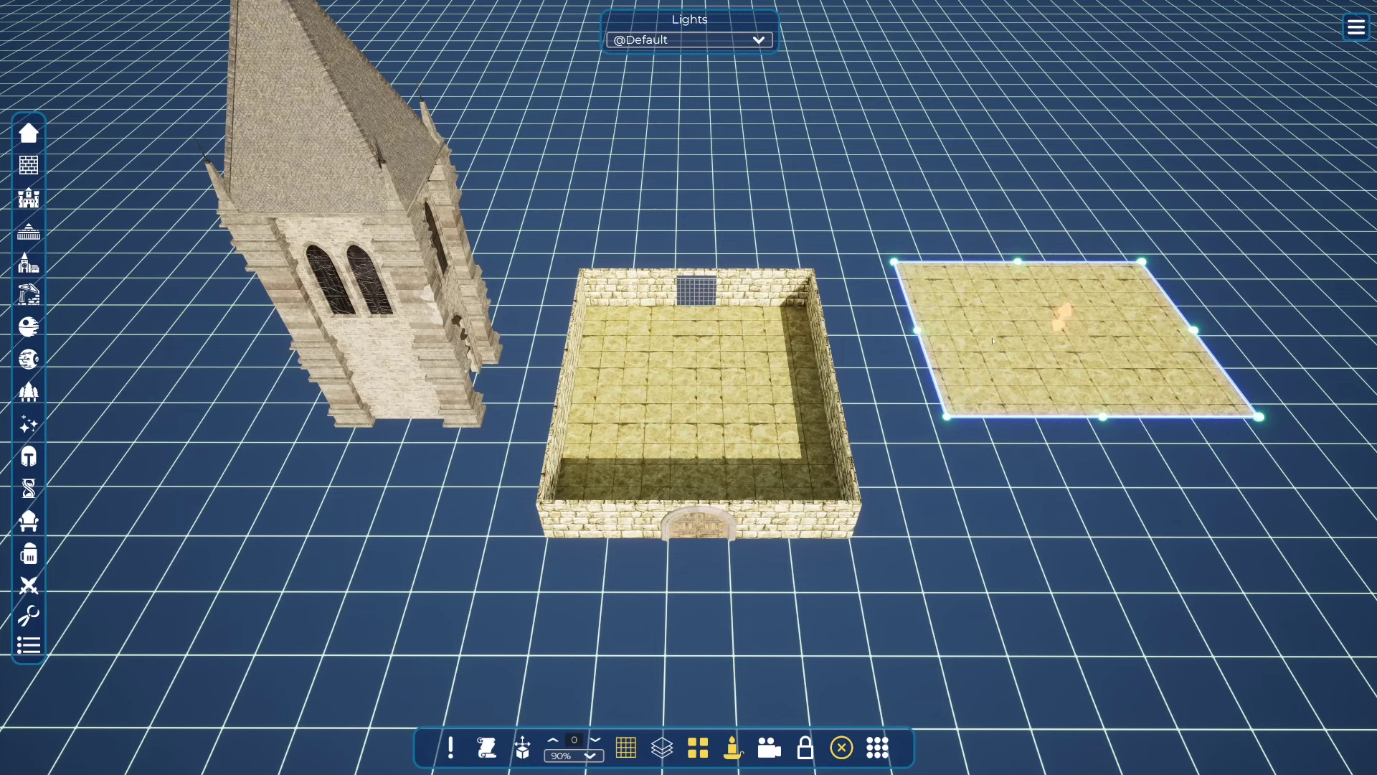
left_click_drag(1003, 348, 677, 210)
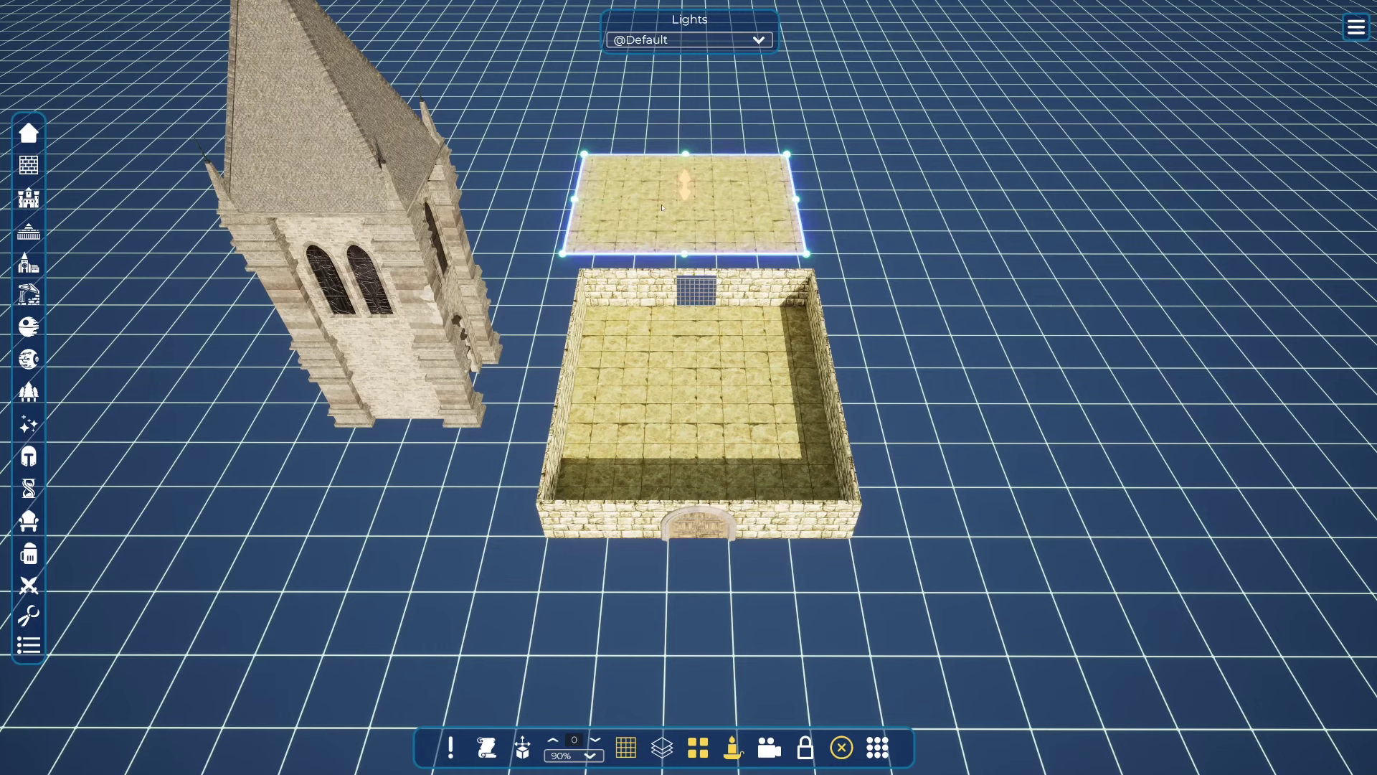
Rotate the floor copy behind the room to a slanted angle, adjusting it in fine increments
scroll(662, 207, "up", 10)
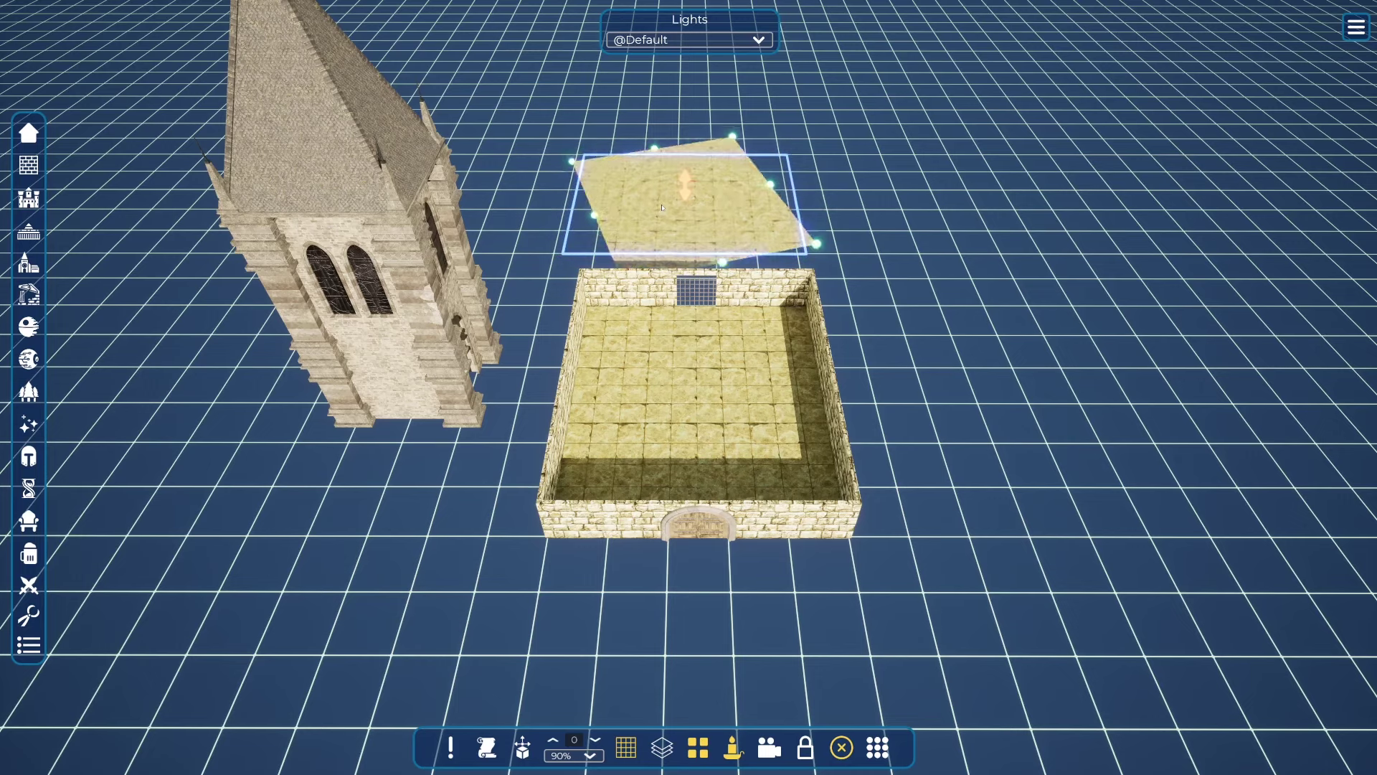
scroll(662, 207, "up", 10)
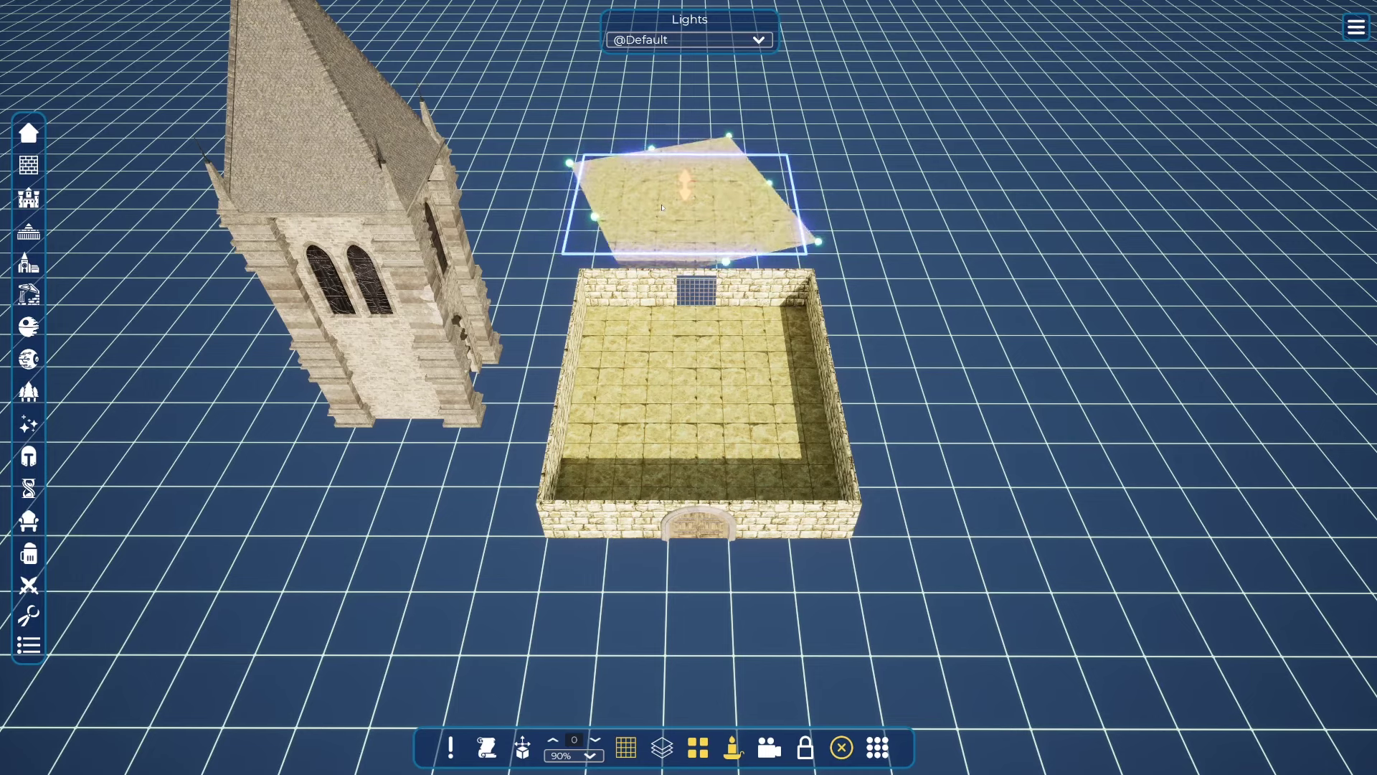
scroll(662, 208, "down", 5)
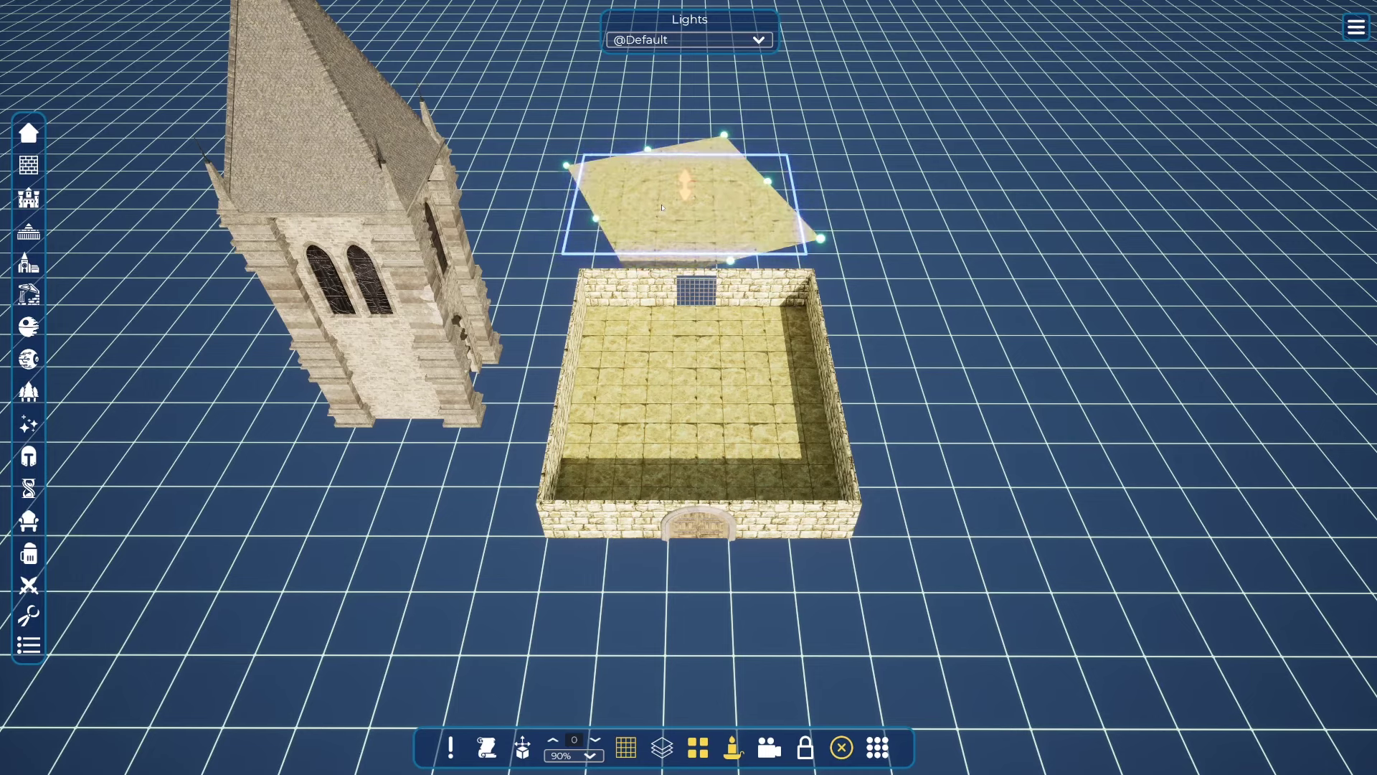
Select the church tower and turn it around its own axis through several orientations
left_click(423, 258)
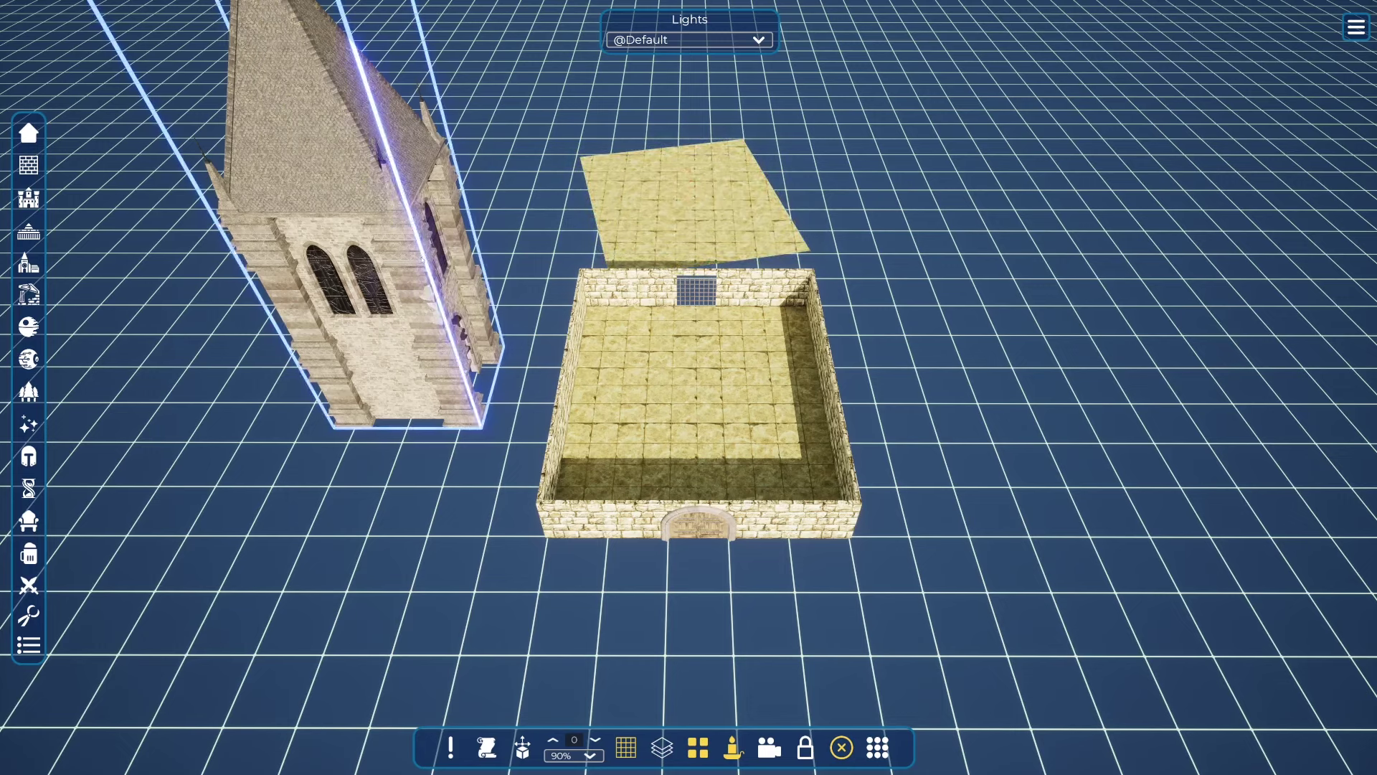
scroll(455, 307, "down", 5)
scroll(455, 307, "down", 6)
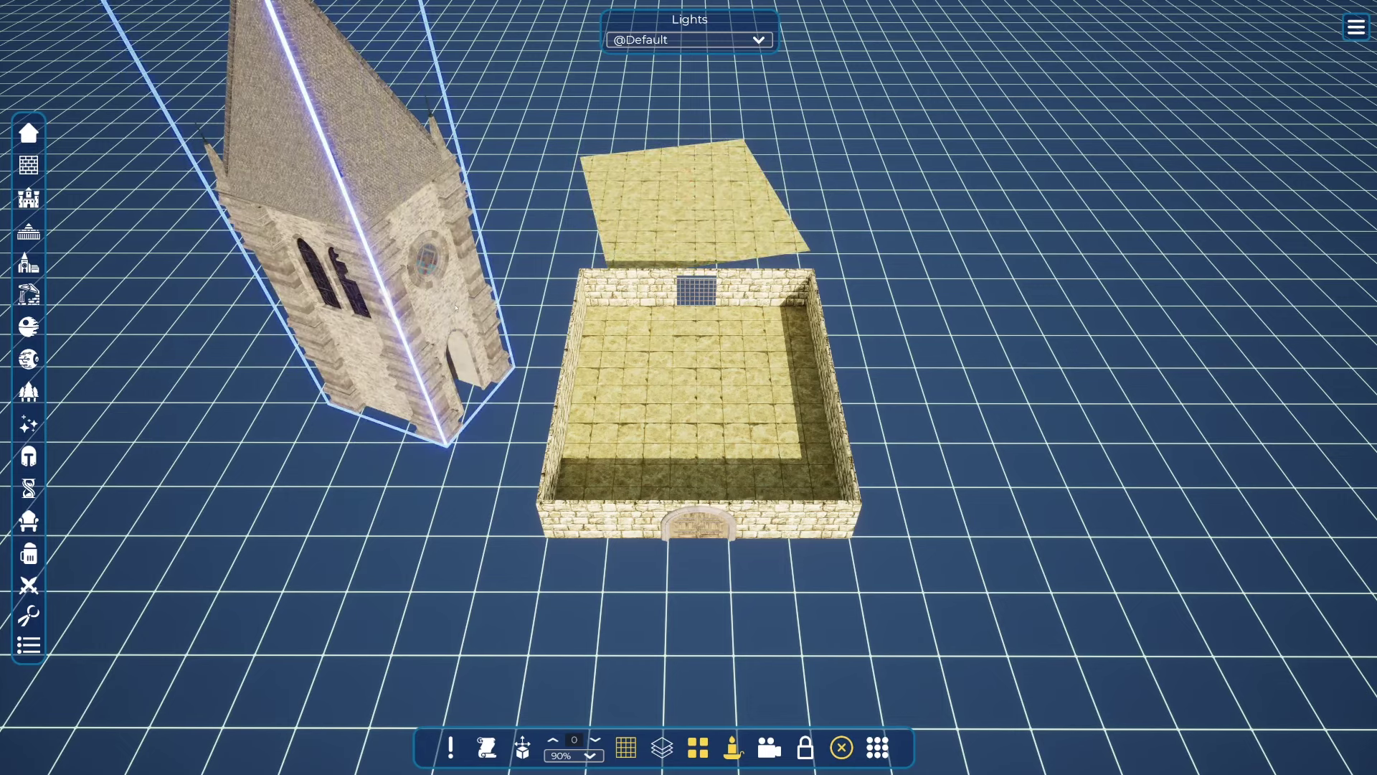
scroll(456, 309, "down", 4)
scroll(455, 307, "down", 8)
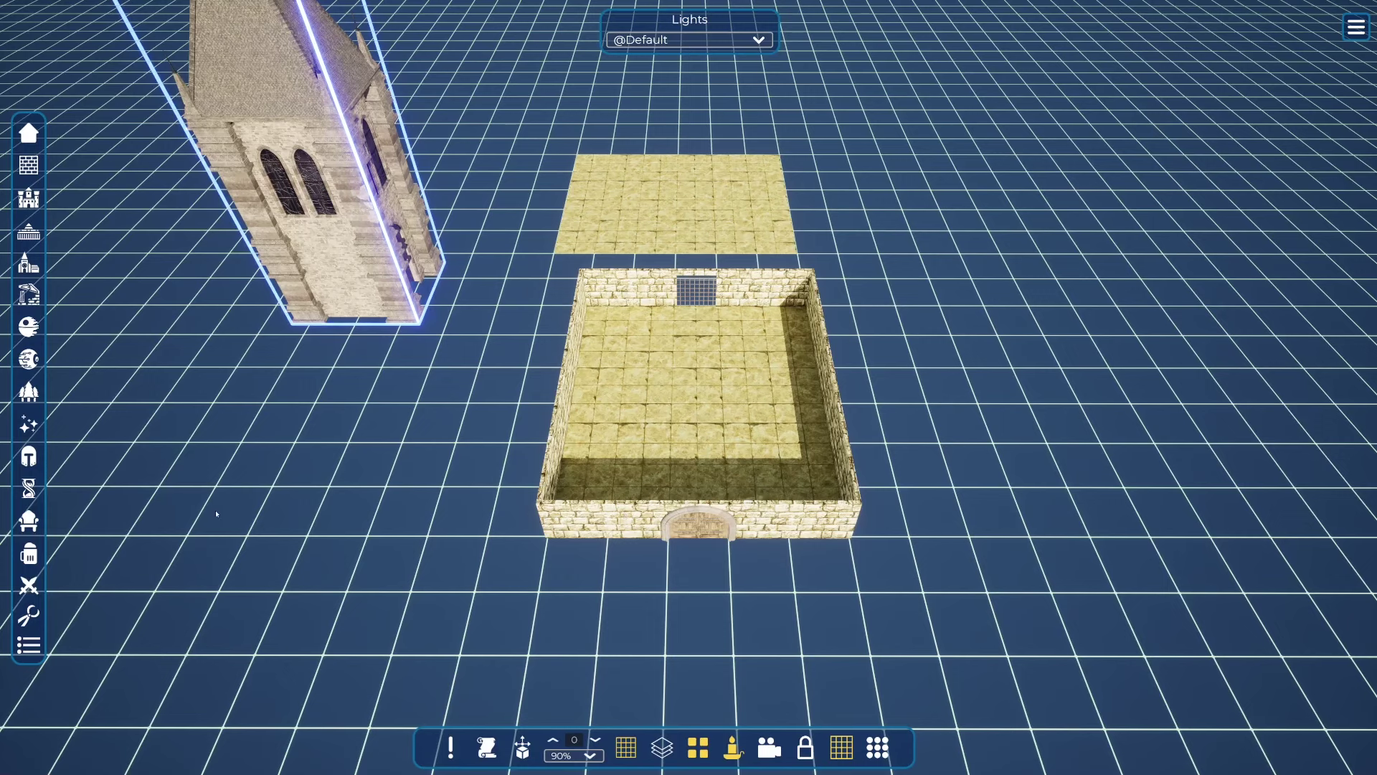
Place the humanoid mannequin figure from the miscellaneous assets on the floor inside the walled room
left_click(29, 614)
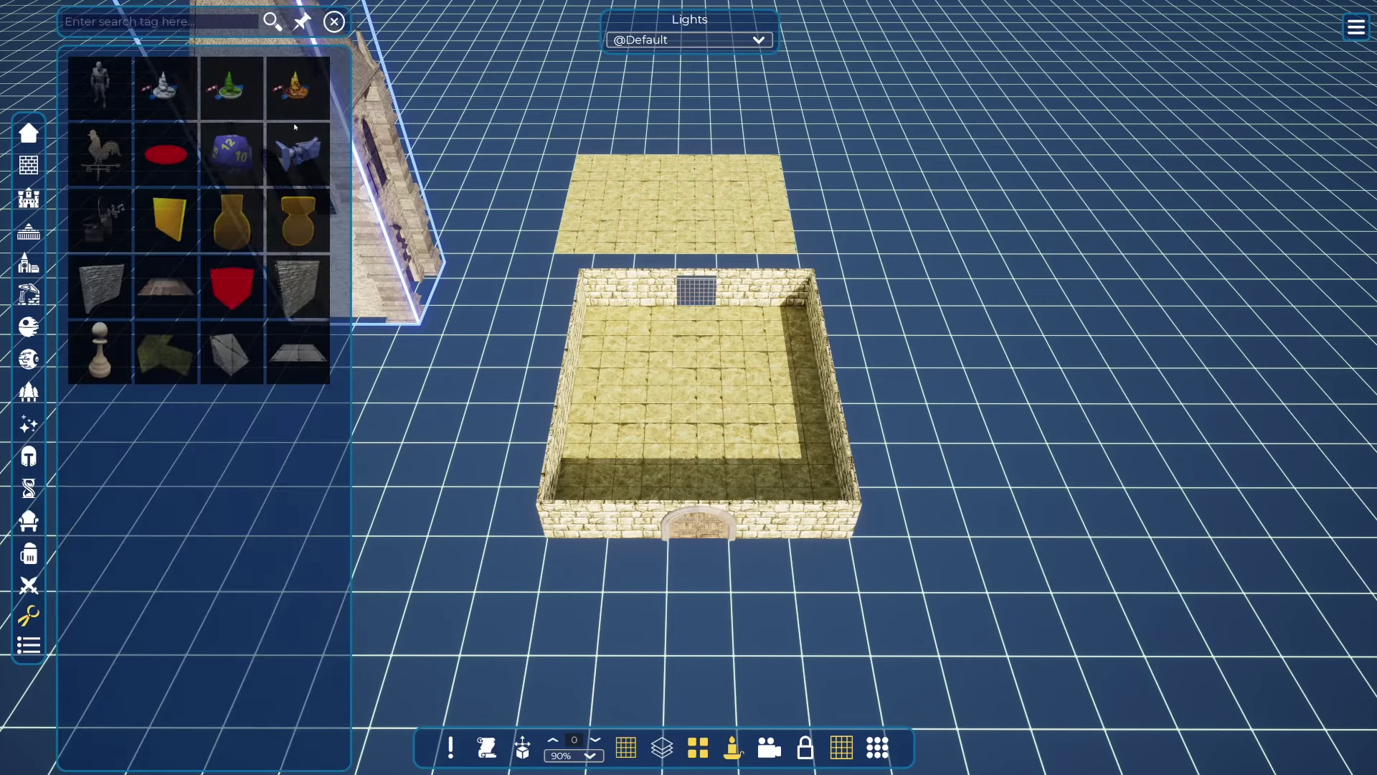
left_click(101, 85)
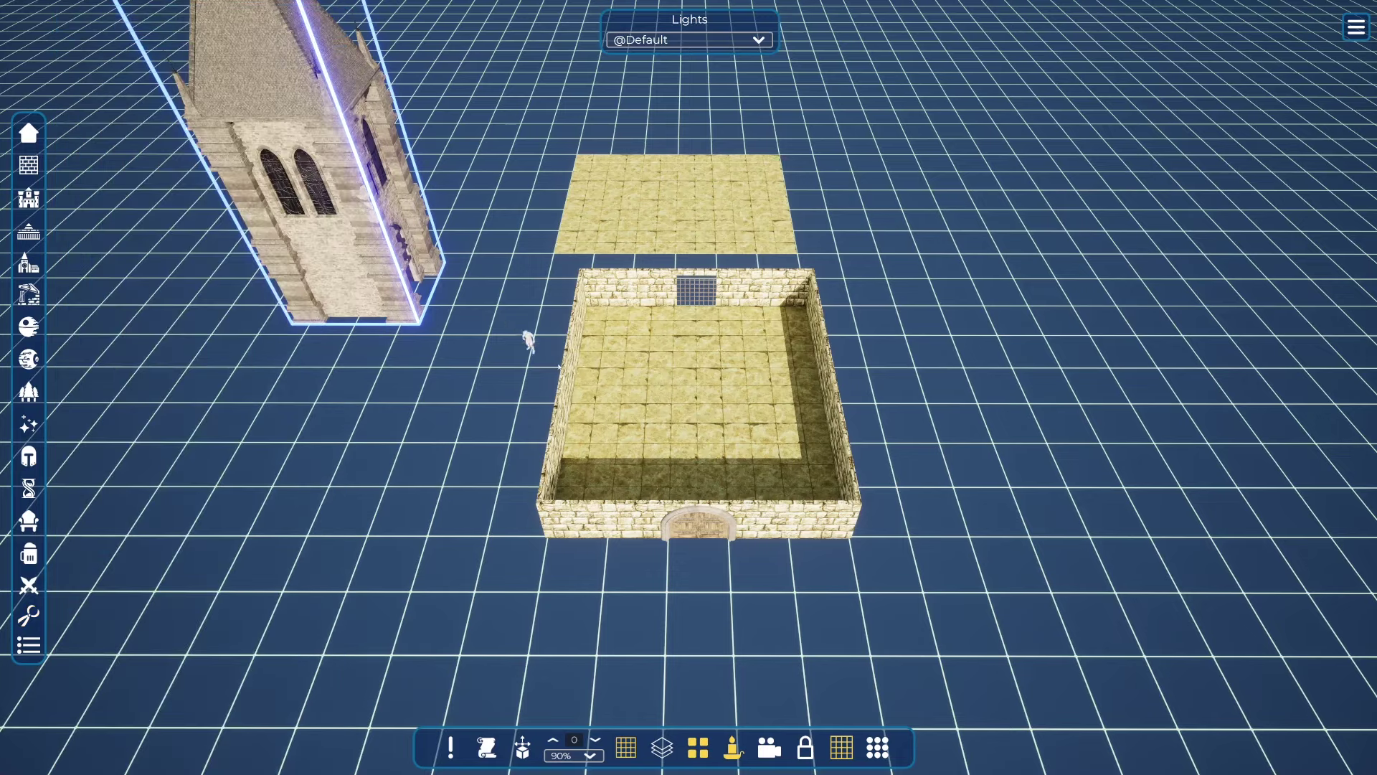
left_click(623, 406)
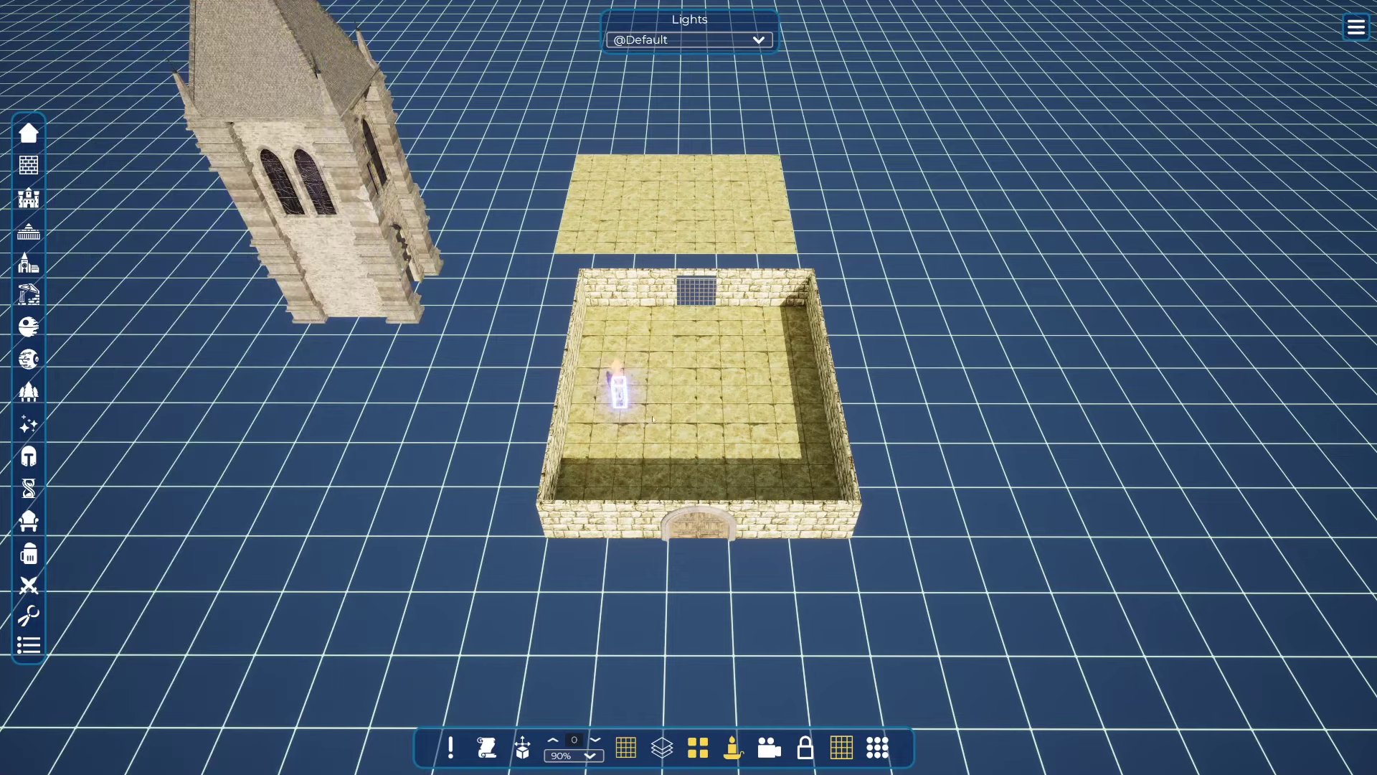
Move the mannequin out of the walled room to the ground beside the church tower
right_click_drag(647, 421, 597, 404)
key("w")
key("w")
left_click(672, 441)
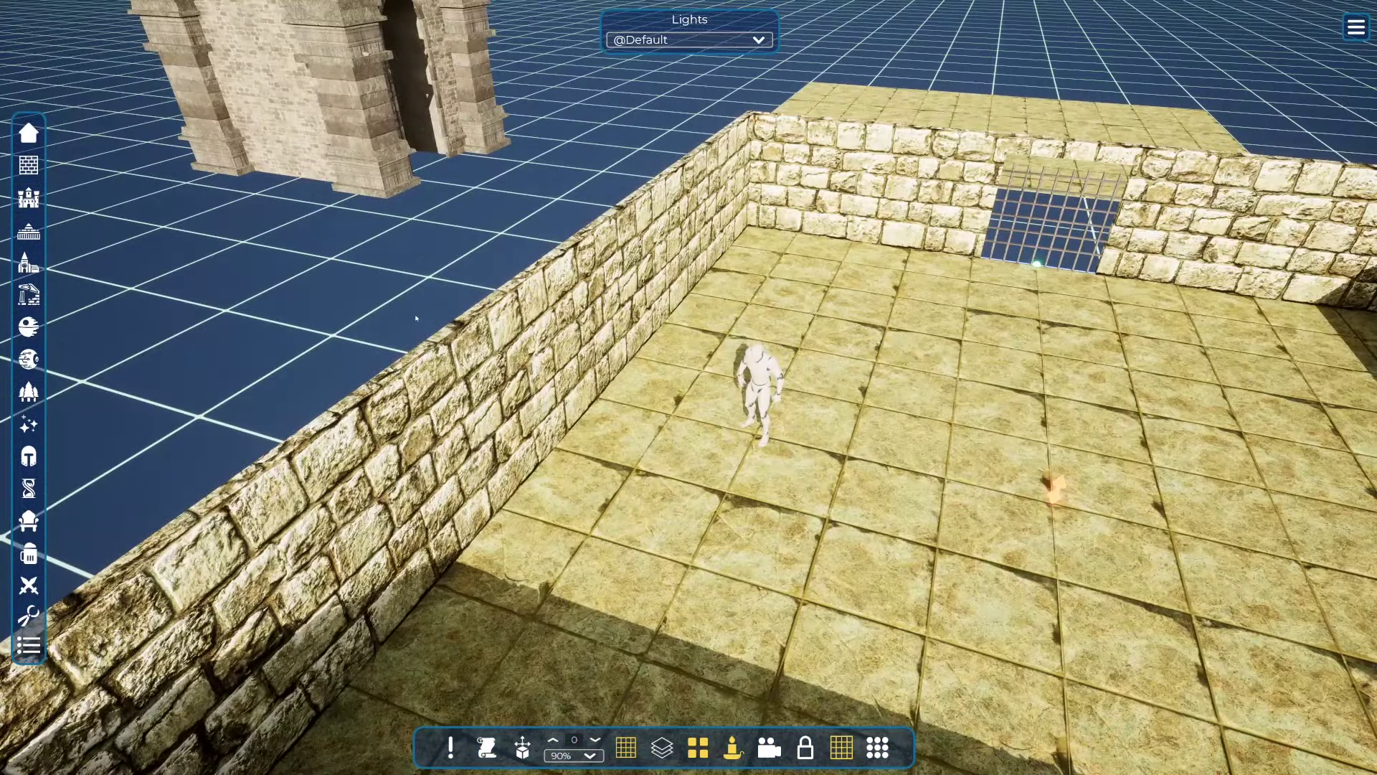
left_click(753, 367)
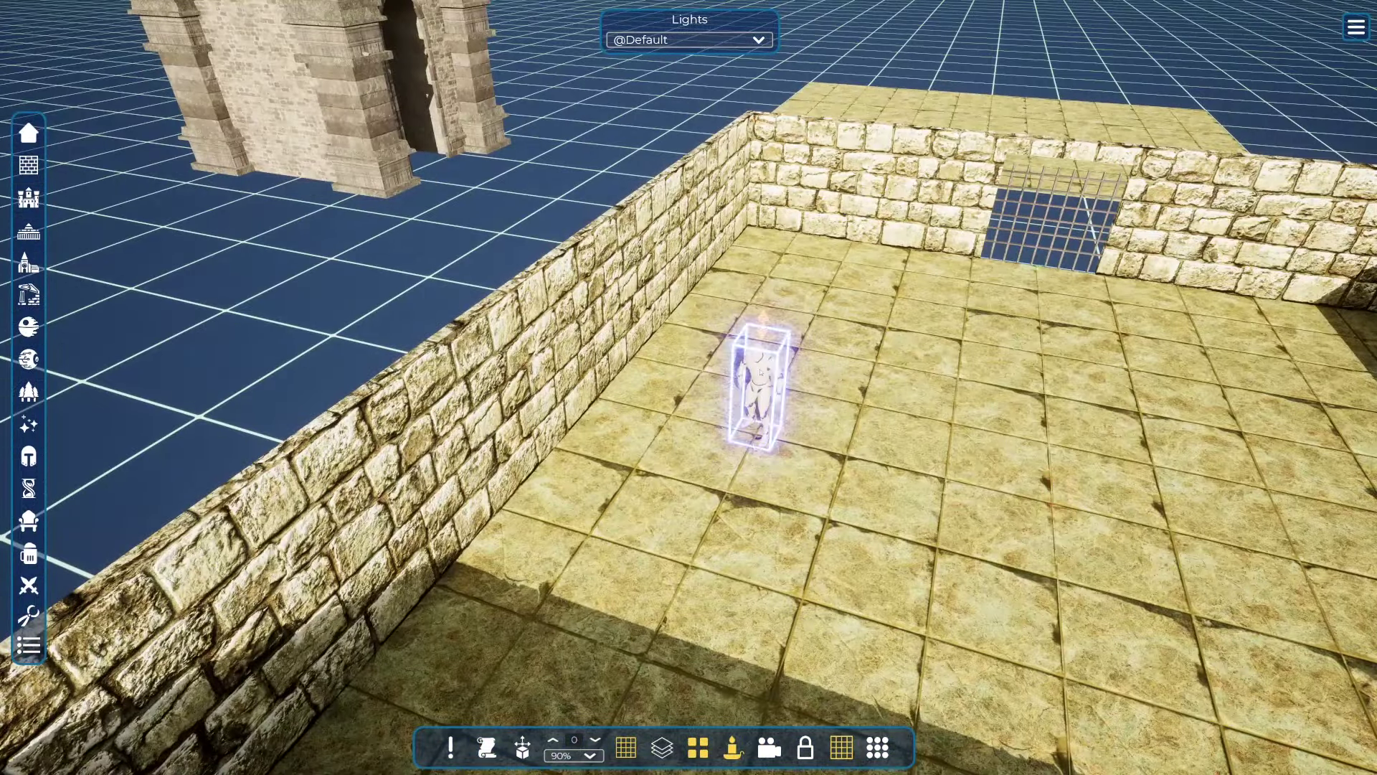
left_click_drag(753, 367, 497, 180)
Delete the mannequin standing beside the church tower
right_click_drag(496, 179, 466, 244)
key("w")
key("d")
key("a")
key("s")
key("s")
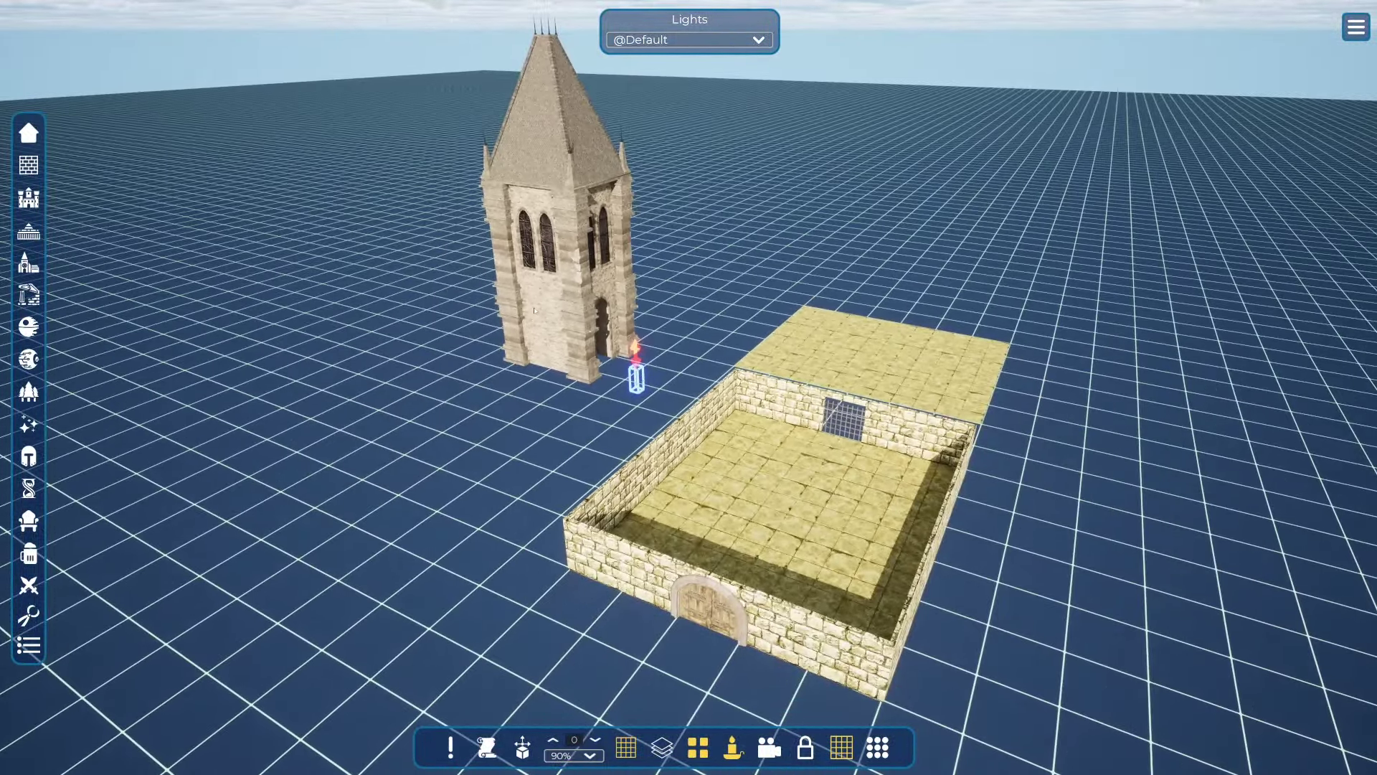
key("Delete")
key("a")
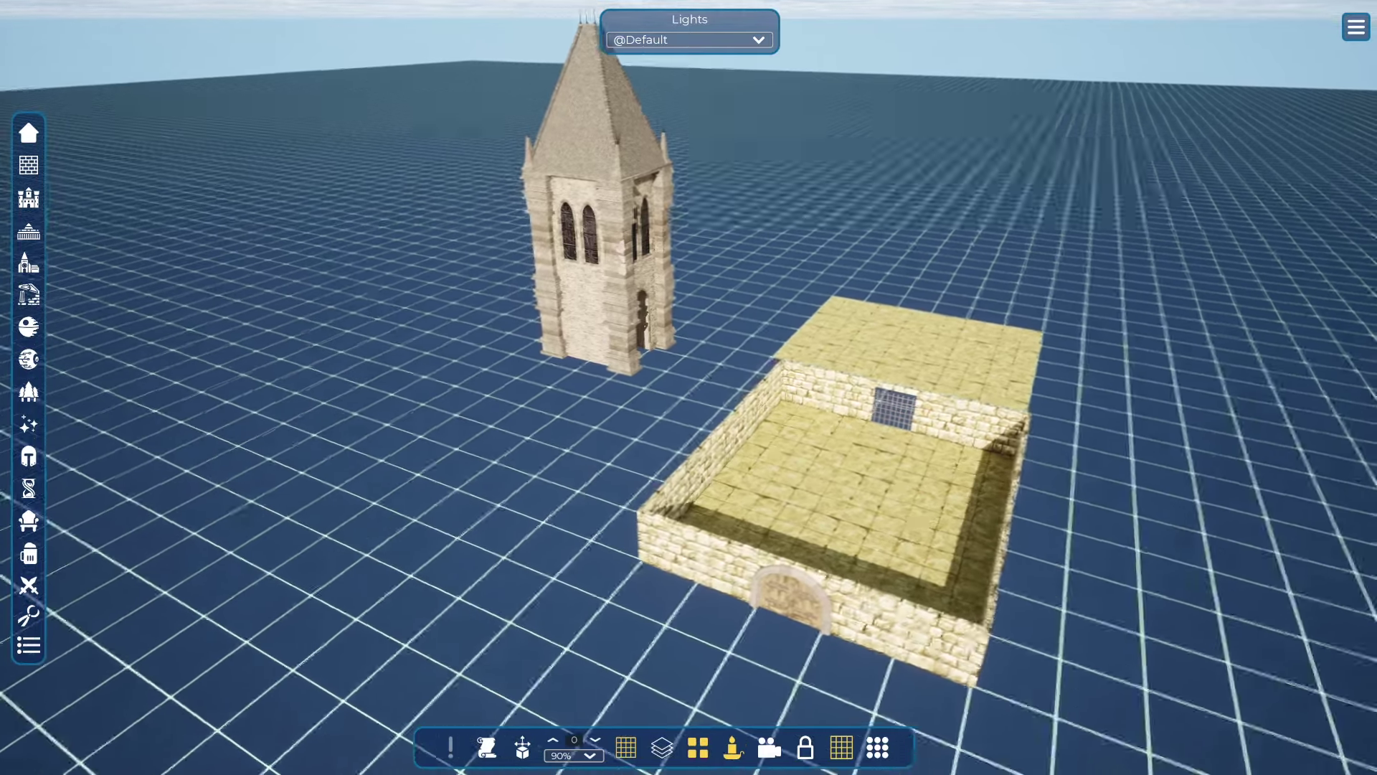
Restore the deleted mannequin beside the church tower and select it
right_click_drag(562, 346, 592, 355)
key("a")
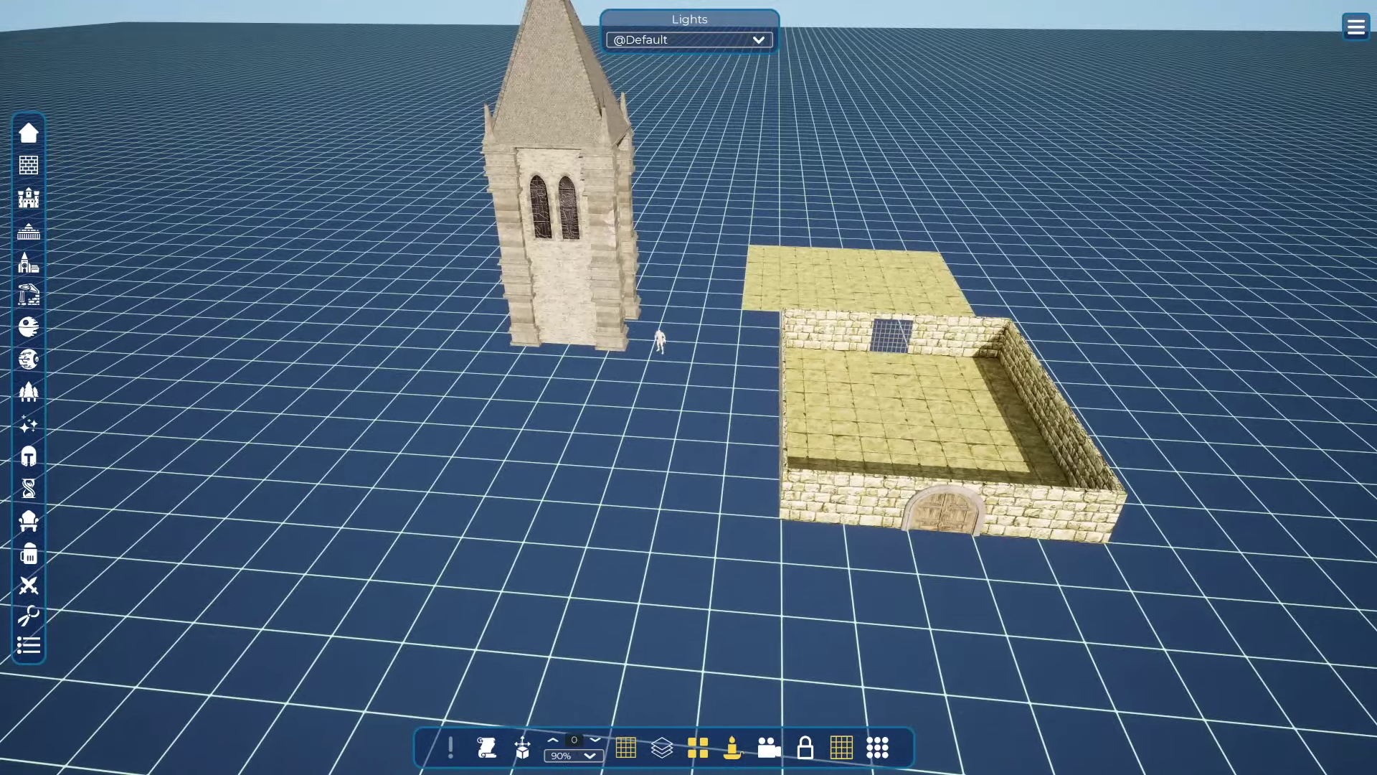
left_click(659, 343)
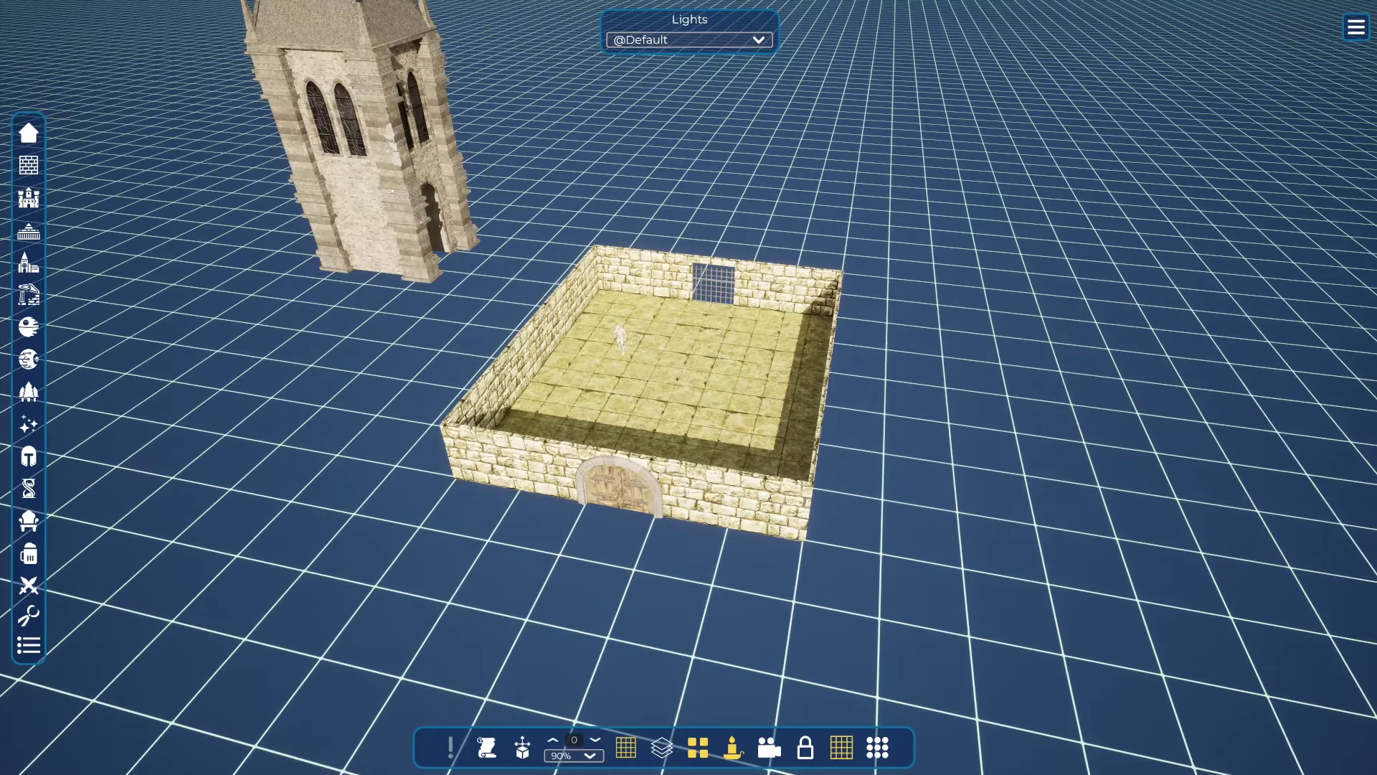
Delete the church tower and undo the deletion
left_click(391, 191)
key("Delete")
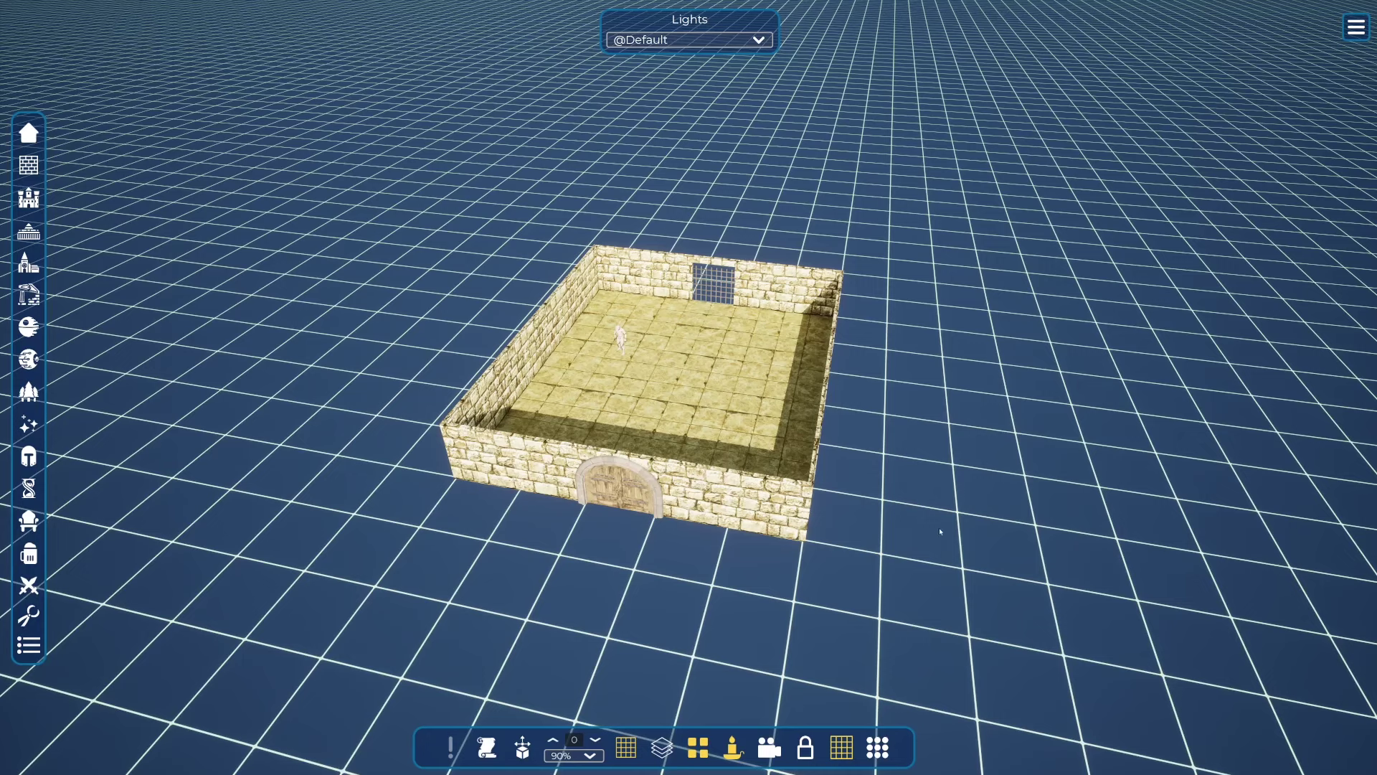
key("ctrl+z")
key("ctrl+z")
key("ctrl+z")
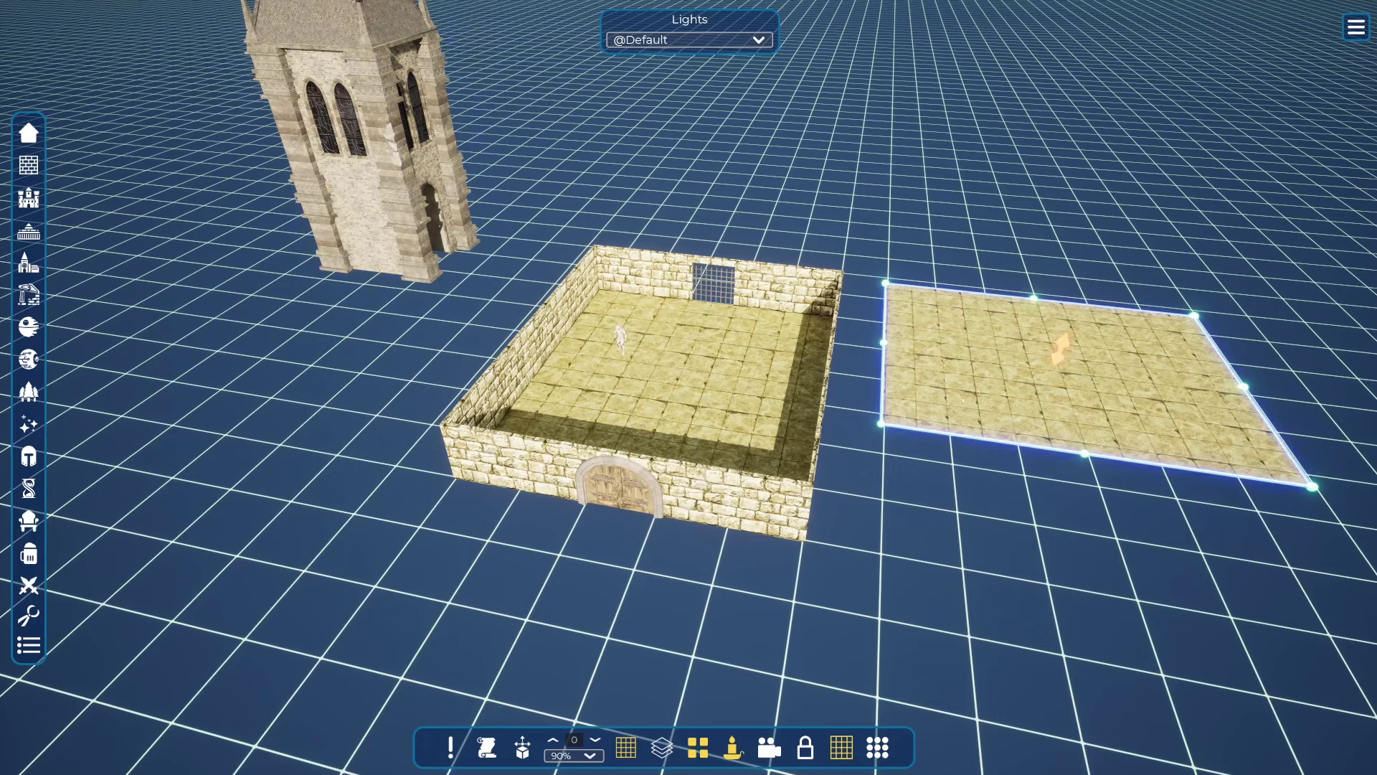
Move the loose floor piece farther back beside the walled room, and undo and redo the move
left_click_drag(957, 380, 908, 255)
key("ctrl+z")
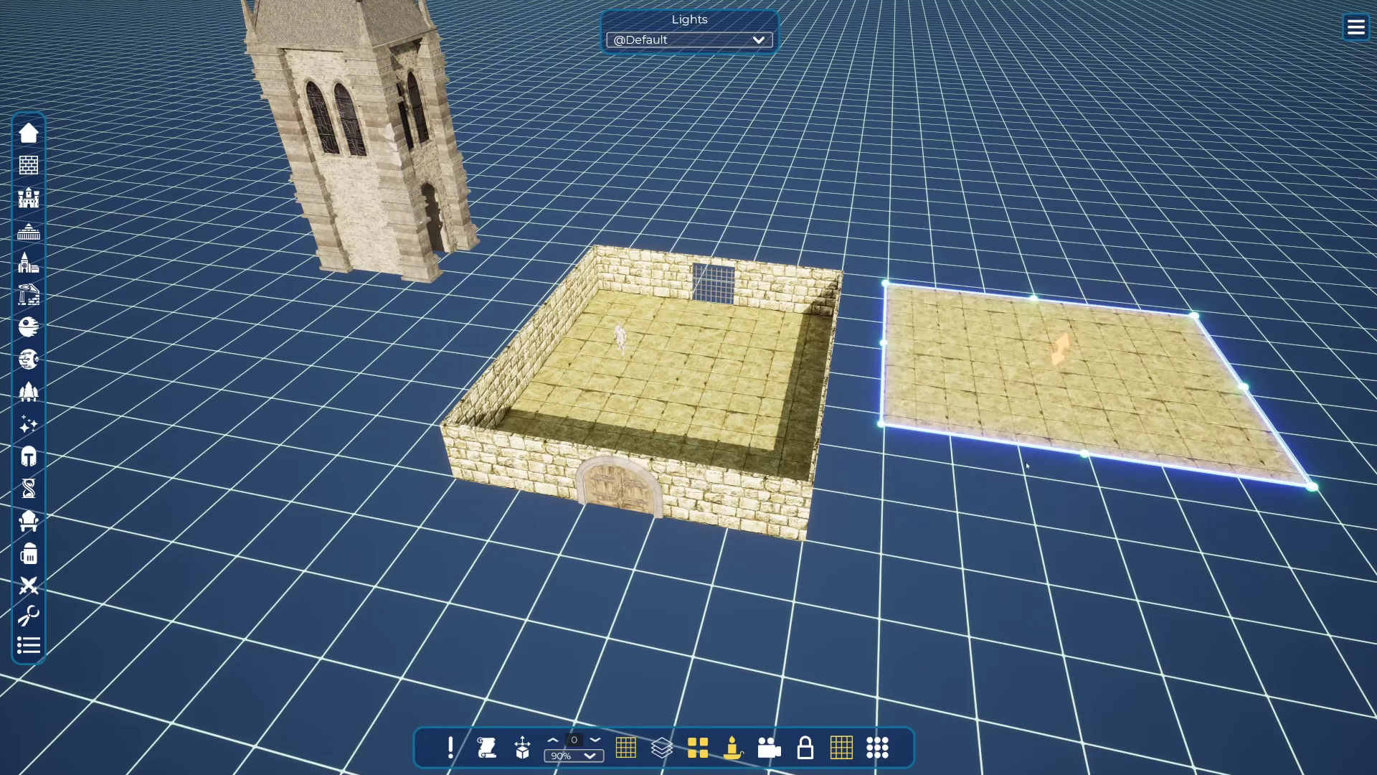
key("ctrl+z")
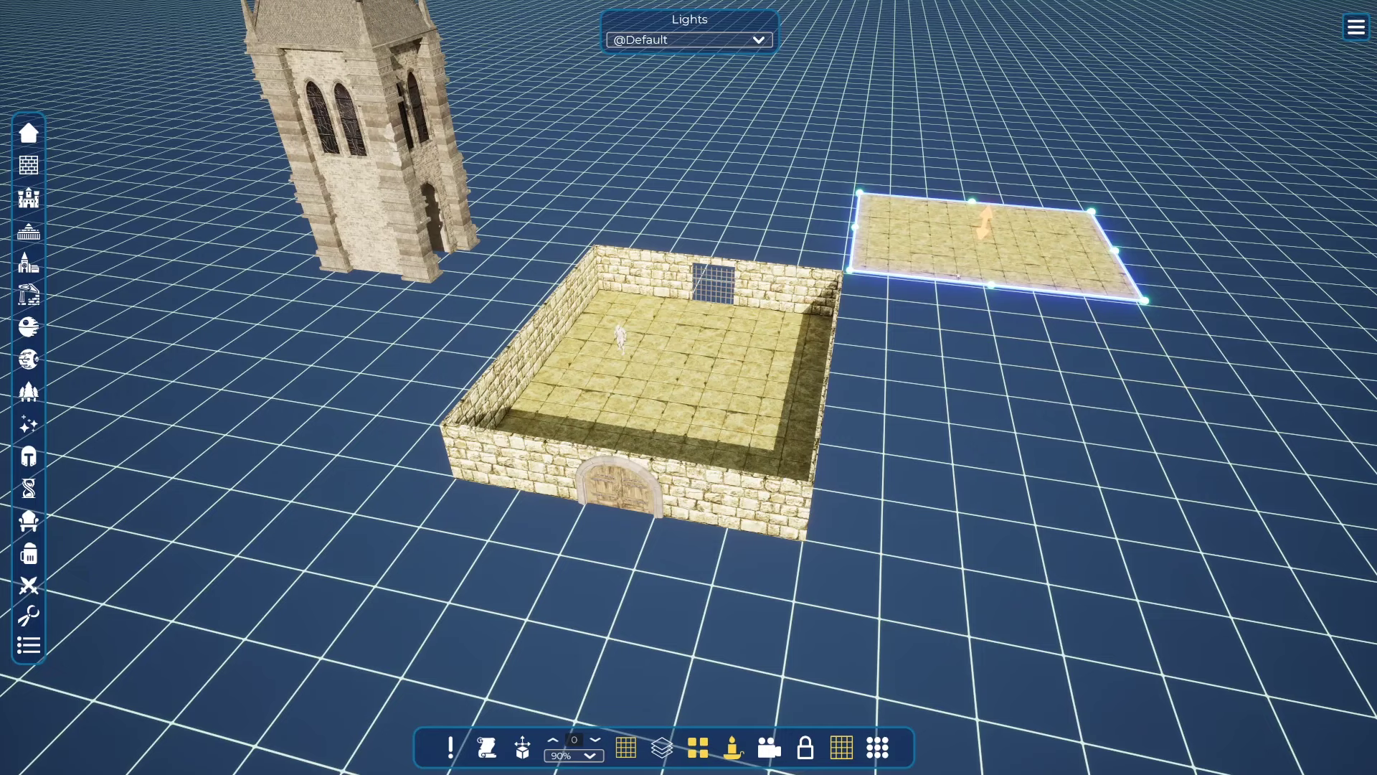
key("ctrl+y")
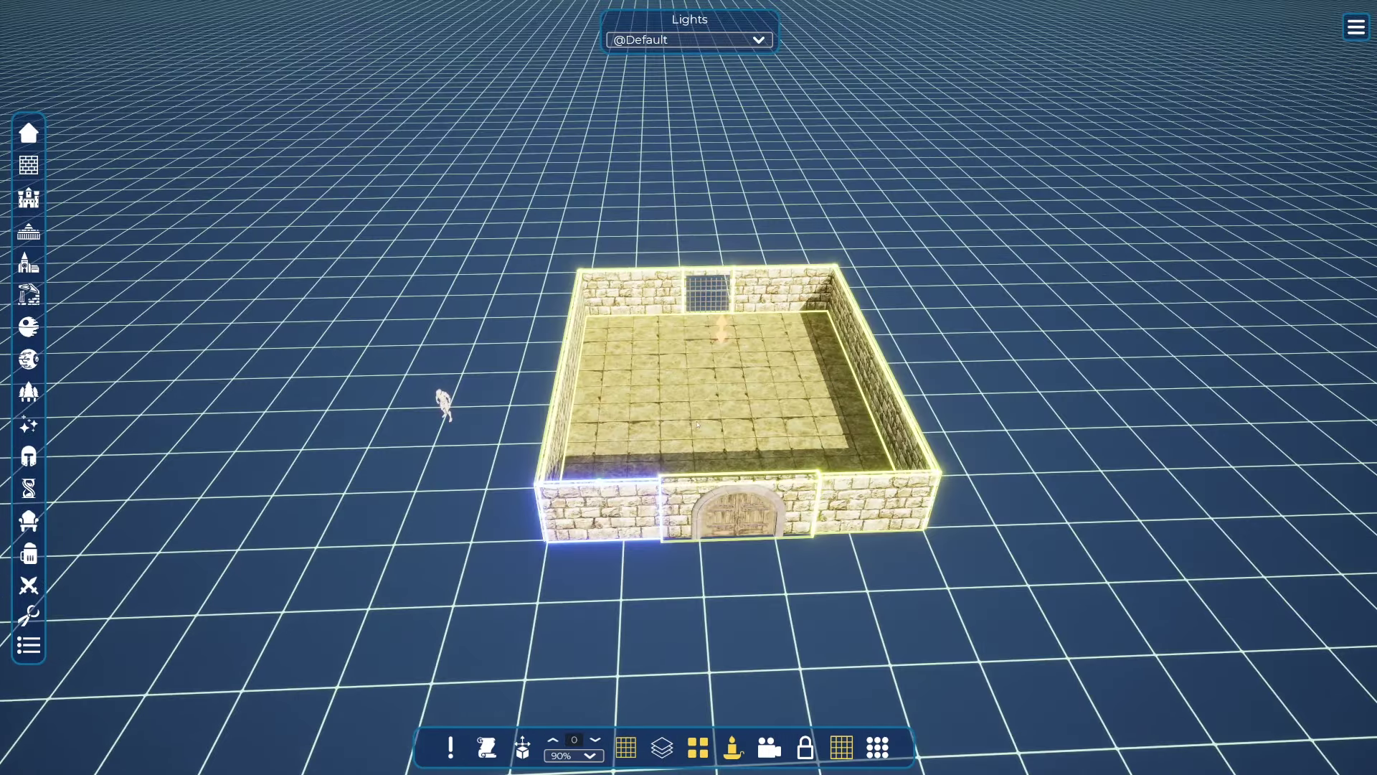
Duplicate the grouped walled room with its floor and set the copy beside the original, slightly farther back
left_click_drag(698, 424, 1040, 394, "ctrl")
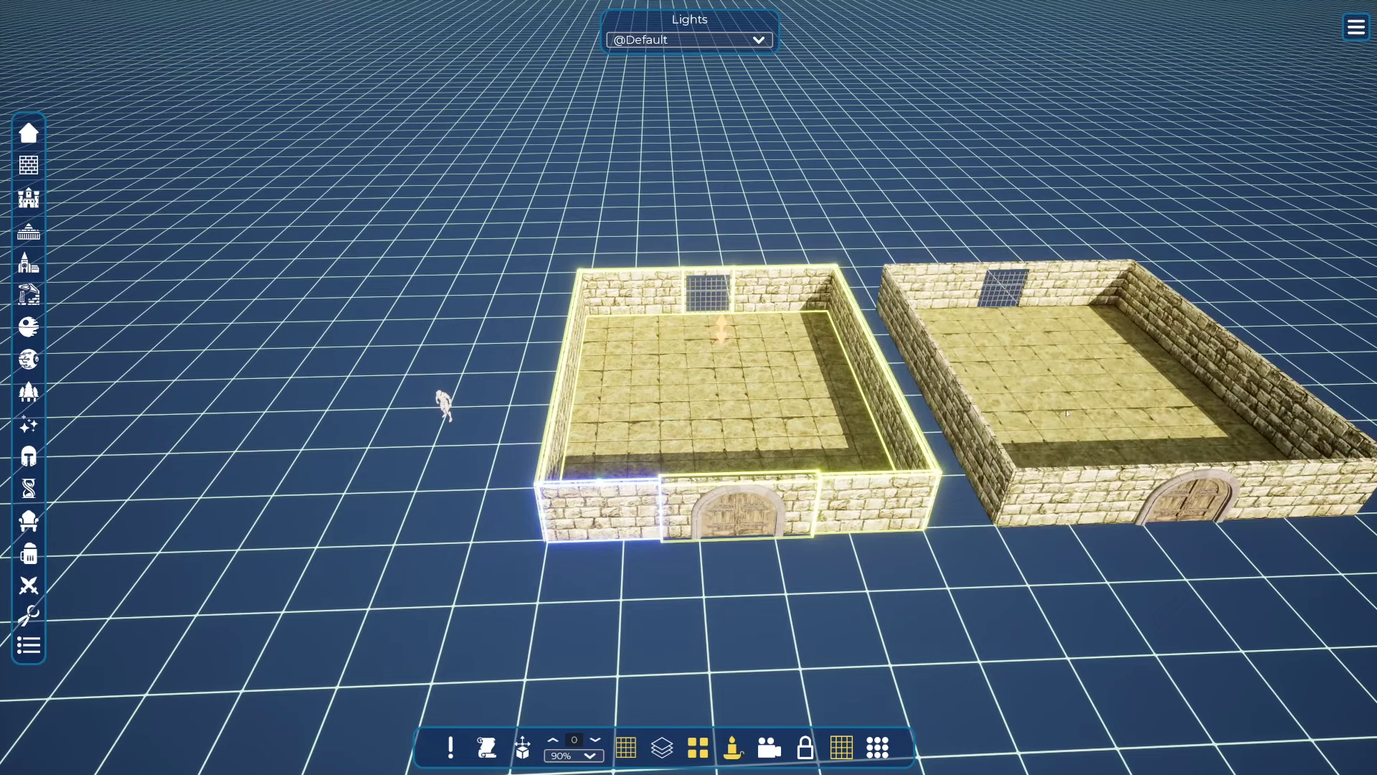
left_click(1062, 350)
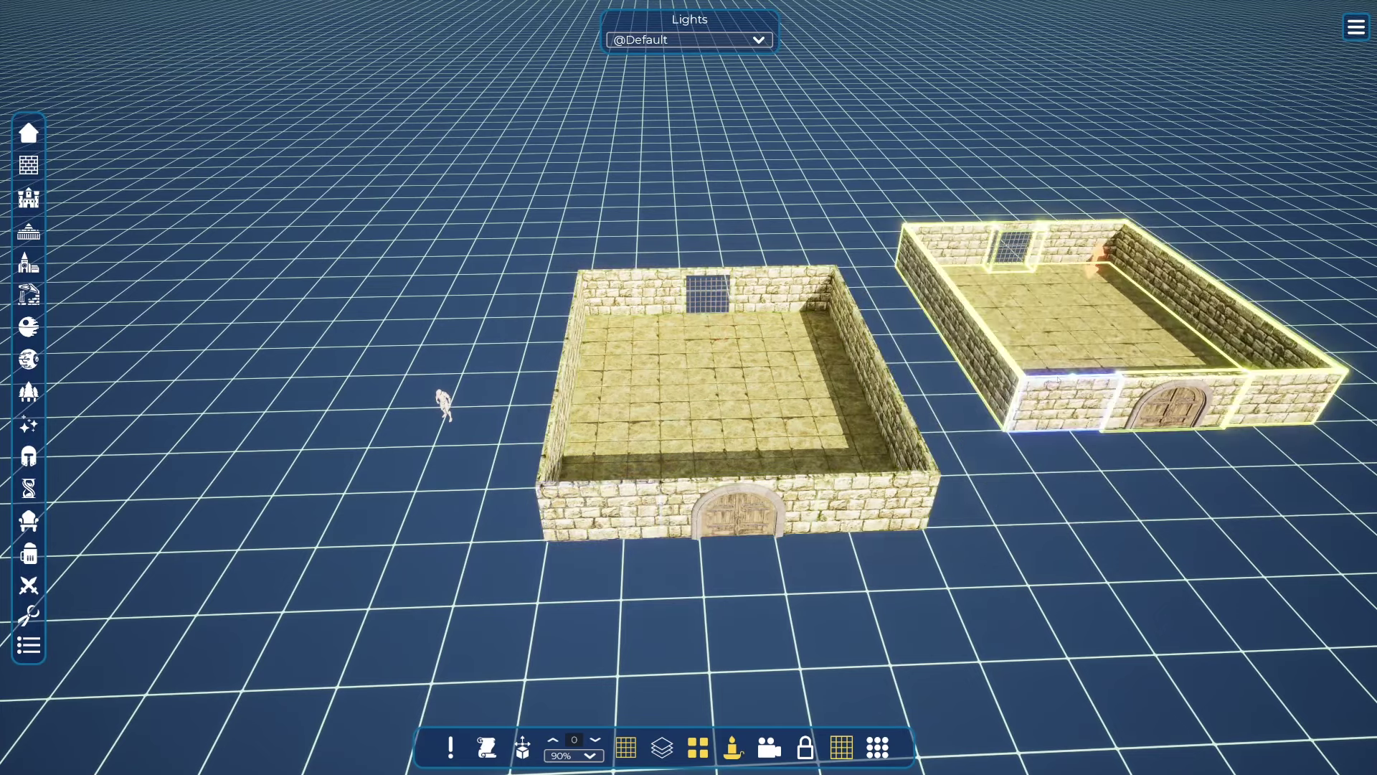
right_click_drag(1062, 350, 754, 478)
key("d")
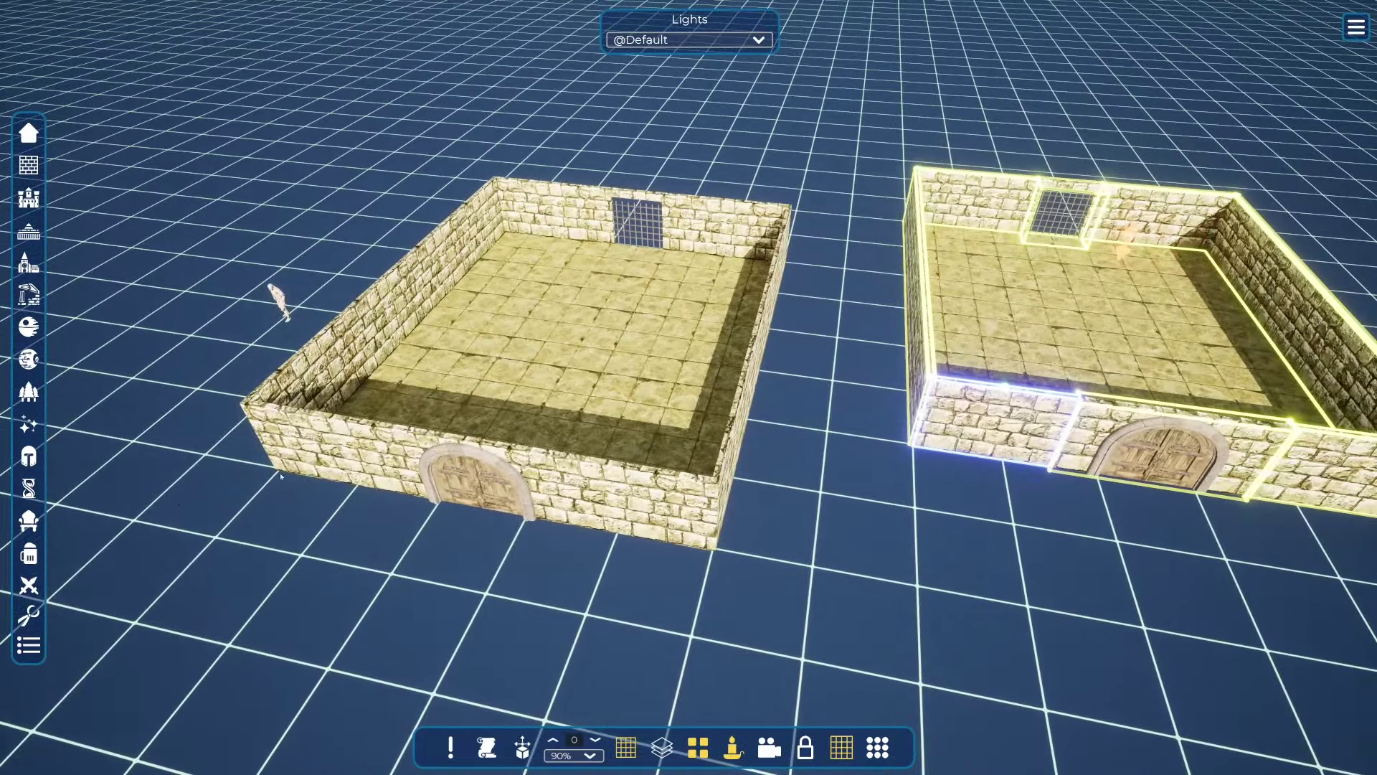
Duplicate the original room's floor and place the copy on the ground between and in front of the two rooms
left_click(496, 397)
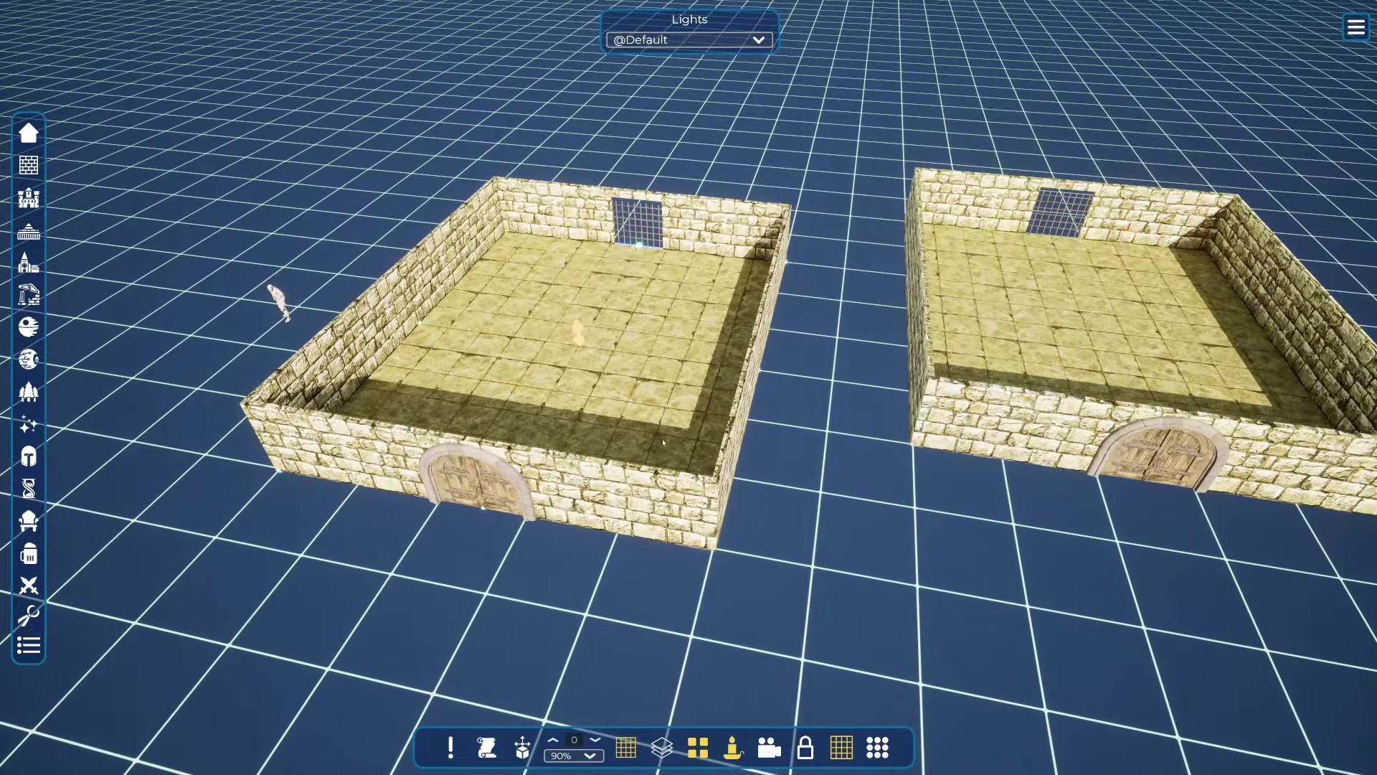
key("ctrl+d")
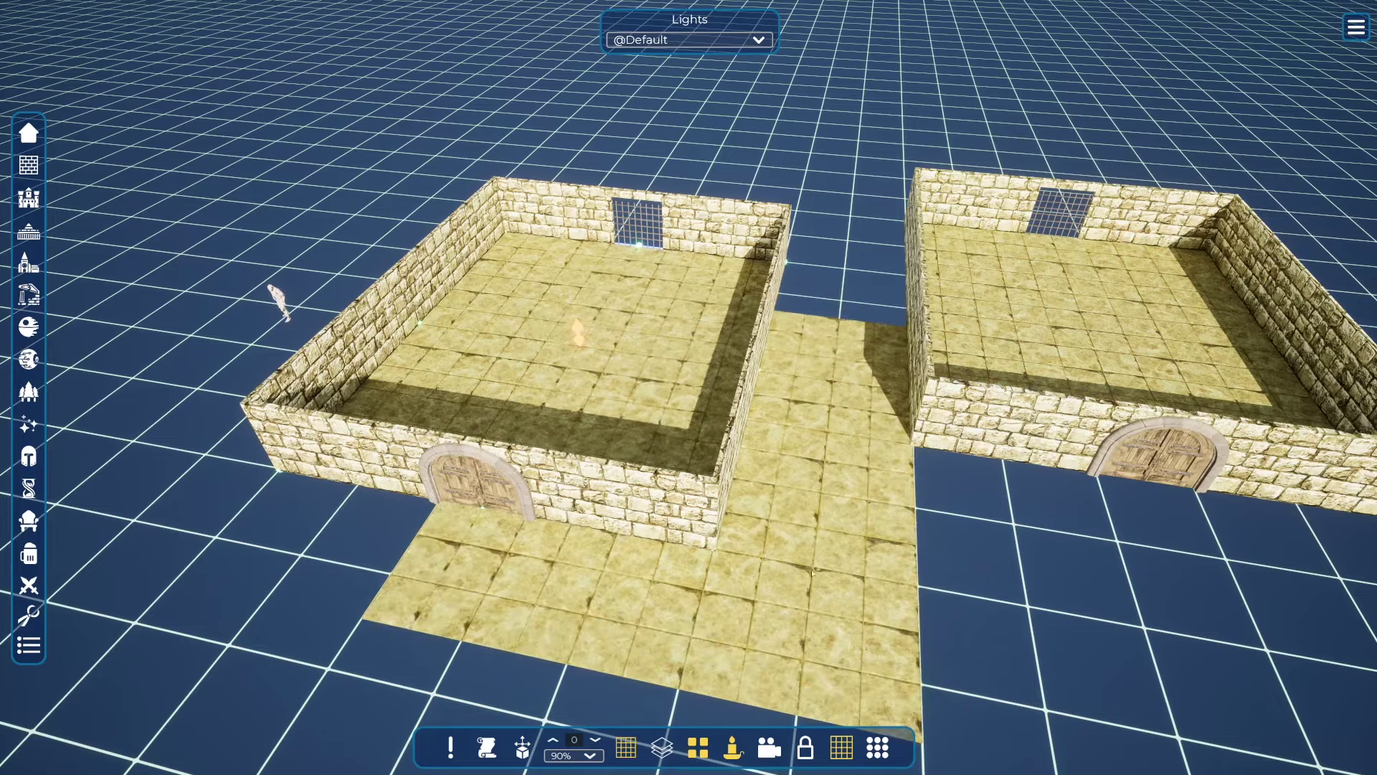
left_click(1032, 536)
right_click_drag(1032, 537, 1040, 582)
key("s")
Resize and reposition the copied floor into a narrow corridor strip linking the two rooms
left_click_drag(913, 622, 907, 368)
left_click_drag(863, 327, 951, 520)
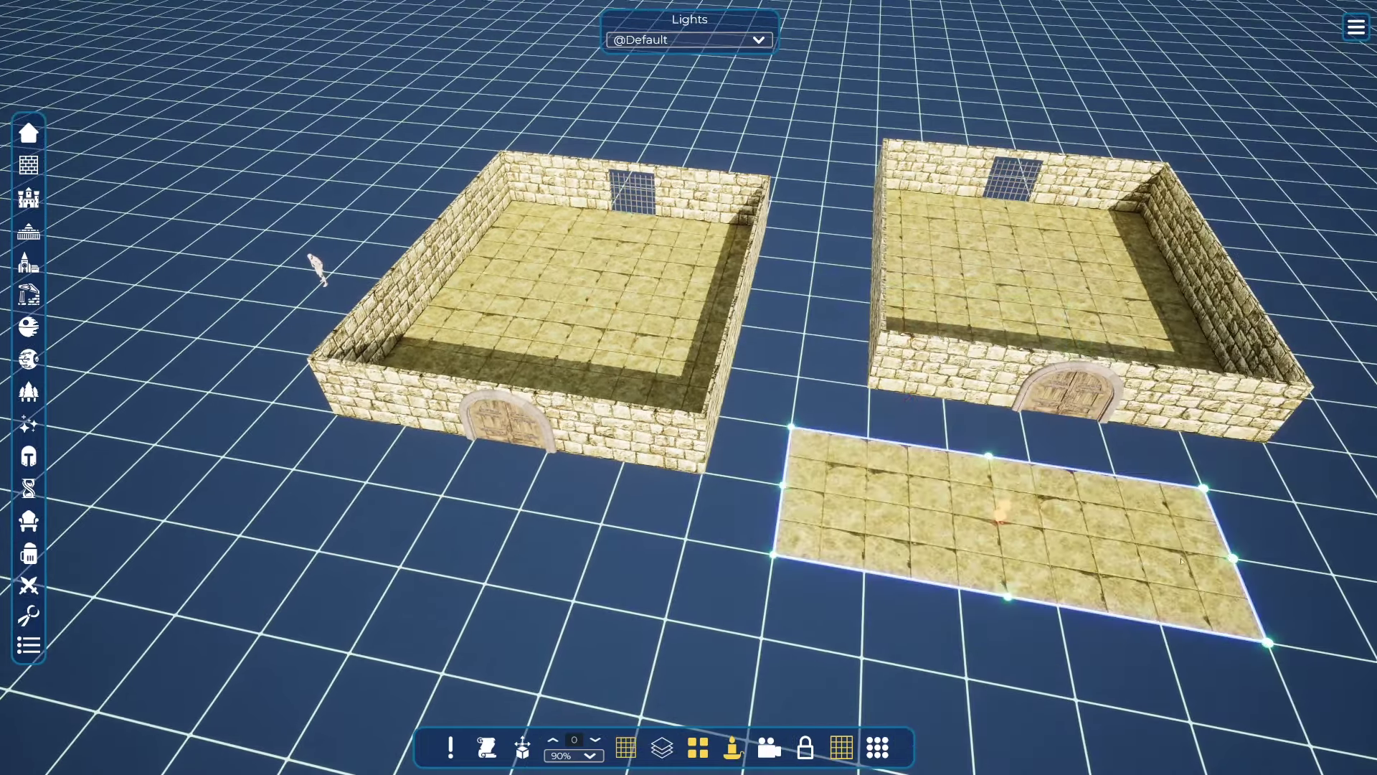
left_click_drag(1233, 564, 806, 332)
key("d")
right_click_drag(805, 333, 574, 344)
Split the original room's wall facing the corridor into two segments using a copy, leaving an opening as wide as the corridor
left_click(610, 319)
left_click_drag(467, 310, 900, 321)
key("ctrl+c")
key("ctrl+v")
left_click_drag(515, 323, 534, 323)
left_click_drag(684, 310, 793, 313)
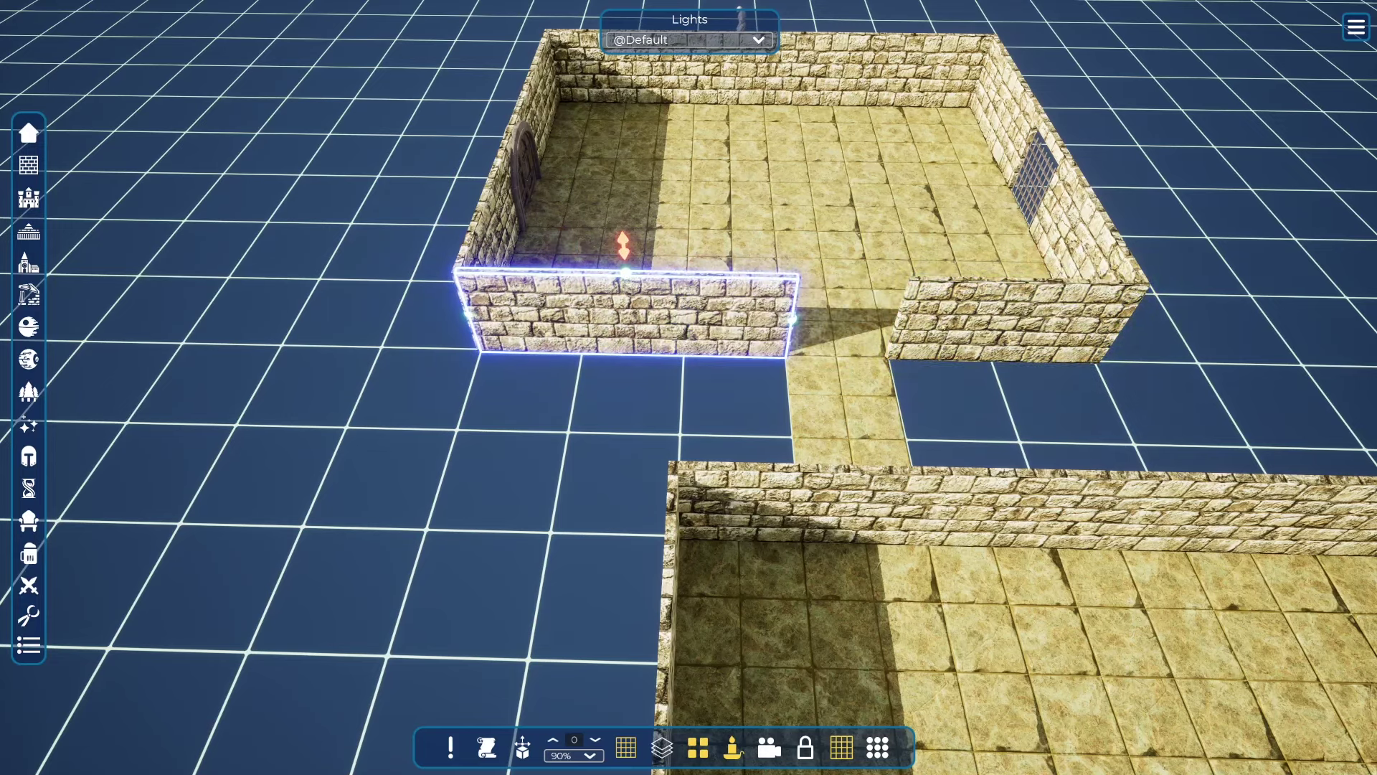
Paste wall copies along both long sides of the corridor between the rooms
key("ctrl+v")
left_click(936, 326)
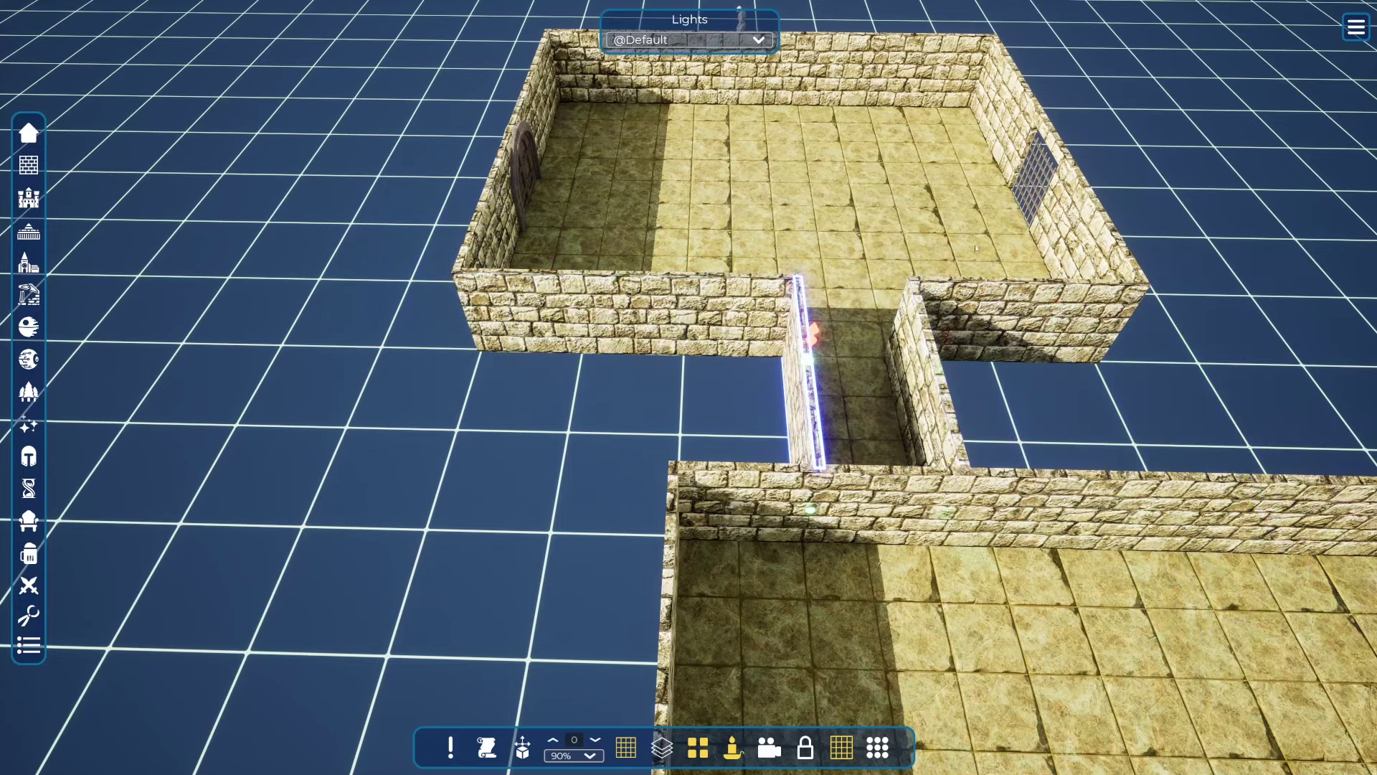
left_click(805, 315)
Copy the original room's barred grate section and place it in the corridor opening
left_click(1037, 180)
key("ctrl+c")
key("ctrl+v")
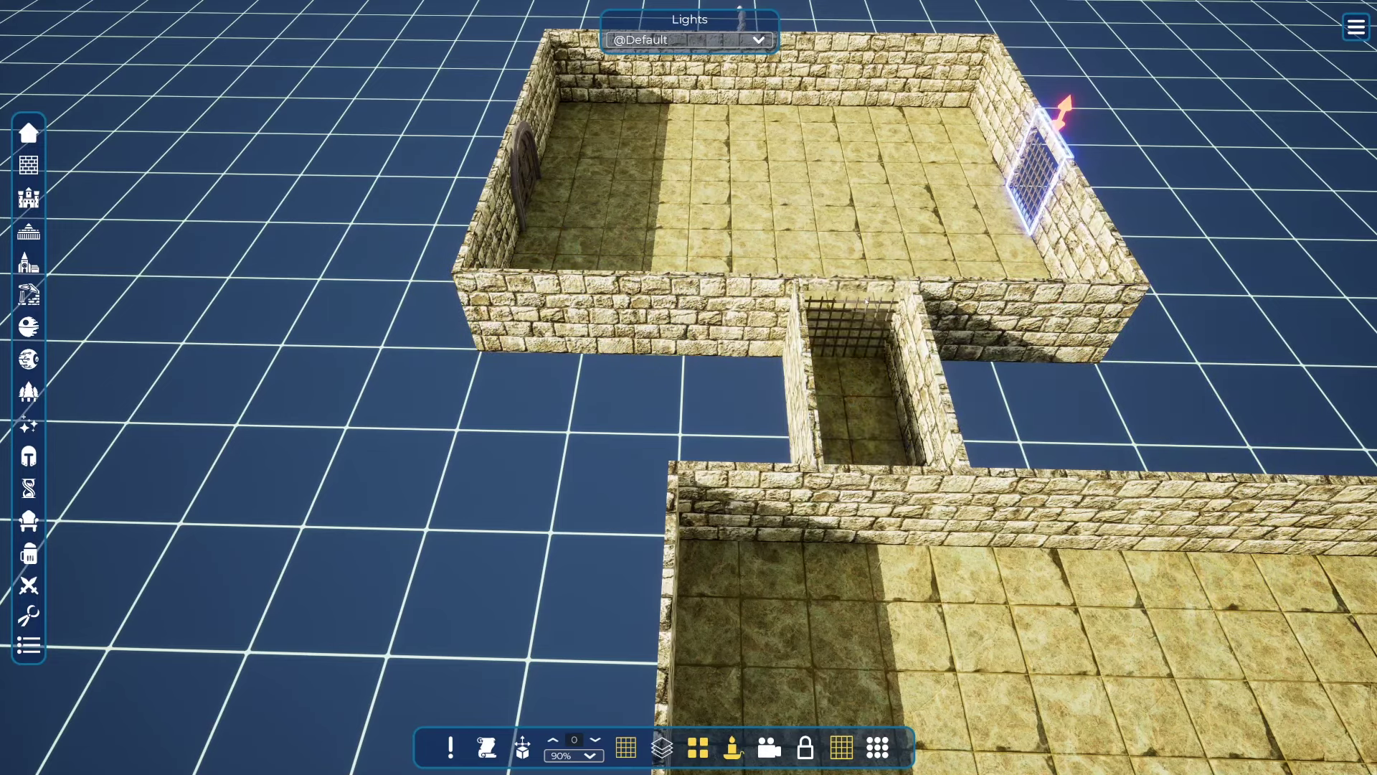
left_click(855, 344)
Split the second room's wall facing the corridor into two segments using a copy, leaving the corridor entrance open
left_click(733, 493)
key("s")
right_click_drag(733, 493, 761, 474)
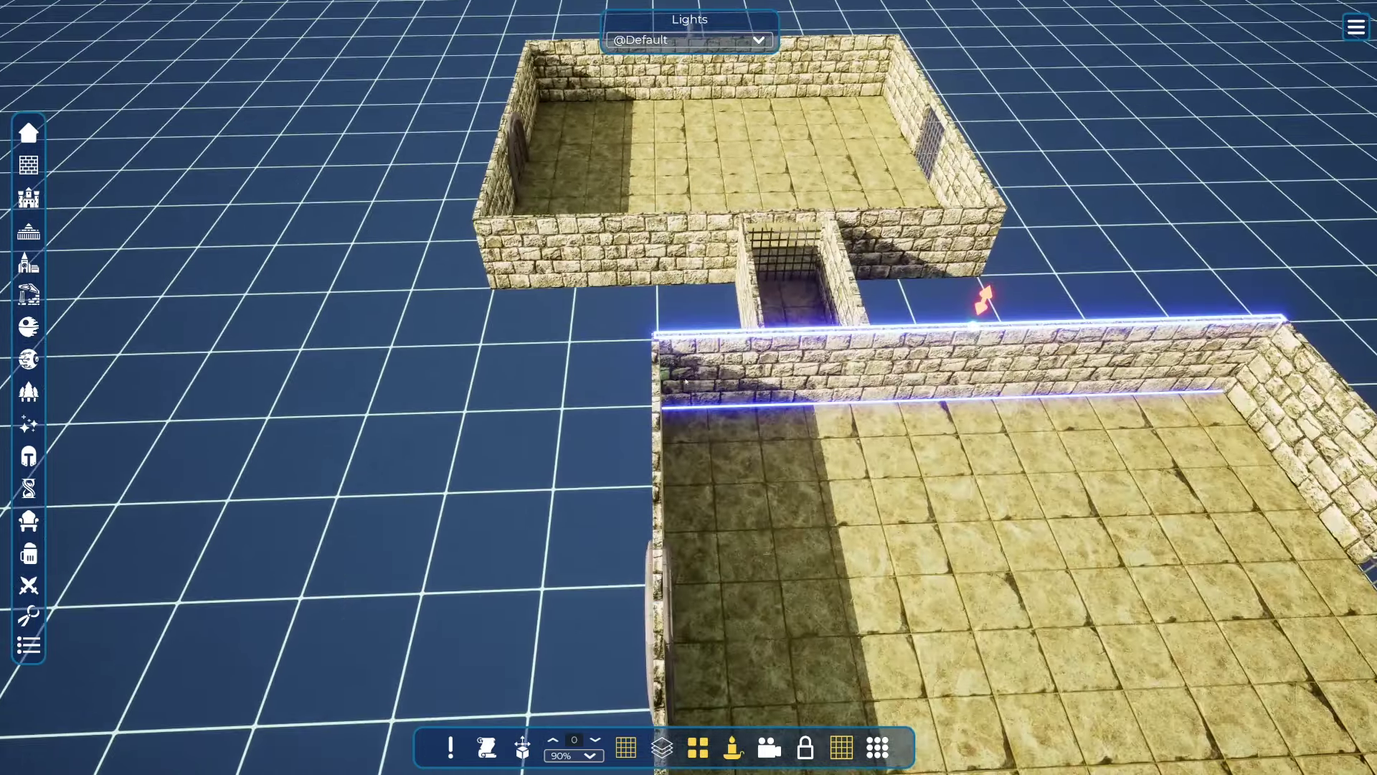
left_click_drag(663, 376, 847, 366)
key("d")
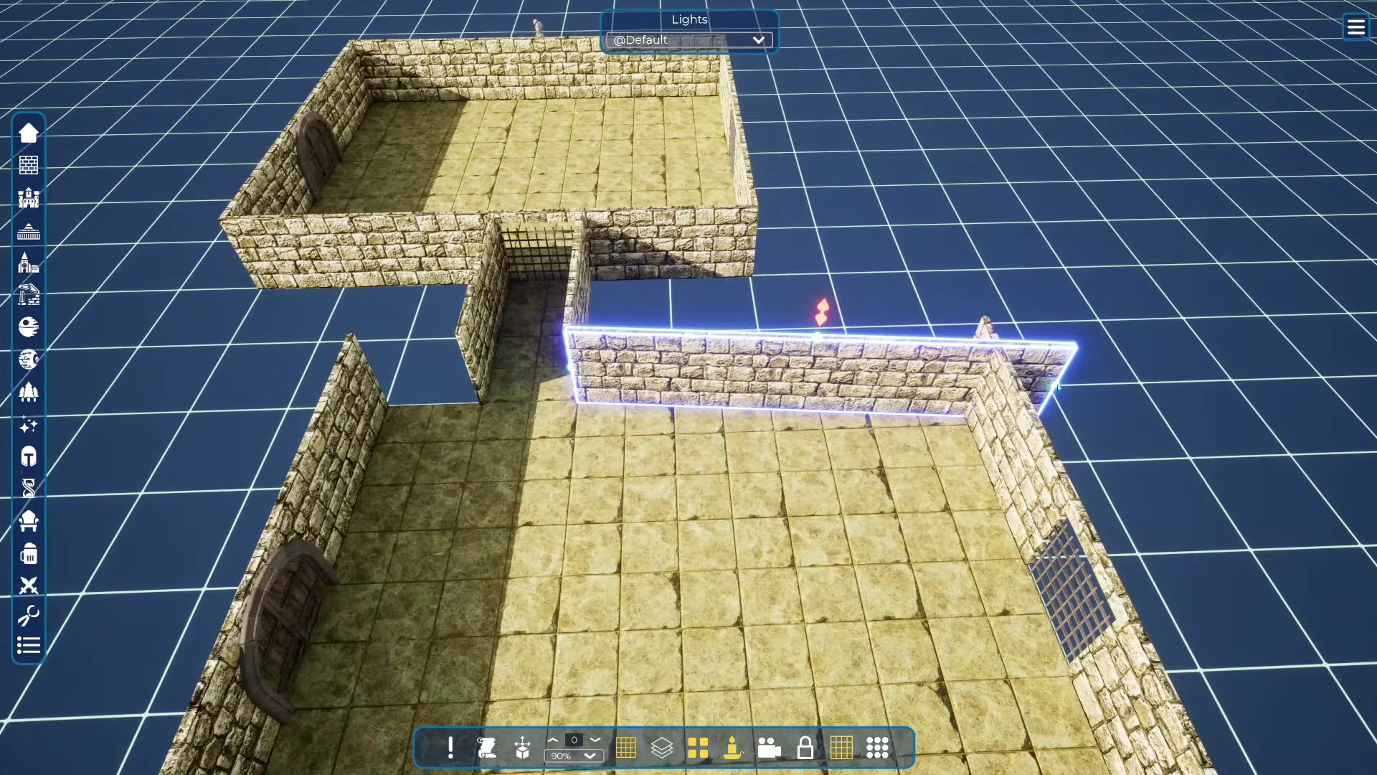
left_click_drag(1056, 380, 976, 355)
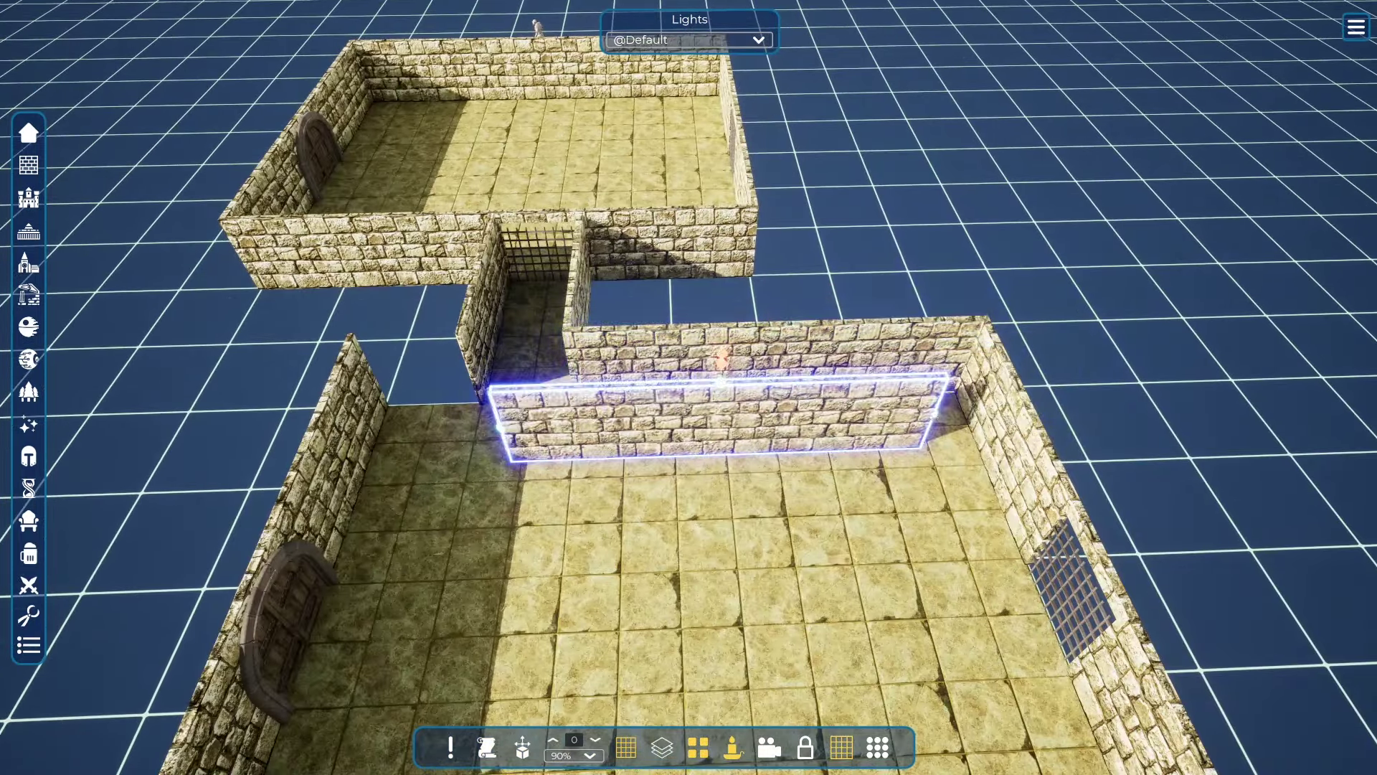
left_click_drag(586, 430, 458, 399)
left_click_drag(457, 400, 430, 376)
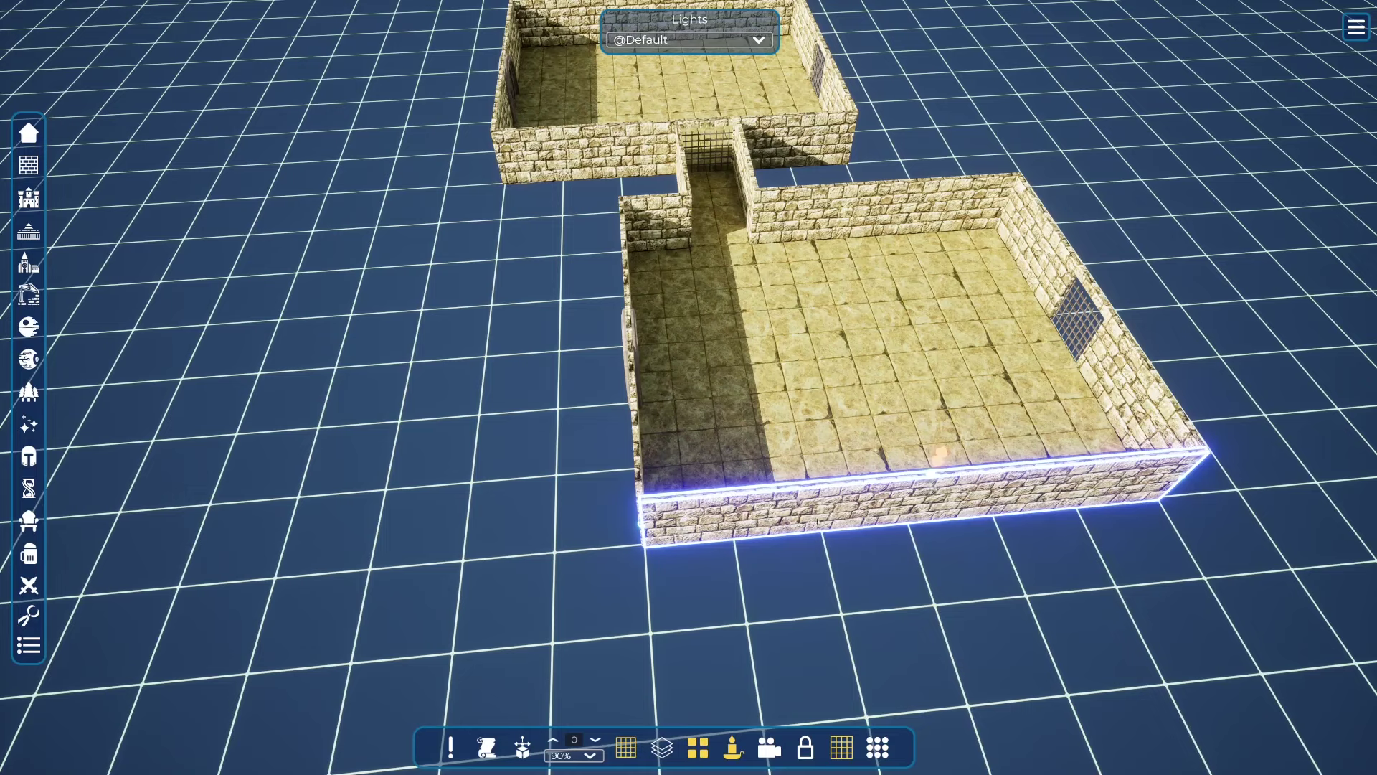
Copy the second room's outer long wall onto the empty ground, and shorten and angle the copy
left_click_drag(913, 452, 209, 251)
key("a")
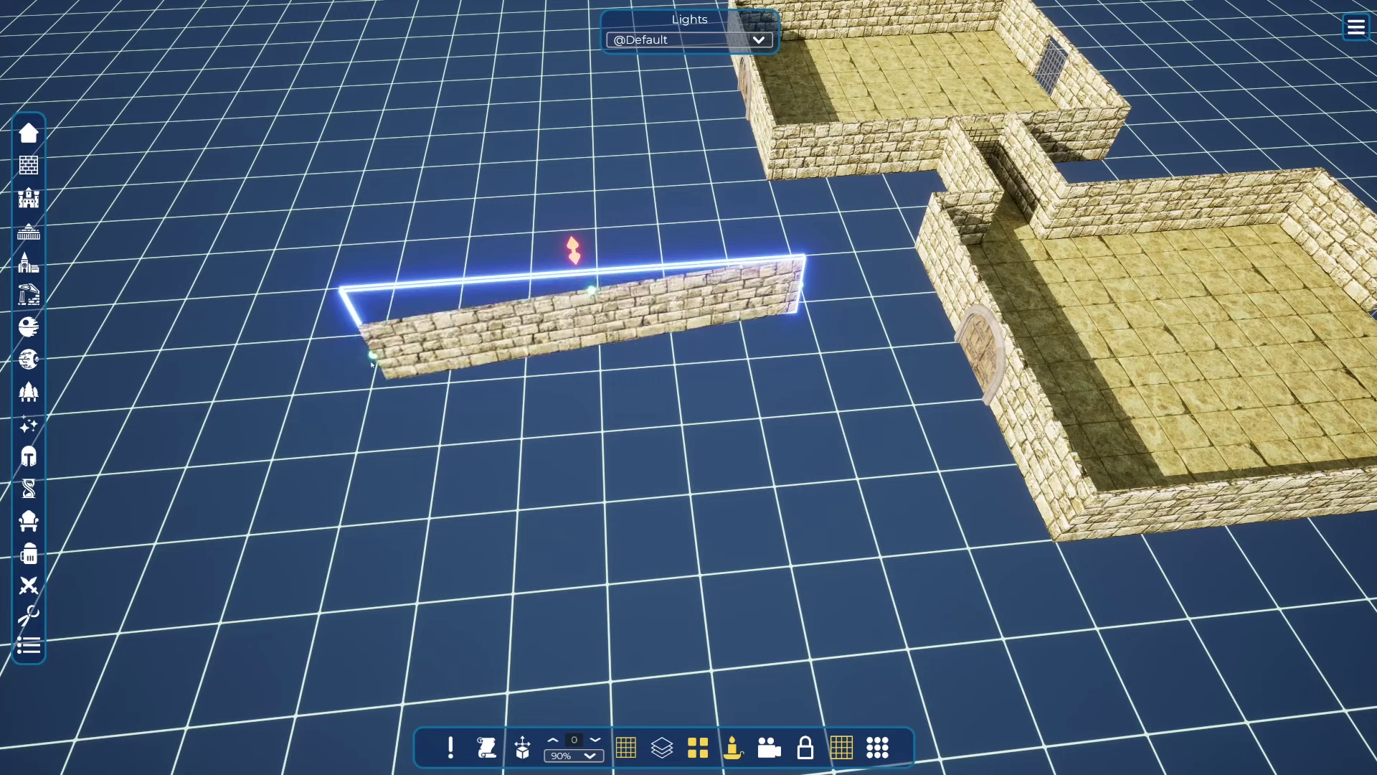
left_click_drag(364, 365, 368, 367)
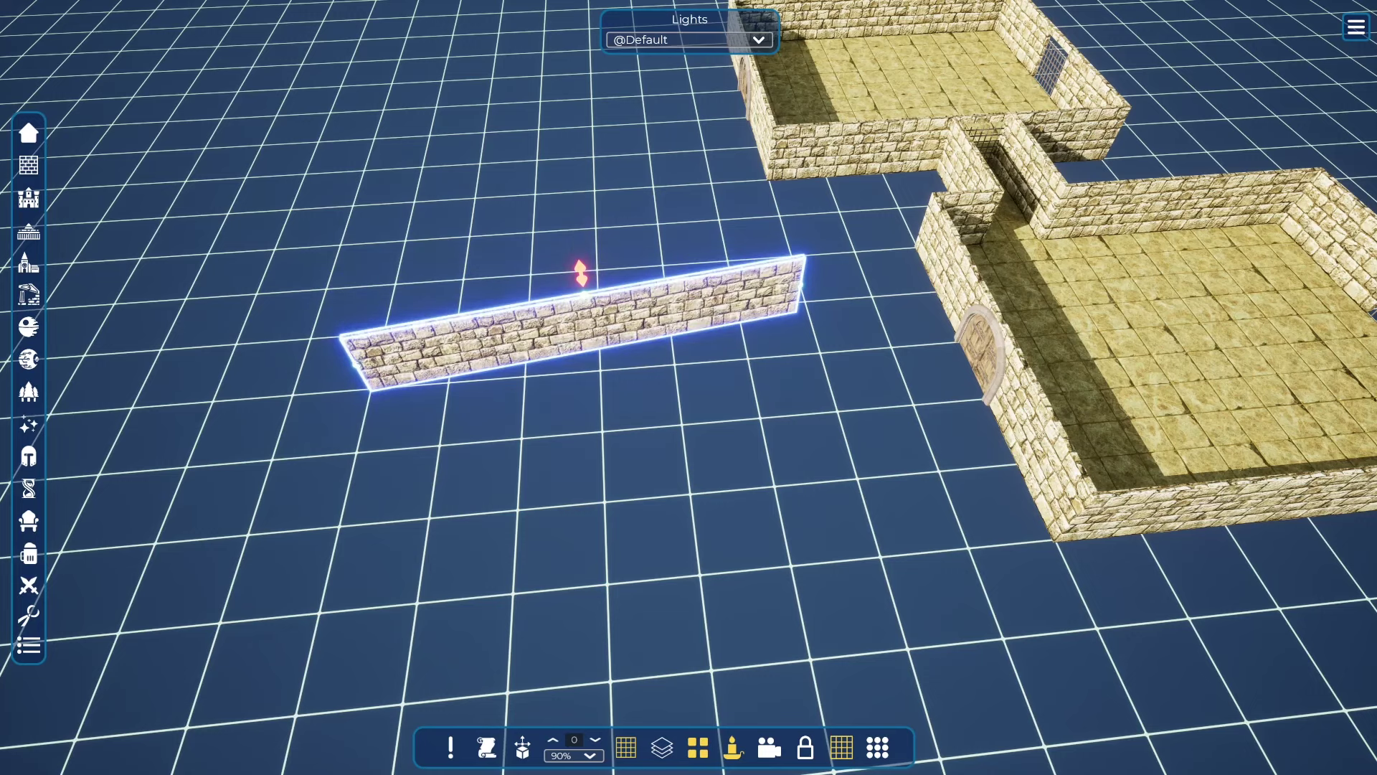
left_click_drag(801, 284, 526, 250)
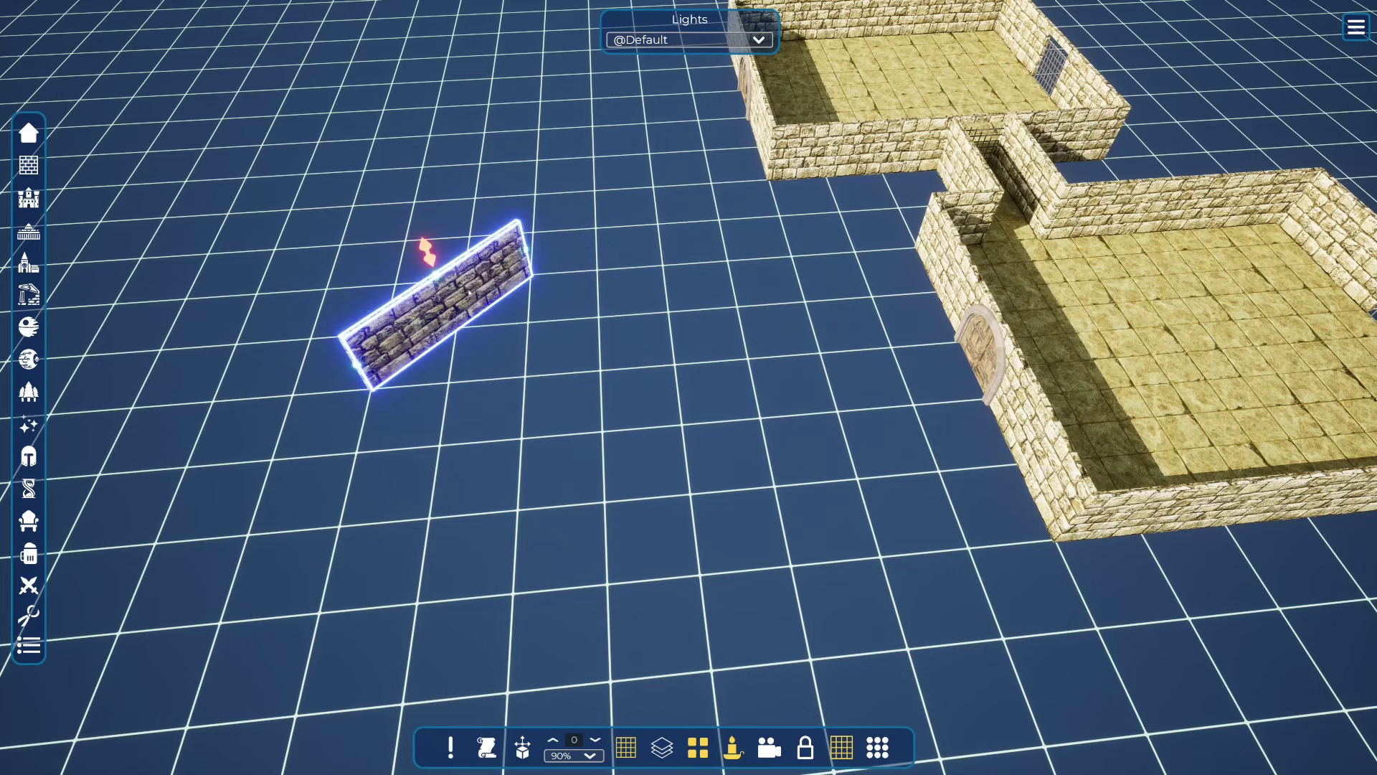
Paste two more wall segments and join them end to end with the angled wall to form a curved enclosure
key("ctrl+v")
left_click(643, 343)
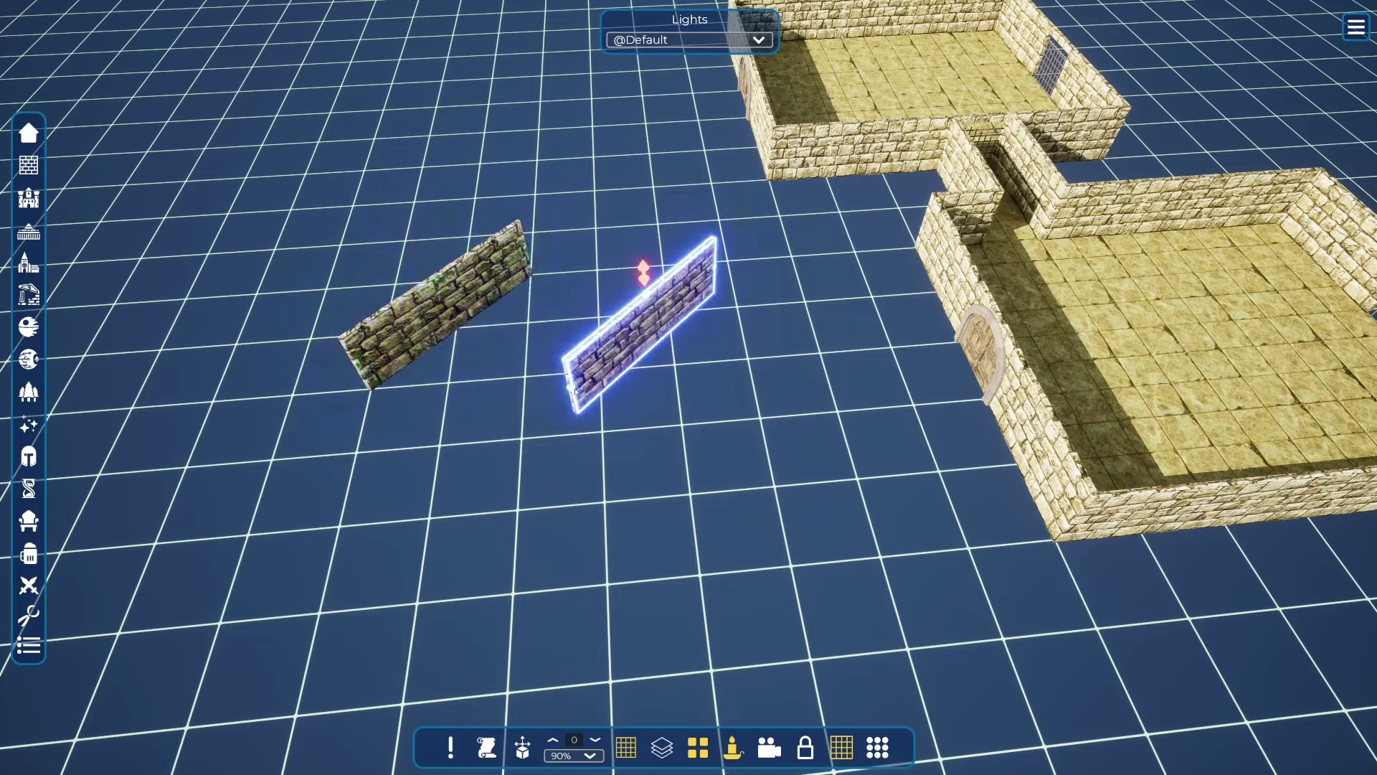
left_click_drag(570, 385, 556, 269)
left_click(502, 268)
left_click(602, 271)
key("ctrl+v")
left_click(776, 356)
left_click_drag(689, 352, 716, 267)
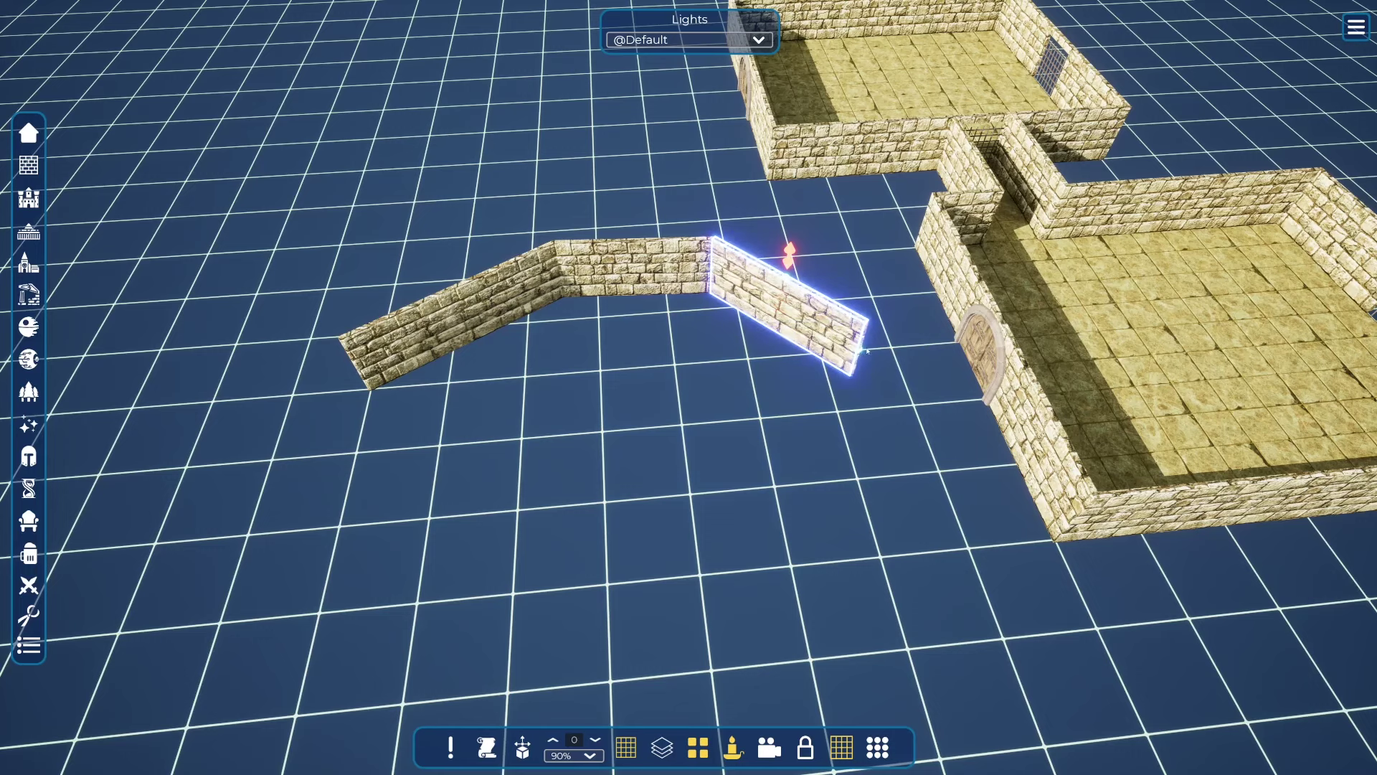
Add a fourth wall segment joined to the end of the third and turn its free end toward the front
key("ctrl+v")
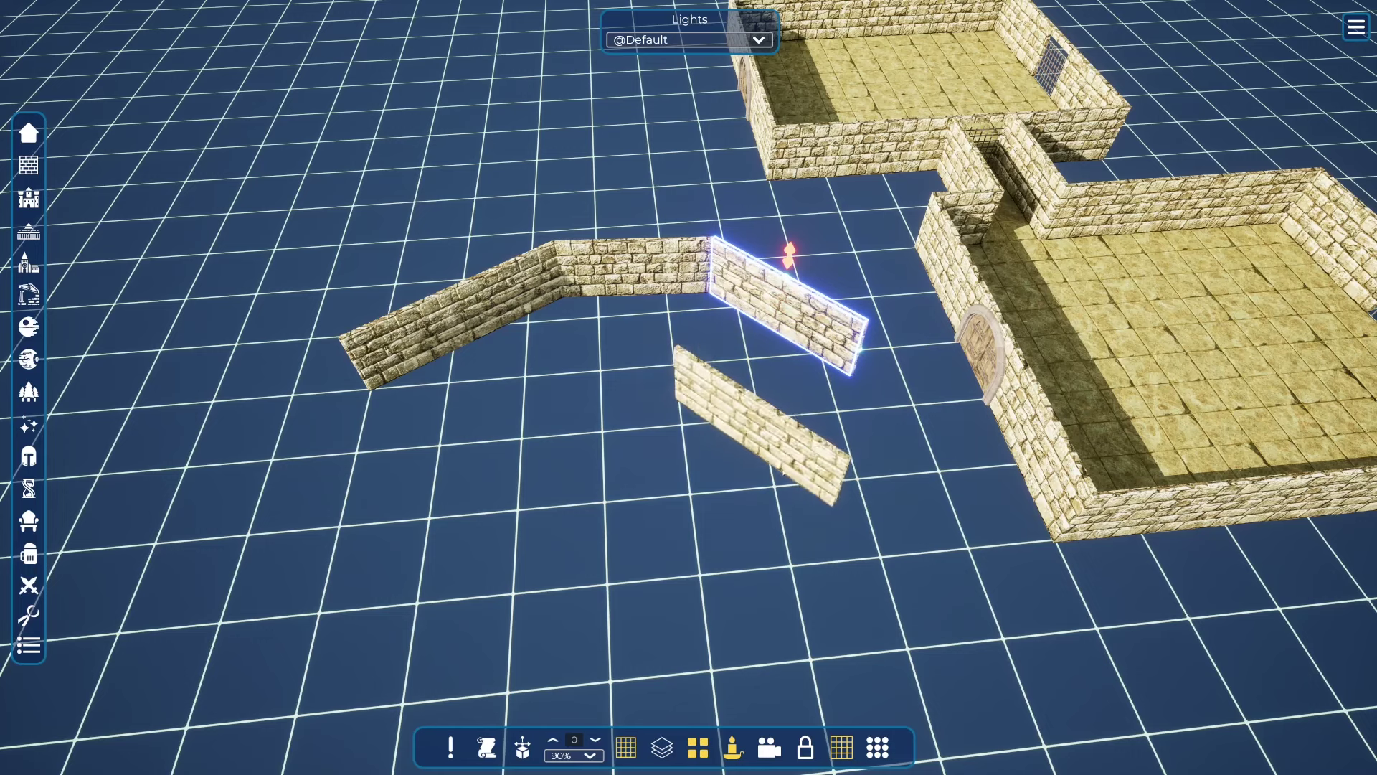
left_click(733, 431)
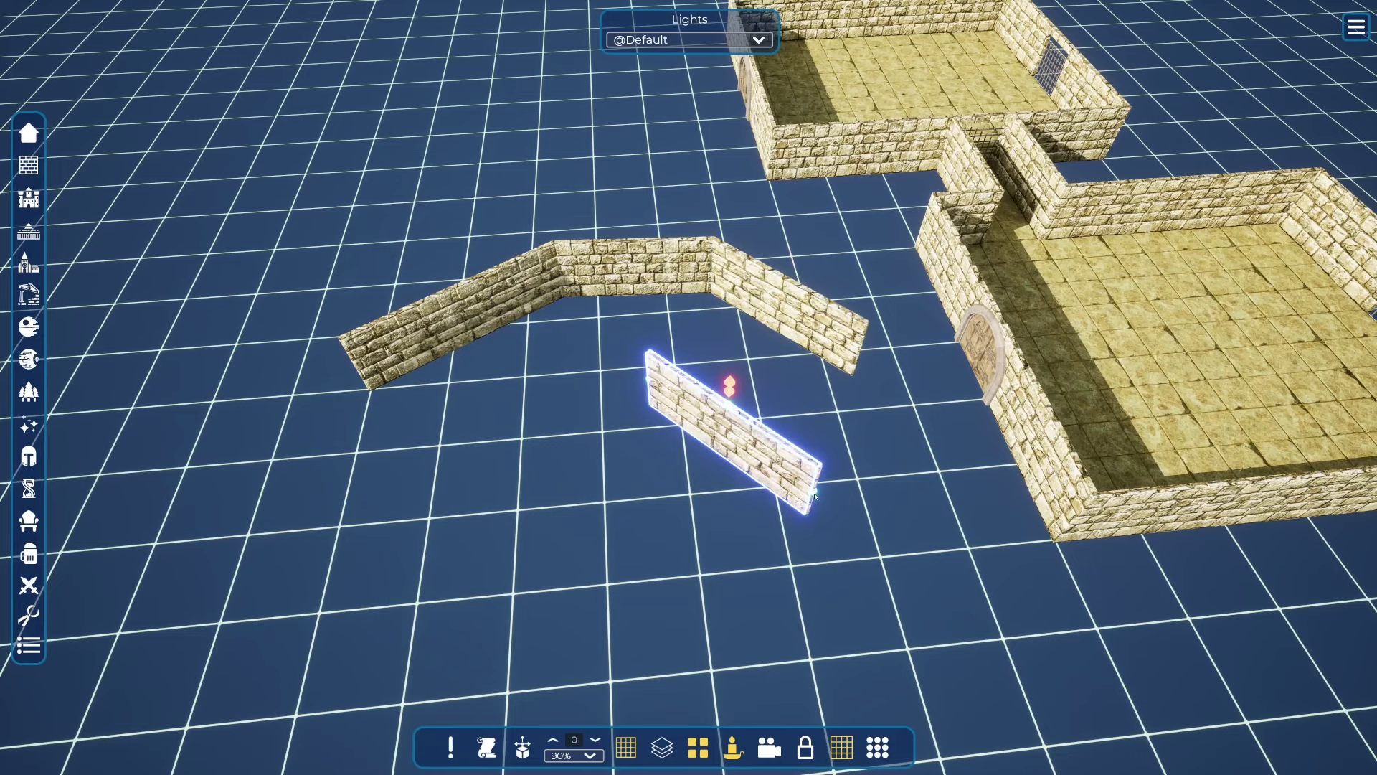
left_click_drag(814, 496, 861, 350)
left_click_drag(651, 380, 827, 514)
Paste a fifth wall segment, join it to the fourth, and stretch its free end across the enclosure's front
key("ctrl+v")
left_click(657, 501)
left_click_drag(689, 422, 837, 505)
left_click(582, 546)
left_click(621, 596)
left_click_drag(621, 595, 429, 506)
right_click_drag(428, 506, 617, 460)
left_click(642, 351)
key("ctrl+v")
left_click_drag(569, 472, 431, 553)
left_click_drag(430, 554, 753, 522)
key("Delete")
Copy a room's arched door section into the enclosure's remaining gap and align it with the end of the front wall
left_click(1213, 260)
key("ctrl+c")
key("ctrl+v")
left_click(787, 429)
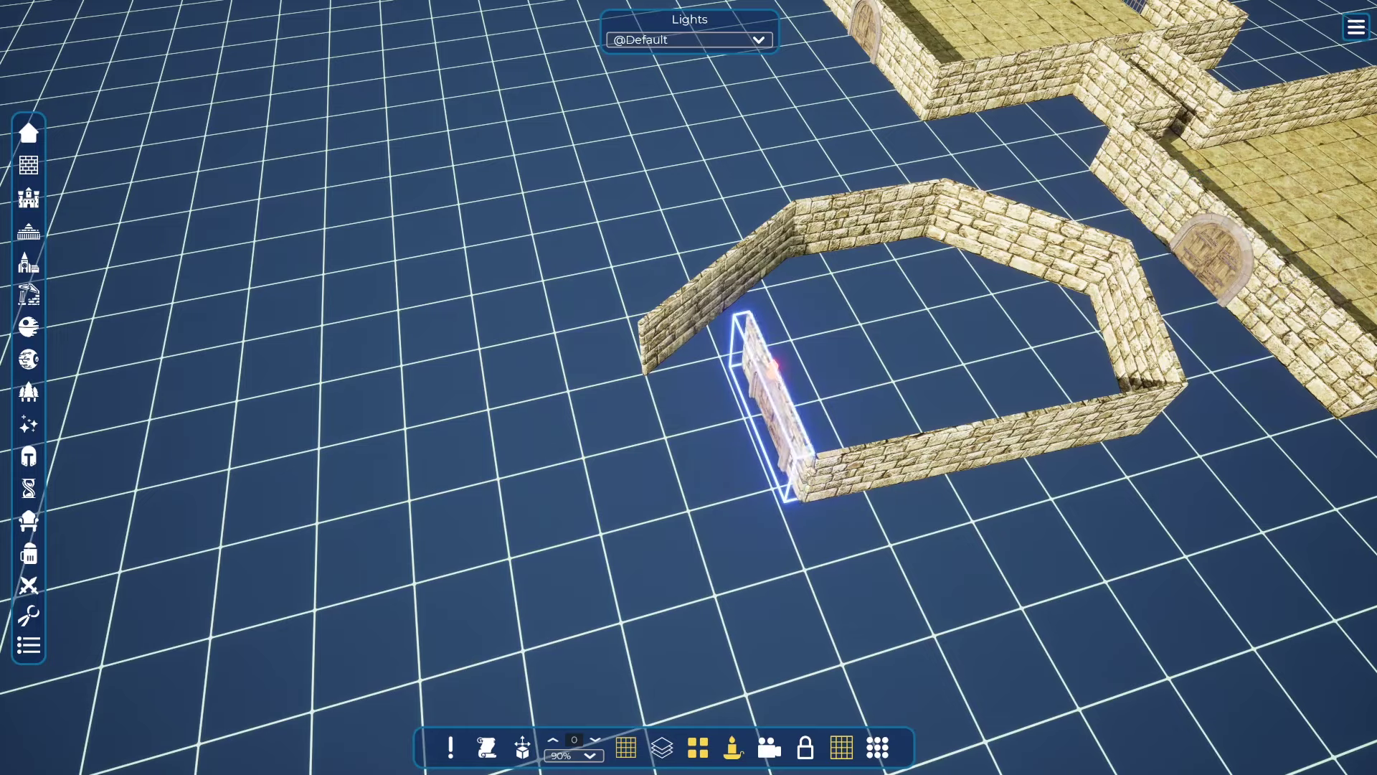
right_click_drag(787, 429, 786, 359)
left_click_drag(787, 395, 753, 381)
left_click_drag(897, 437, 852, 426)
Pull the free end of the first angled wall to the door section to close the enclosure
left_click(678, 290)
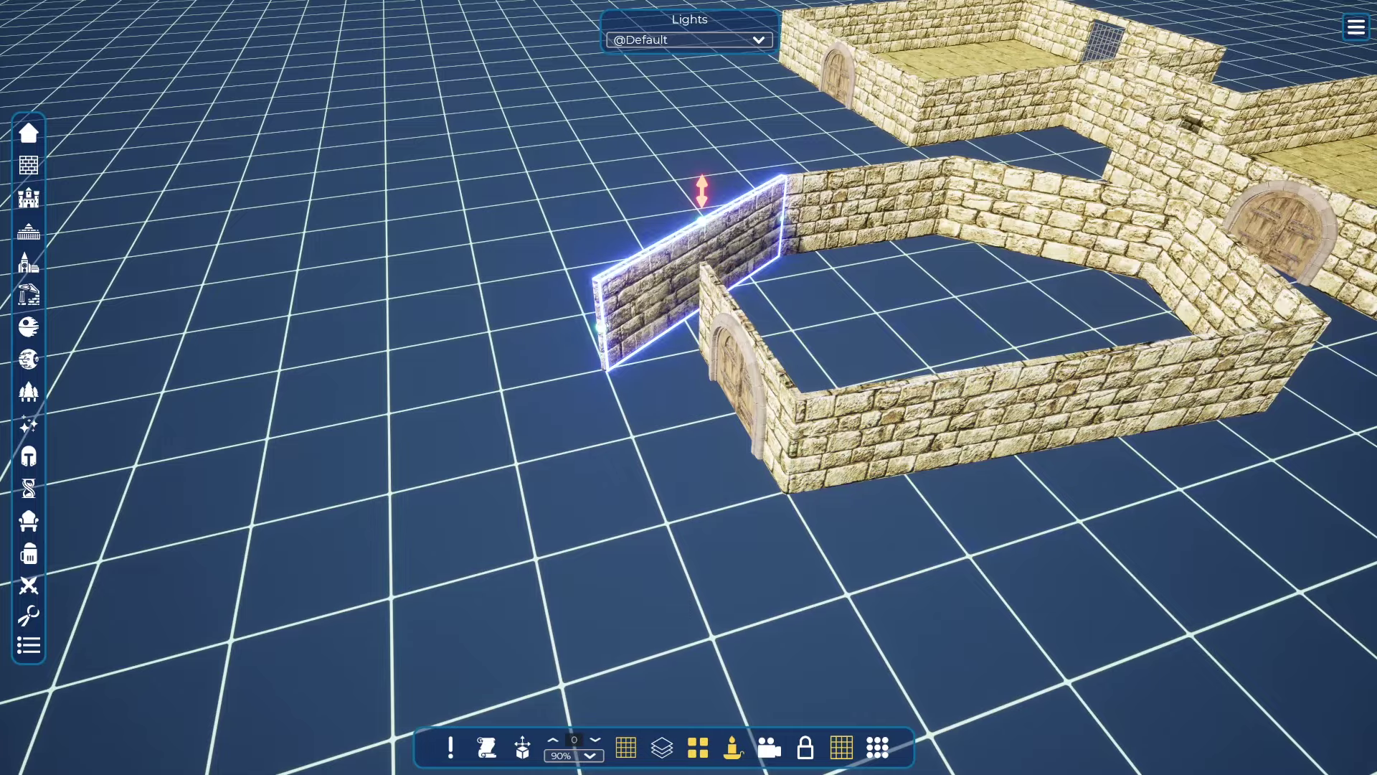
left_click_drag(599, 327, 703, 305)
right_click_drag(703, 304, 741, 486)
left_click(734, 517)
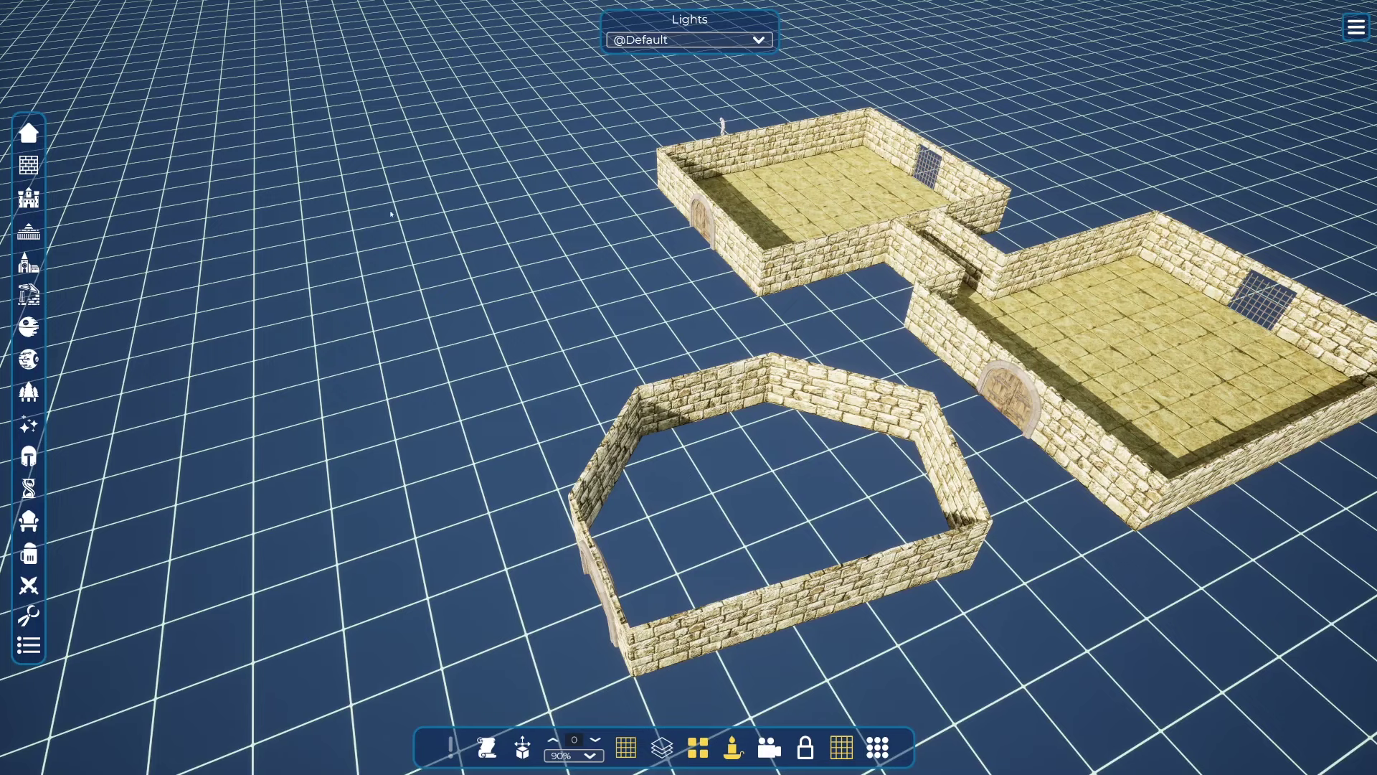
Place the triangular floor piece from the miscellaneous assets and move it inside the polygonal enclosure
left_click(29, 615)
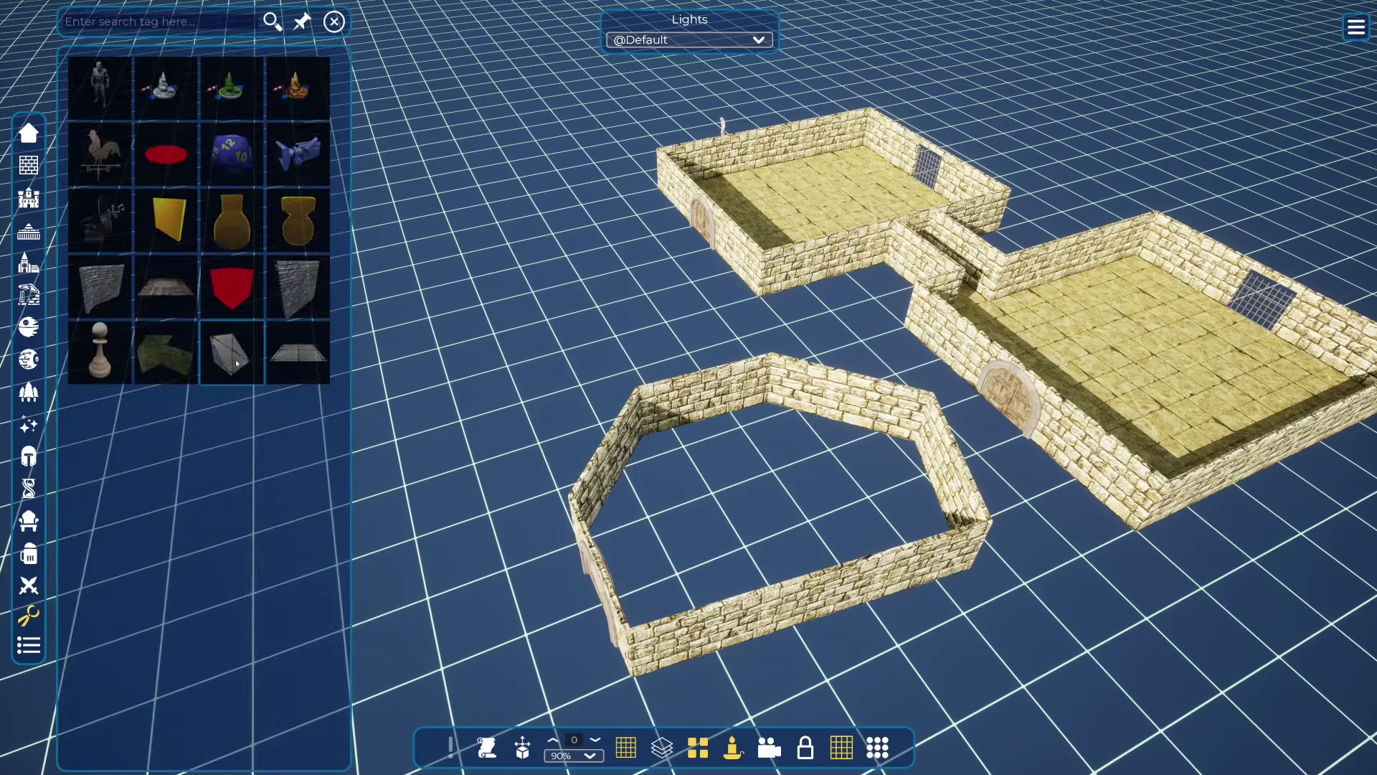
left_click(159, 354)
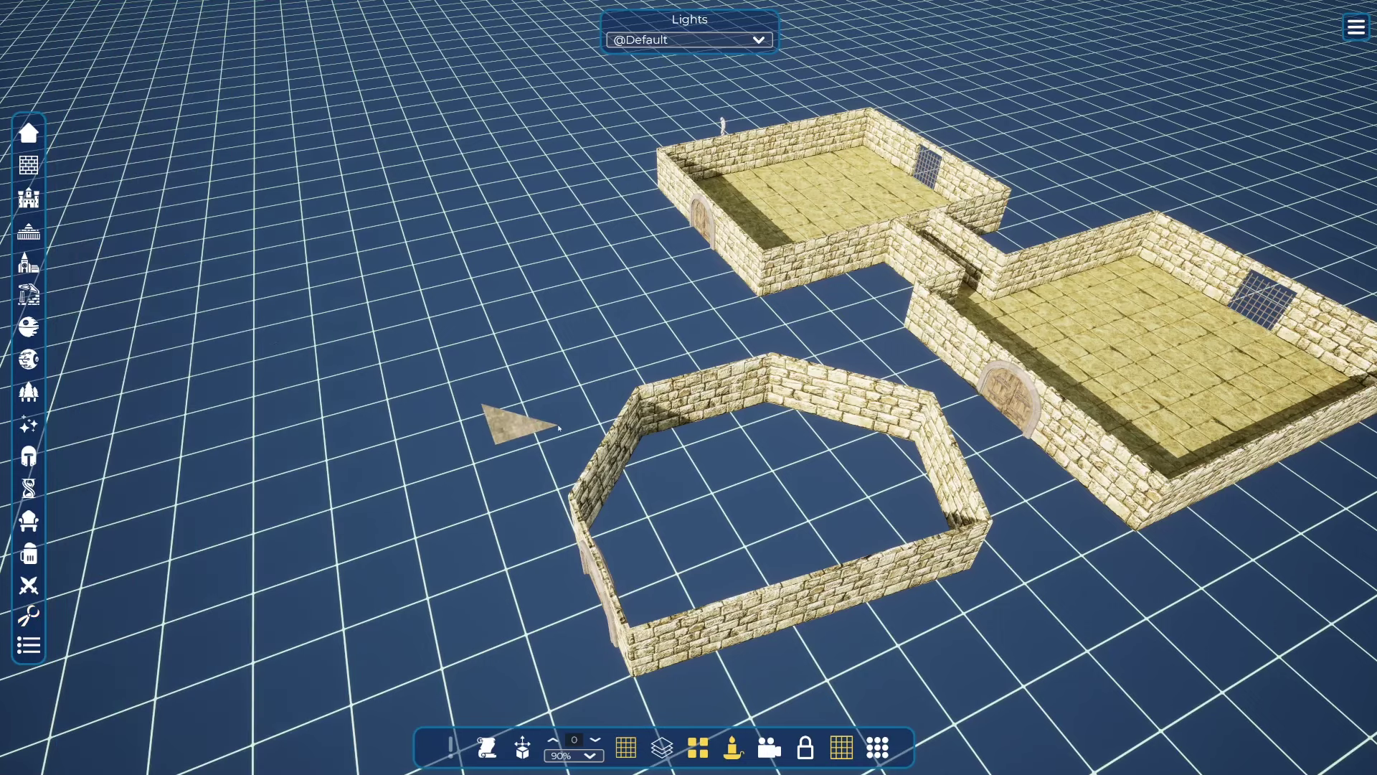
left_click(508, 423)
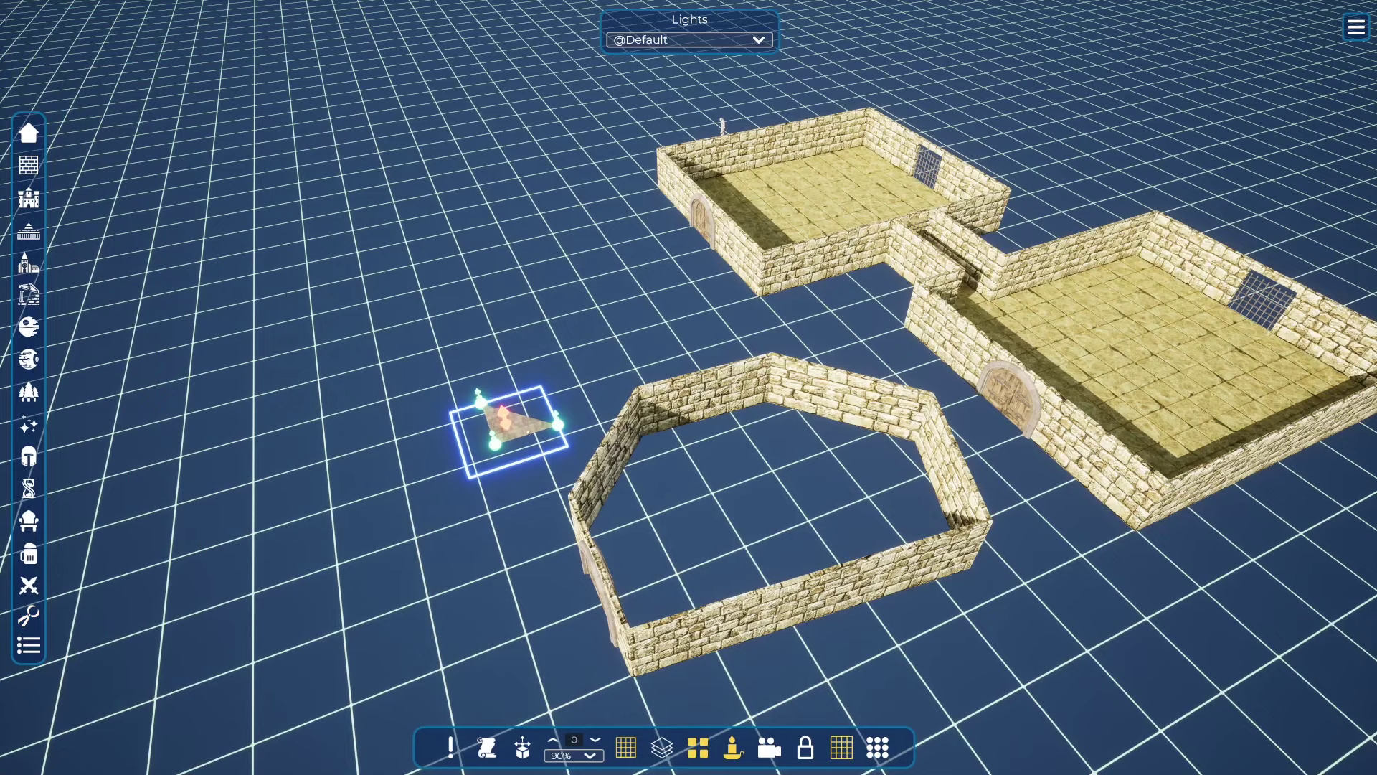
left_click_drag(526, 431, 754, 510)
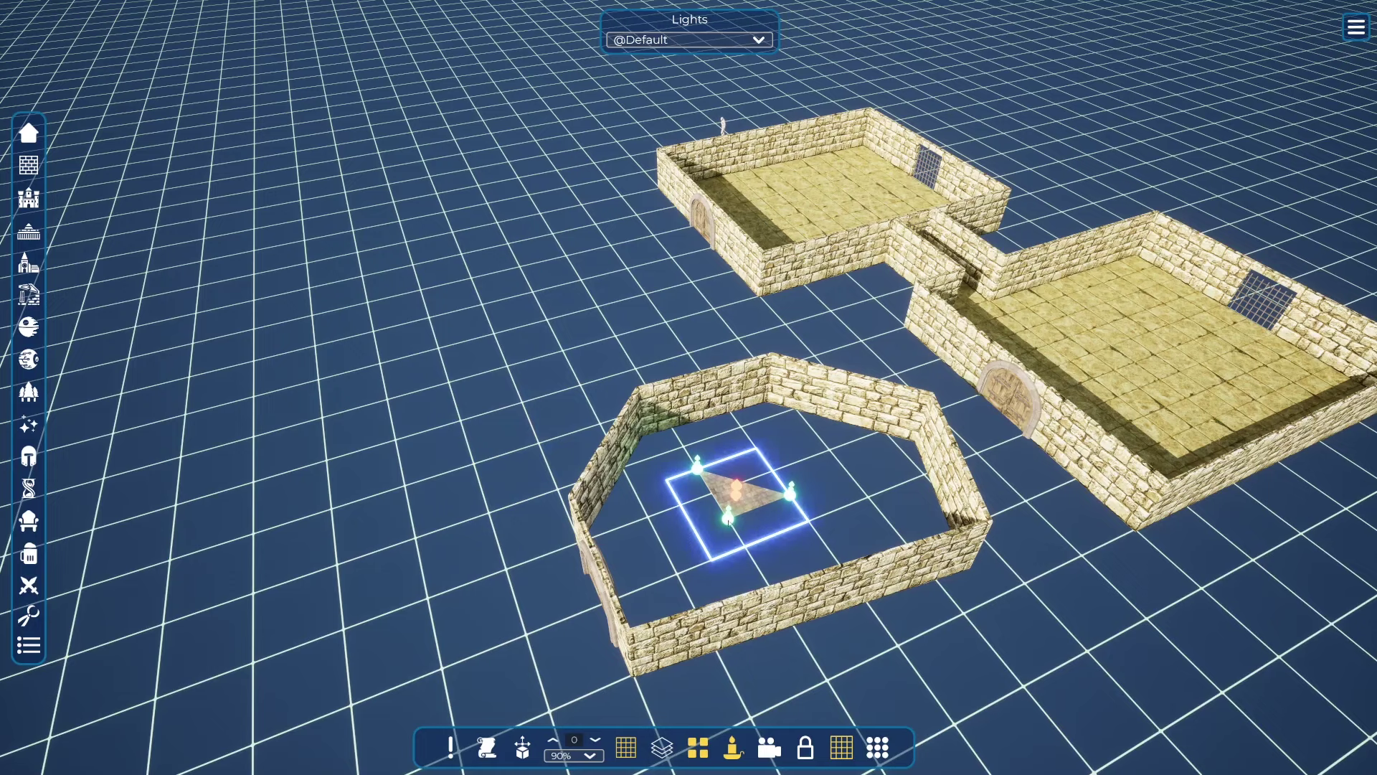
Stretch the triangular floor to the wall corner beside the door, and pull an added corner point to the door's other side
left_click_drag(728, 517, 632, 674)
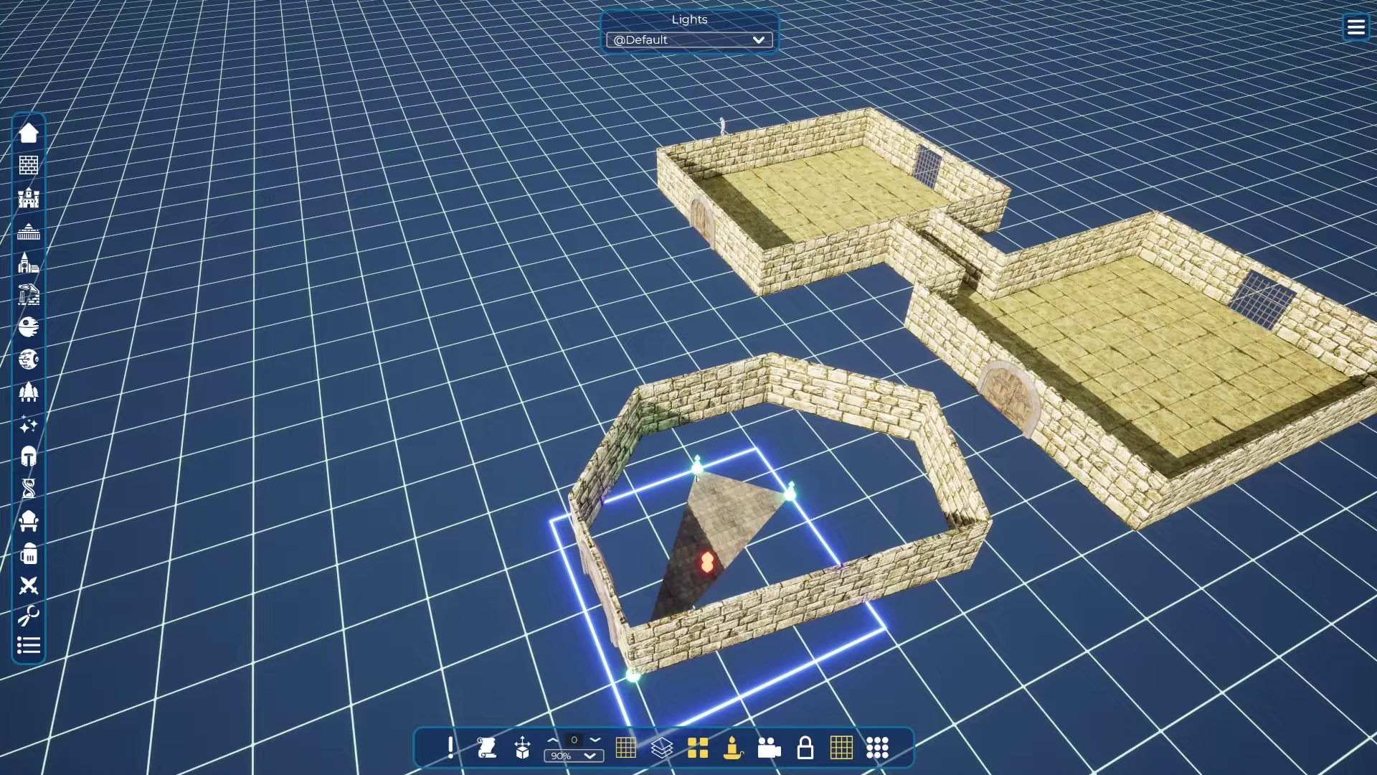
right_click_drag(689, 430, 488, 495)
key("s")
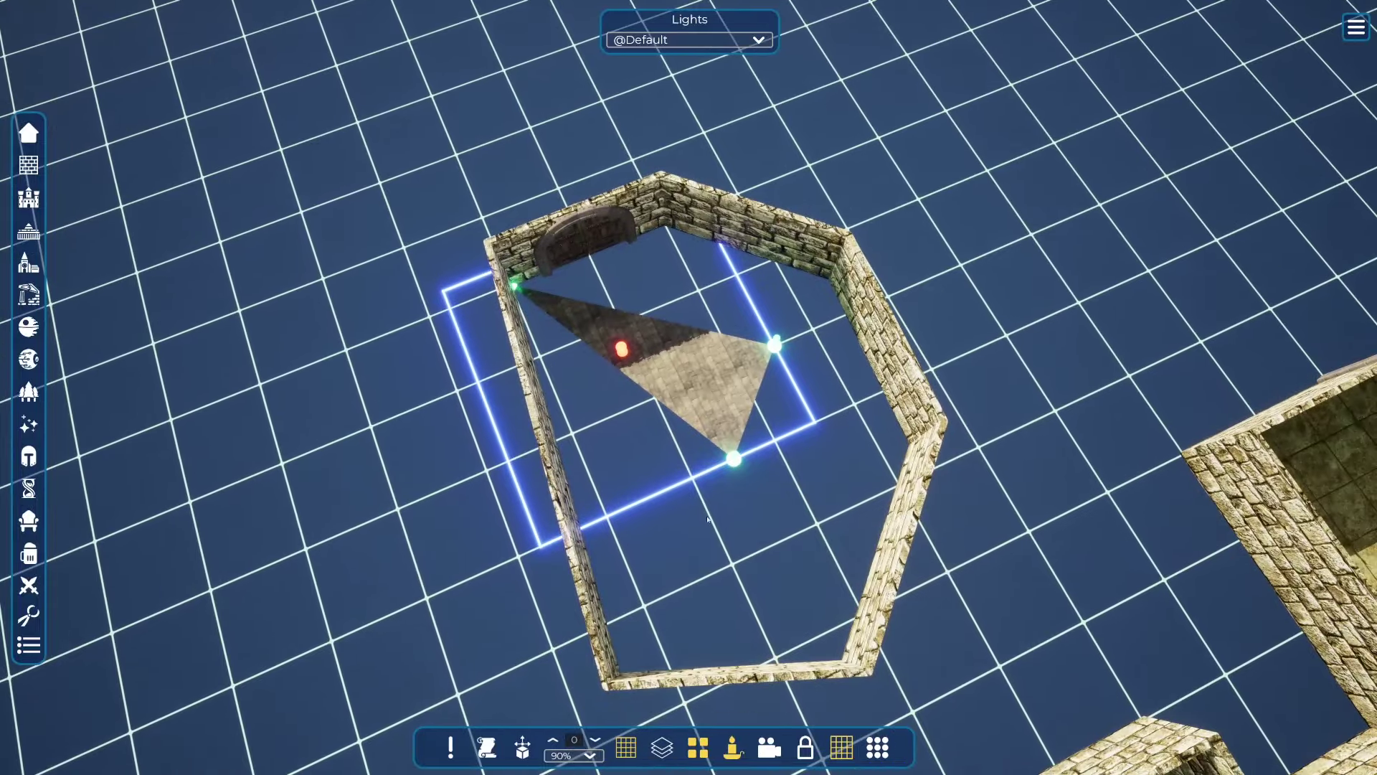
left_click(772, 349)
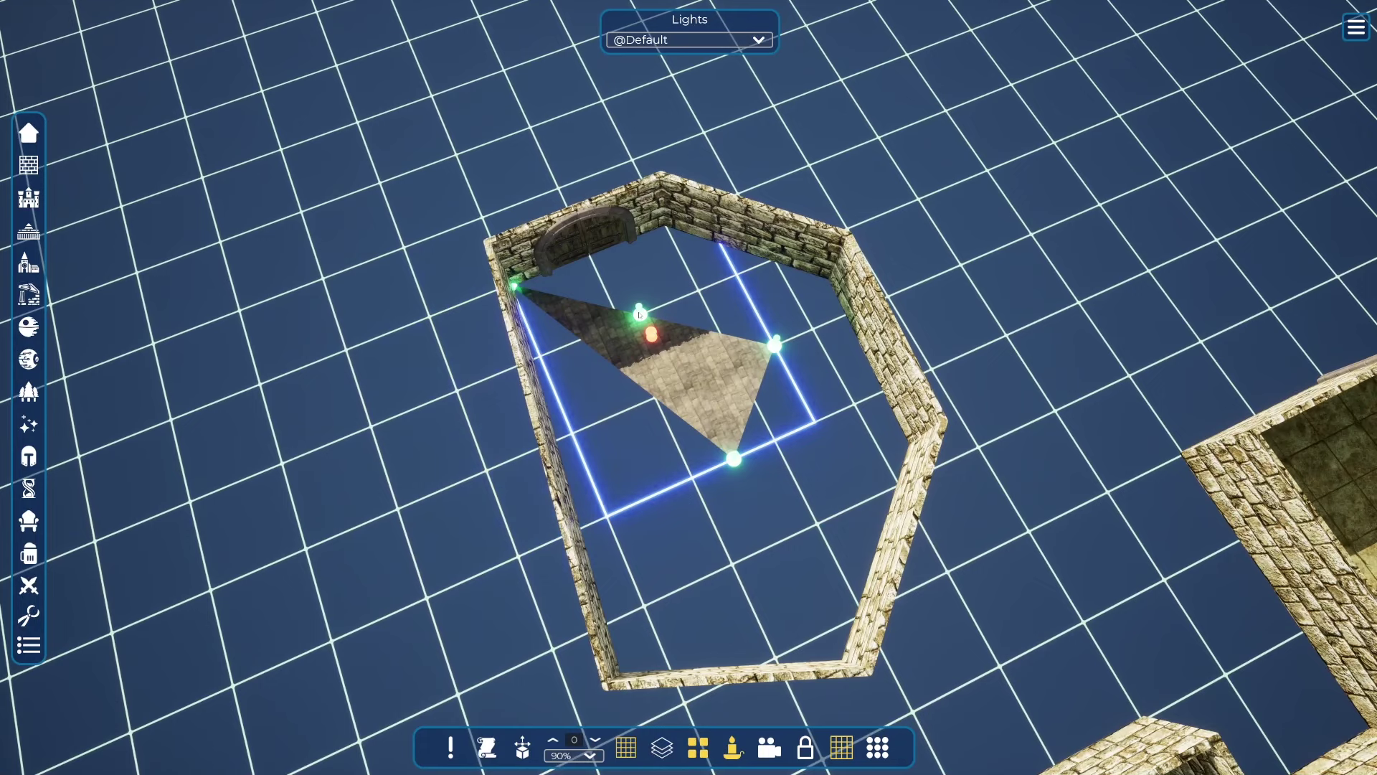
left_click_drag(639, 315, 664, 227)
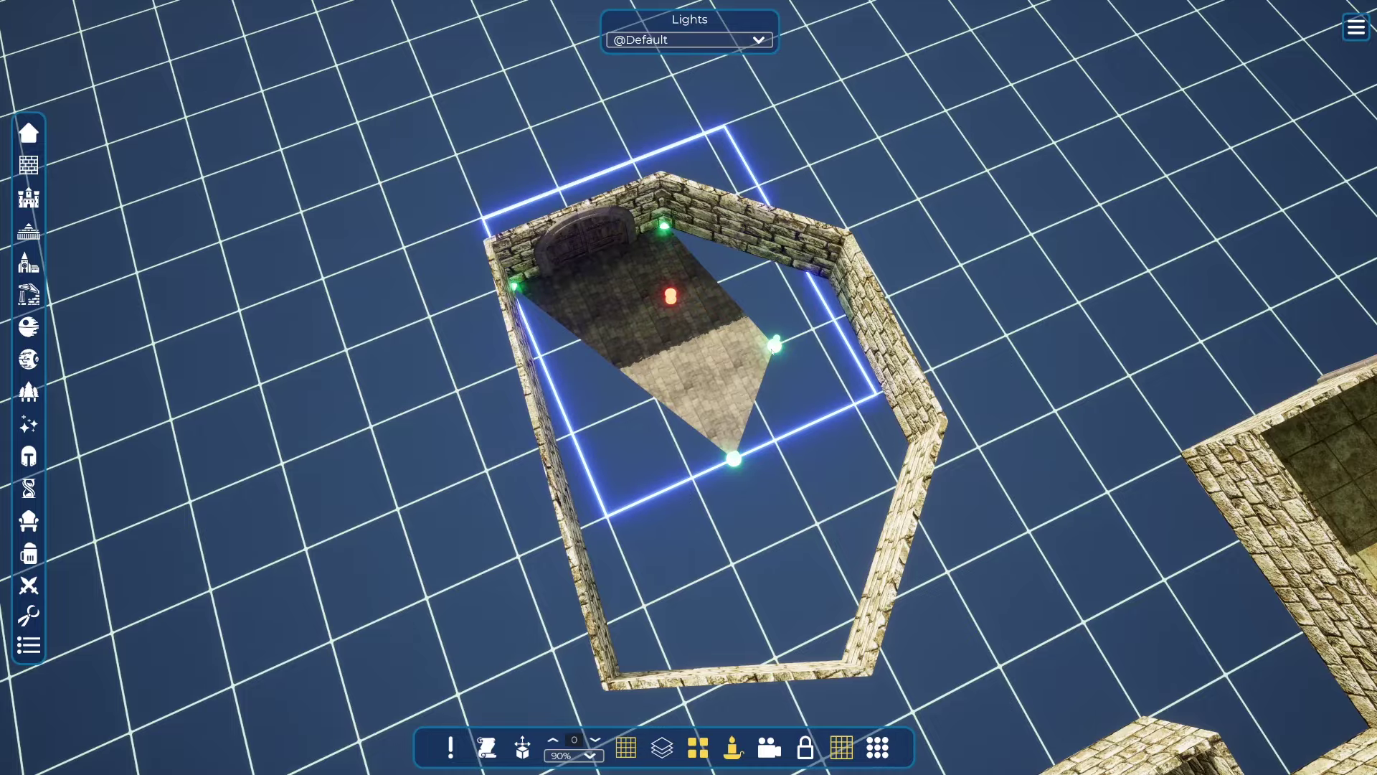
Pull the next floor corner and a newly added one out to the following two corners of the angled walls
right_click_drag(779, 402, 772, 287)
scroll(779, 402, "up", 4)
scroll(778, 403, "down", 5)
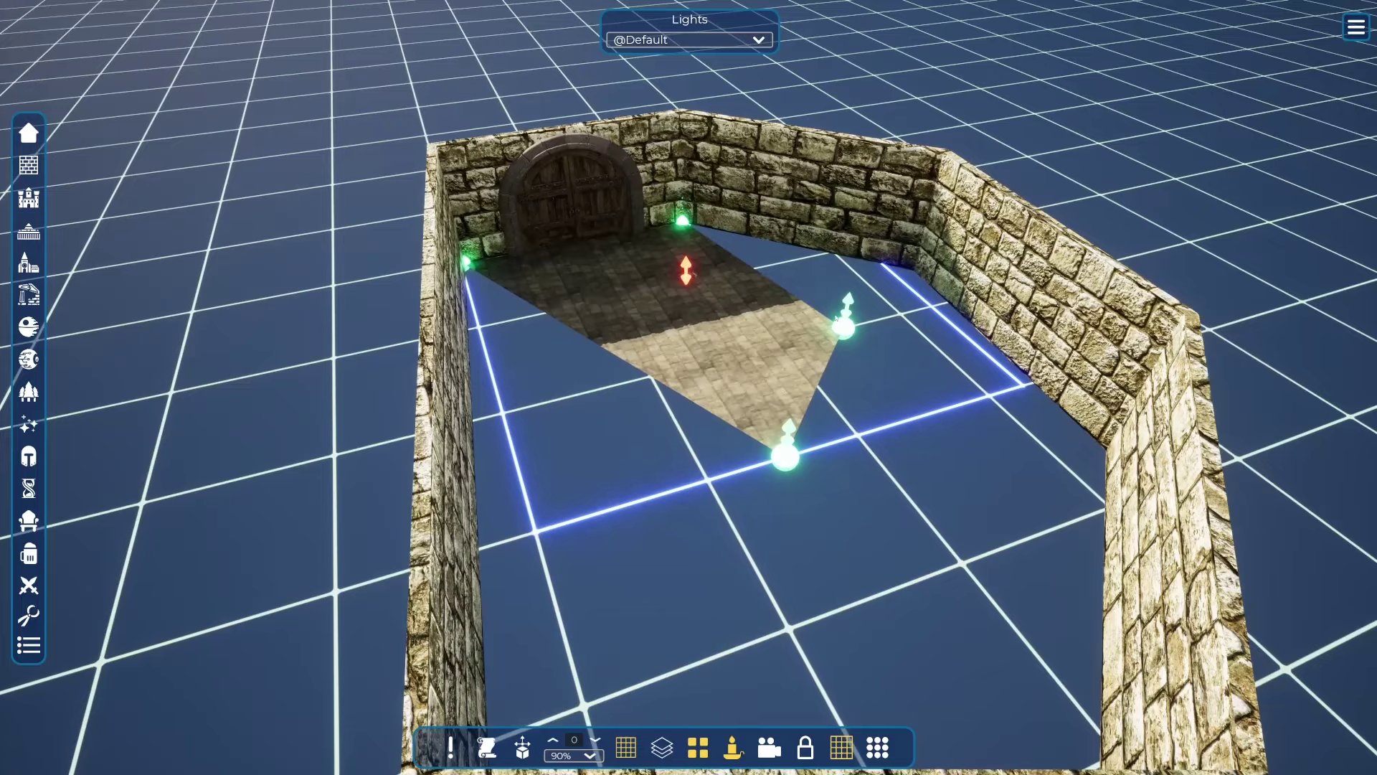
left_click_drag(848, 298, 859, 235)
key("ctrl+z")
scroll(694, 275, "down", 5)
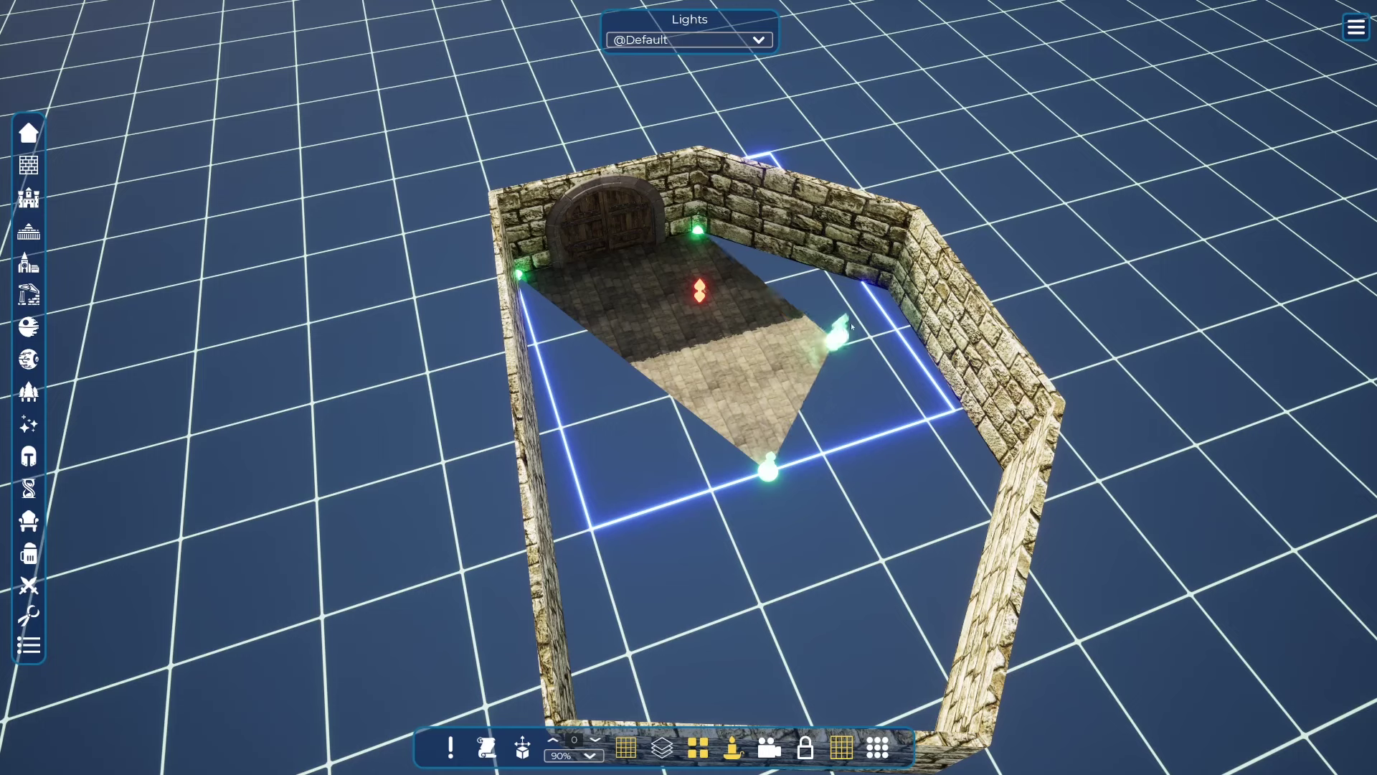
left_click_drag(853, 326, 894, 282)
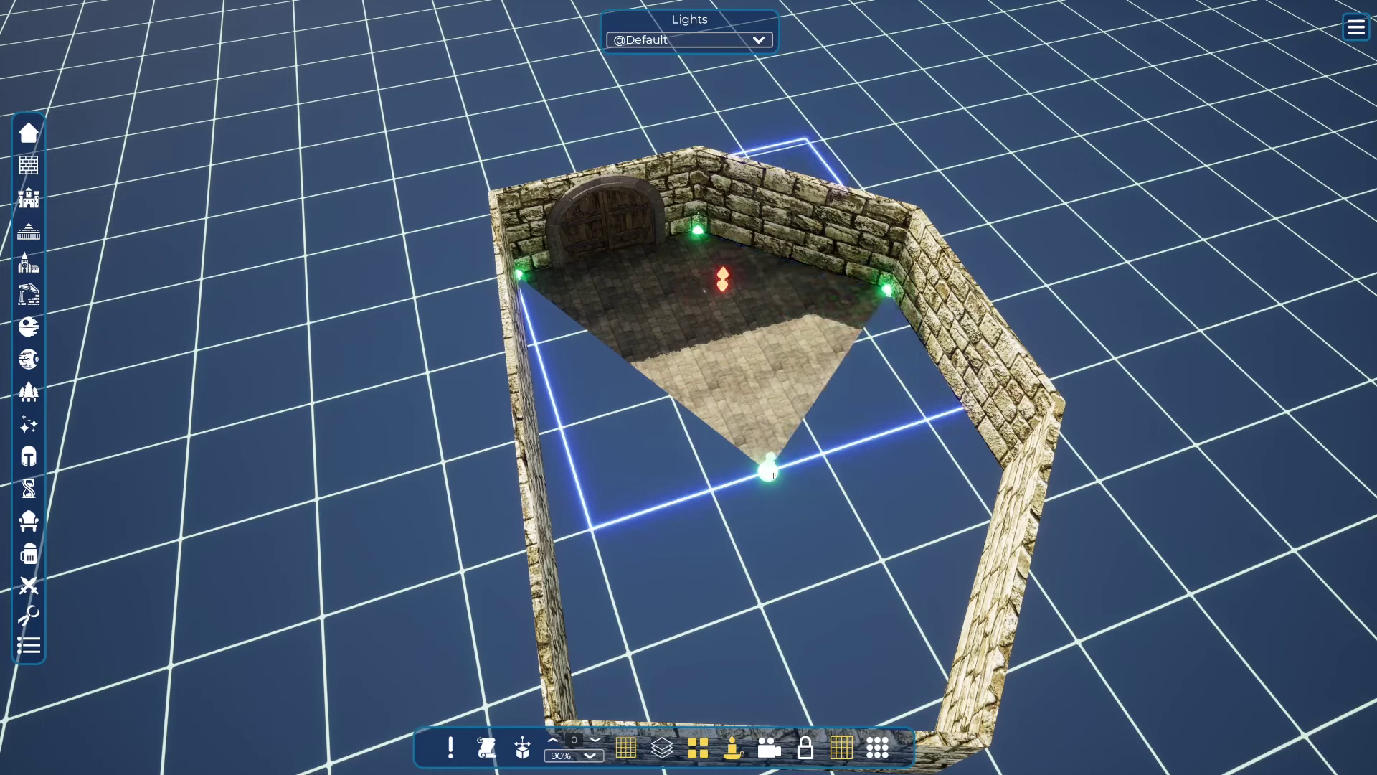
left_click(774, 476)
mouse_move(837, 369)
left_mouse_down()
mouse_move(907, 394)
mouse_move(1000, 473)
left_mouse_up()
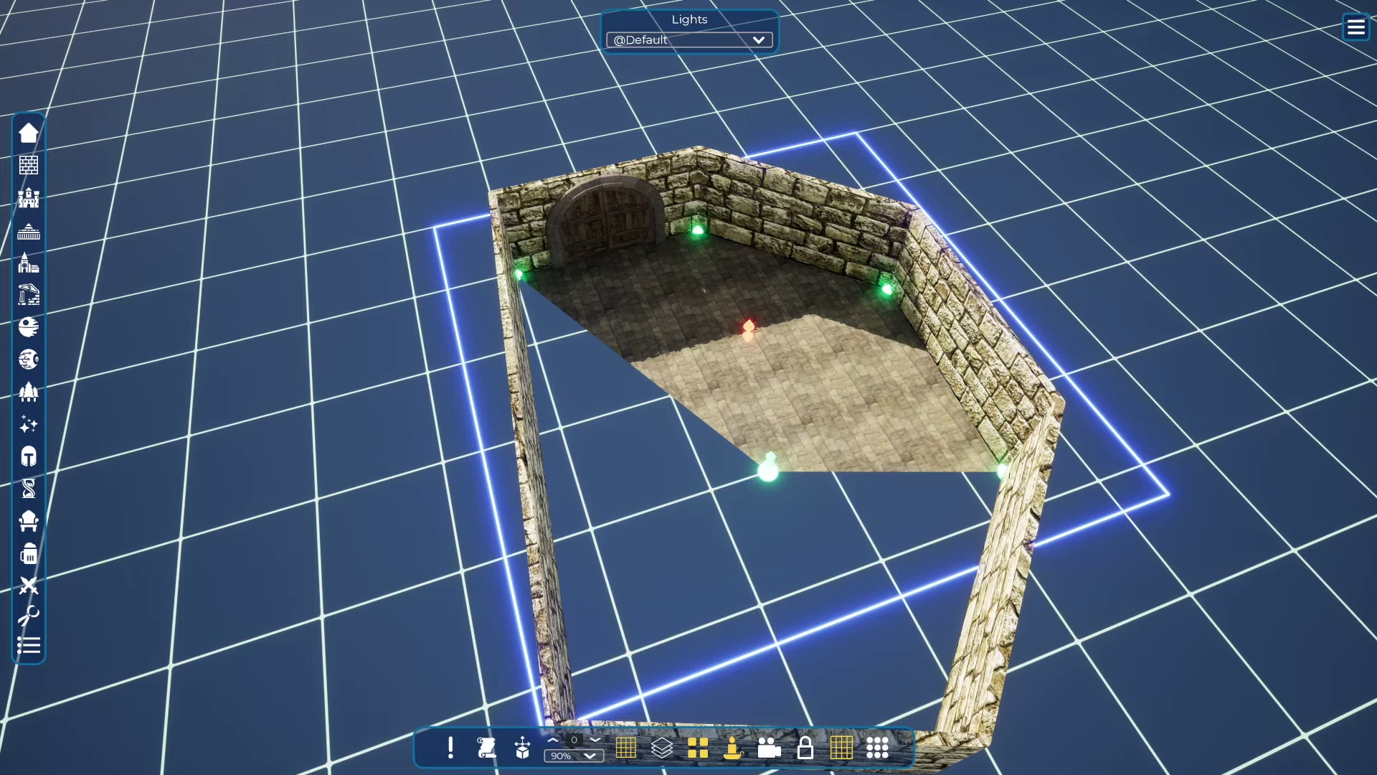
Add another floor corner and pull the remaining points to both ends of the end wall opposite the door
right_click_drag(776, 510, 705, 403)
scroll(775, 423, "down", 3)
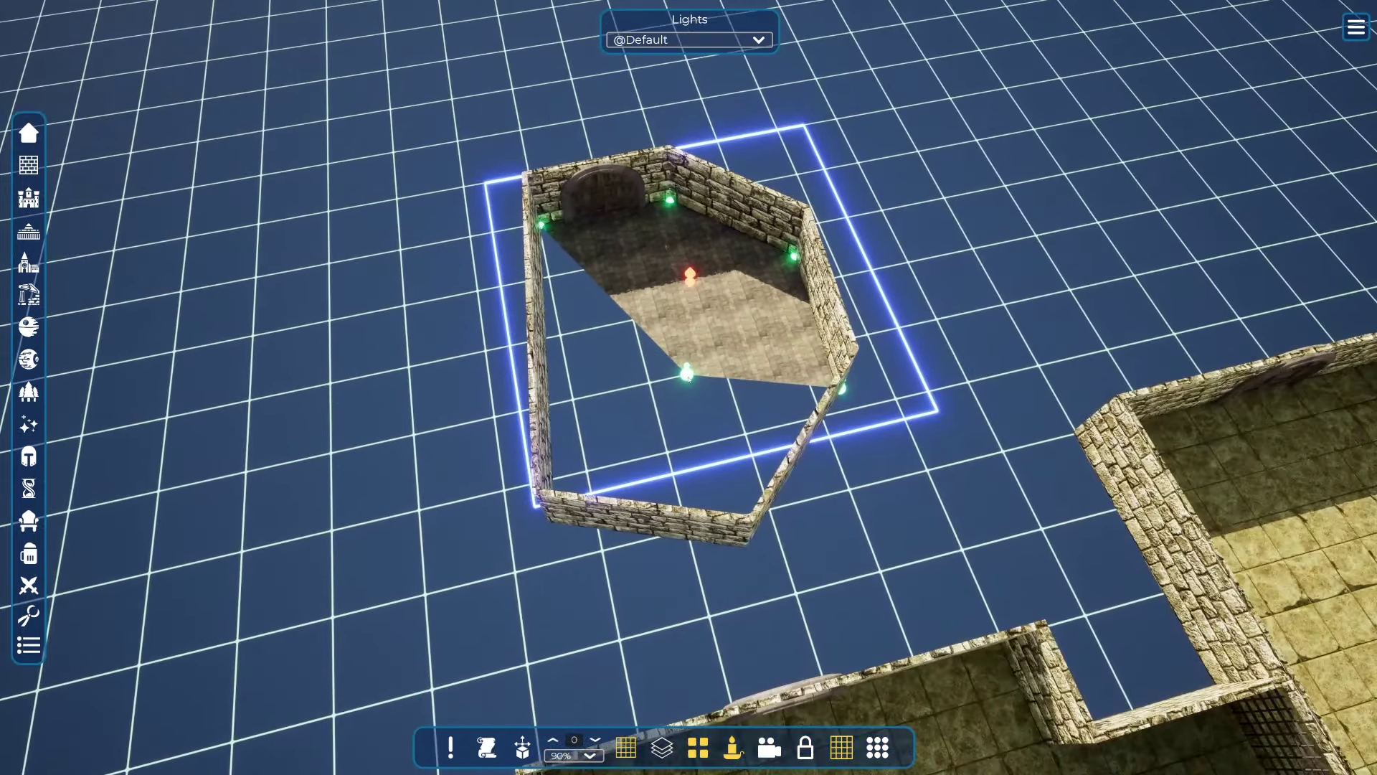
left_click(765, 383)
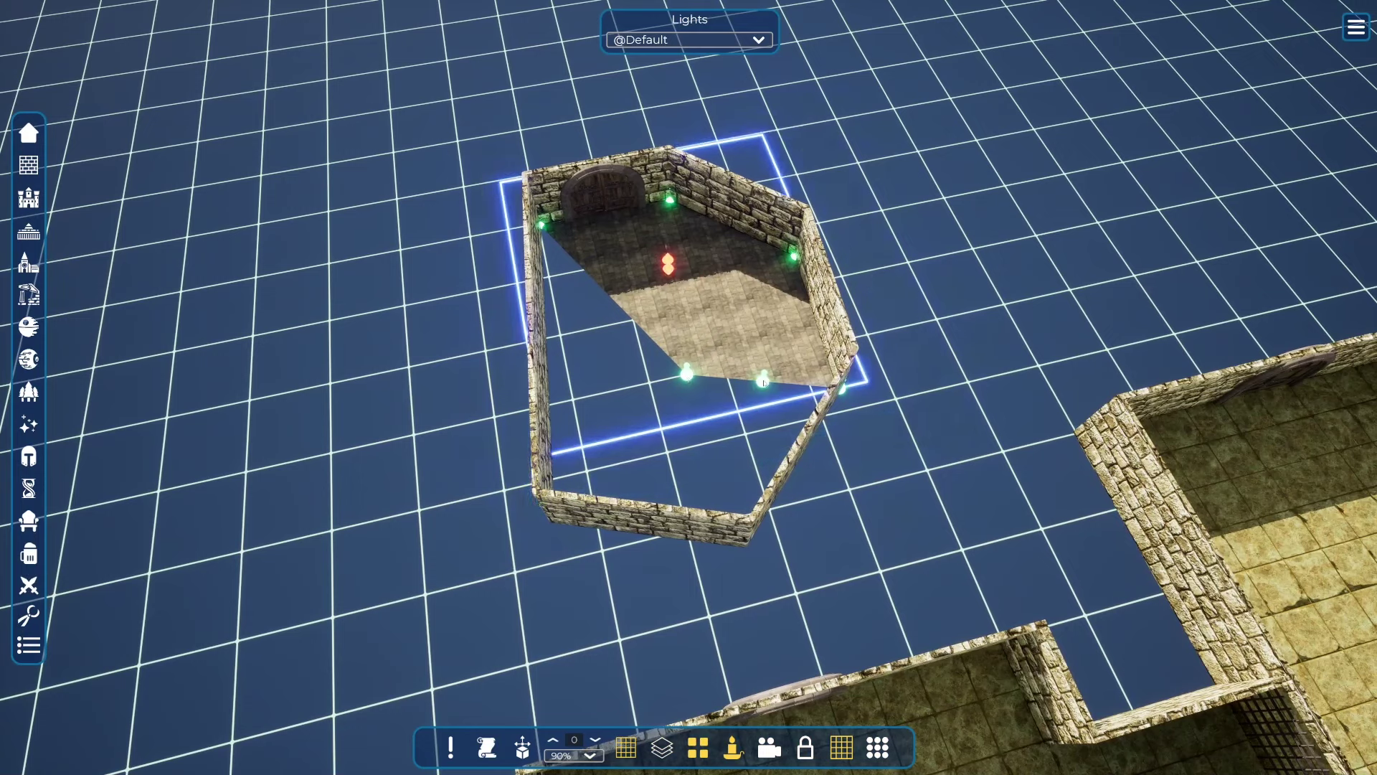
left_click_drag(765, 382, 744, 548)
left_click_drag(663, 408, 555, 517)
left_click(553, 521)
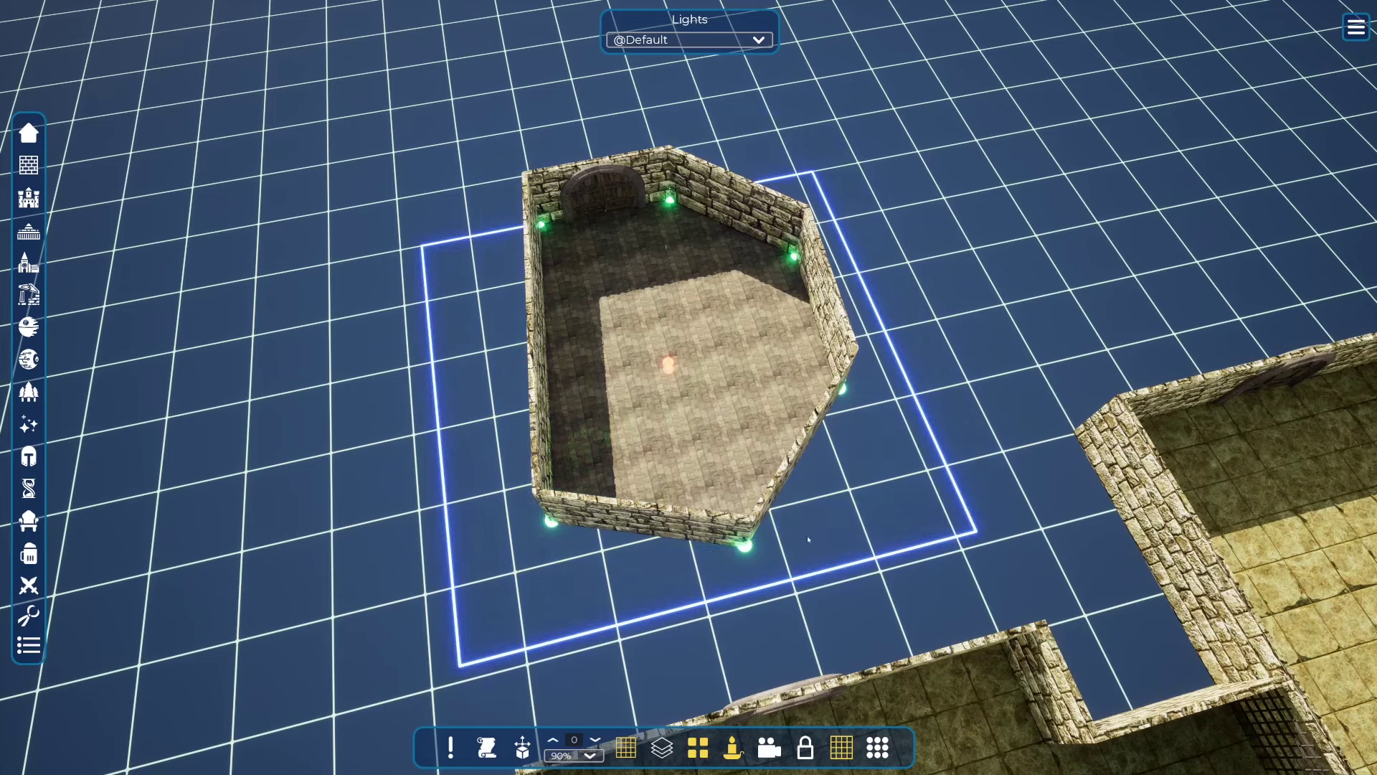
Duplicate the polygonal floor onto the empty grid beside the enclosure, keeping the original in place
right_click_drag(817, 538, 893, 298)
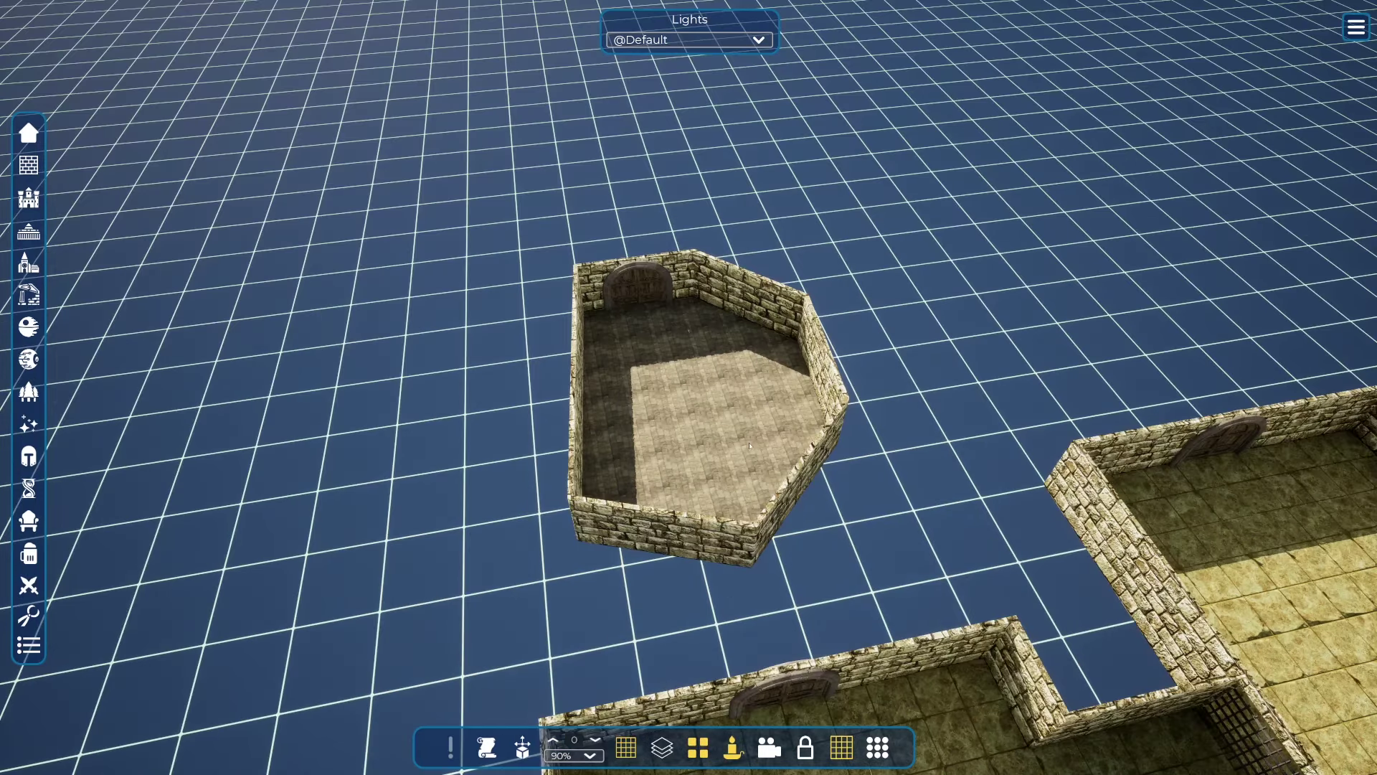
left_click_drag(679, 450, 441, 433)
key("ctrl+z")
left_click_drag(689, 455, 387, 434, "alt")
right_click_drag(409, 456, 286, 429)
key("w")
key("s")
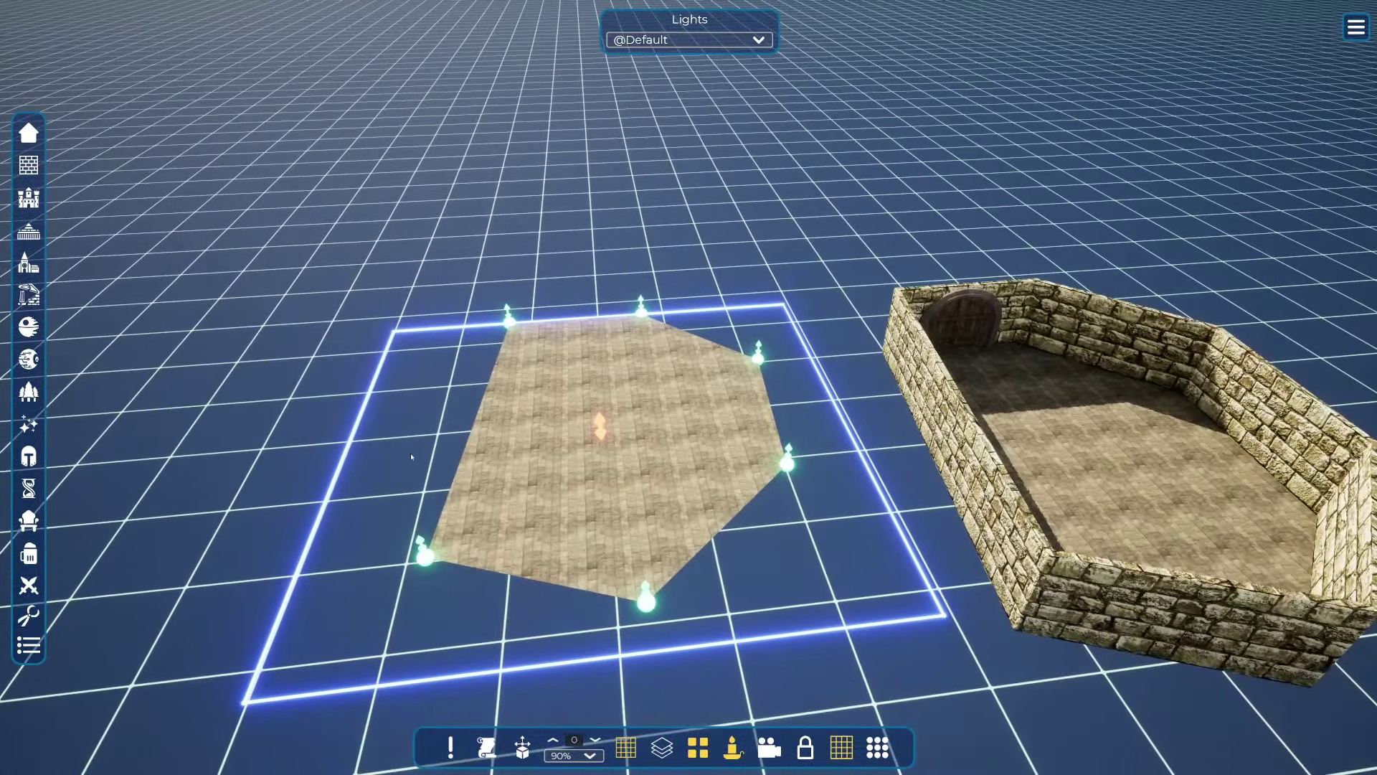
Give the floor copy automatic walls, trying the Single wall type and settling on Double
left_click_drag(327, 569, 279, 245)
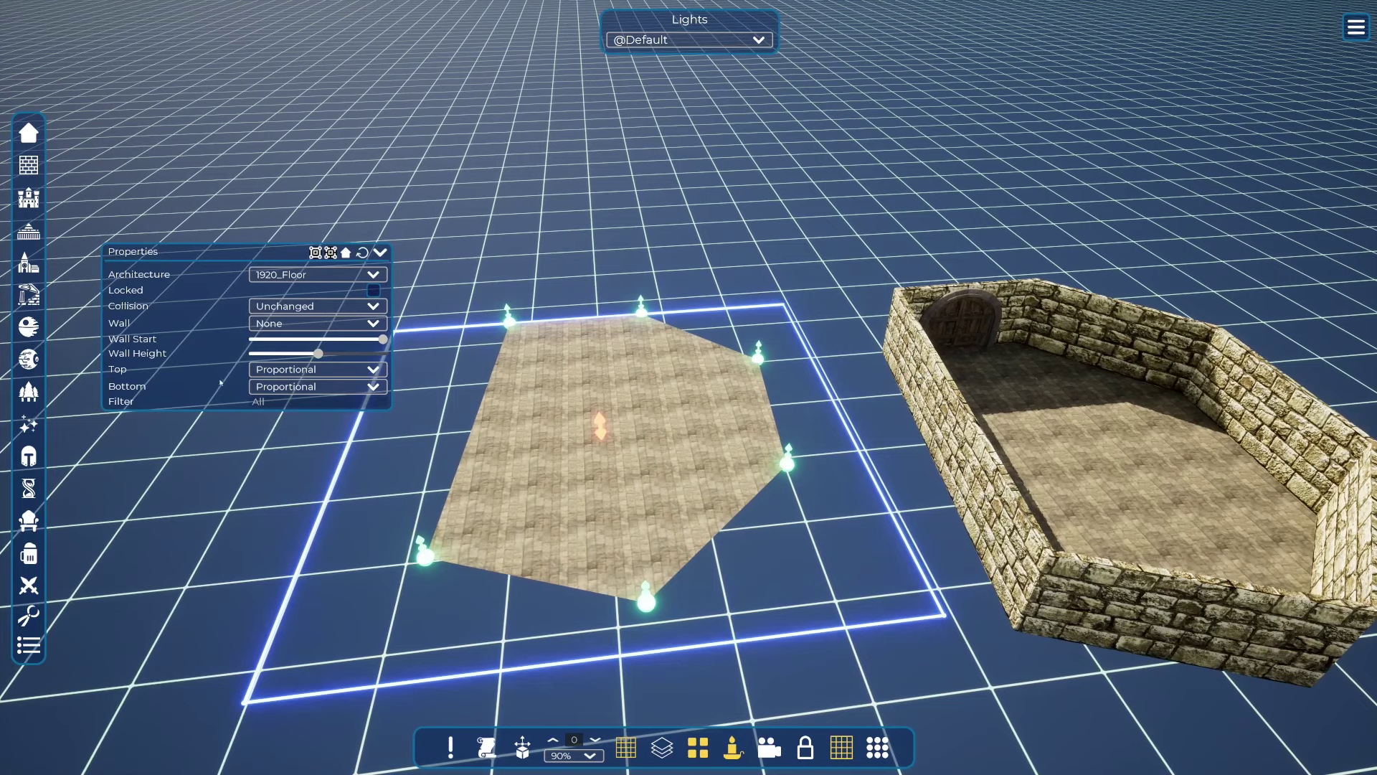
left_click(286, 324)
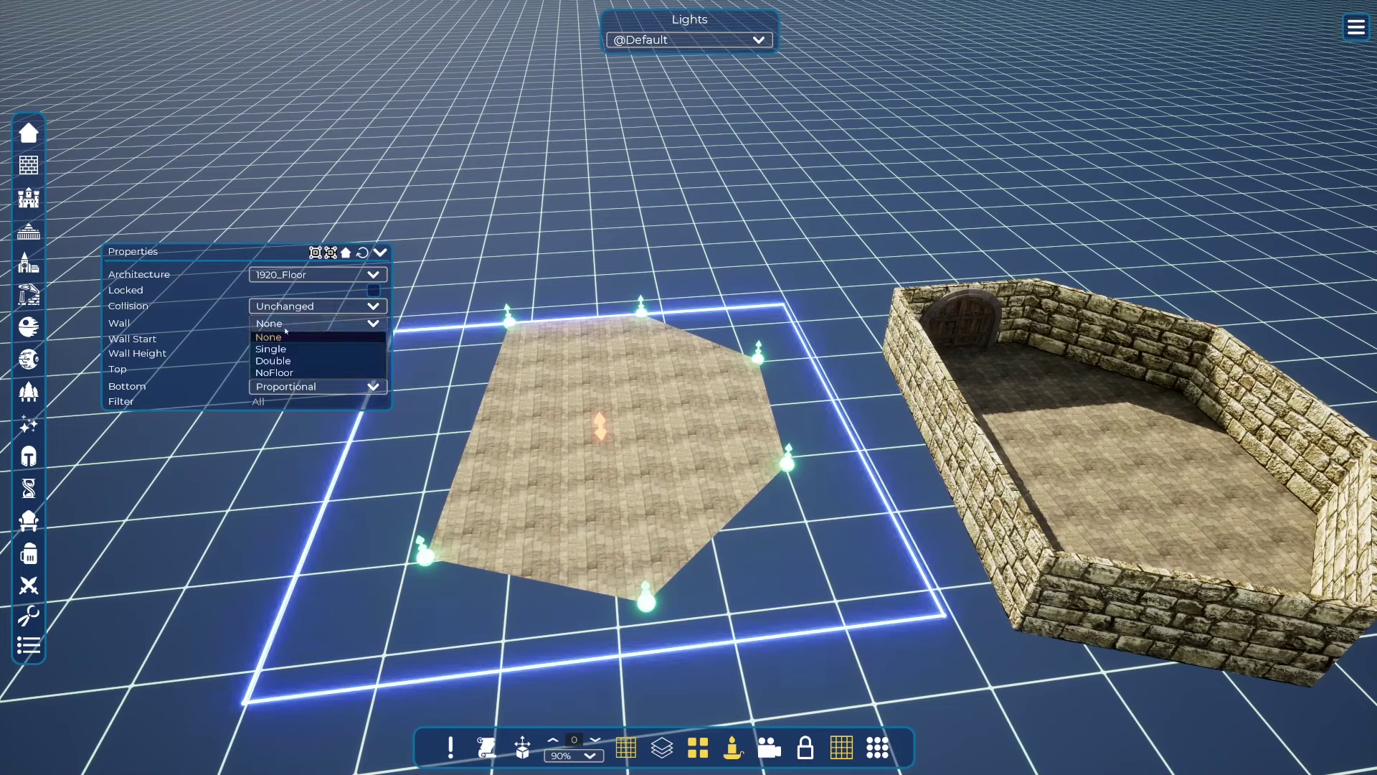
left_click(276, 351)
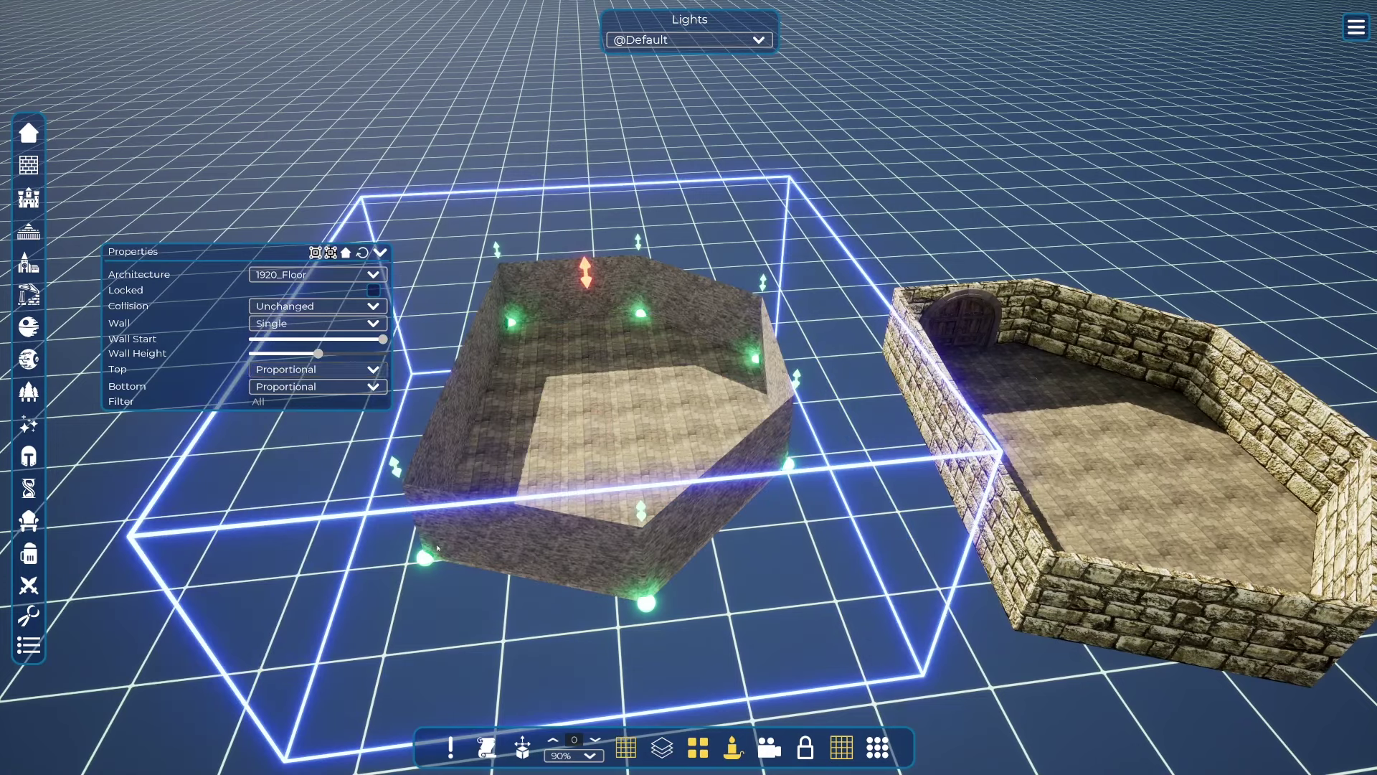
left_click(630, 641)
left_click(649, 549)
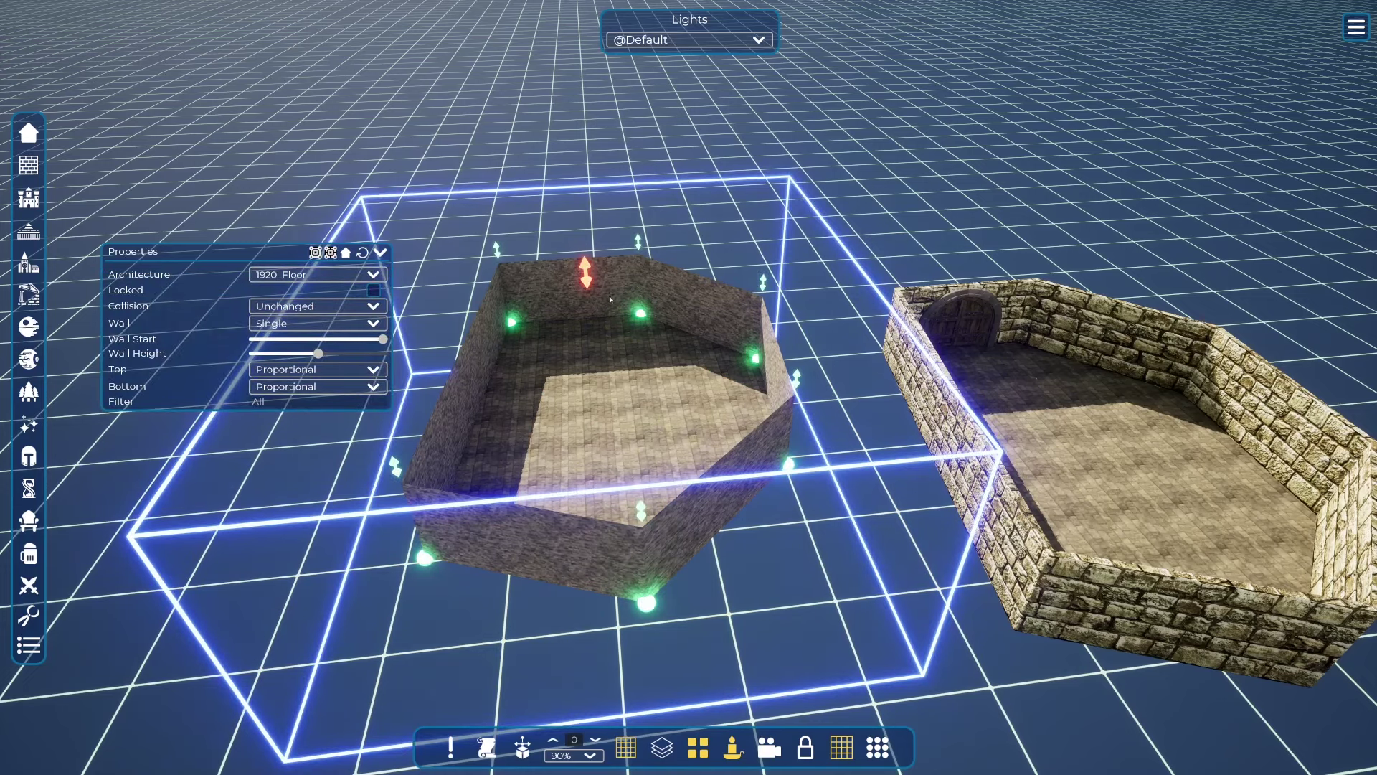
left_click(294, 324)
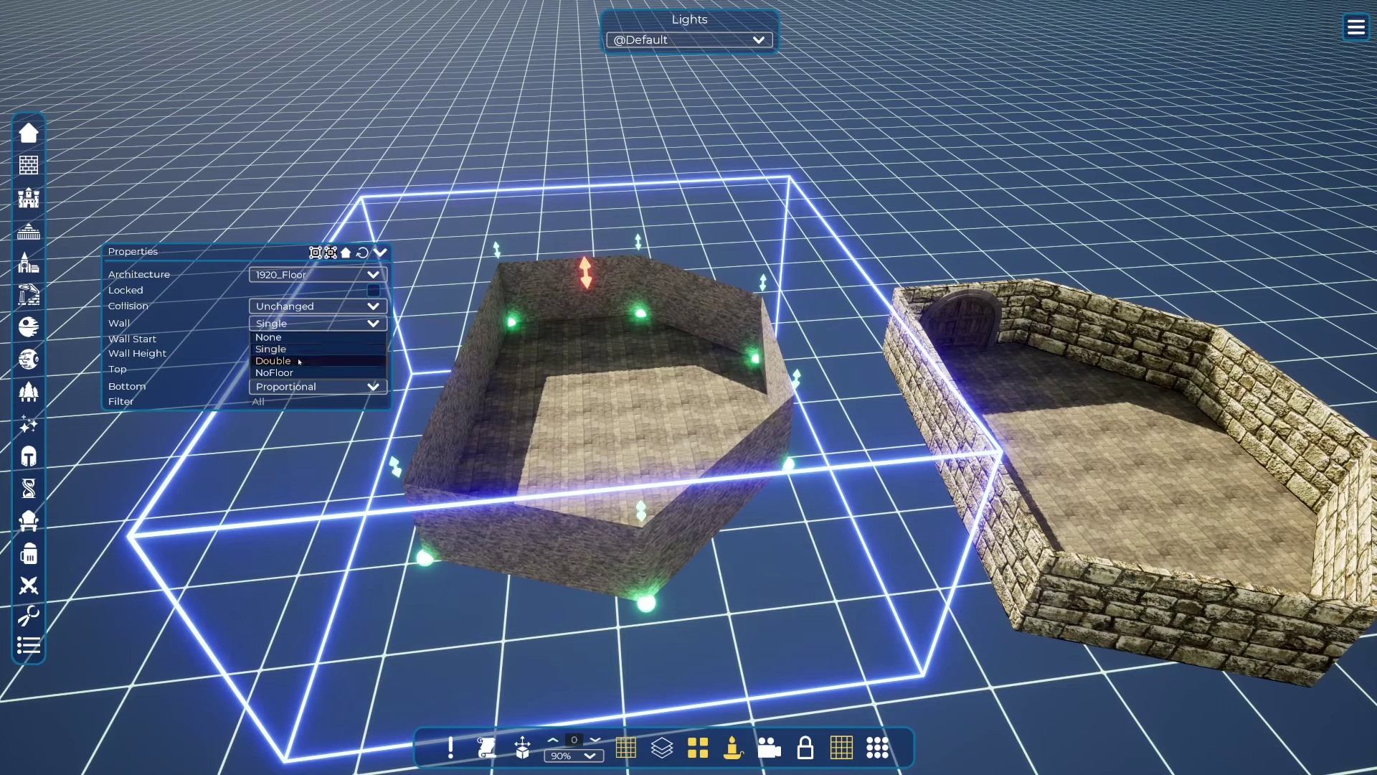
left_click(274, 361)
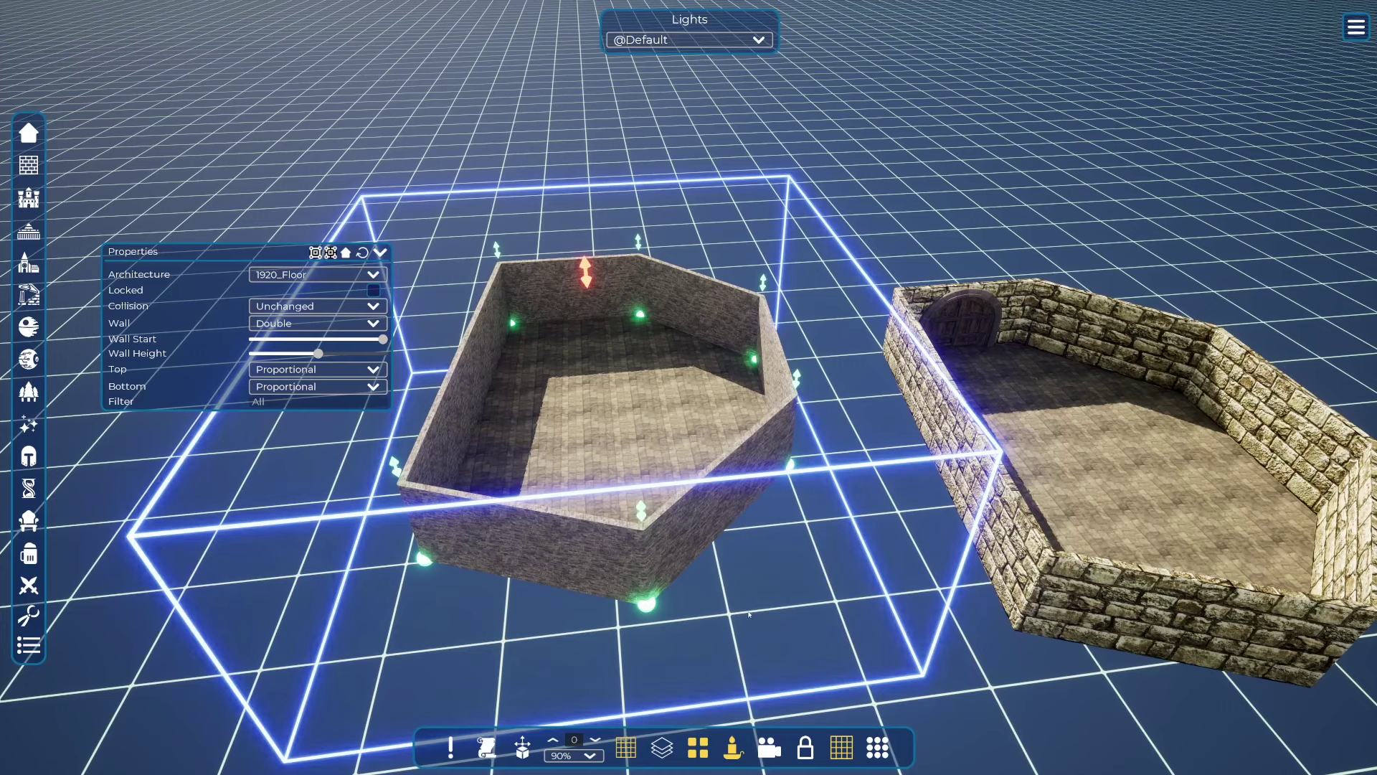
left_click(690, 595)
left_click(623, 566)
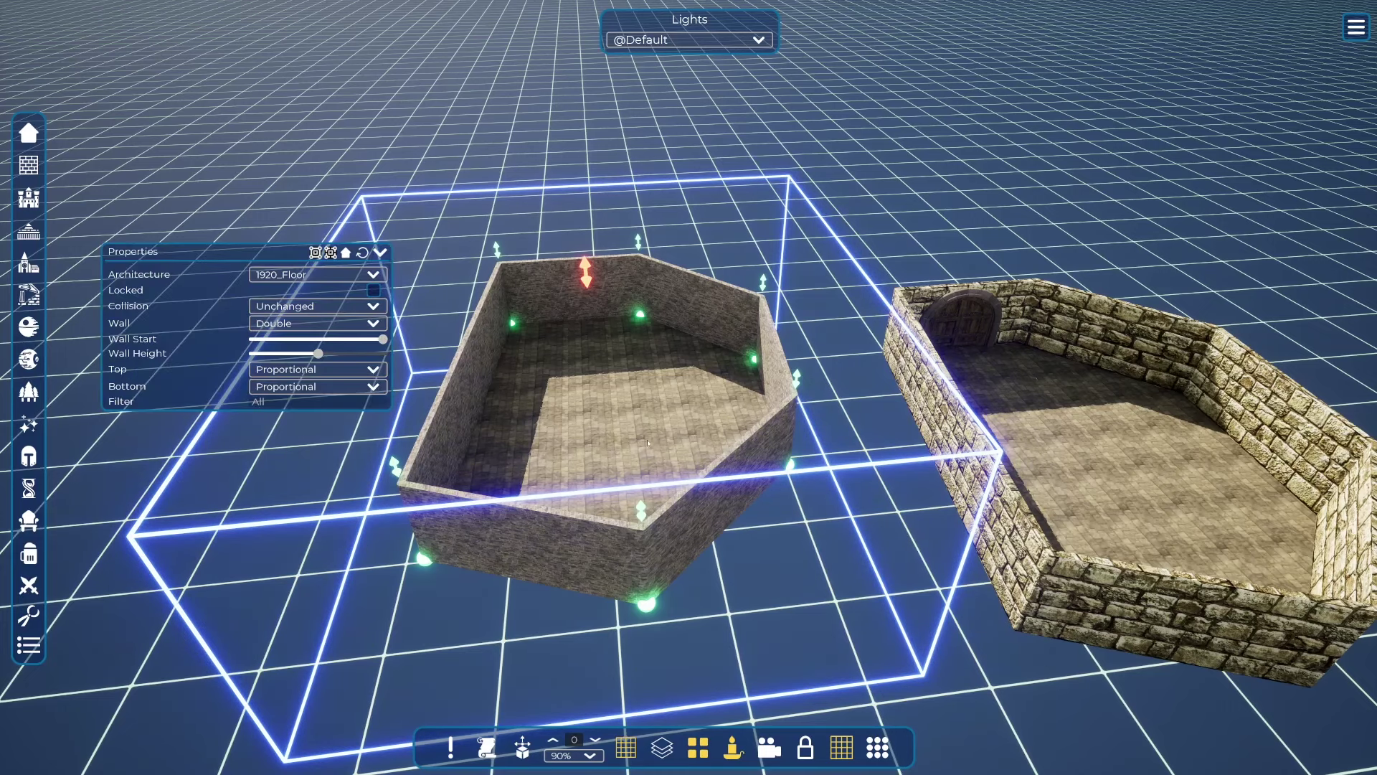
left_click(1058, 530)
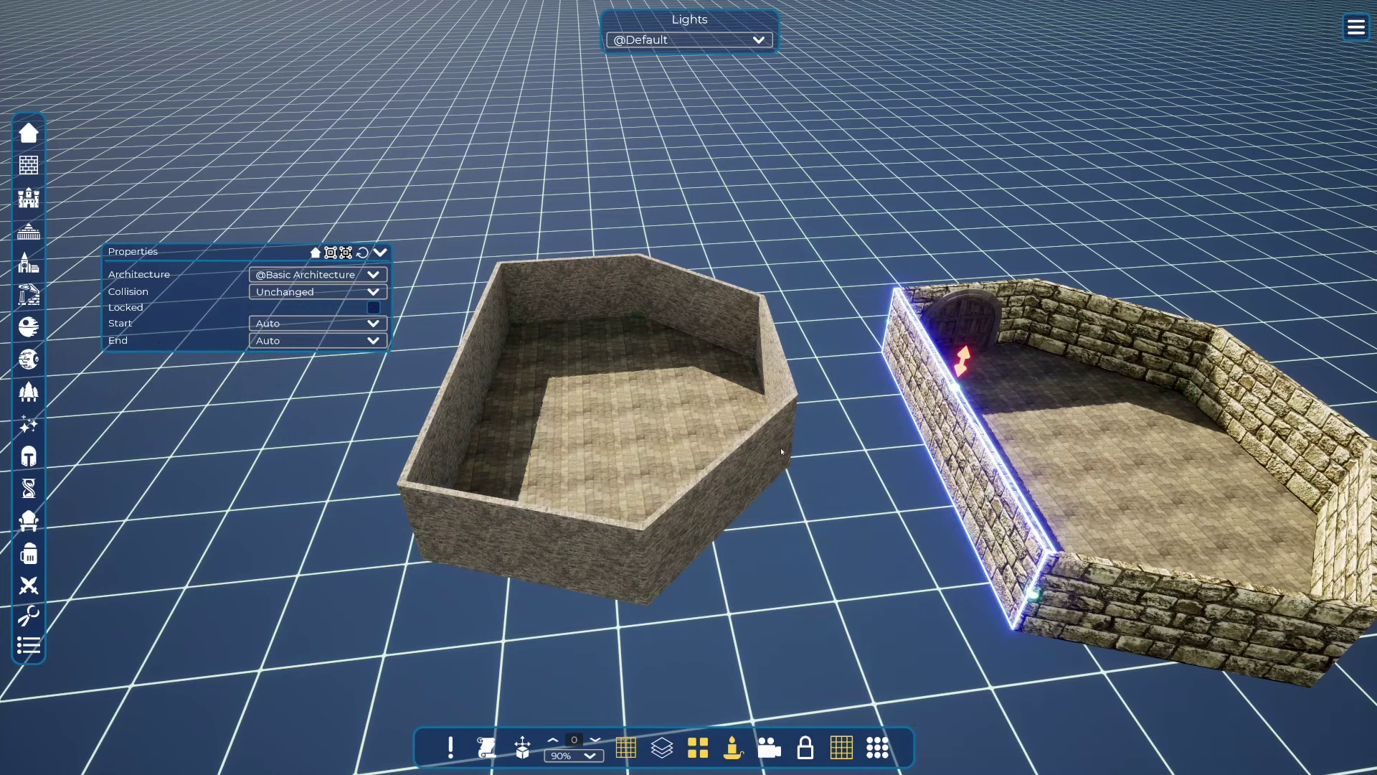
left_click(772, 452)
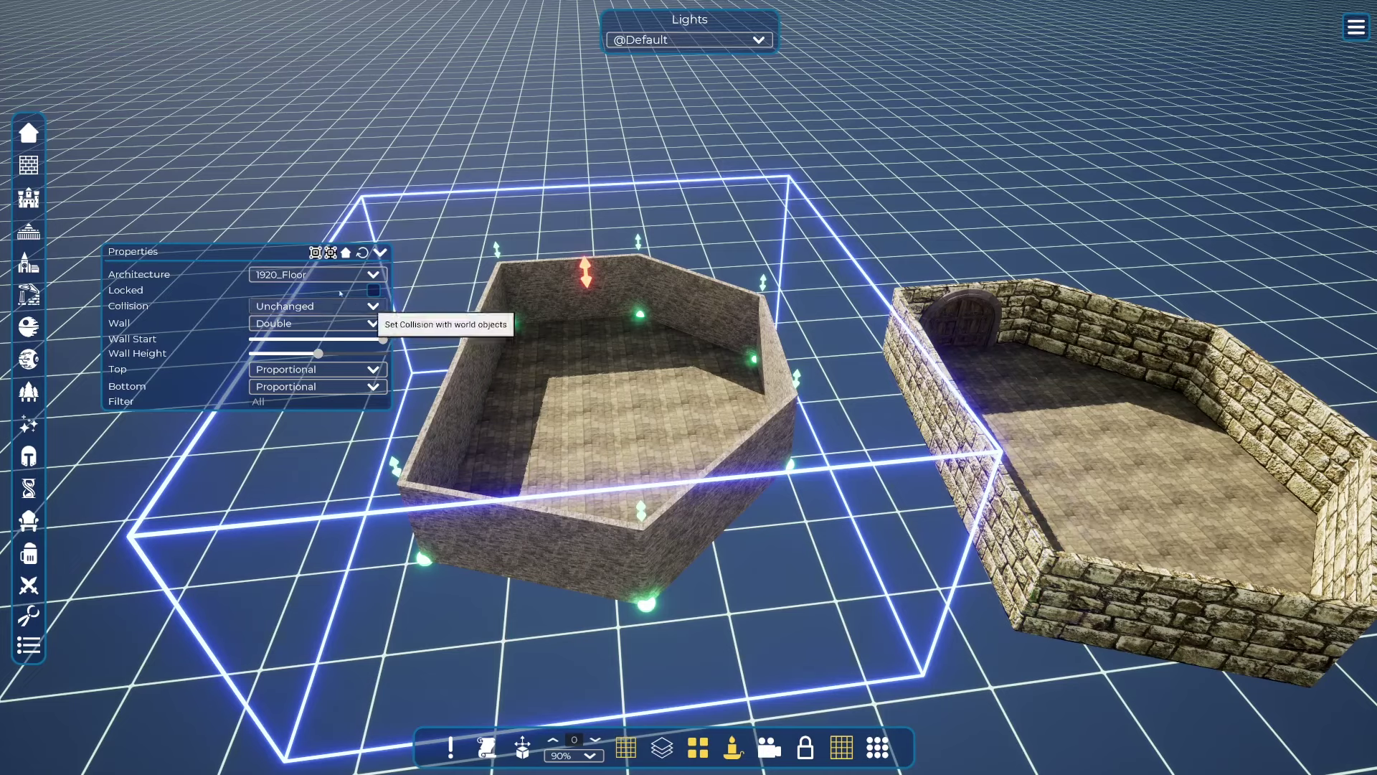
left_click(320, 277)
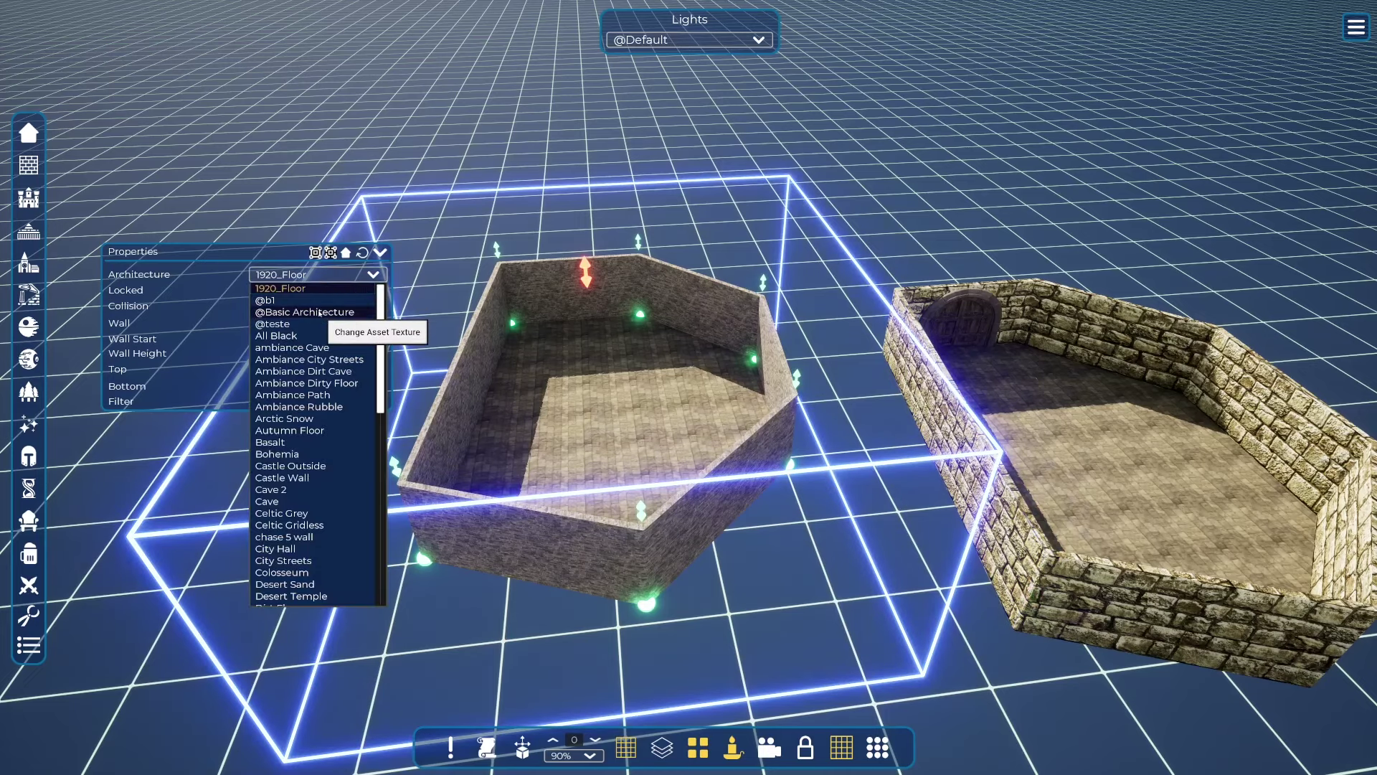
left_click(321, 312)
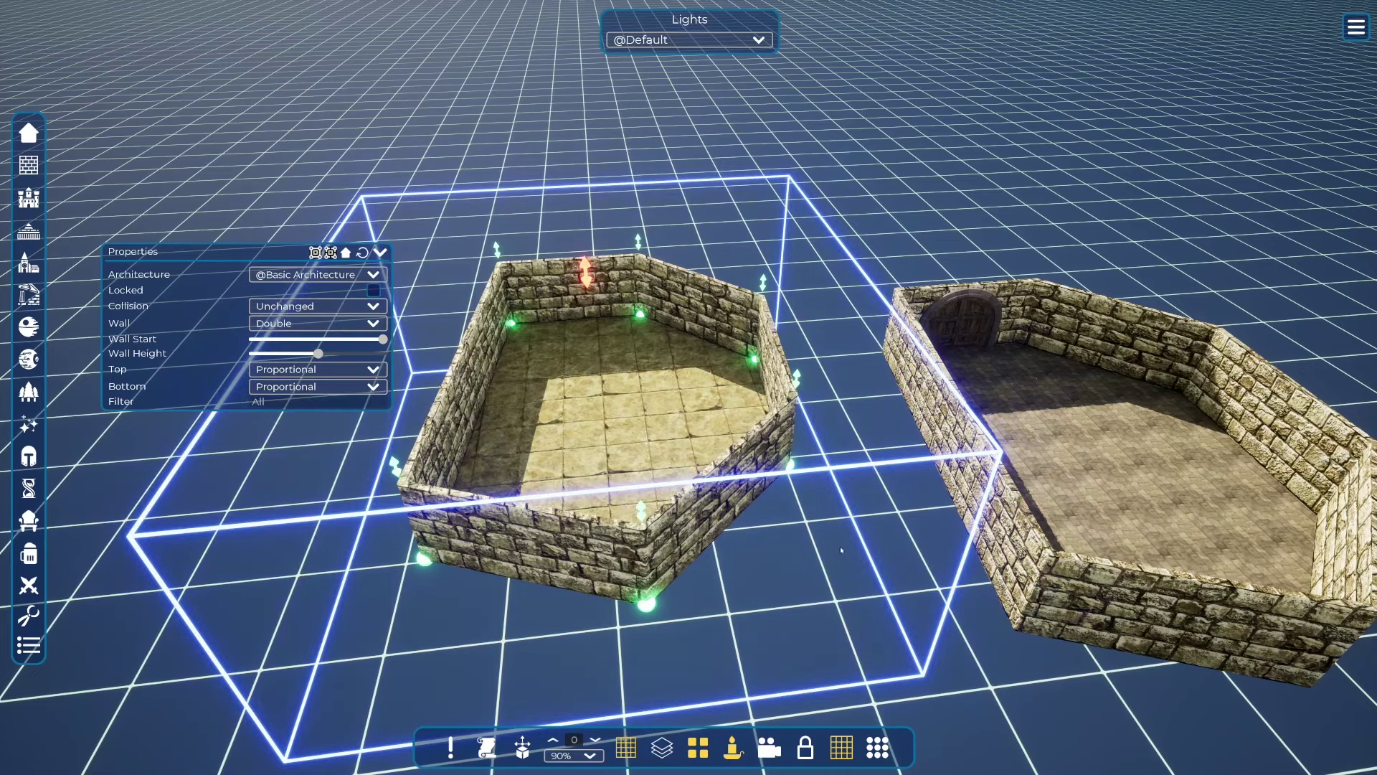
left_click(1076, 490)
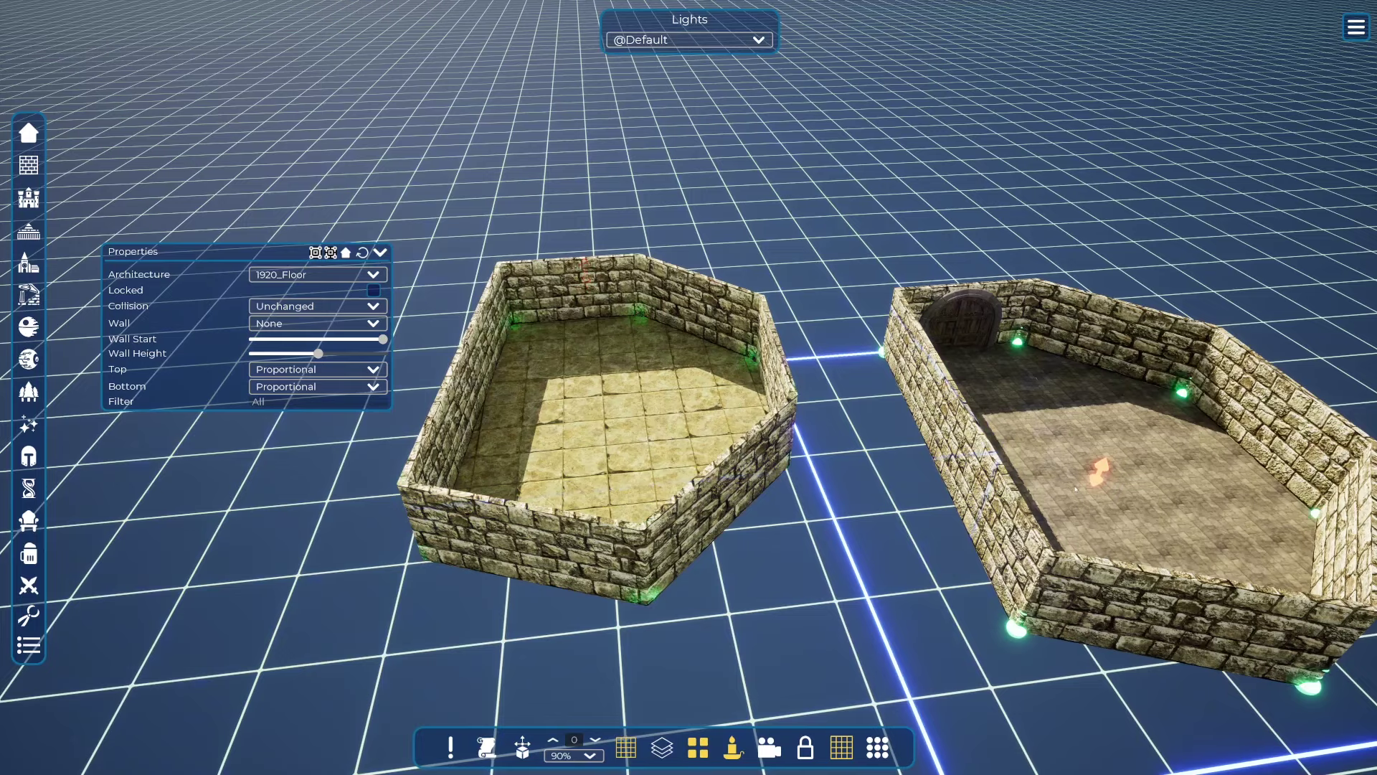
left_click(313, 277)
left_click(308, 312)
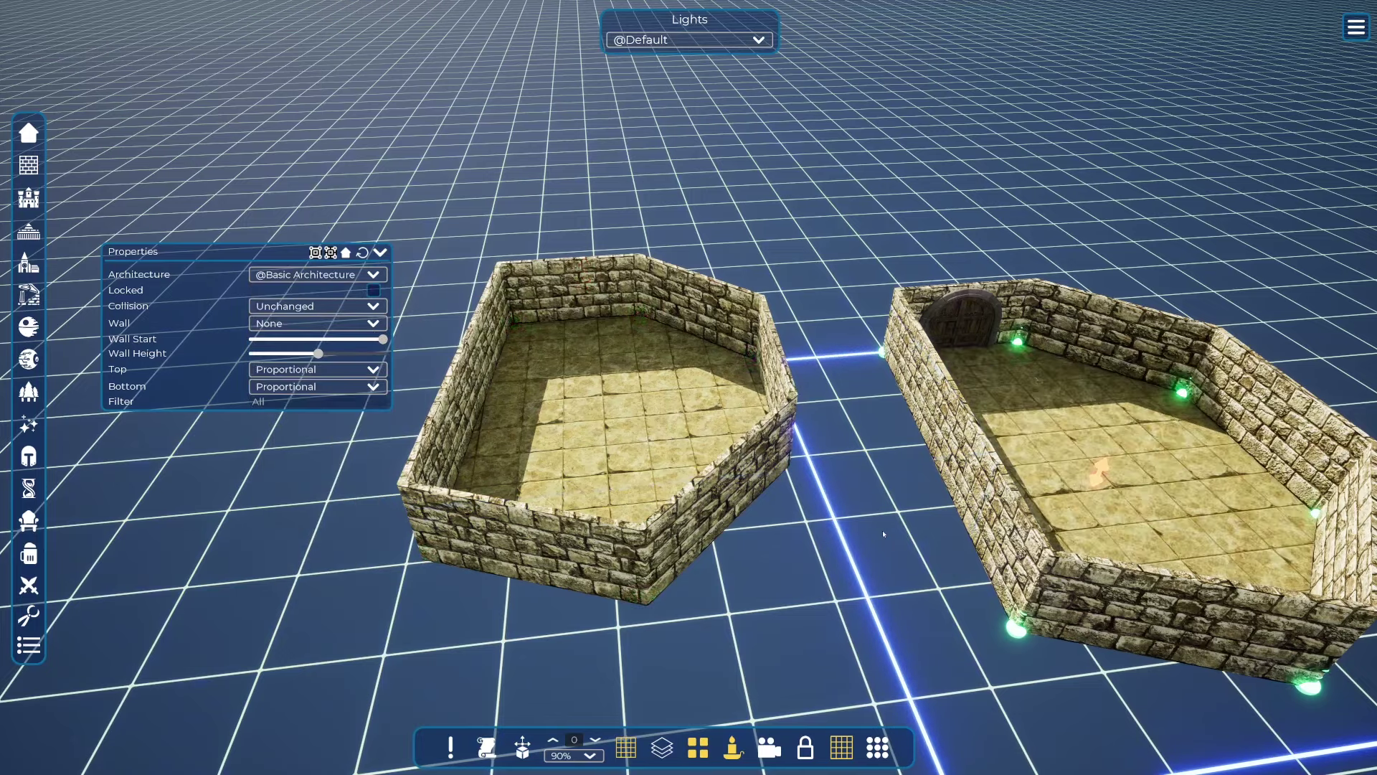
Examine both polygonal rooms together with the two rectangular rooms and their corridor
right_click_drag(883, 534, 593, 341)
key("s")
key("d")
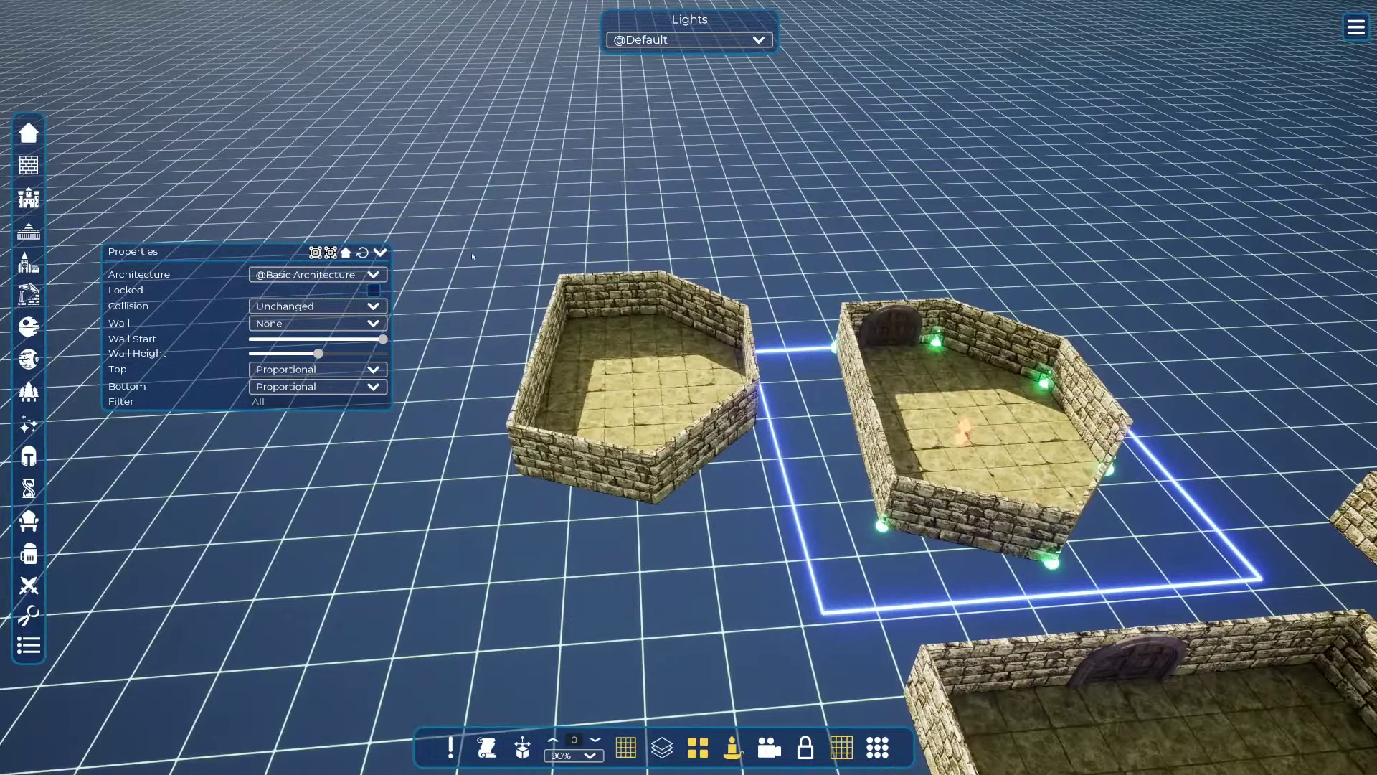
right_click_drag(472, 257, 836, 219)
key("a")
key("s")
key("w")
key("s")
right_click_drag(282, 246, 279, 262)
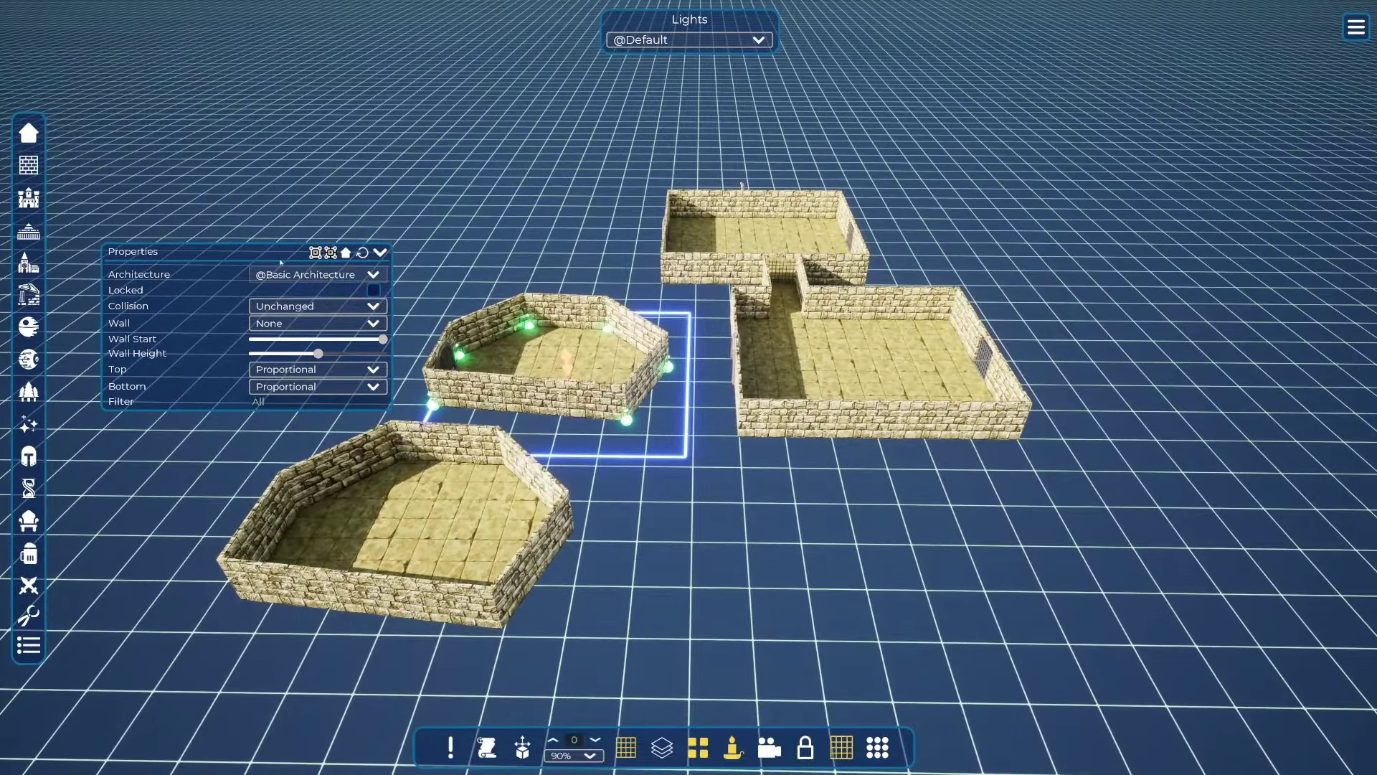
Try the Ambiance Path architecture on the original enclosure's floor and undo the change
left_click_drag(279, 262, 255, 172)
left_click(264, 185)
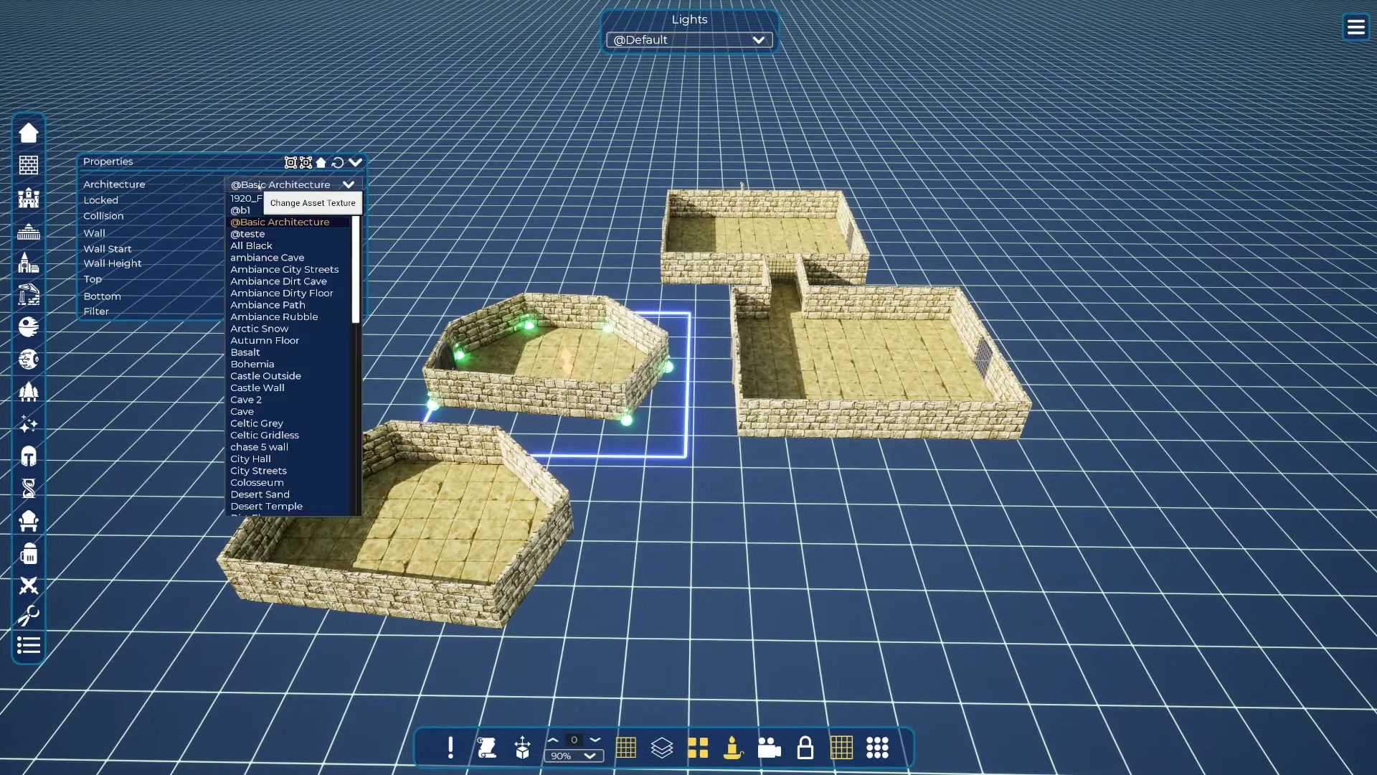
left_click(285, 305)
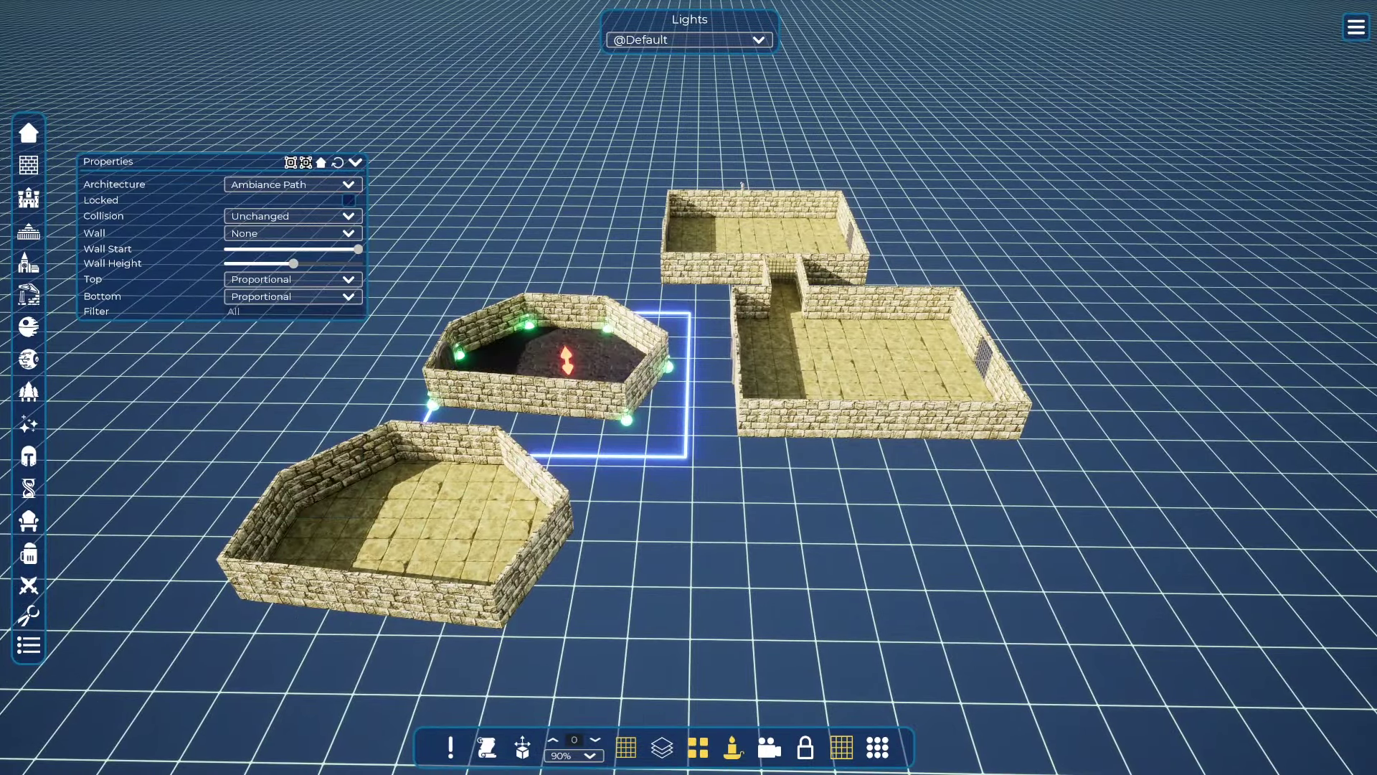
key("ctrl+z")
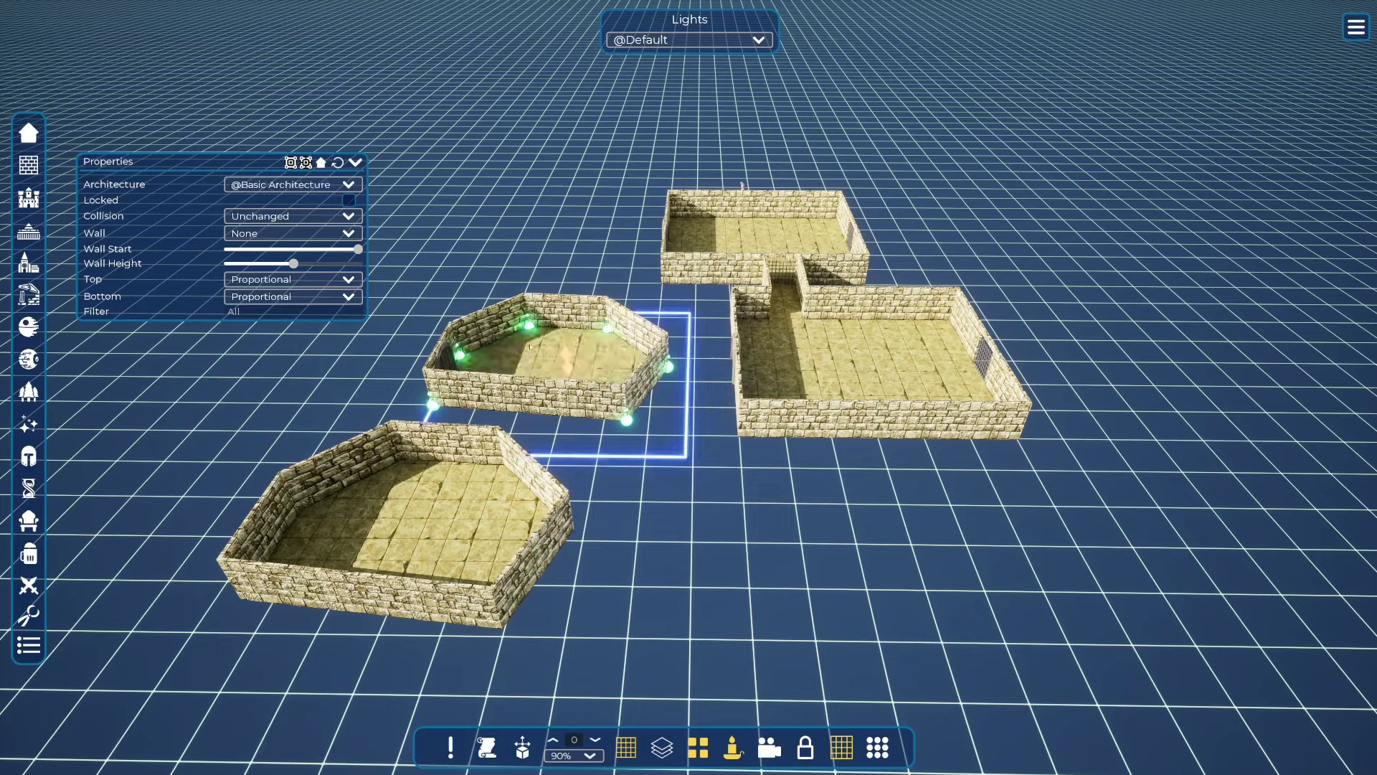
Select all the dungeon pieces, try the Ambiance Rubble architecture on them, and set it to Bohemia
key("ctrl+a")
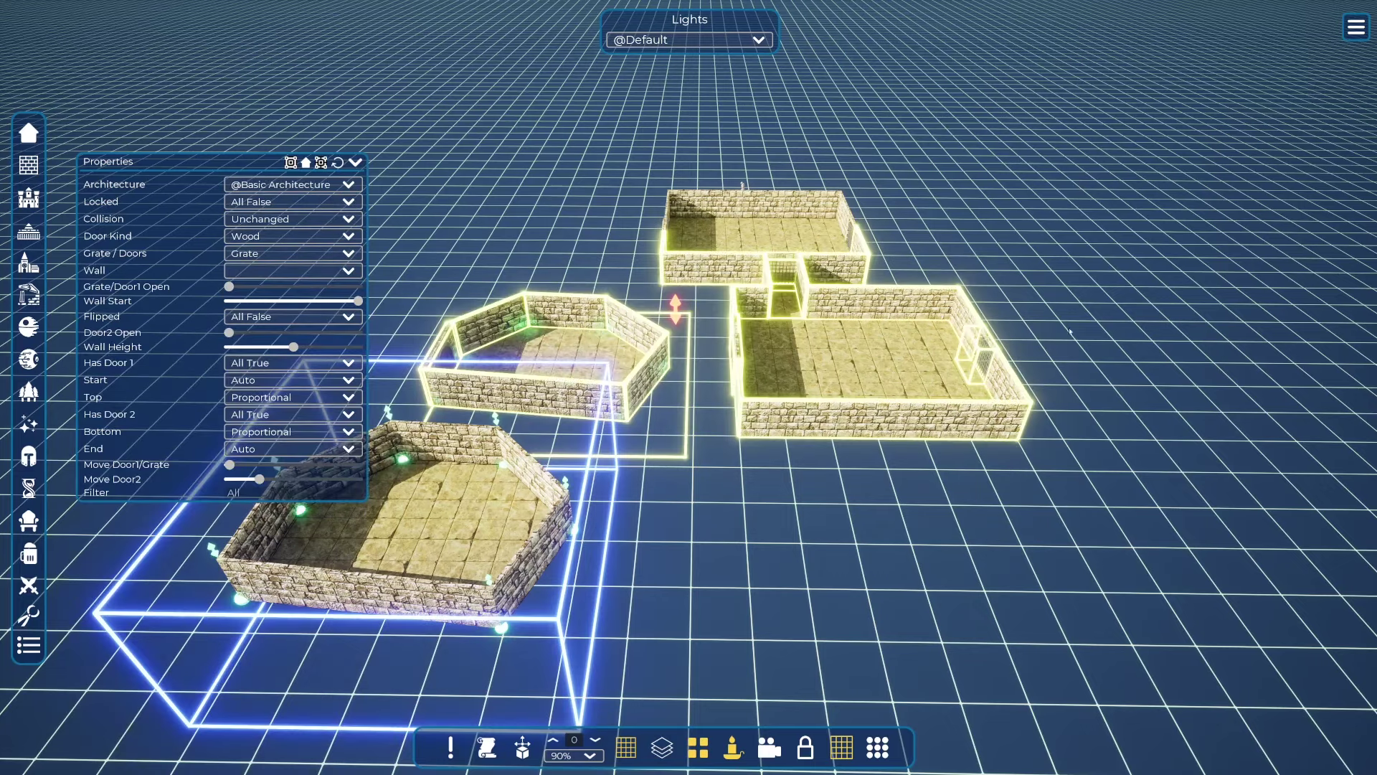
left_click_drag(1145, 151, 197, 661)
left_click(319, 187)
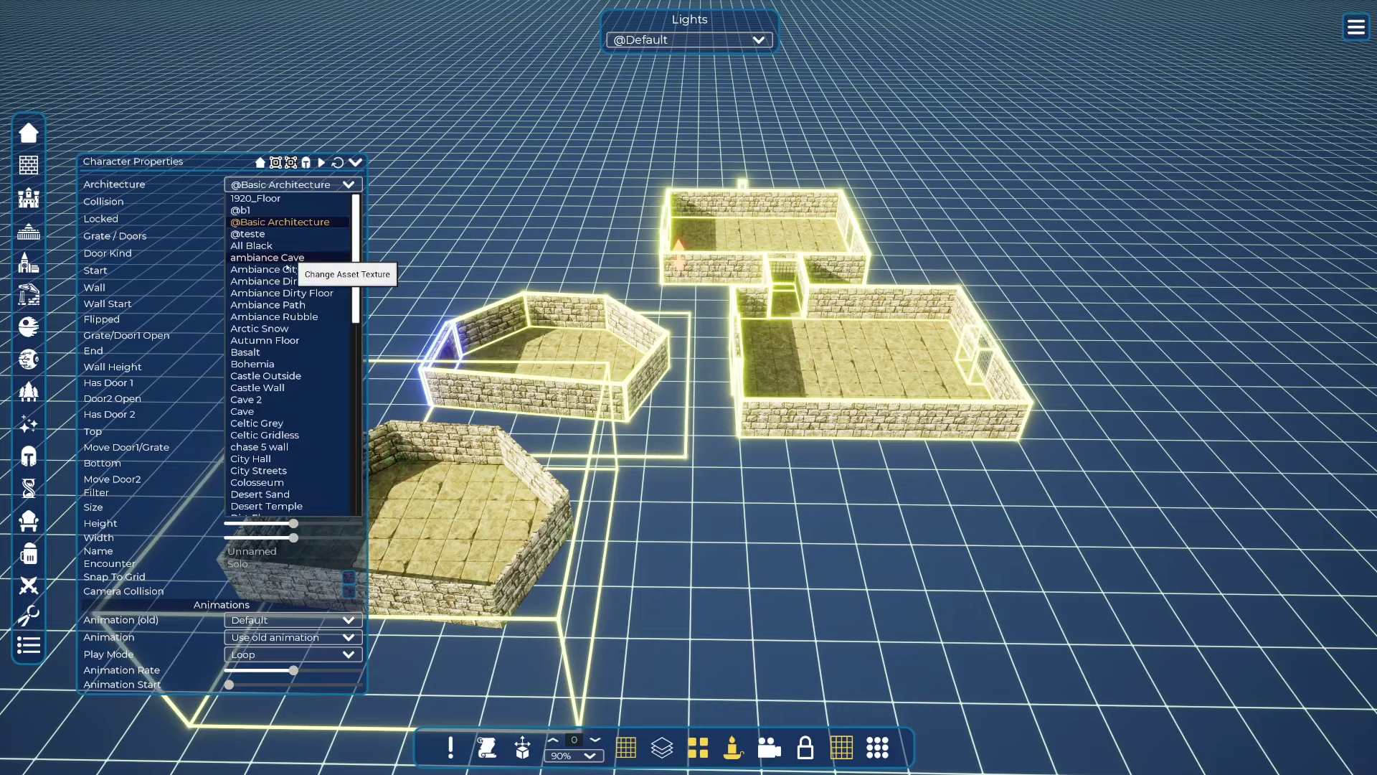
left_click(284, 317)
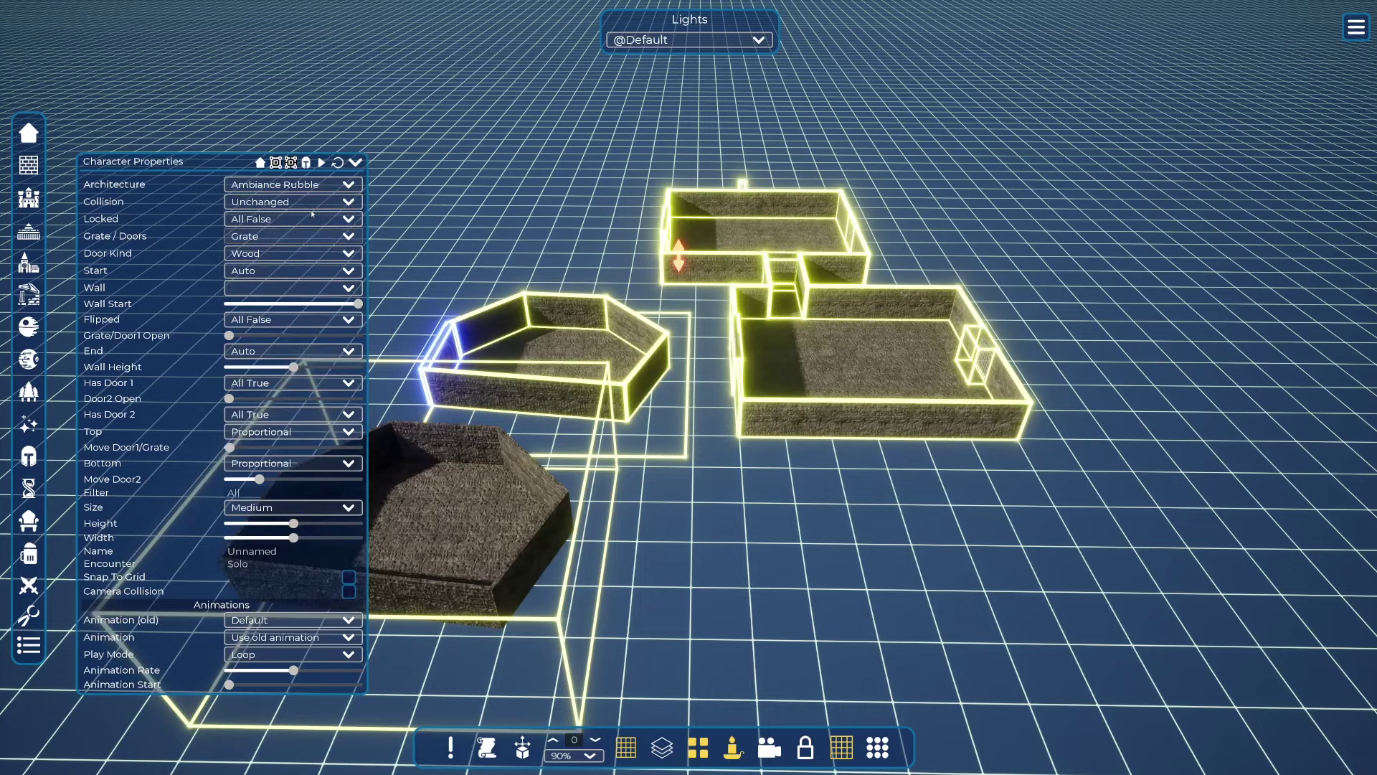
left_click(315, 185)
left_click(285, 381)
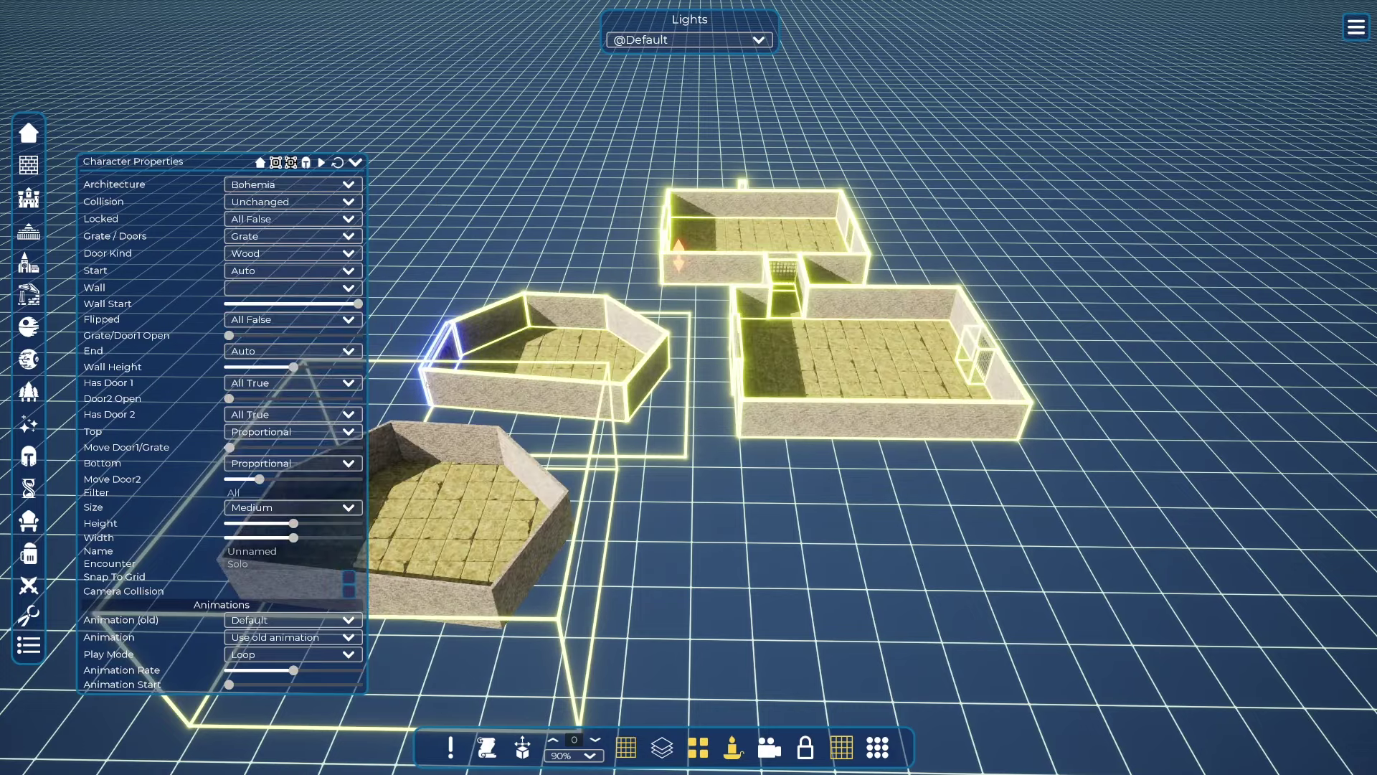
left_click(309, 185)
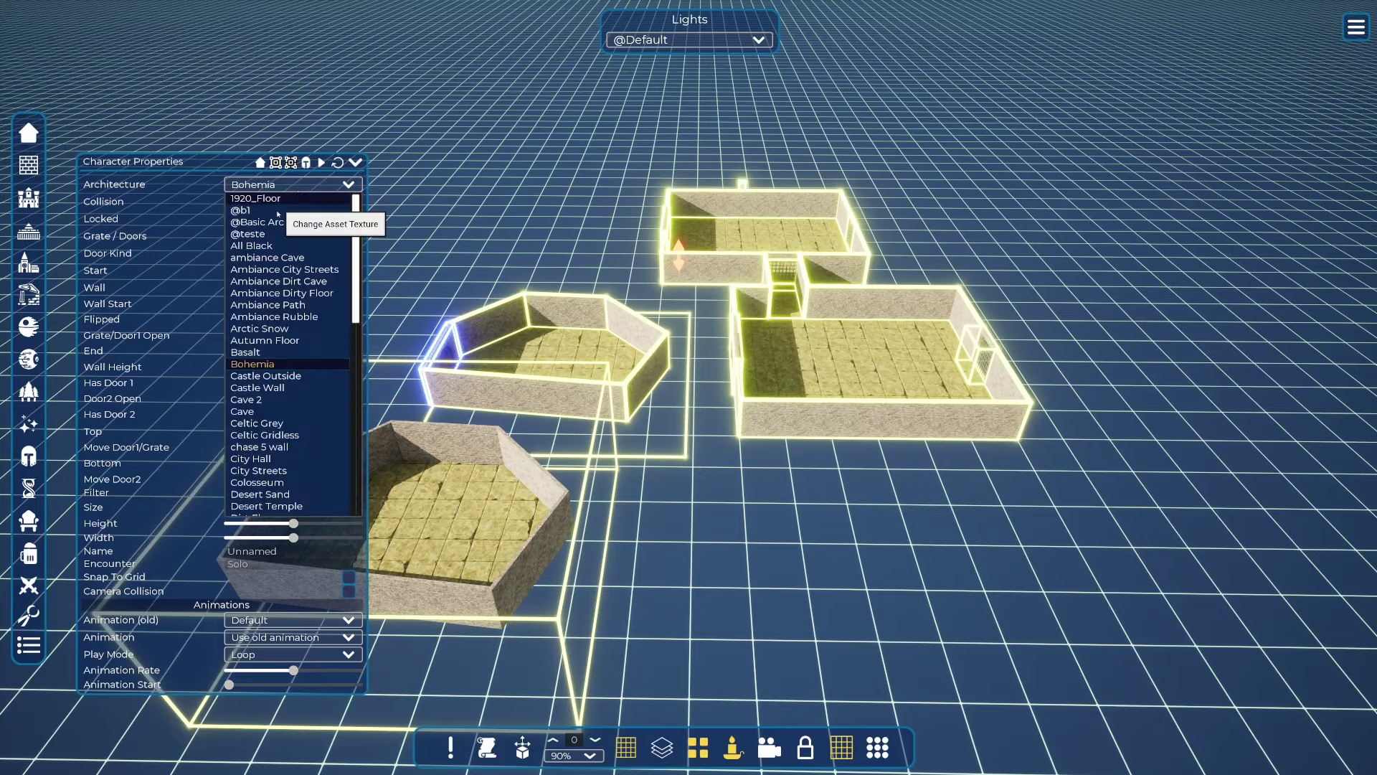
left_click(280, 222)
left_click(784, 549)
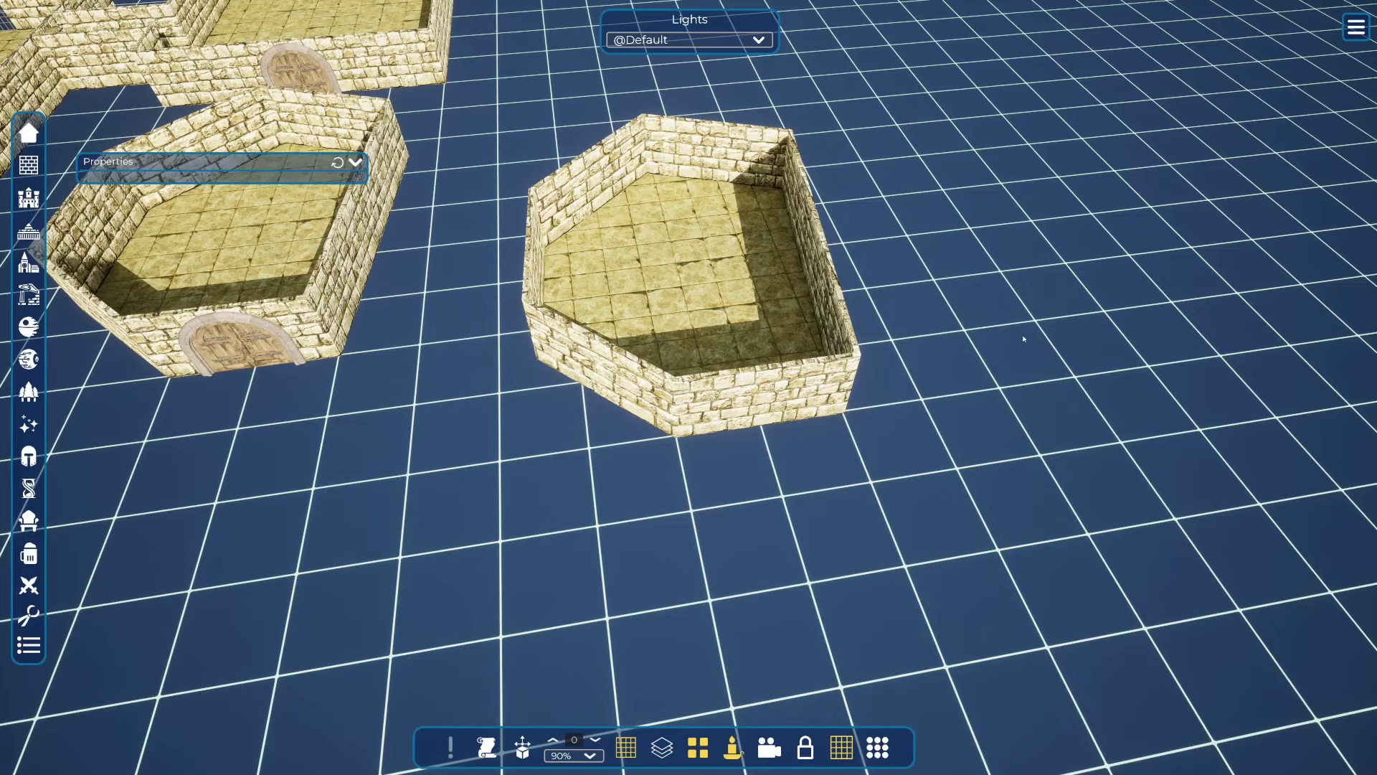
Select the floor of the polygonal room without a door and try a wall filter of 0 on it
left_click(738, 364)
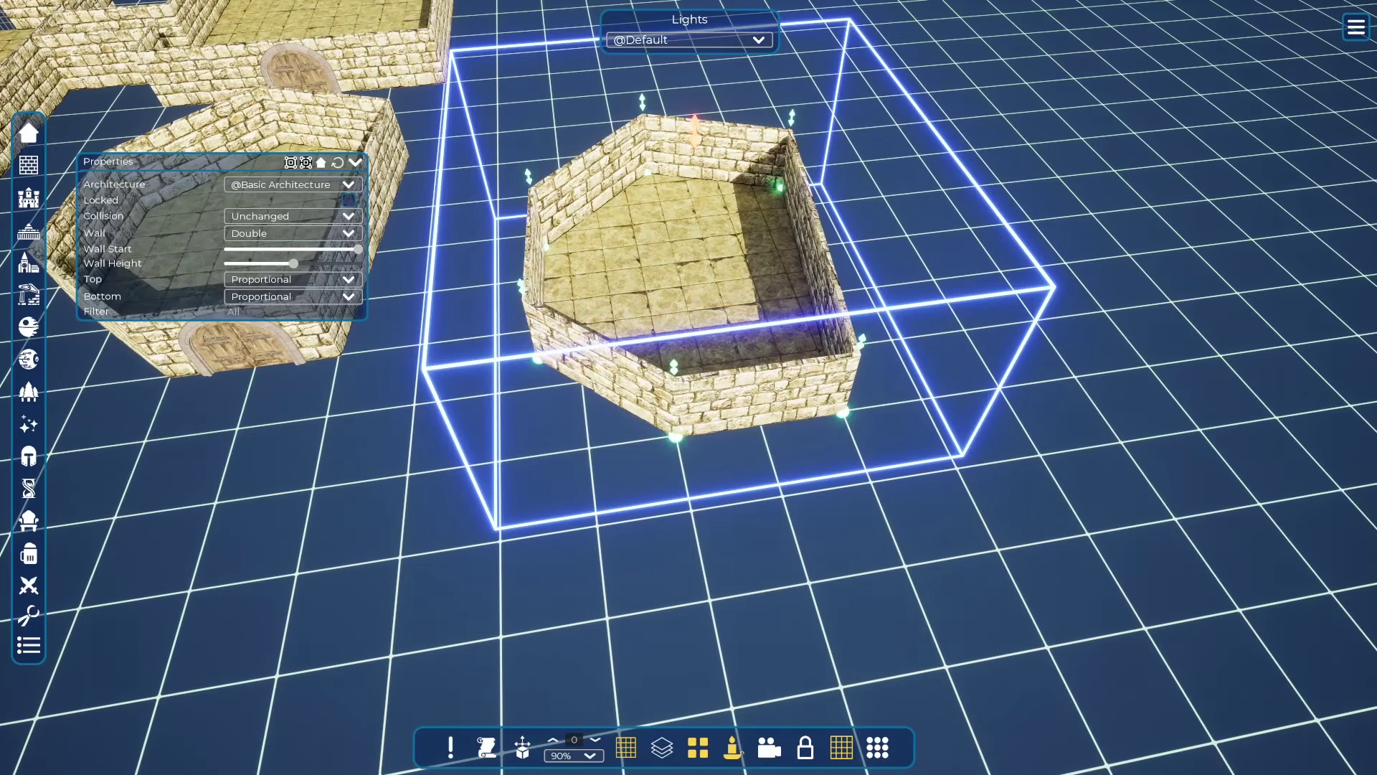
left_click(736, 344)
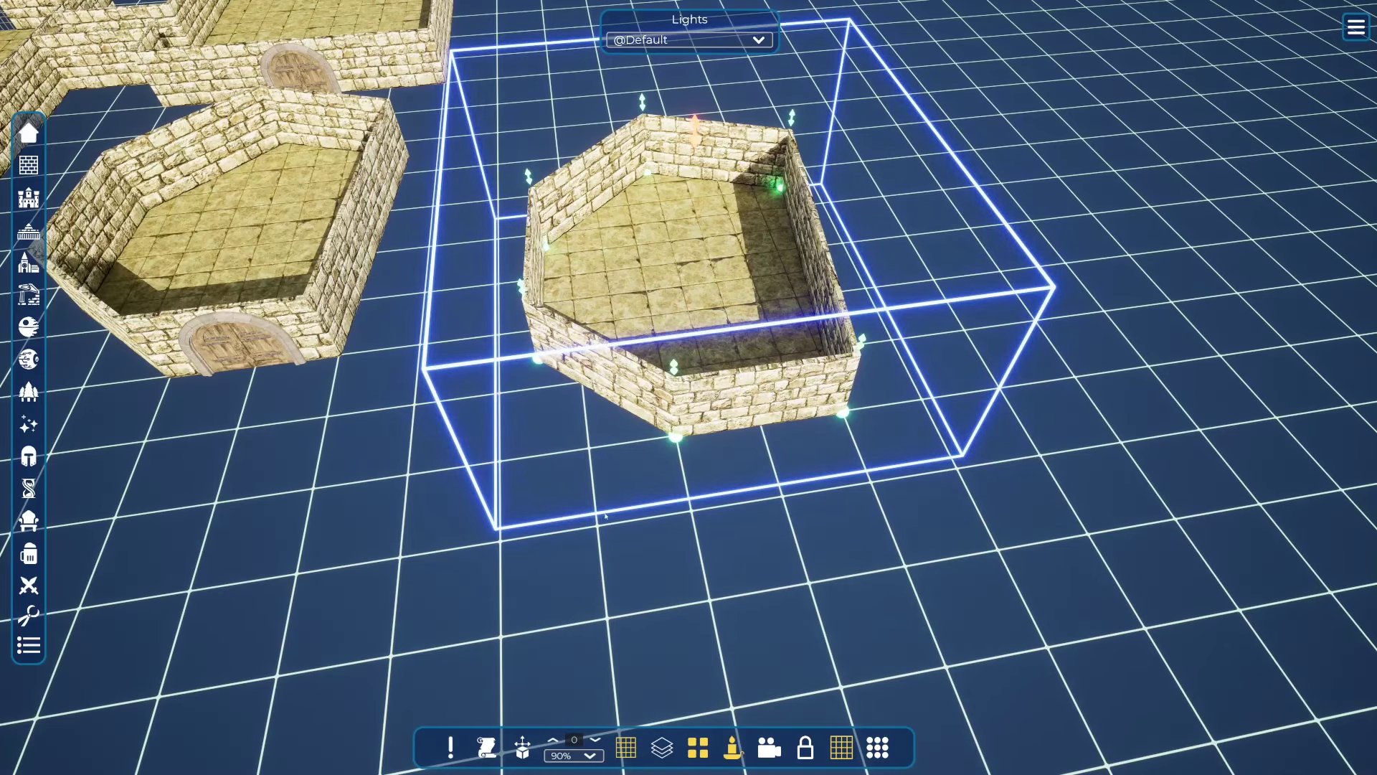
left_click(679, 440)
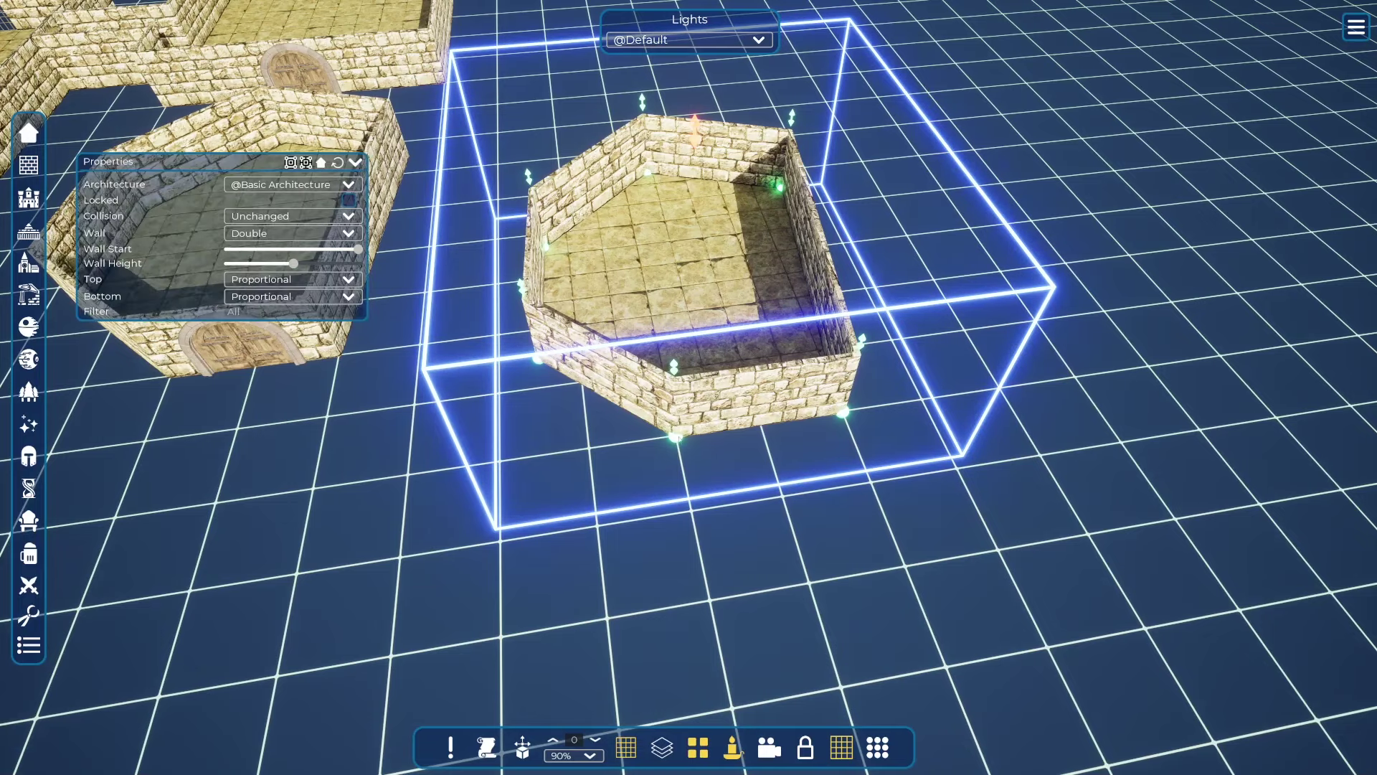
left_click_drag(205, 158, 248, 427)
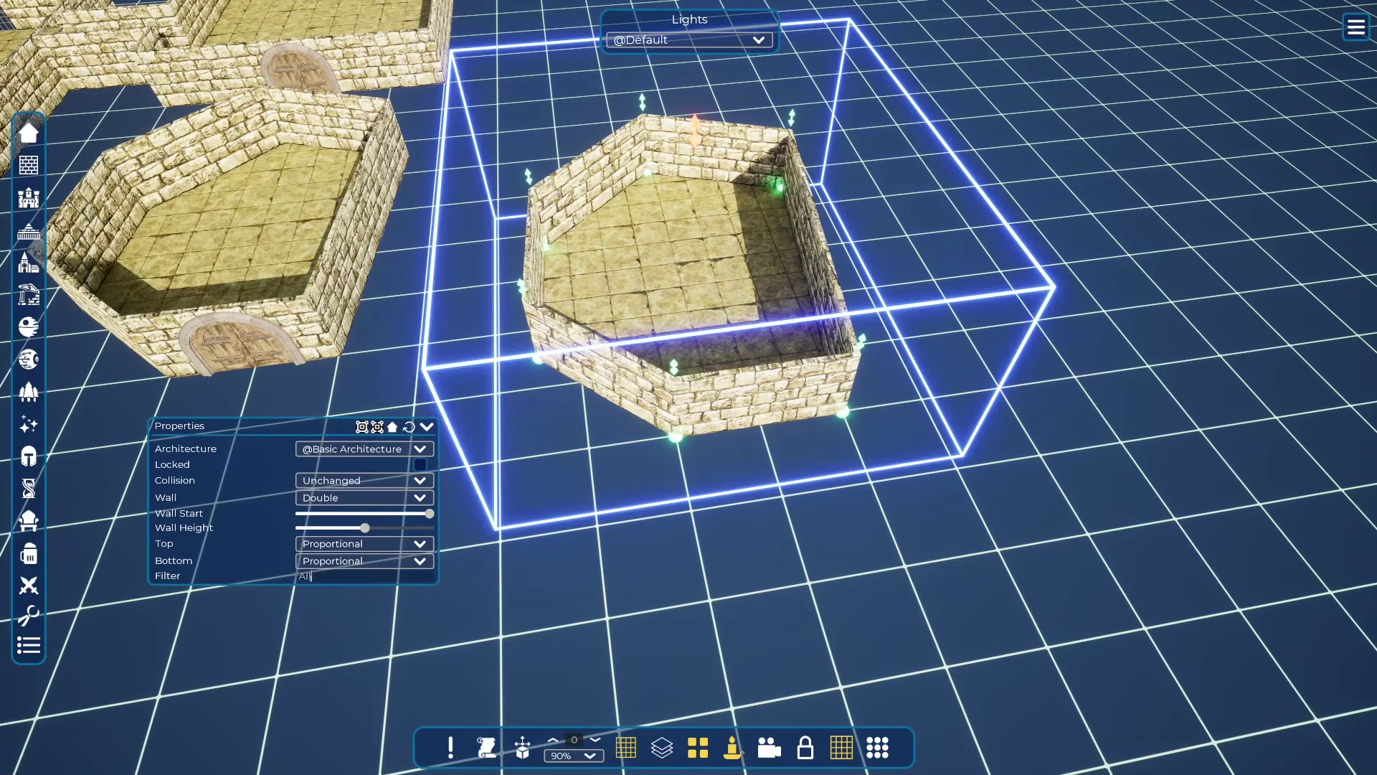
left_click(310, 576)
type("0")
key("Return")
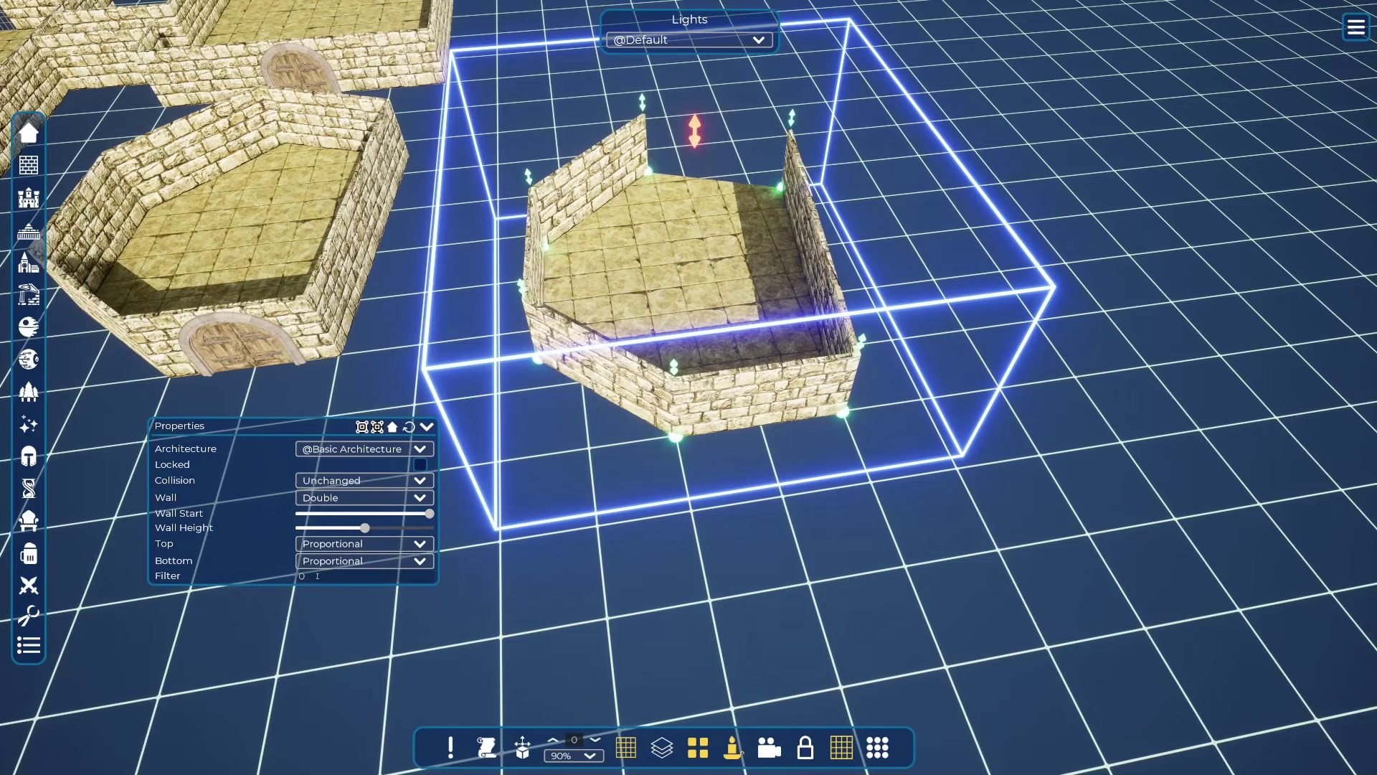
Try a wall filter of 1 on the doorless polygonal floor and set it to 4 to open the front side
left_click(296, 578)
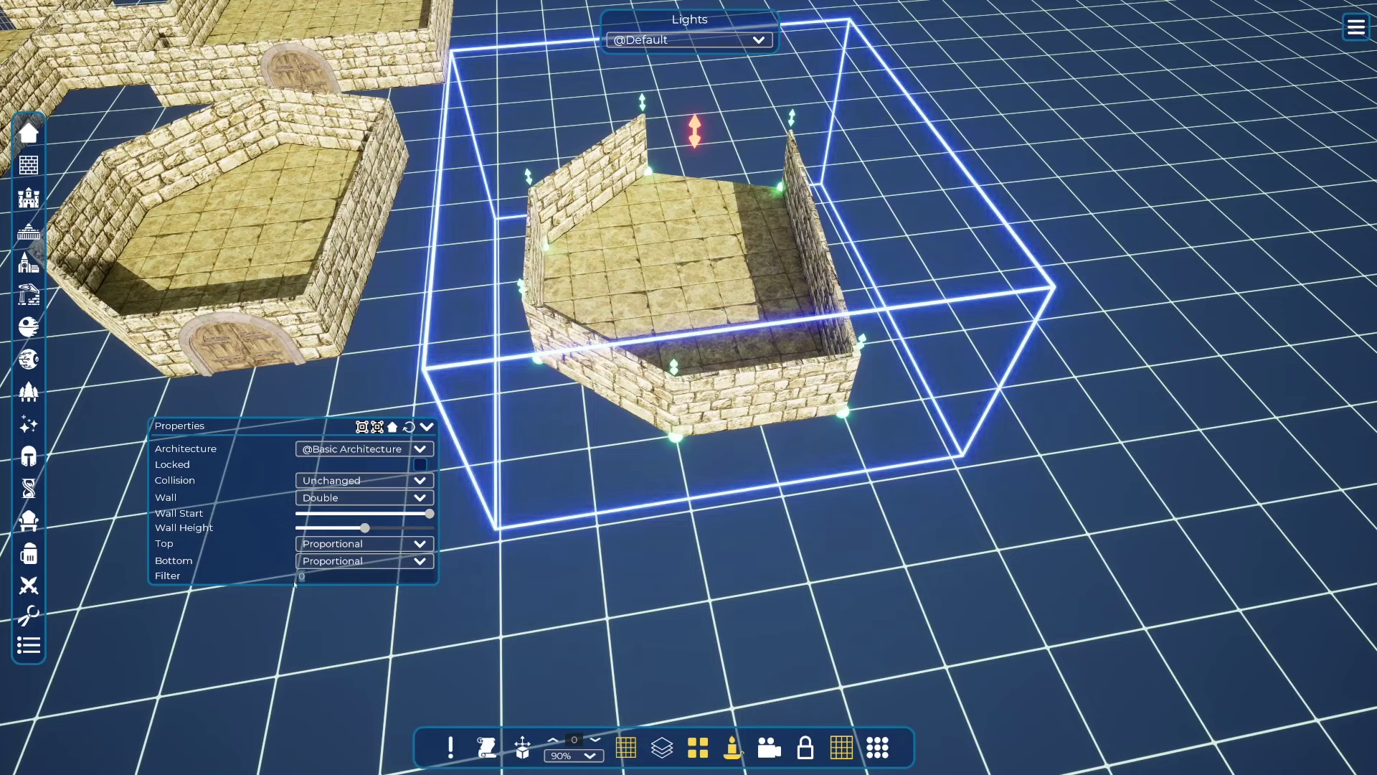
type("1")
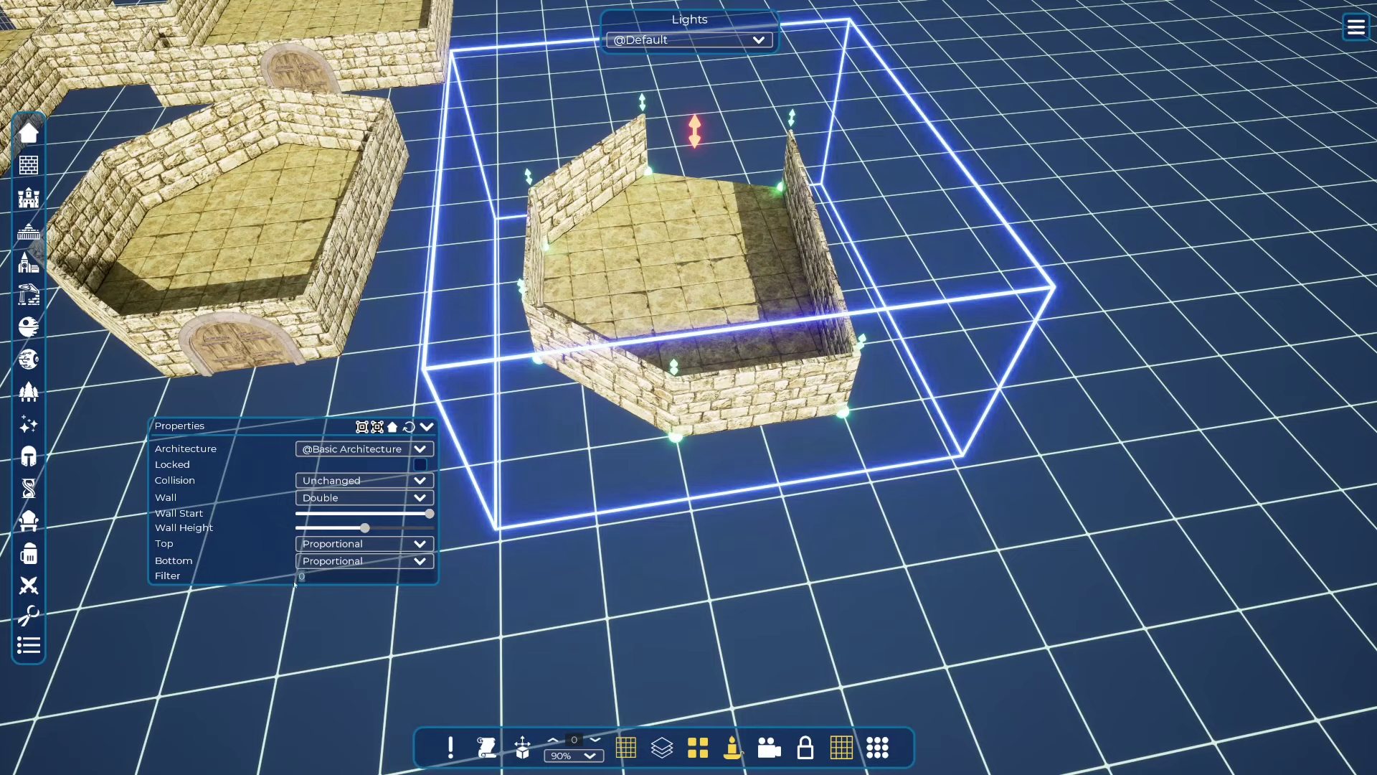
key("Return")
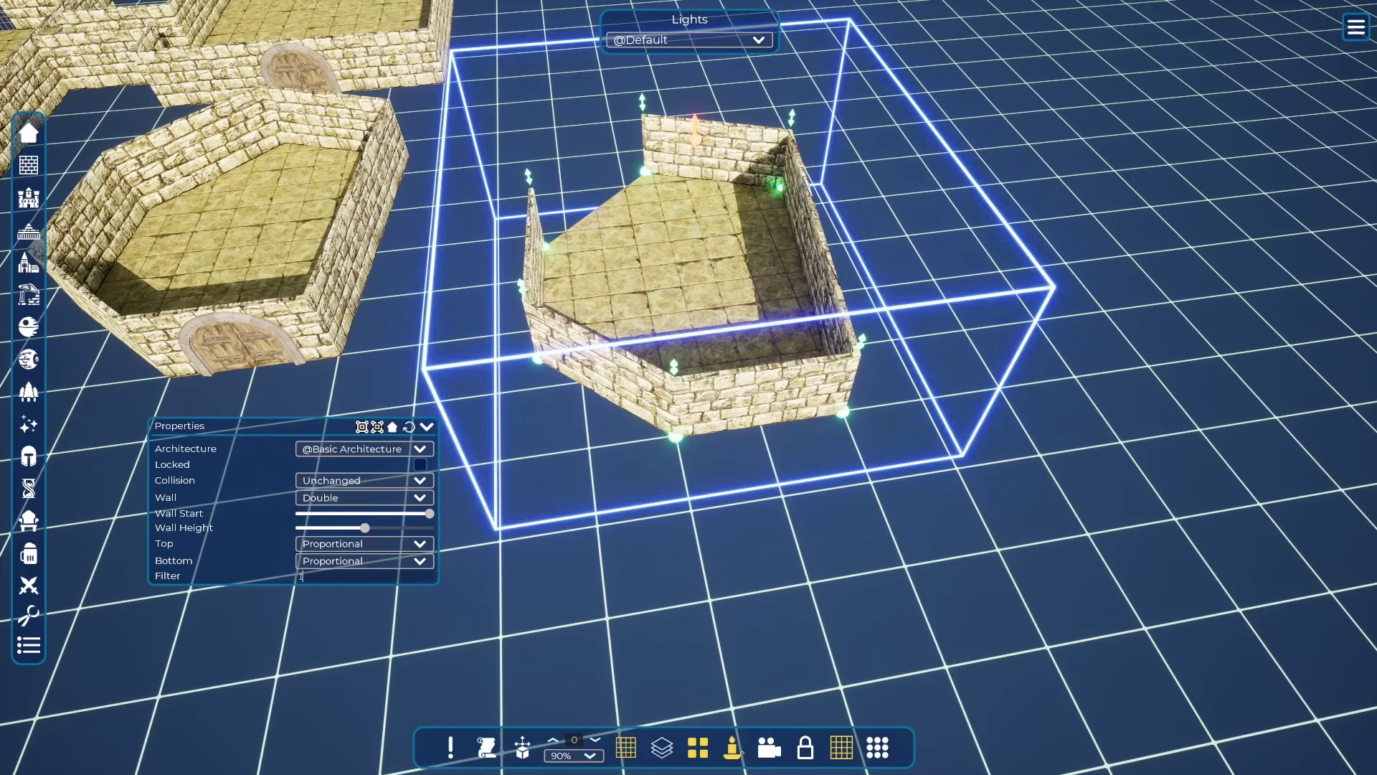
key("Return")
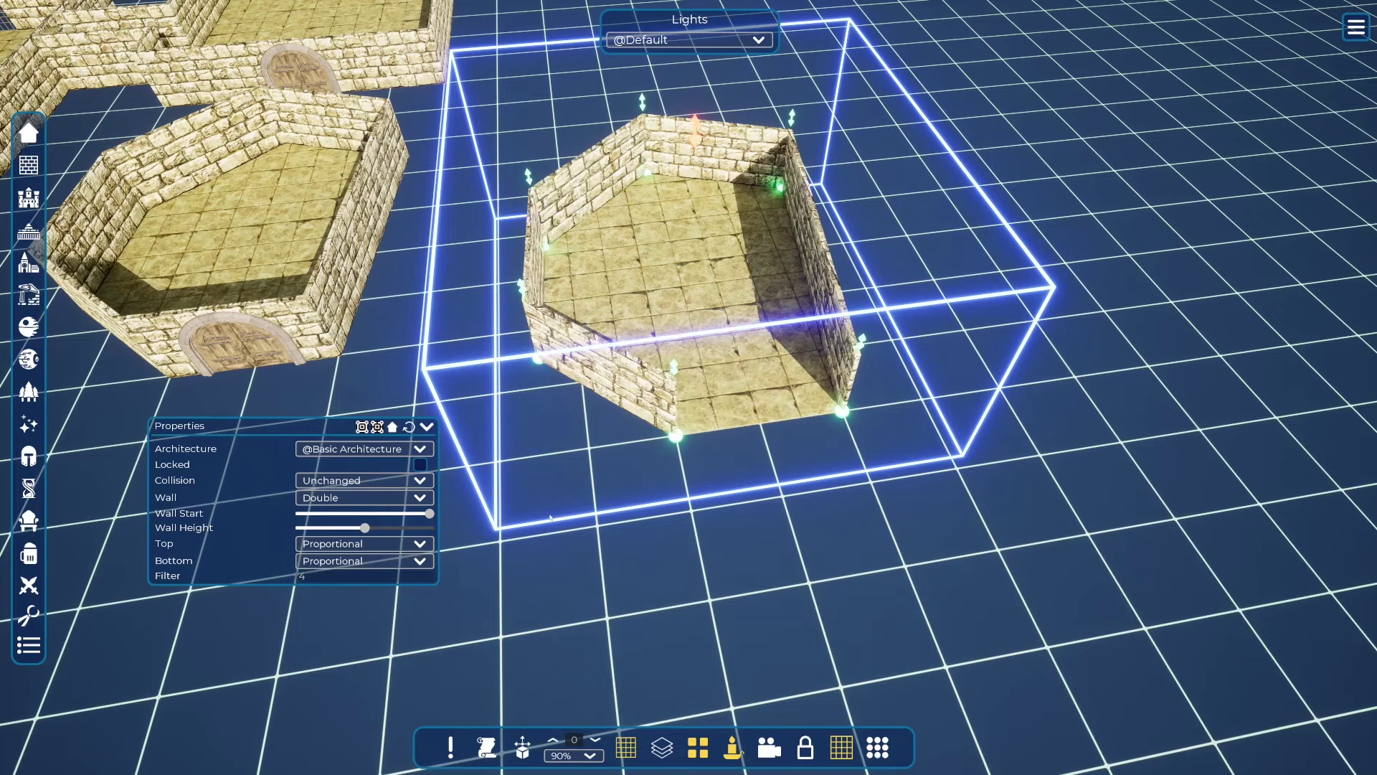
Copy the wooden door wall of the other polygonal room and place it in the open front side of the doorless room
left_click(247, 343)
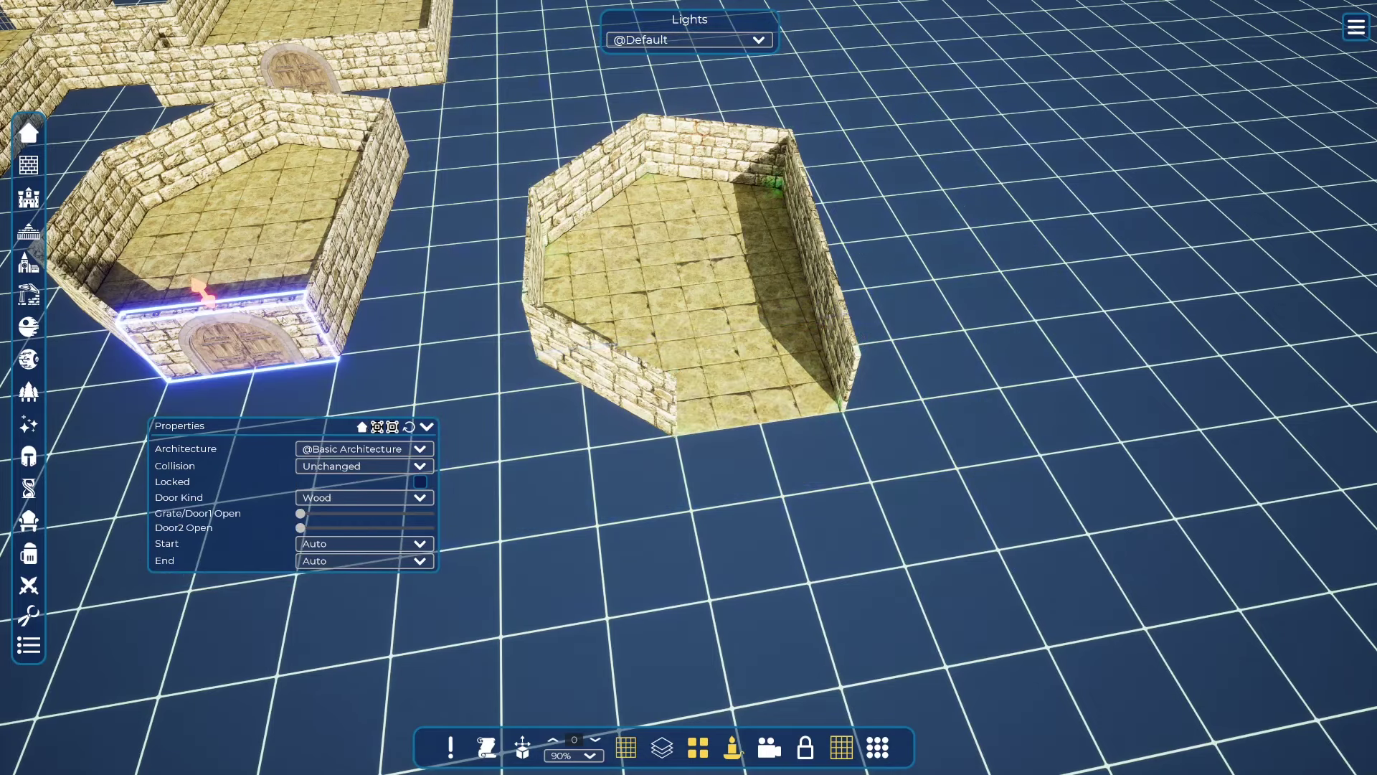
key("ctrl+c")
key("ctrl+v")
left_click_drag(696, 418, 855, 449)
left_click(824, 464)
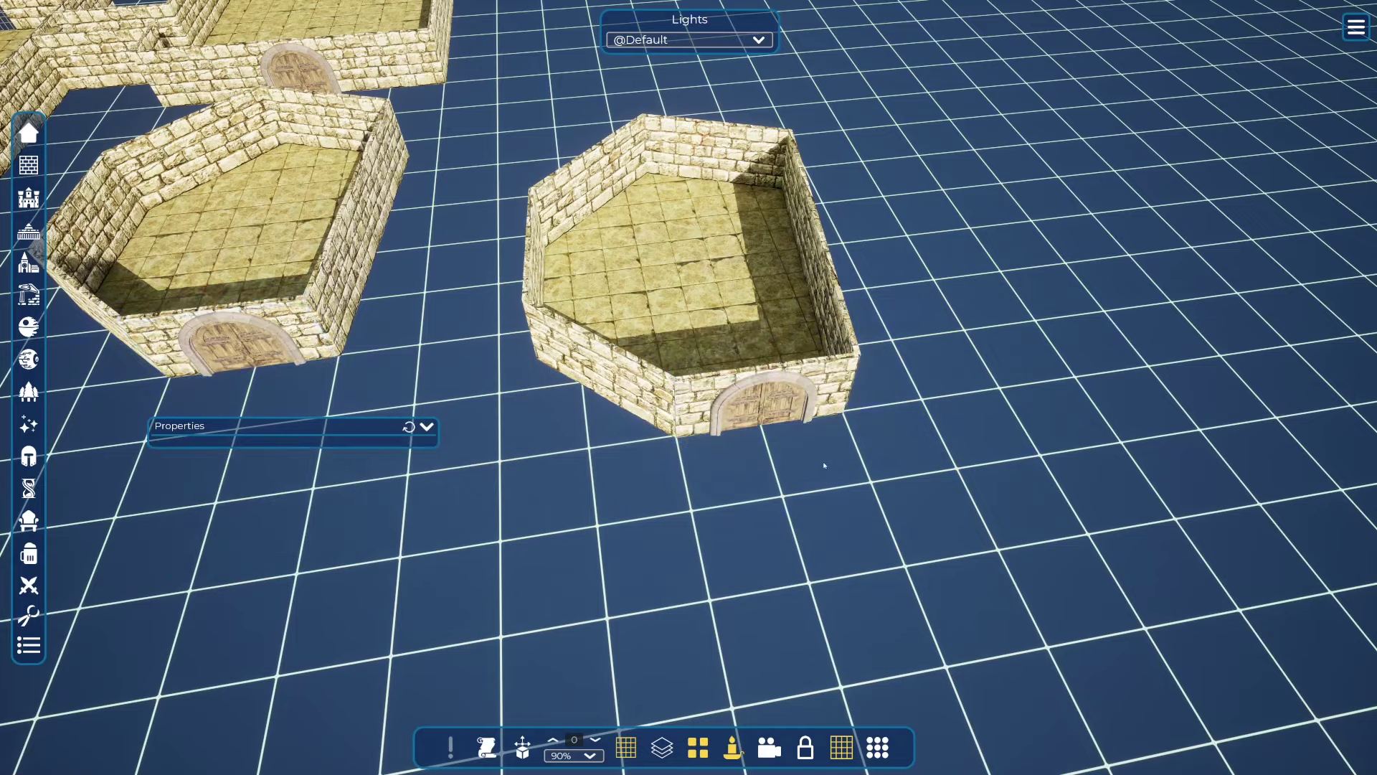
Select the polygonal room with the new door, rotate it, and move it so its door faces the other polygonal room's door
scroll(824, 464, "down", 3)
left_click_drag(857, 125, 551, 455)
key("r")
key("r")
left_click_drag(800, 493, 408, 578)
right_click_drag(408, 578, 344, 524)
key("Escape")
Place a corridor floor between the two facing doors of the polygonal rooms
left_click(1309, 276)
left_click_drag(240, 426, 249, 43)
left_click(28, 198)
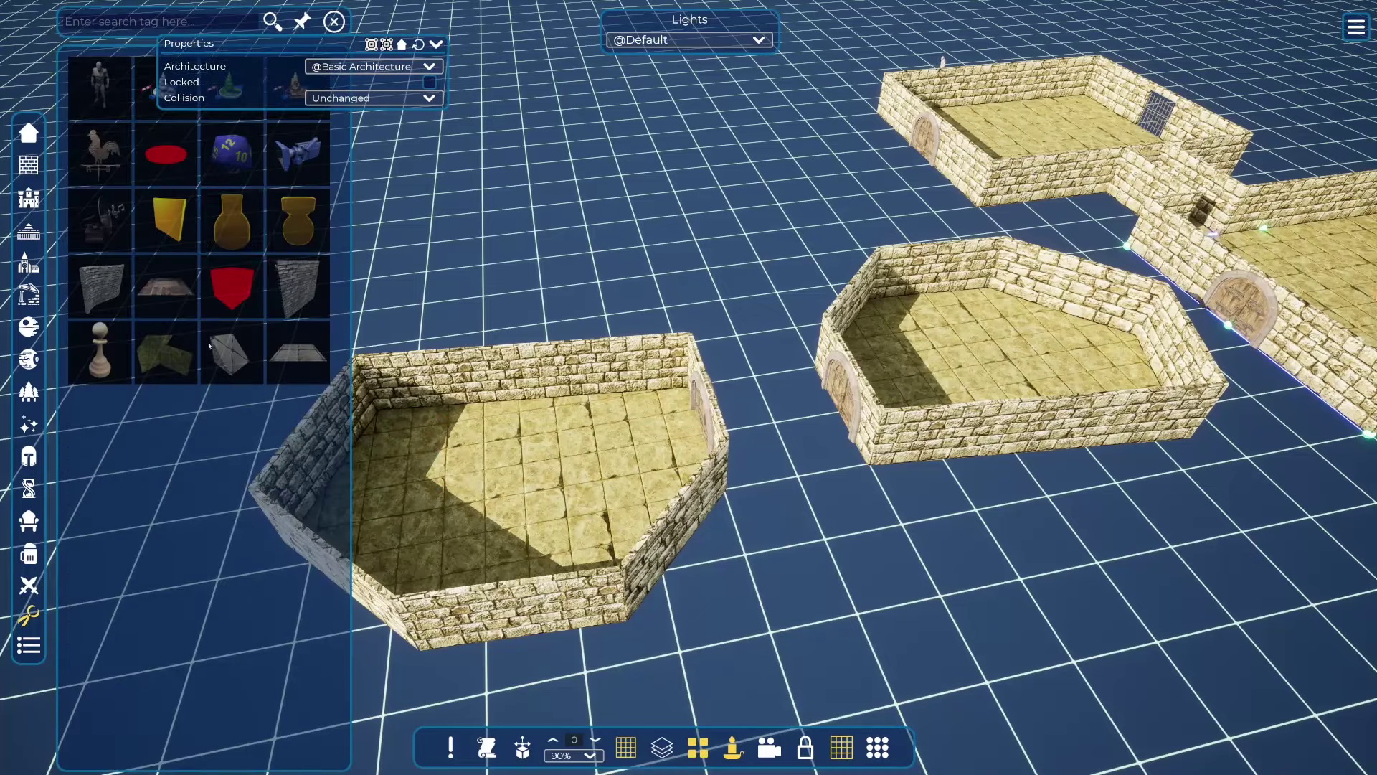
left_click(295, 354)
mouse_move(800, 393)
left_mouse_down()
mouse_move(732, 446)
mouse_move(690, 457)
left_mouse_up()
Duplicate a straight wall of the polygonal room and place copies along both sides of the corridor floor
left_click(936, 265)
key("ctrl+d")
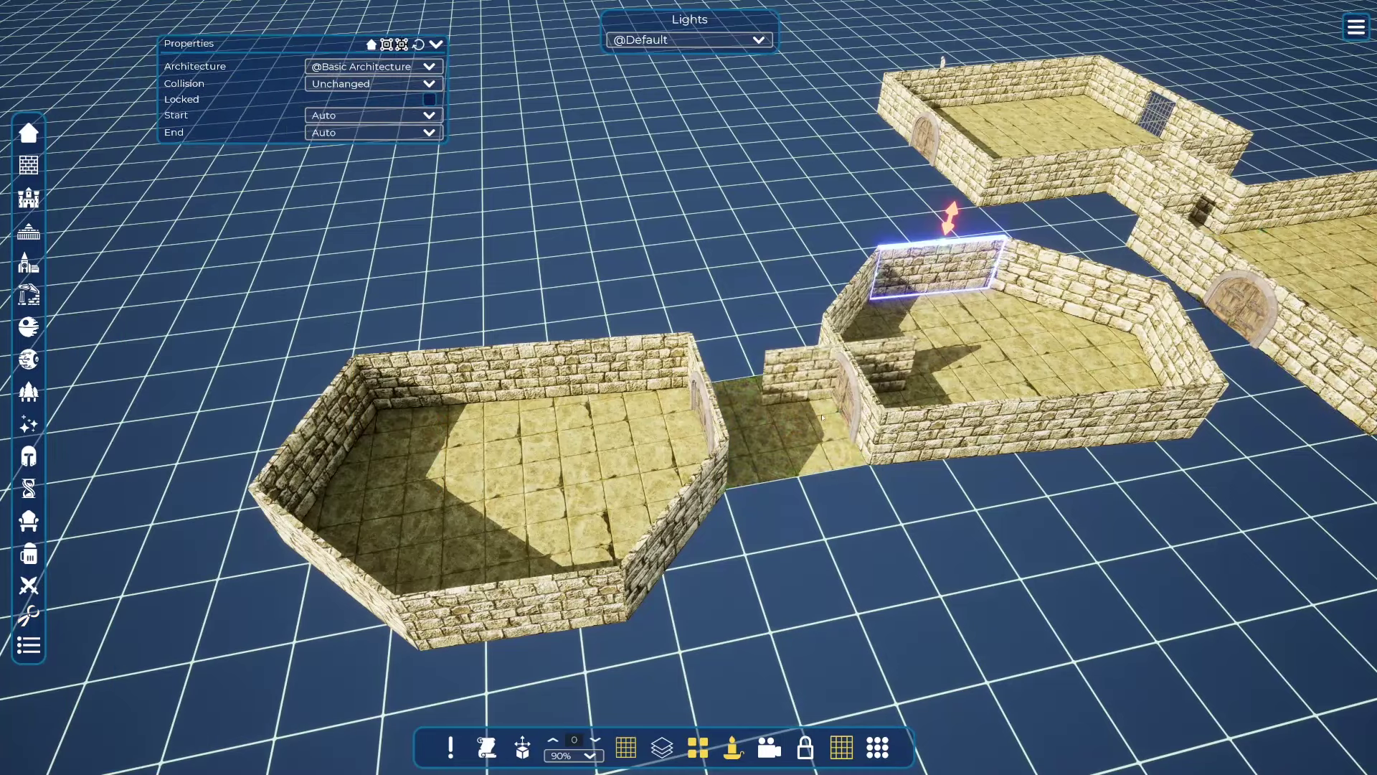
left_click(825, 498)
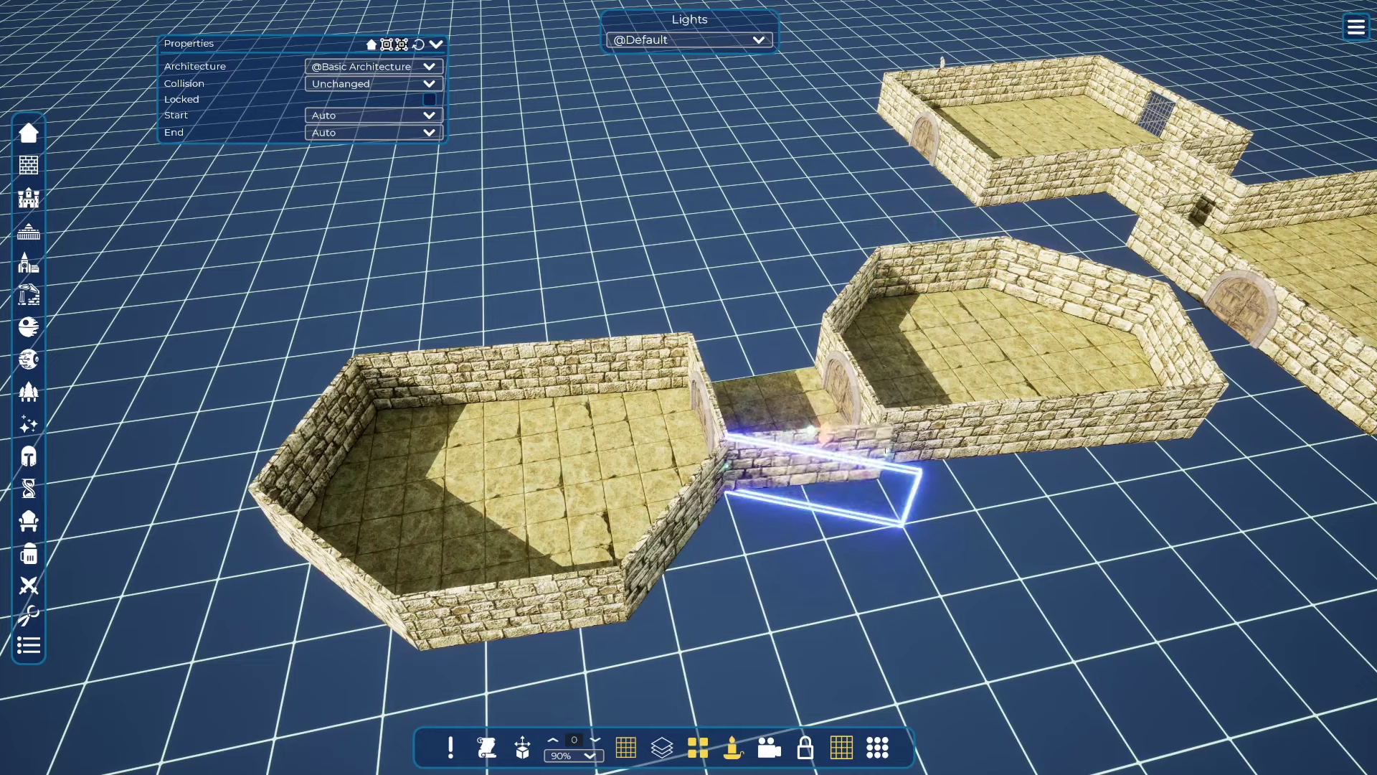
left_click(806, 446)
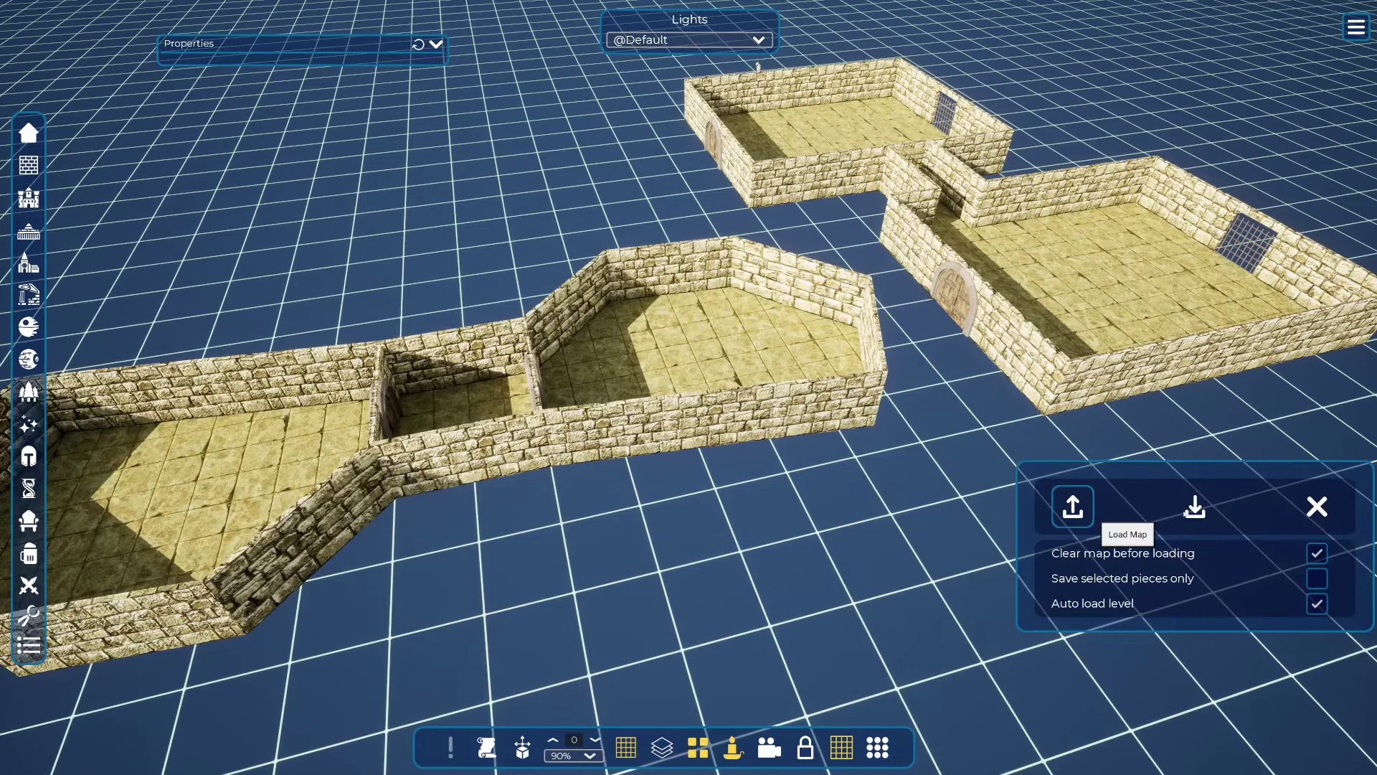
Save the dungeon map over one of the existing .mdmap files in the Maps folder
left_click(1194, 507)
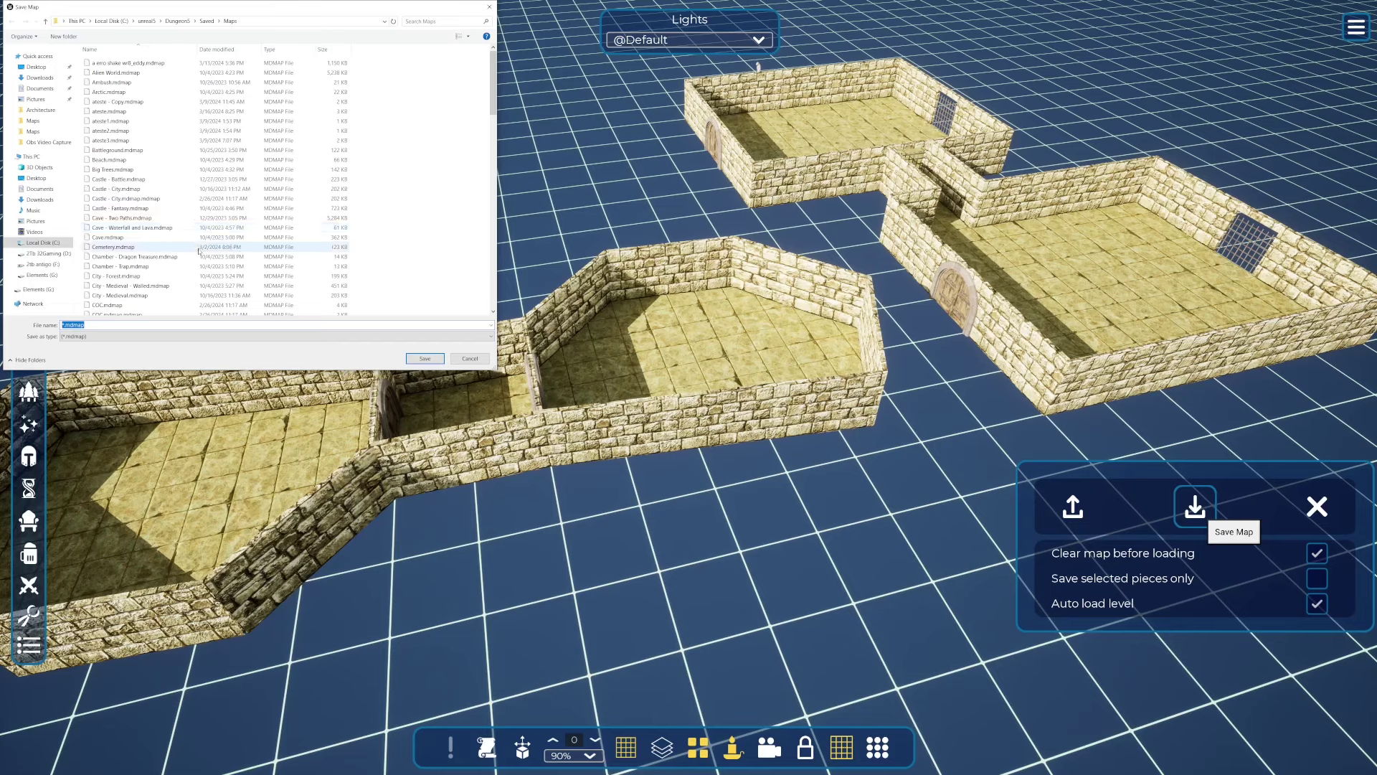
left_click(119, 112)
left_click(424, 358)
left_click(709, 393)
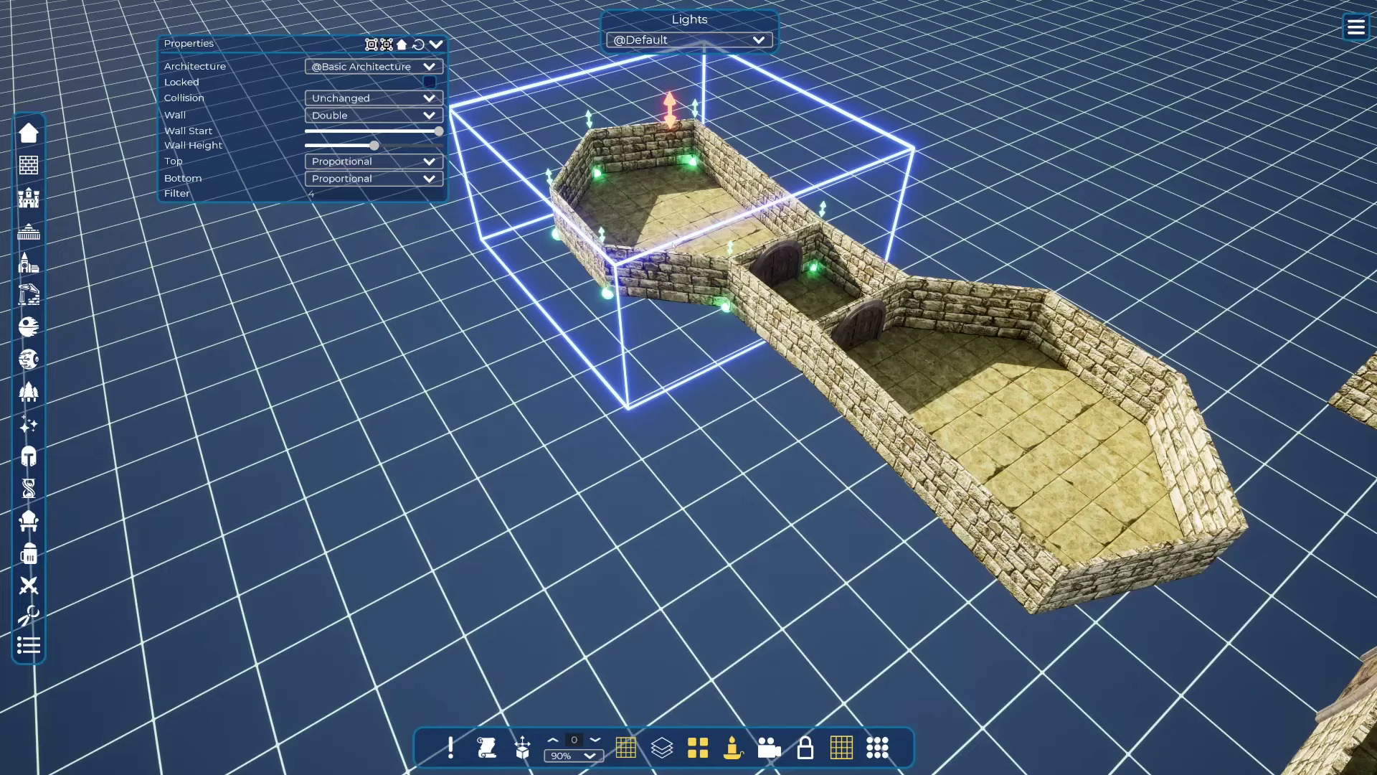
Place a custom floor beside the linked polygonal rooms and stretch its points into a five-cornered polygon
left_click(29, 615)
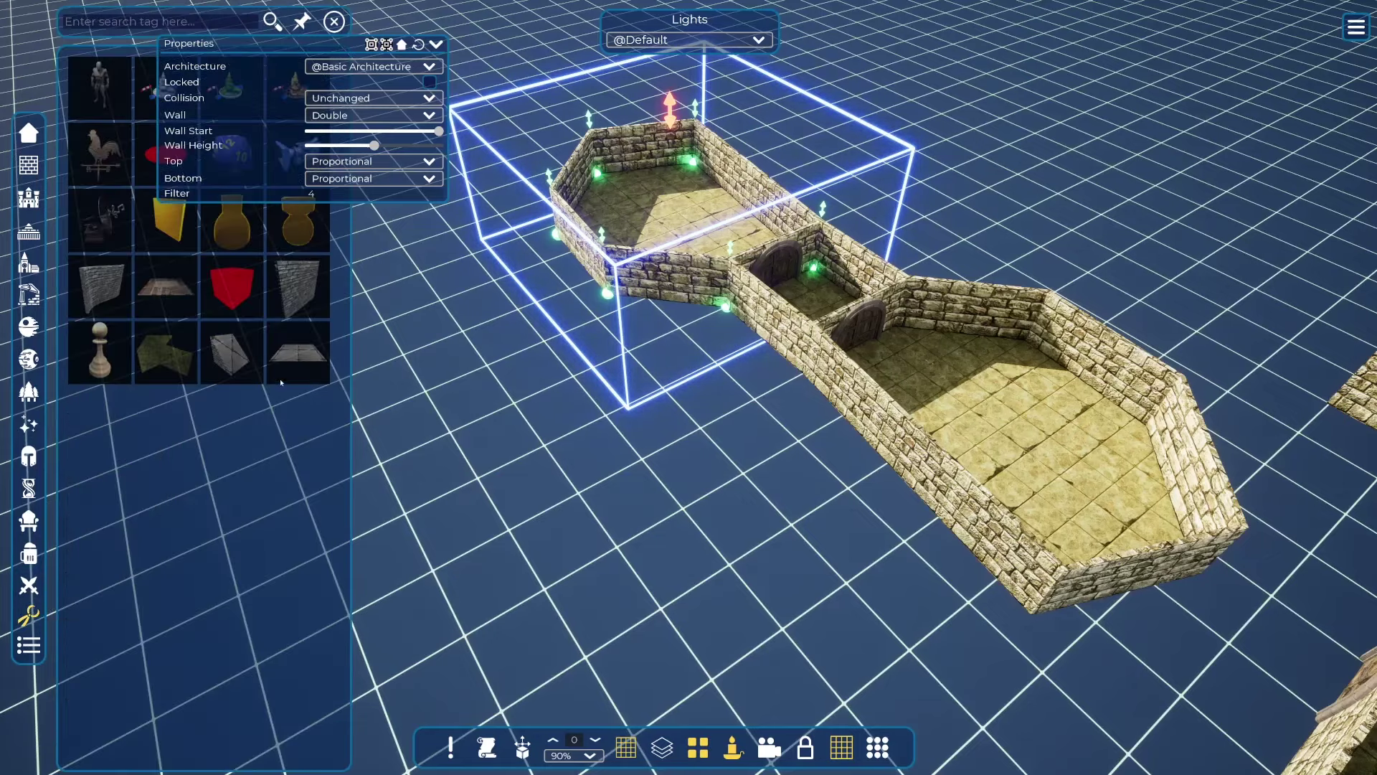
left_click(299, 363)
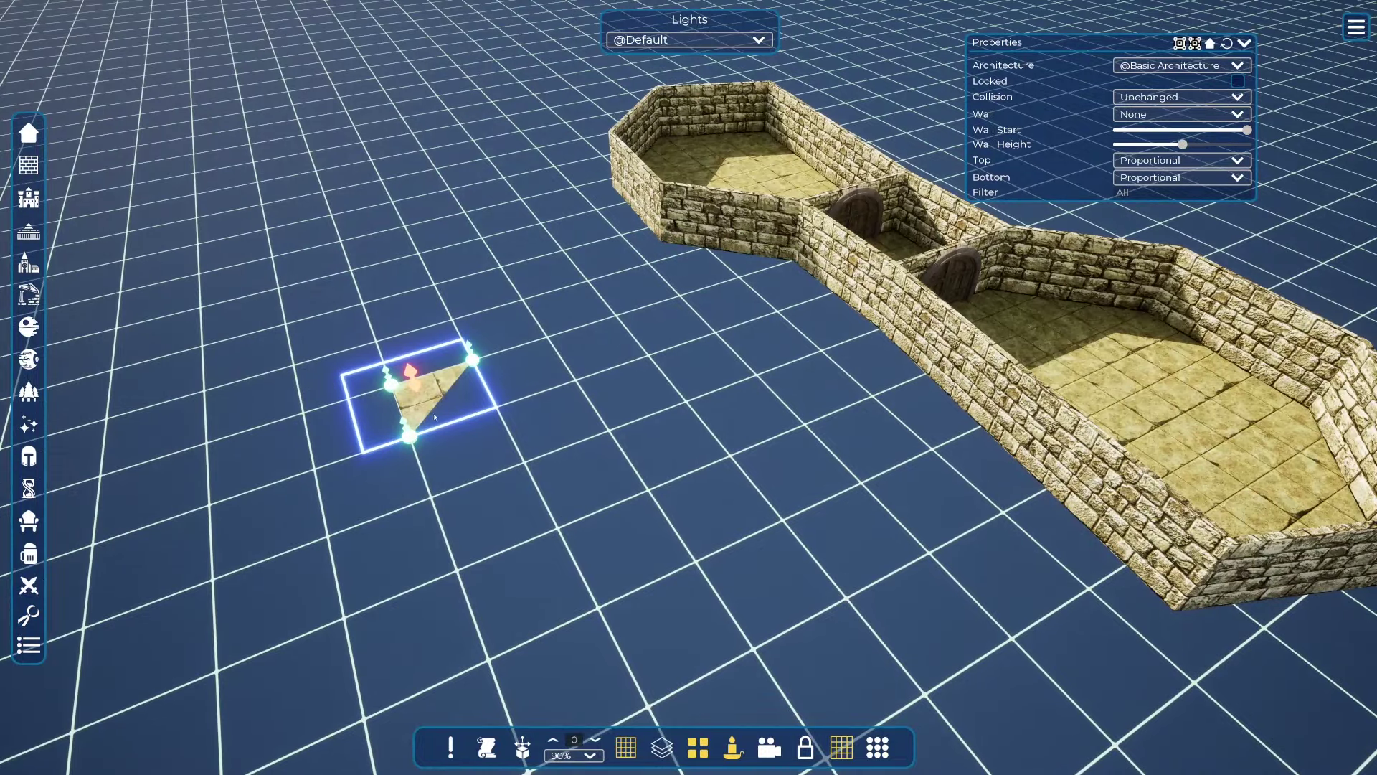
left_click_drag(435, 416, 785, 520)
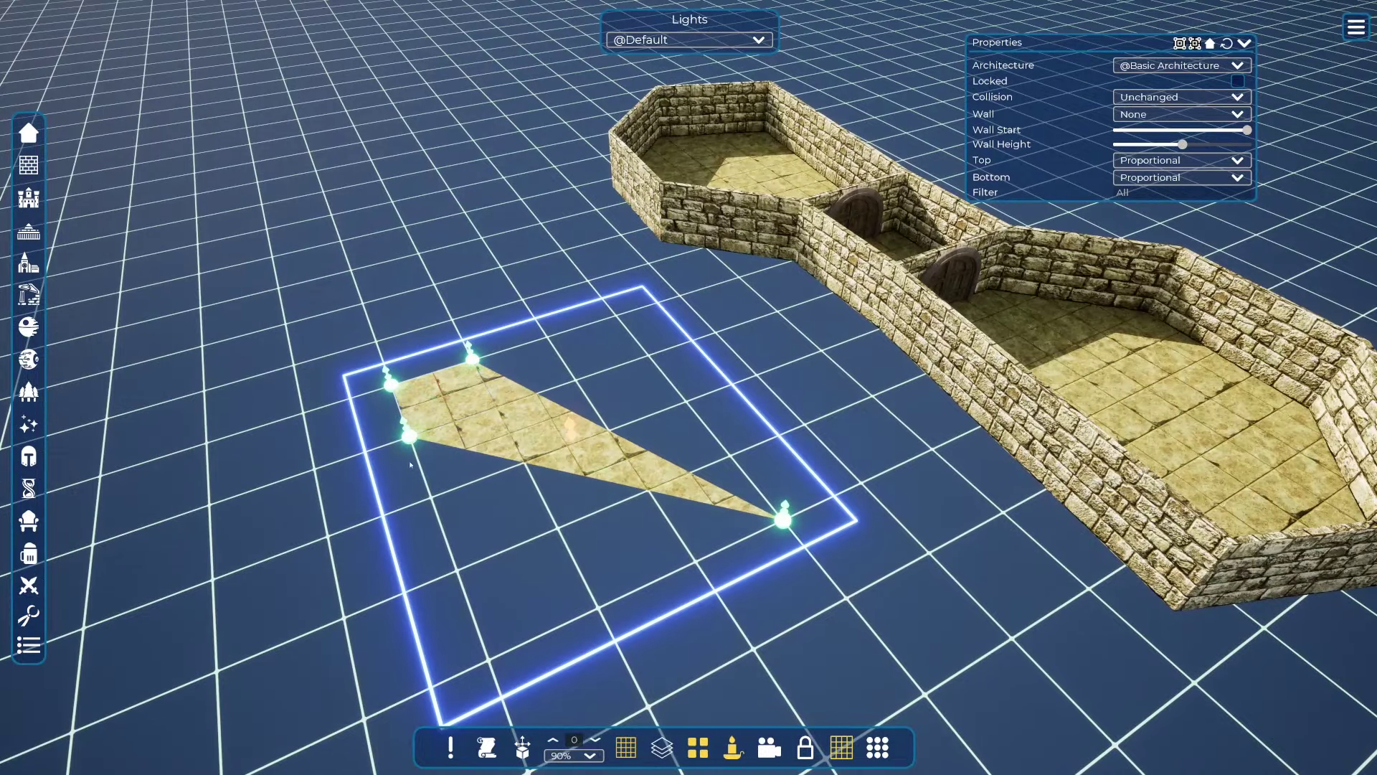
left_click_drag(409, 434, 487, 658)
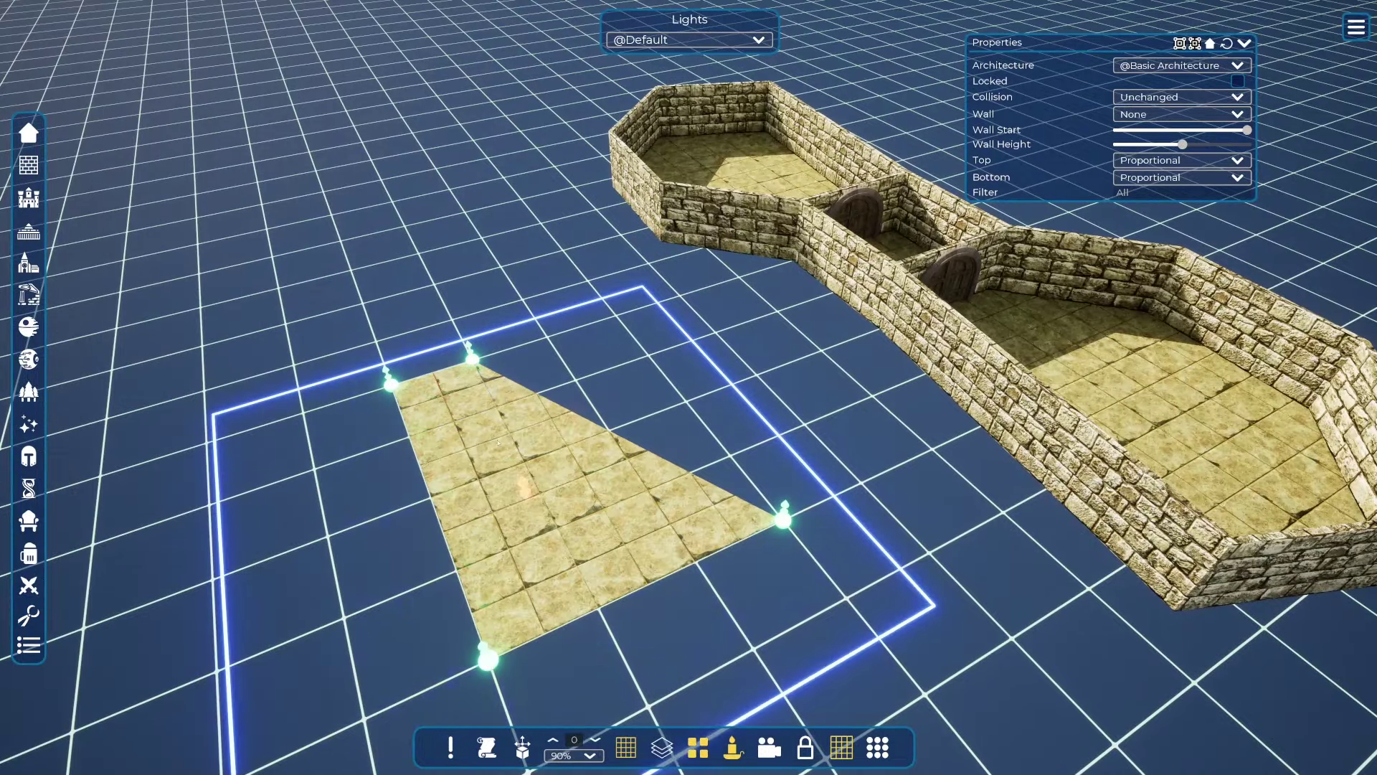
left_click_drag(474, 360, 610, 436)
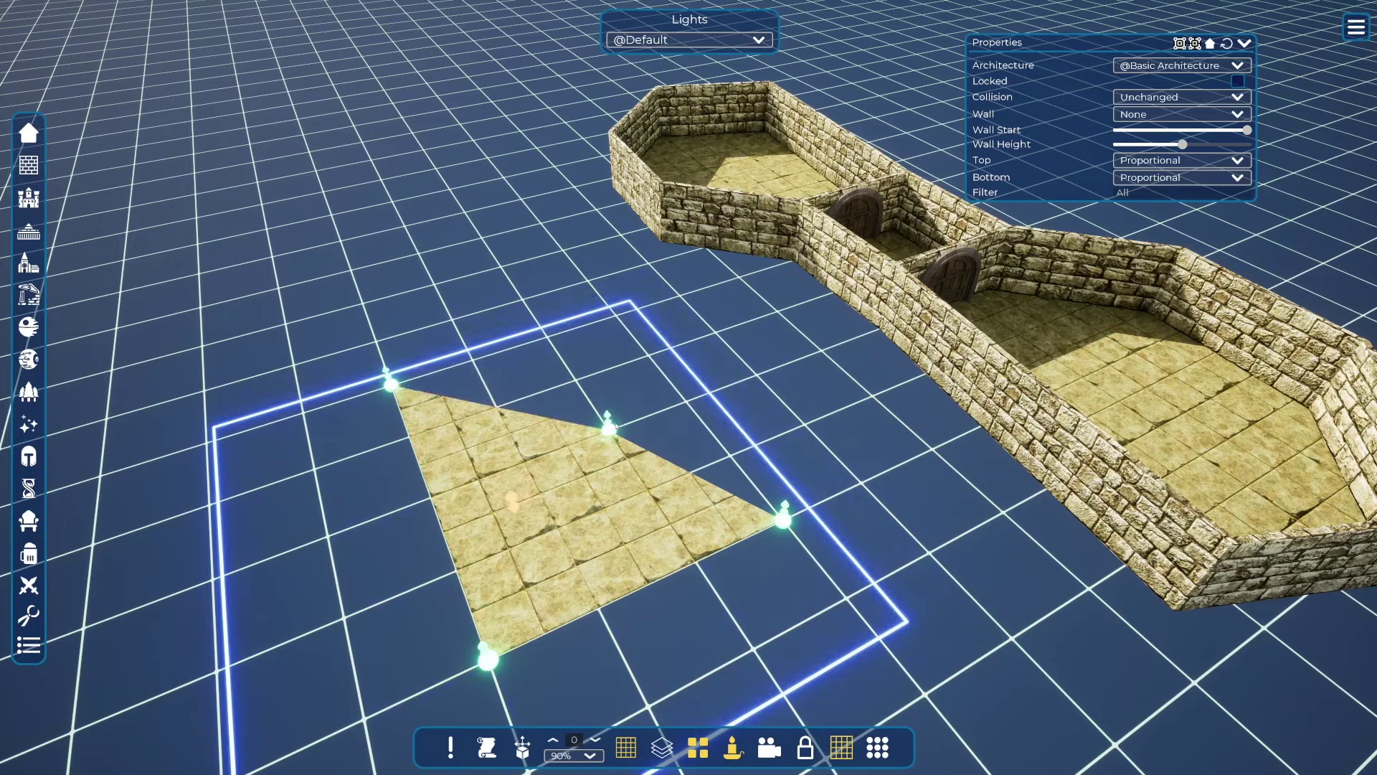
left_click_drag(579, 426, 547, 338)
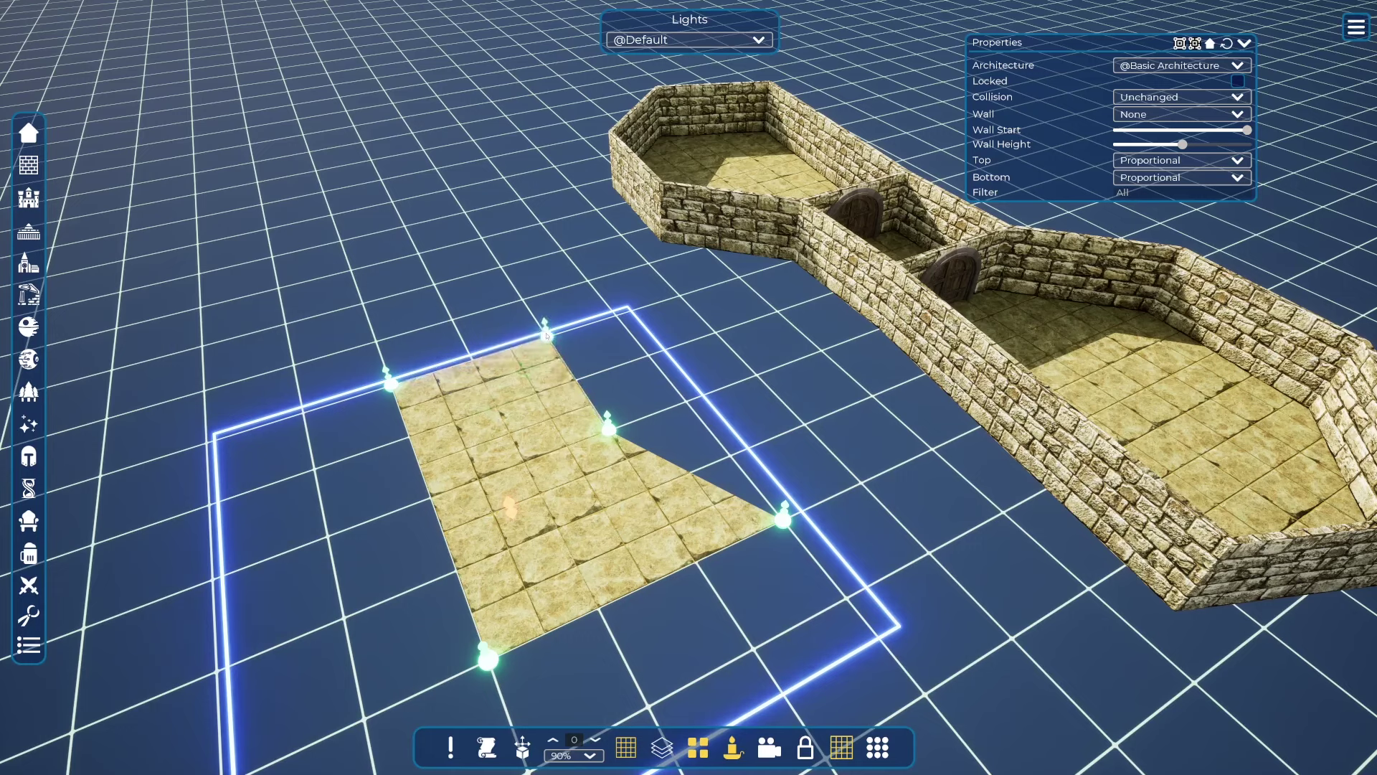
left_click_drag(607, 429, 685, 397)
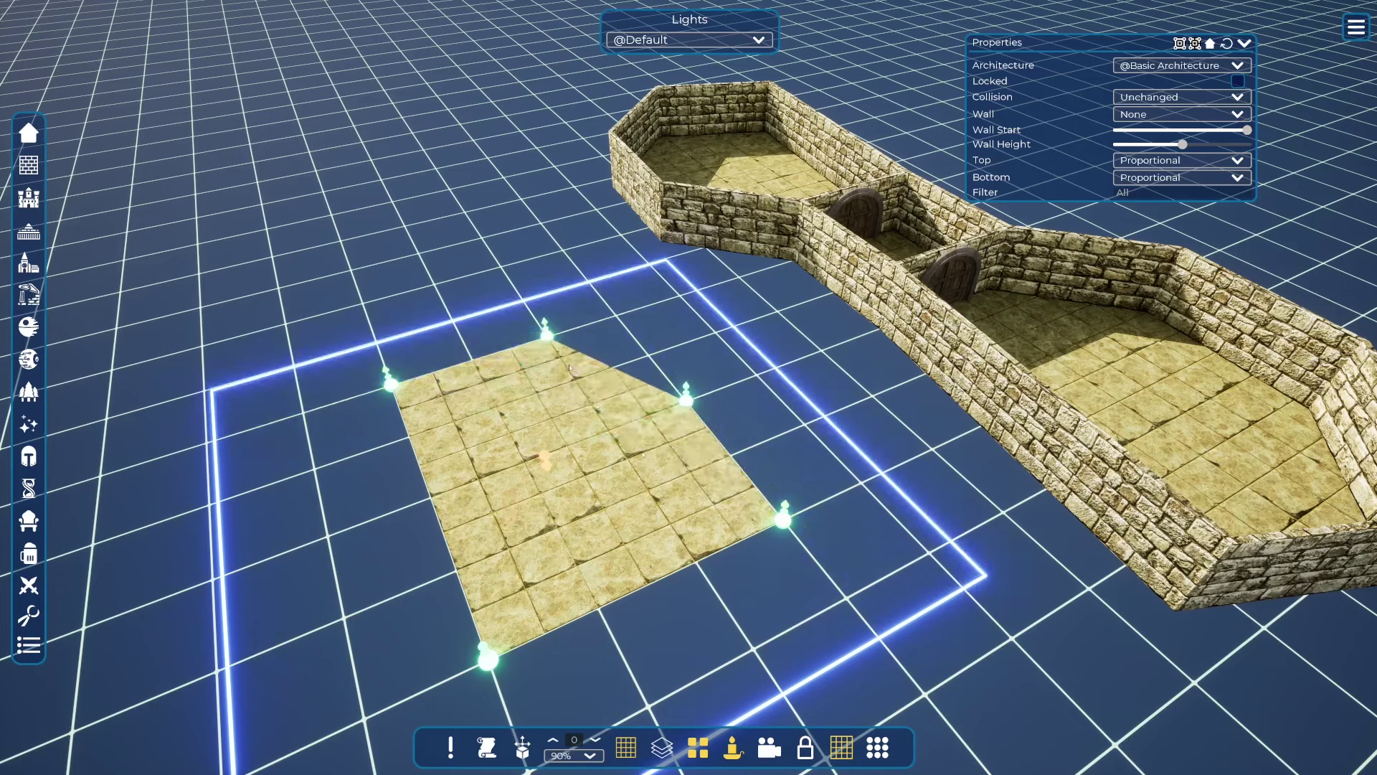
Raise two neighbouring corners on one edge of the new custom floor in stages to form a sloping ramp
right_click_drag(559, 417, 681, 392)
key("a")
key("w")
key("a")
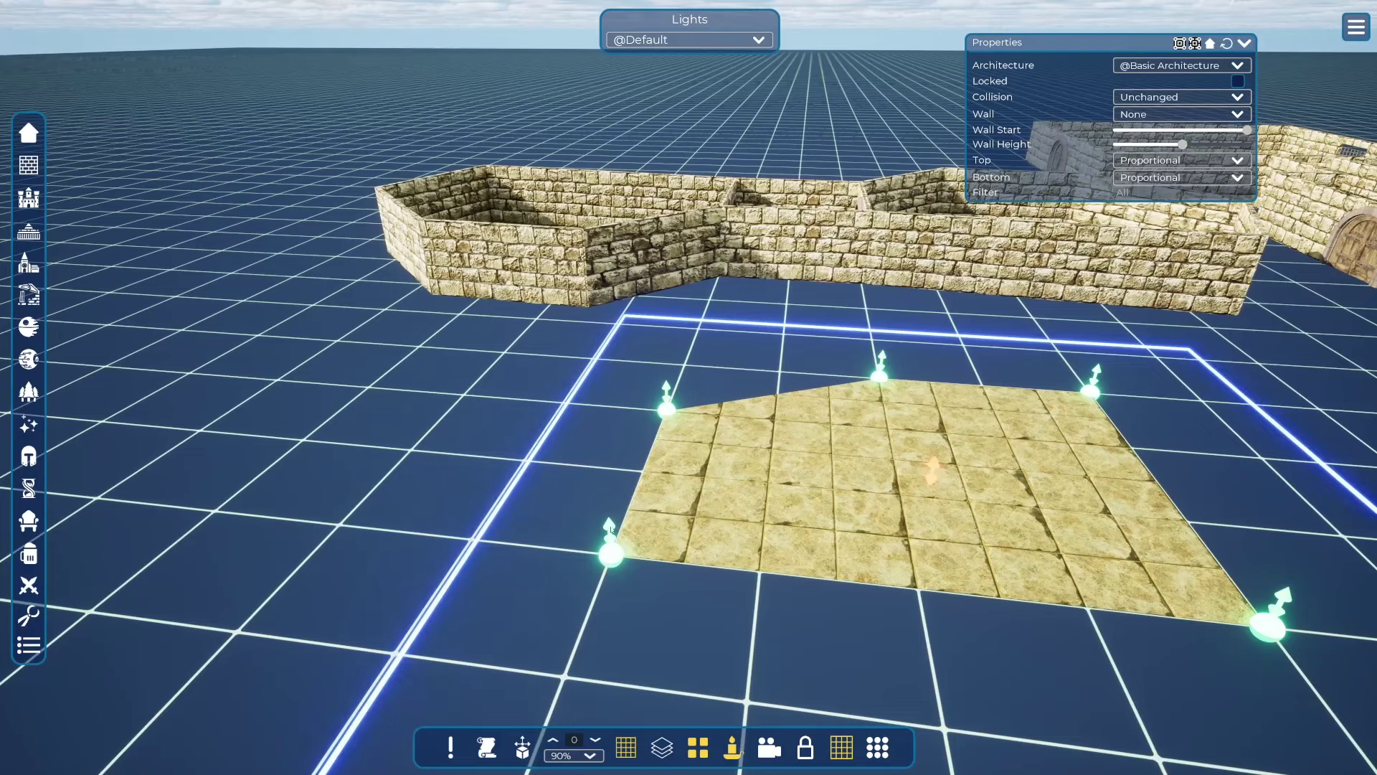
left_click_drag(610, 529, 616, 461)
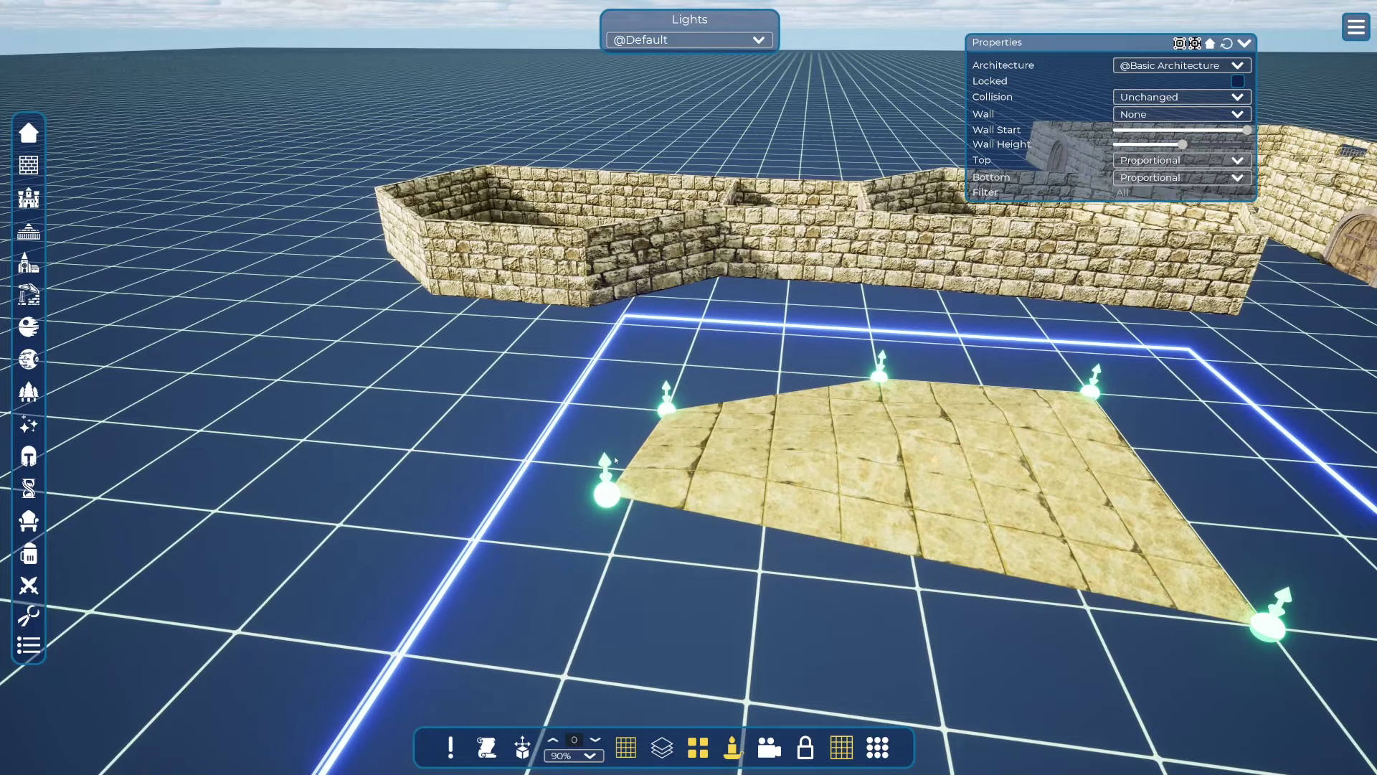
left_click(647, 425)
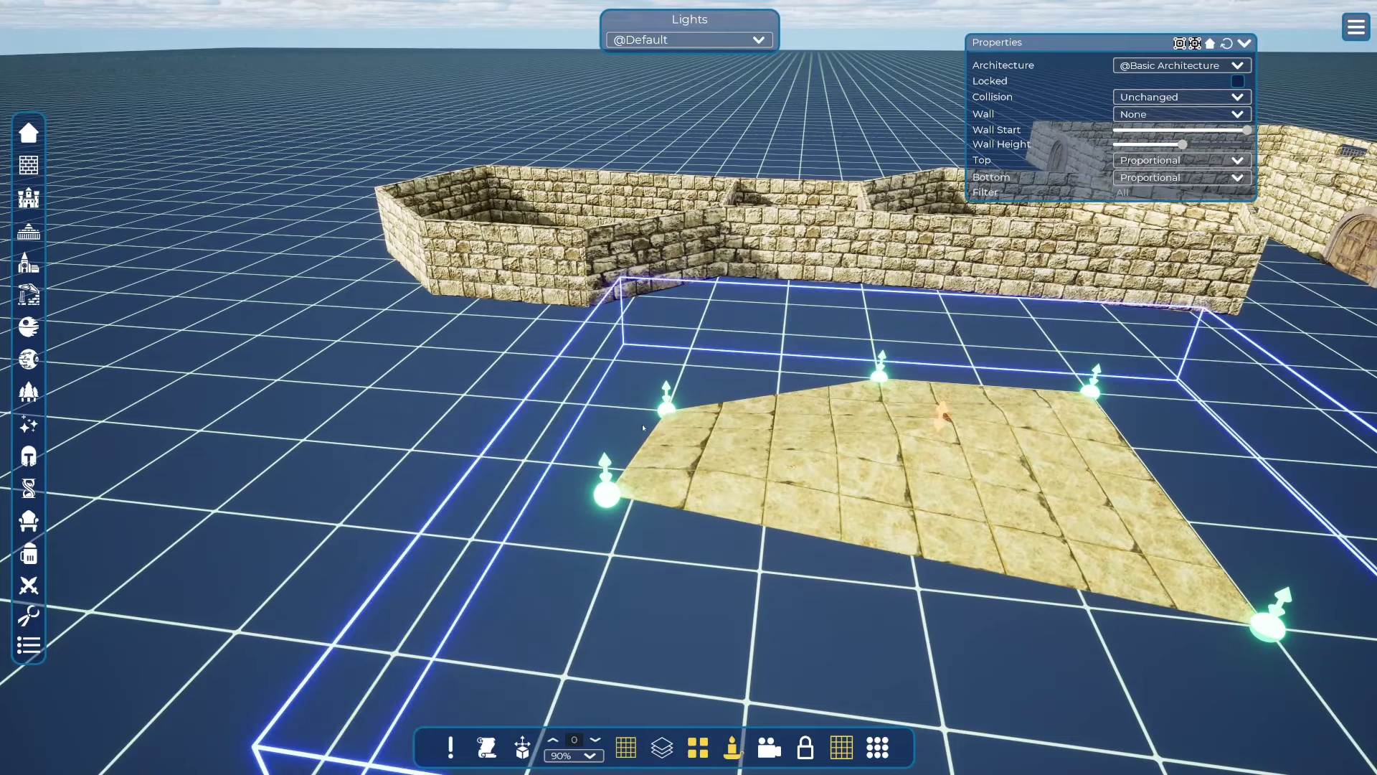
left_click_drag(666, 400, 683, 348)
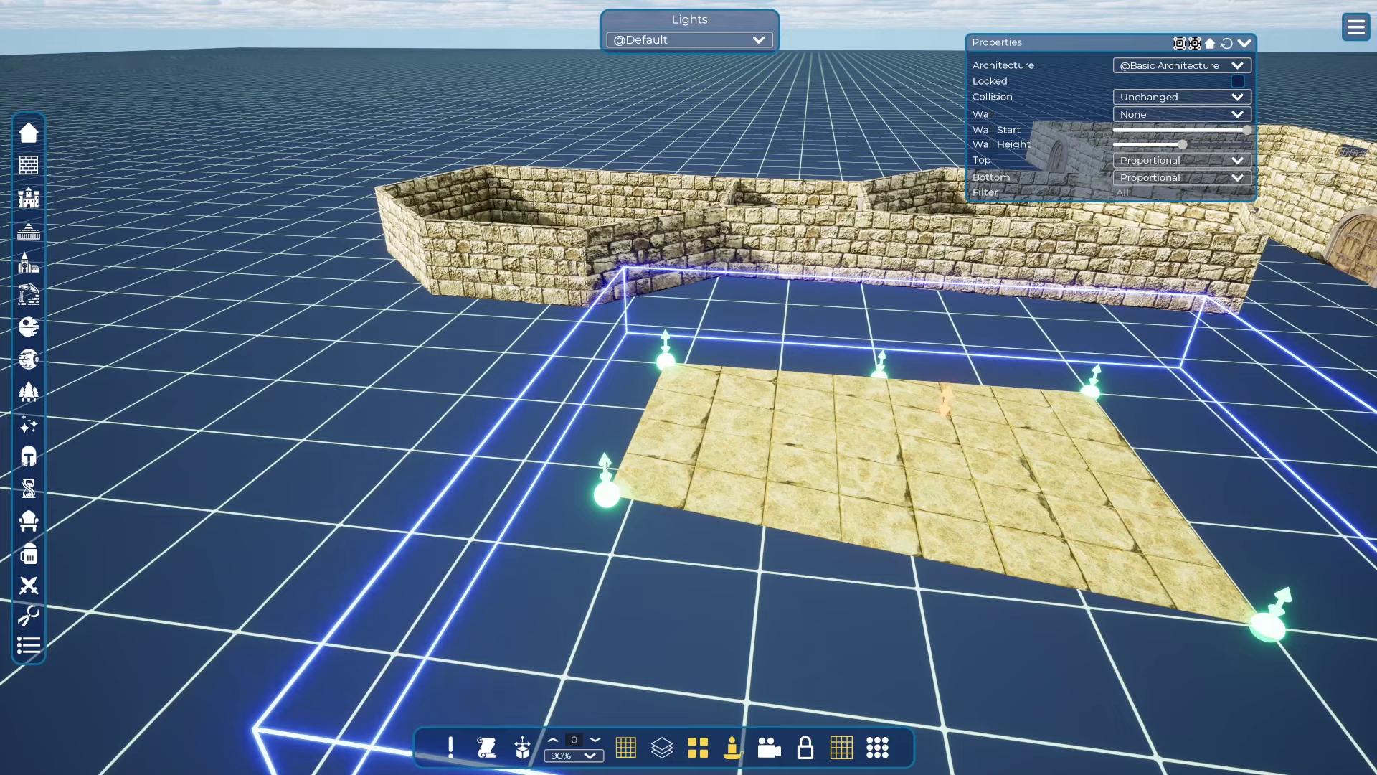
left_click_drag(607, 459, 611, 400)
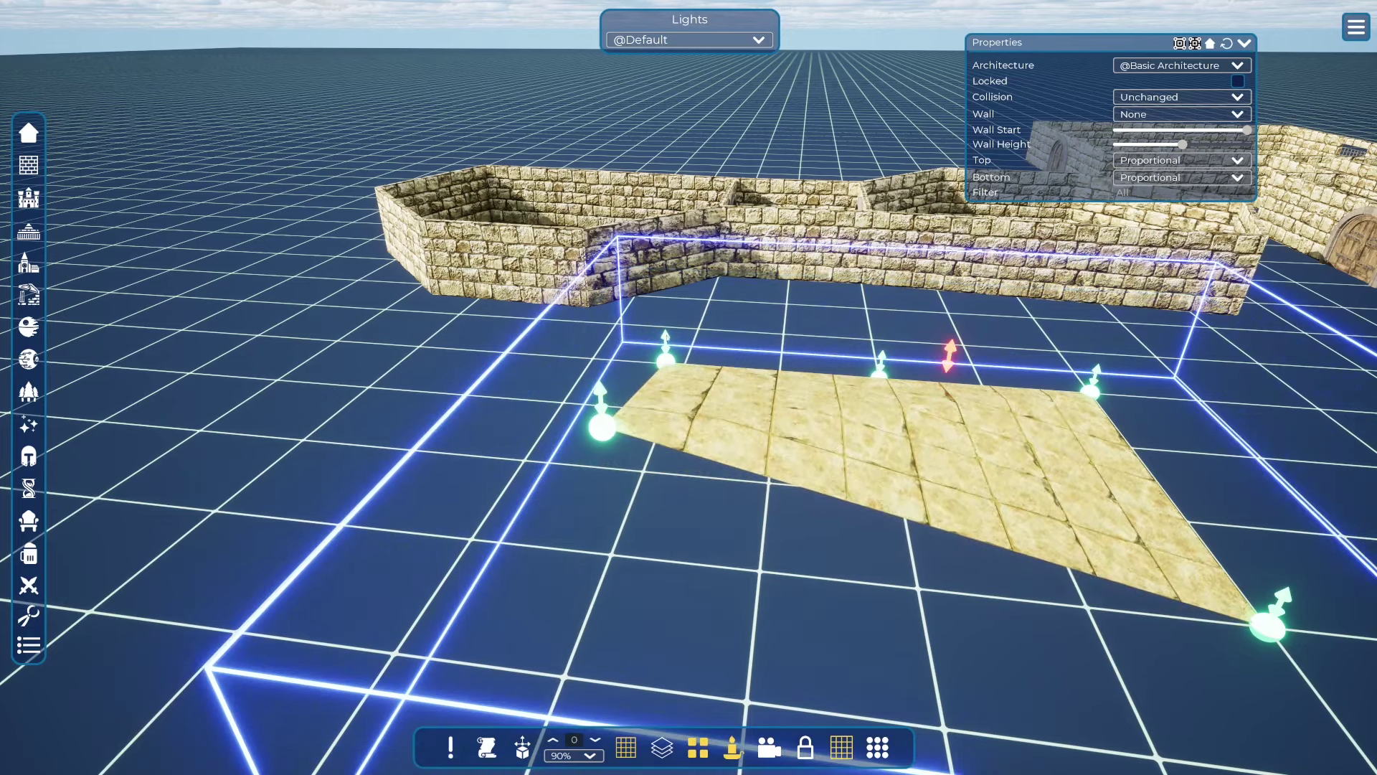
left_click_drag(665, 339, 664, 284)
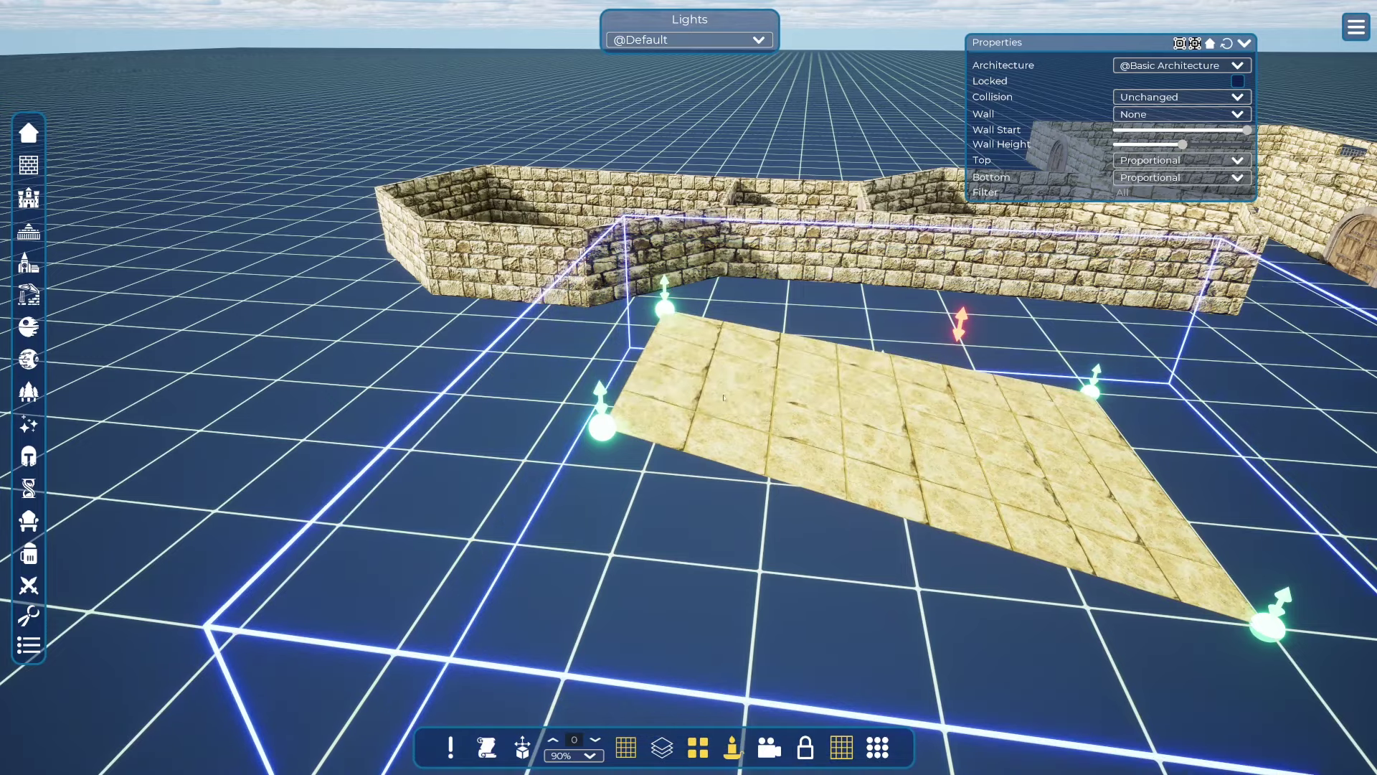
Raise the working grid level to 1, above the ground floor
left_click(553, 741)
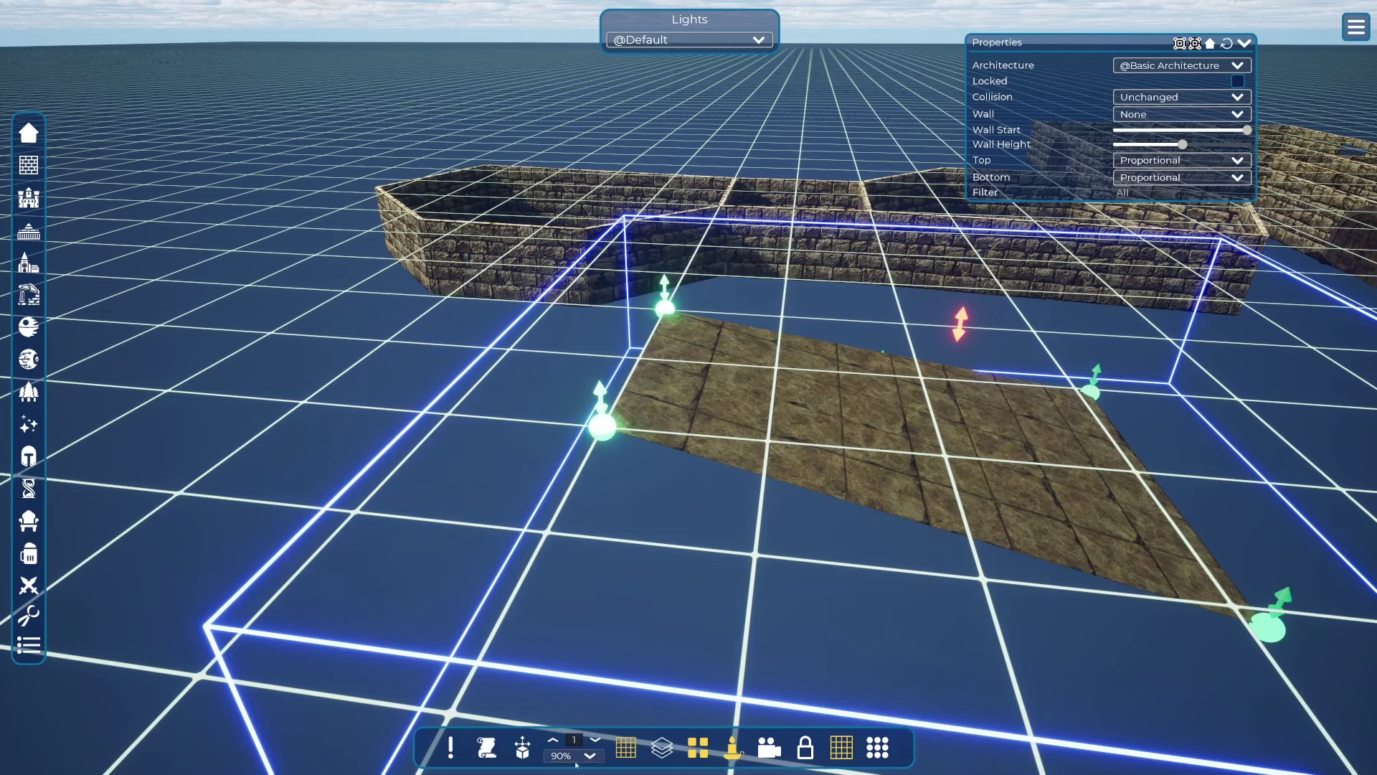
key("a")
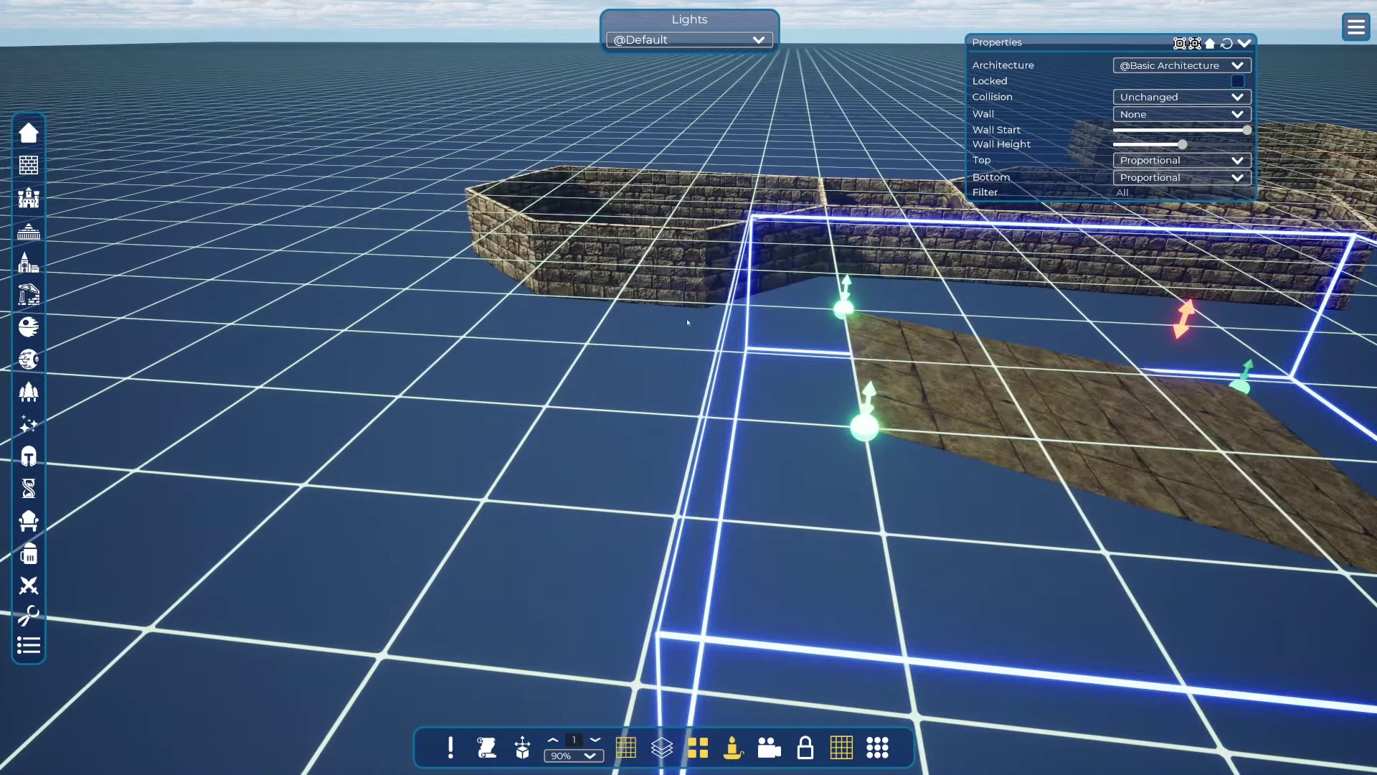
right_click_drag(688, 387, 707, 488)
key("e")
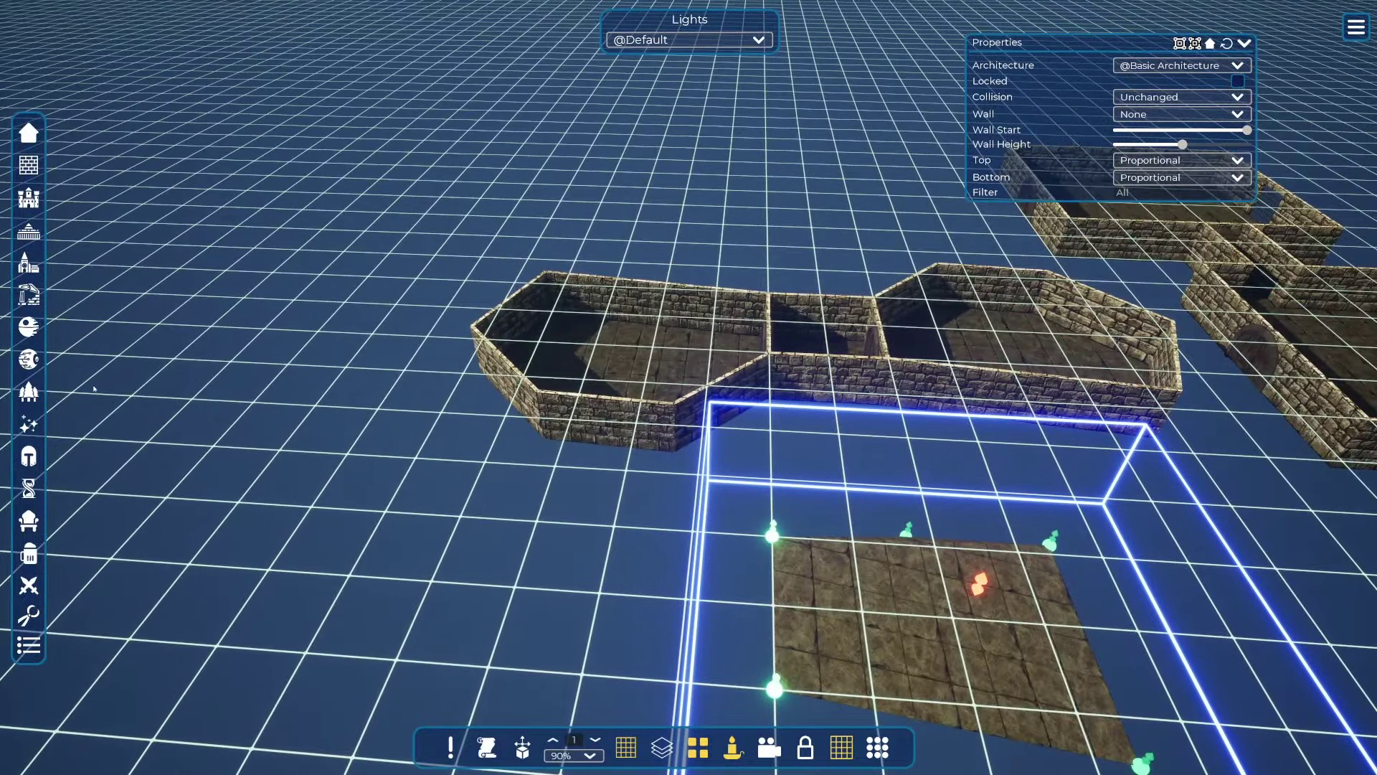
Place a flat custom floor at level 1, stretch it into a rectangle along the ramp's raised edge, and return the grid level to 0
left_click(28, 615)
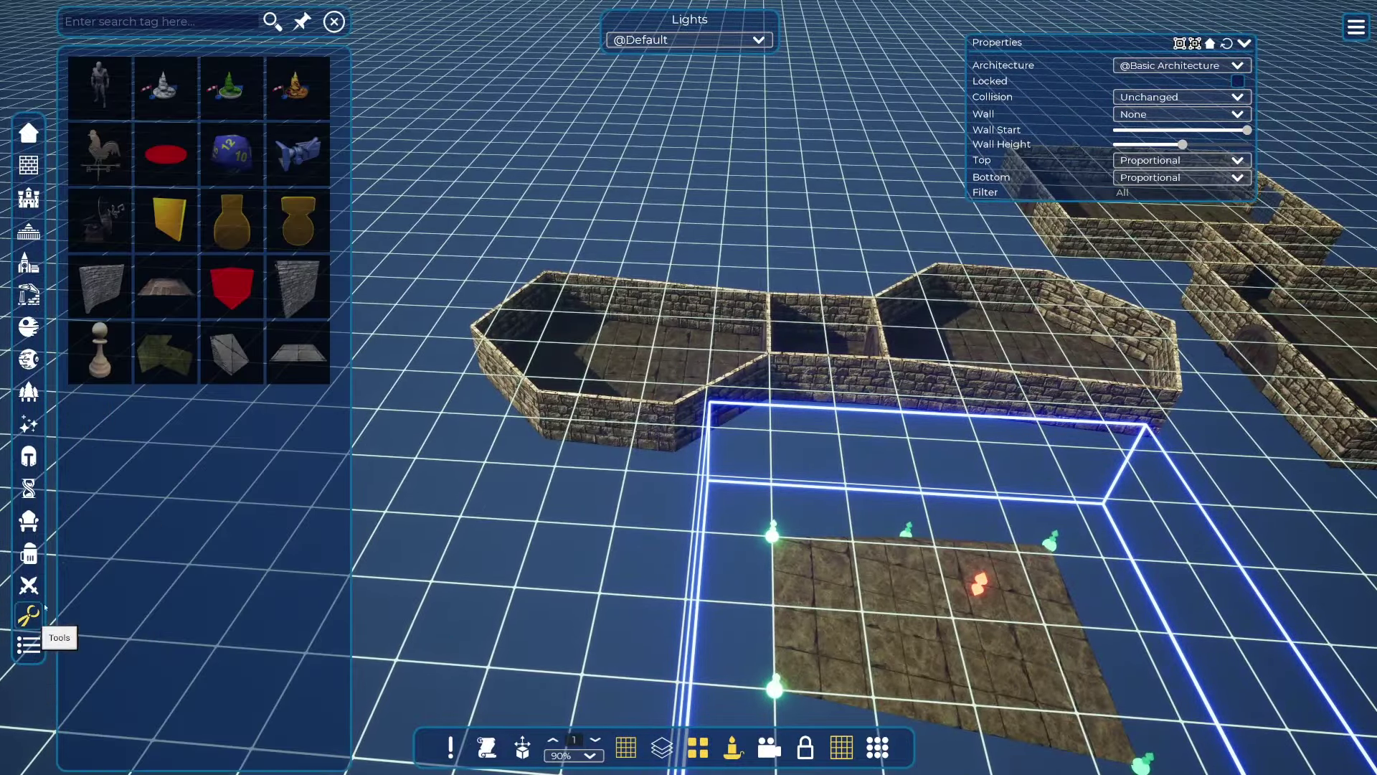
left_click(297, 351)
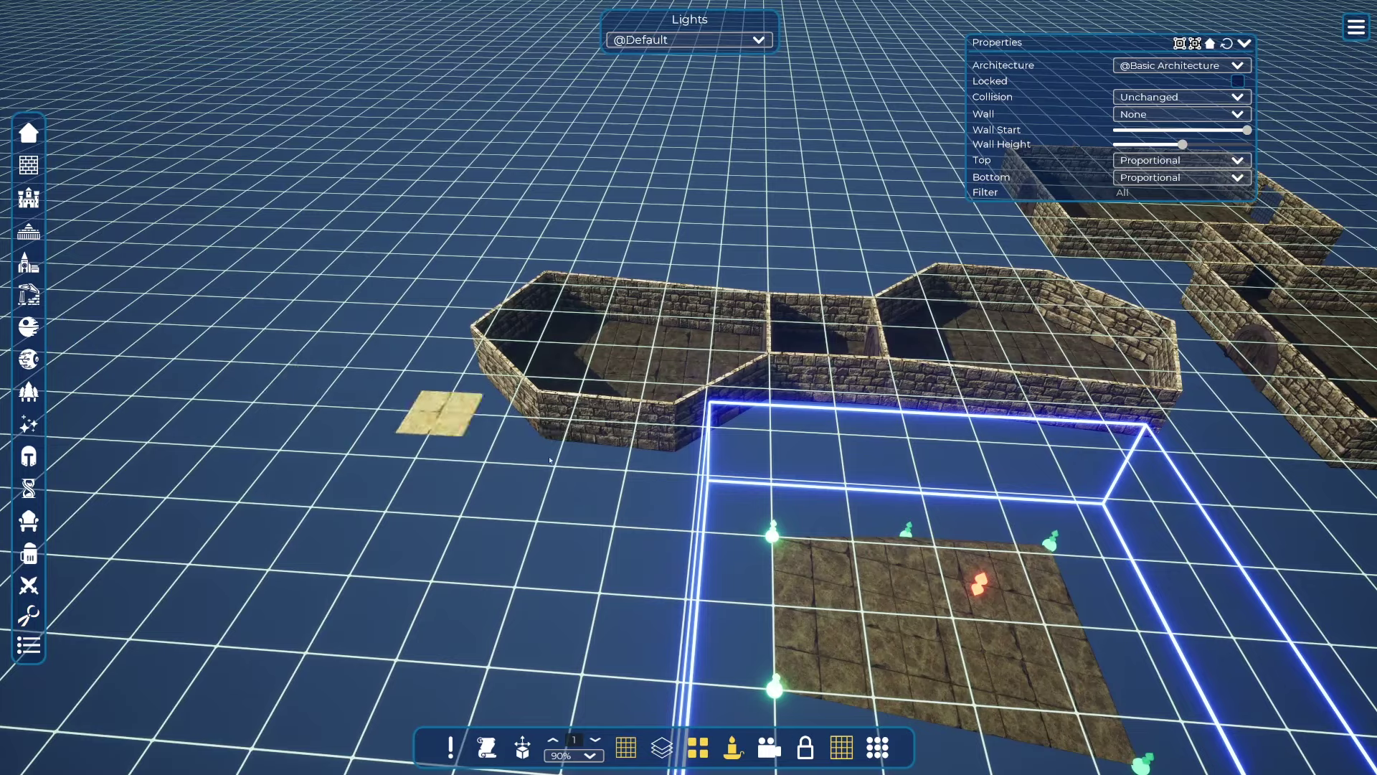
left_click(735, 575)
scroll(735, 575, "down", 2)
middle_click_drag(735, 574, 733, 544)
left_click_drag(685, 430, 457, 441)
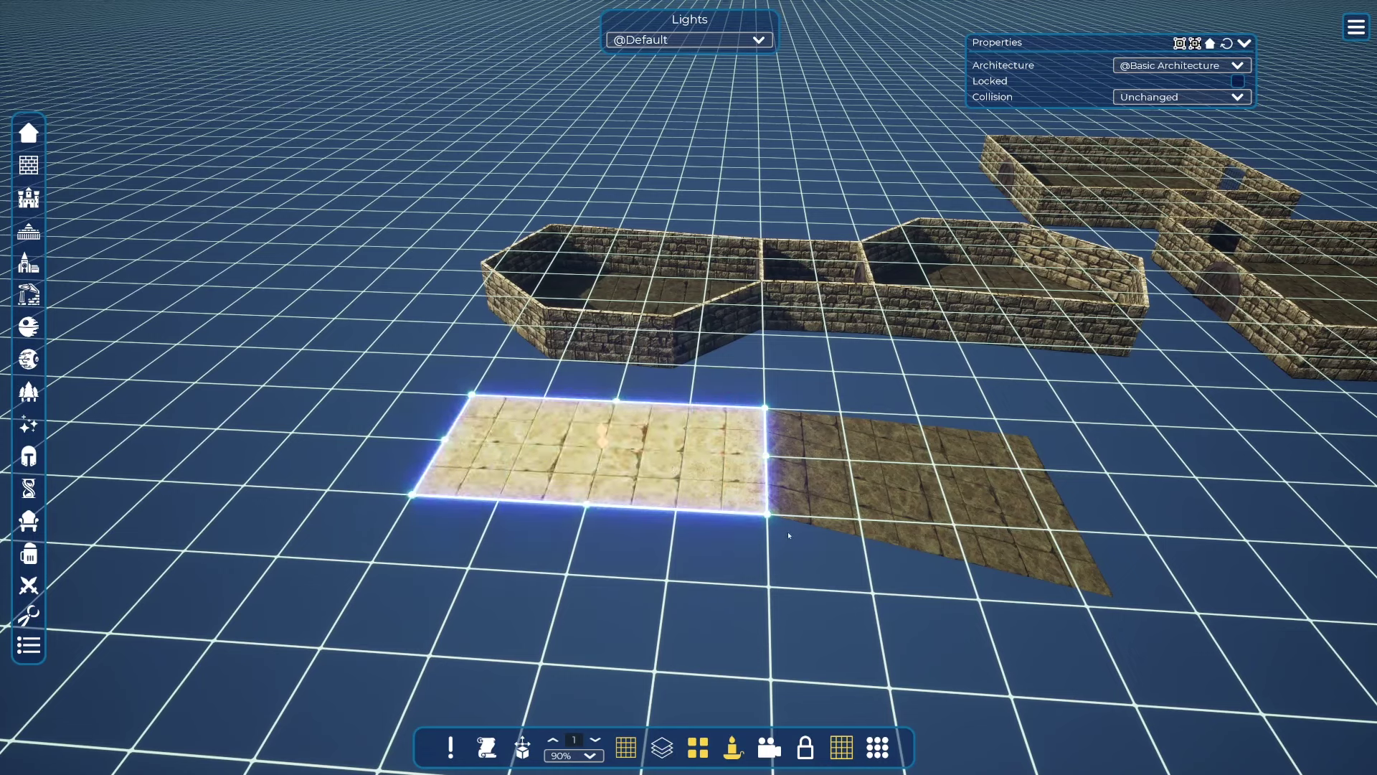
left_click(596, 739)
right_click_drag(688, 387, 606, 269)
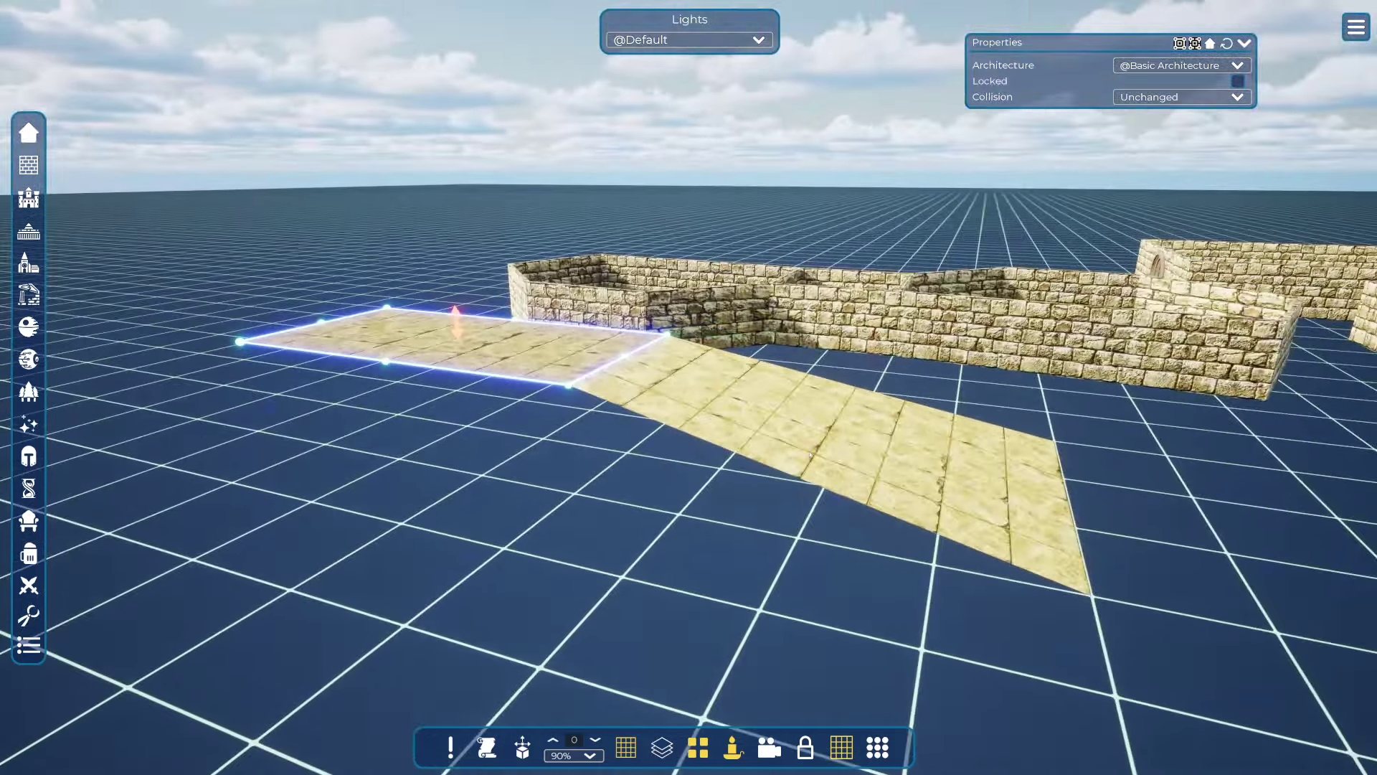
Select the ramp floor and set its Wall option to Single
left_click(825, 424)
key("s")
right_click_drag(825, 423, 808, 471)
key("e")
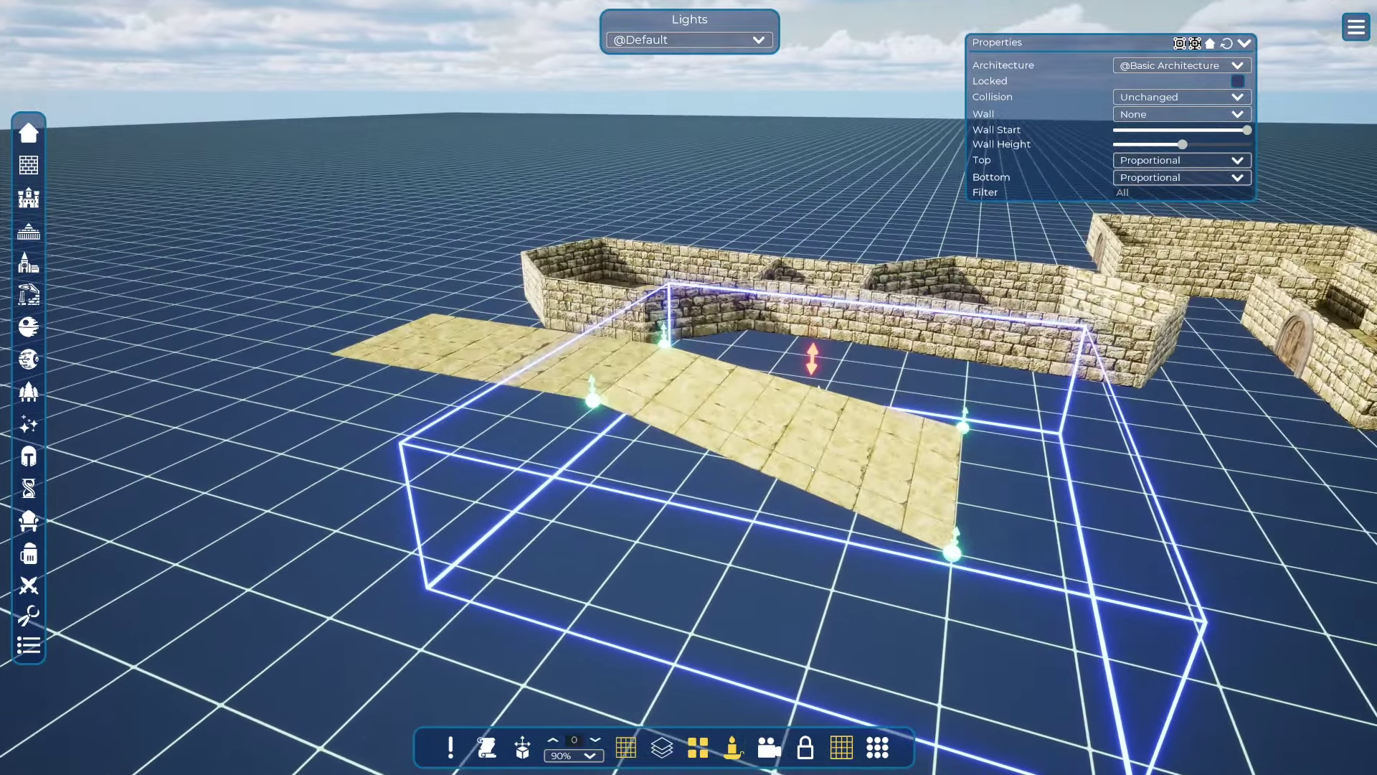
left_click(808, 471)
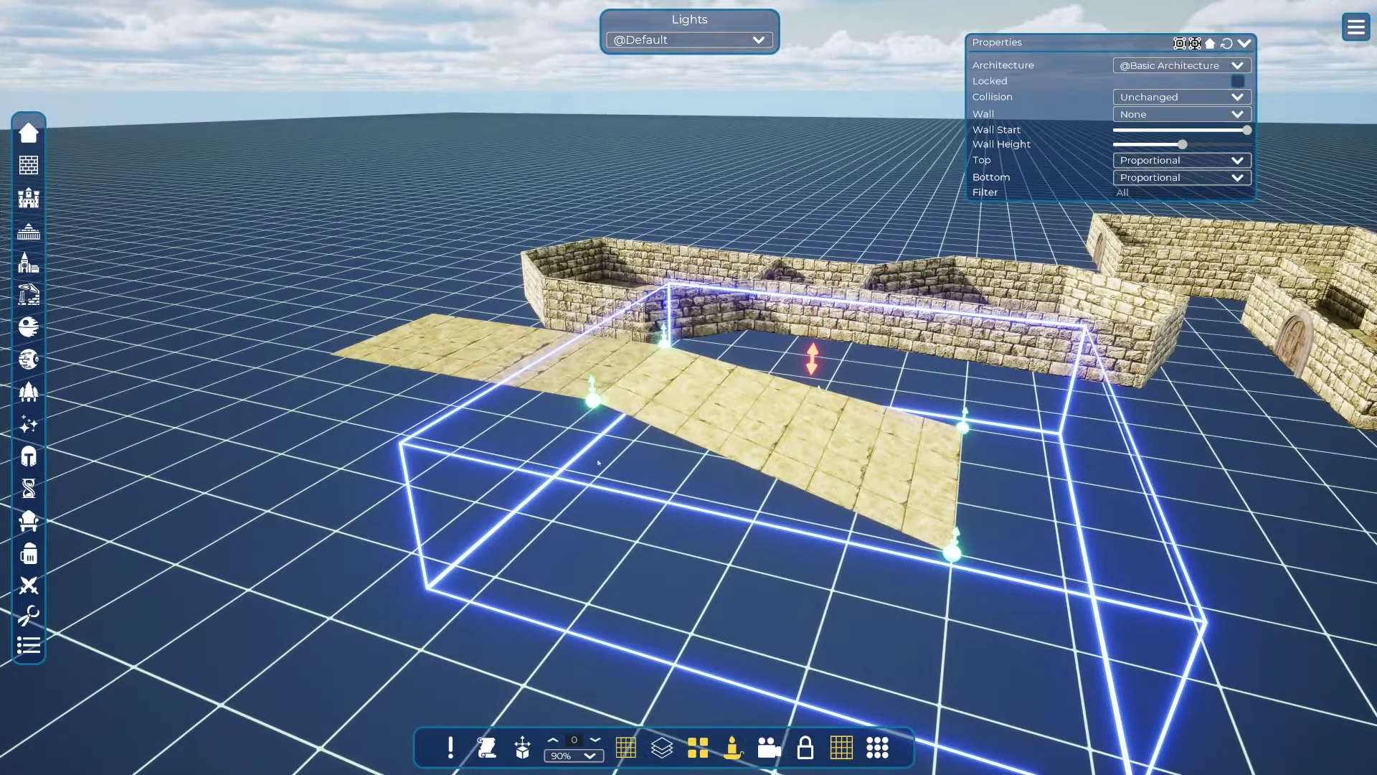
left_click_drag(1054, 44, 206, 138)
left_click(294, 210)
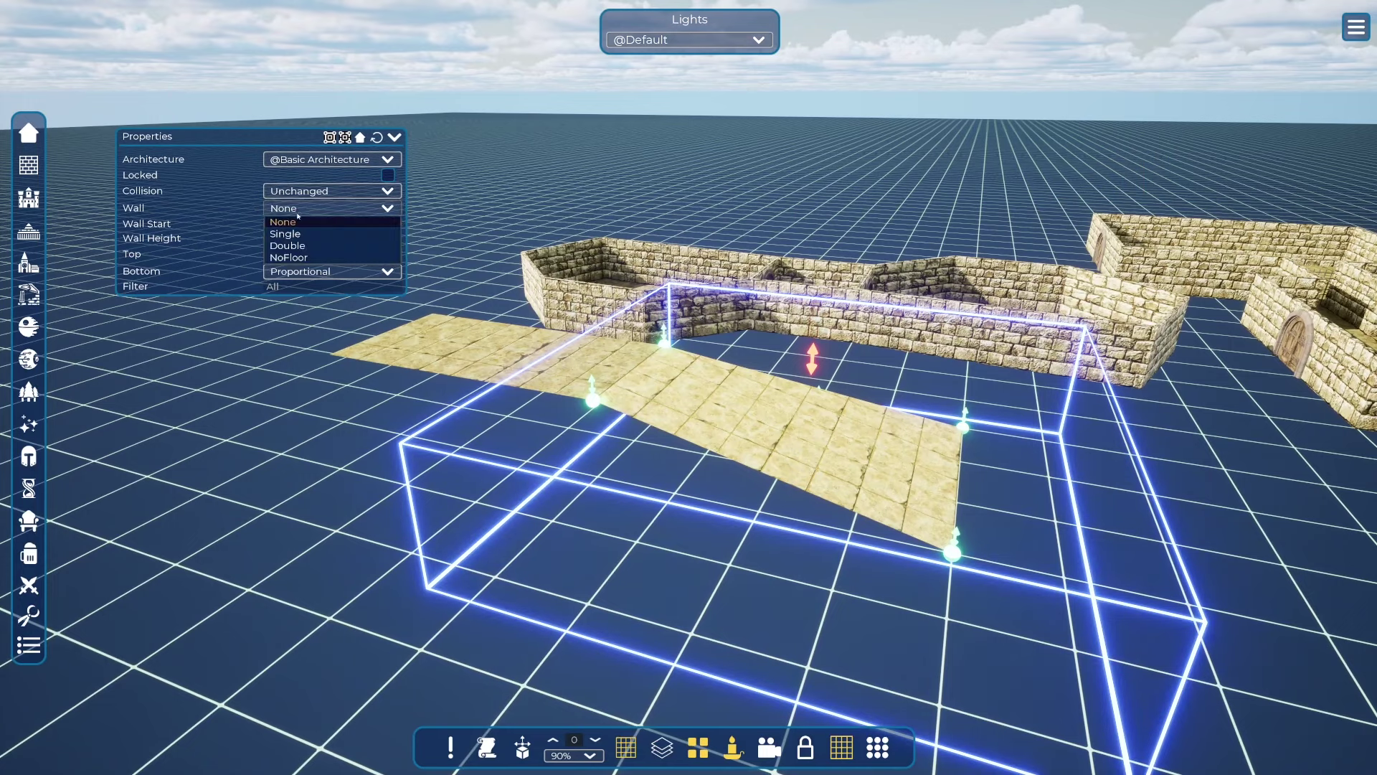
left_click(285, 234)
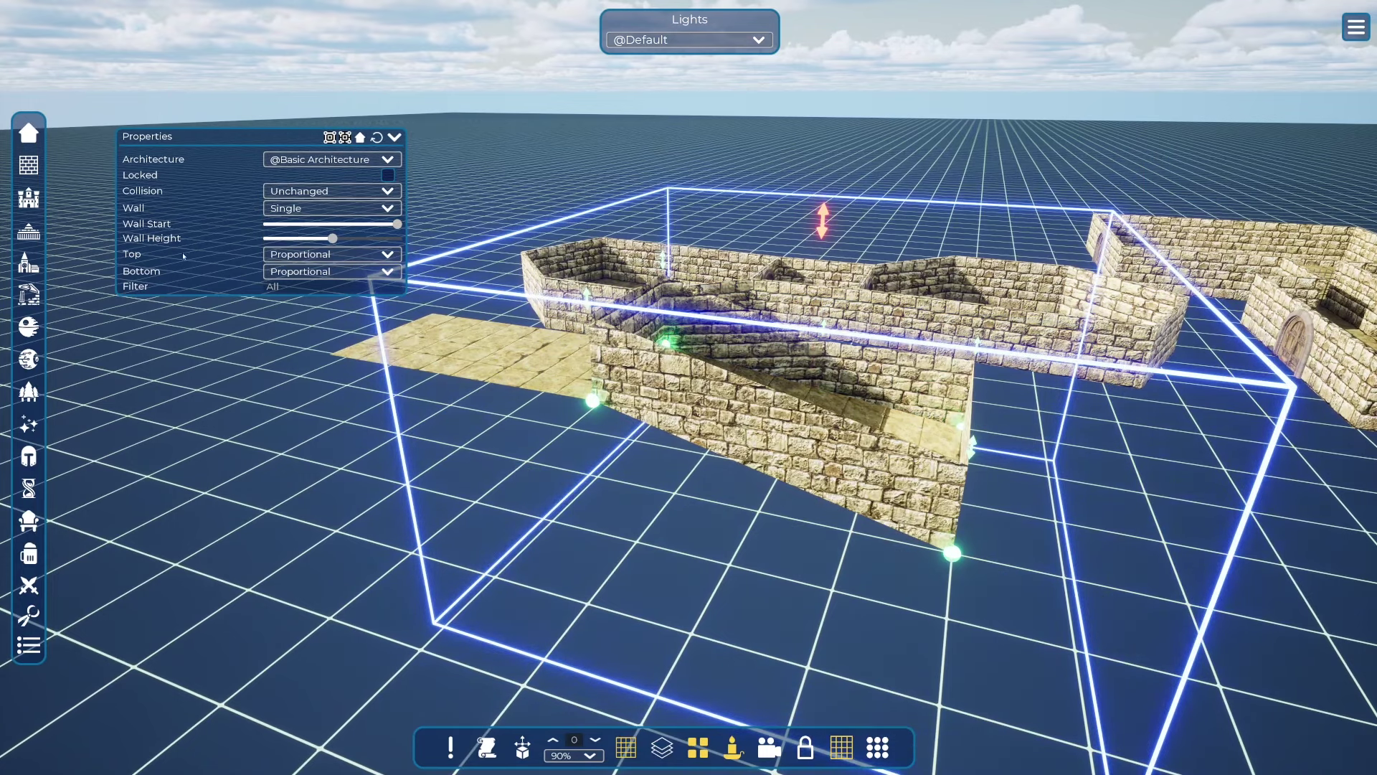
Set the ramp's Wall Start to its minimum and Bottom to Max so the walls fill the space beneath the slope
left_click_drag(397, 224, 245, 224)
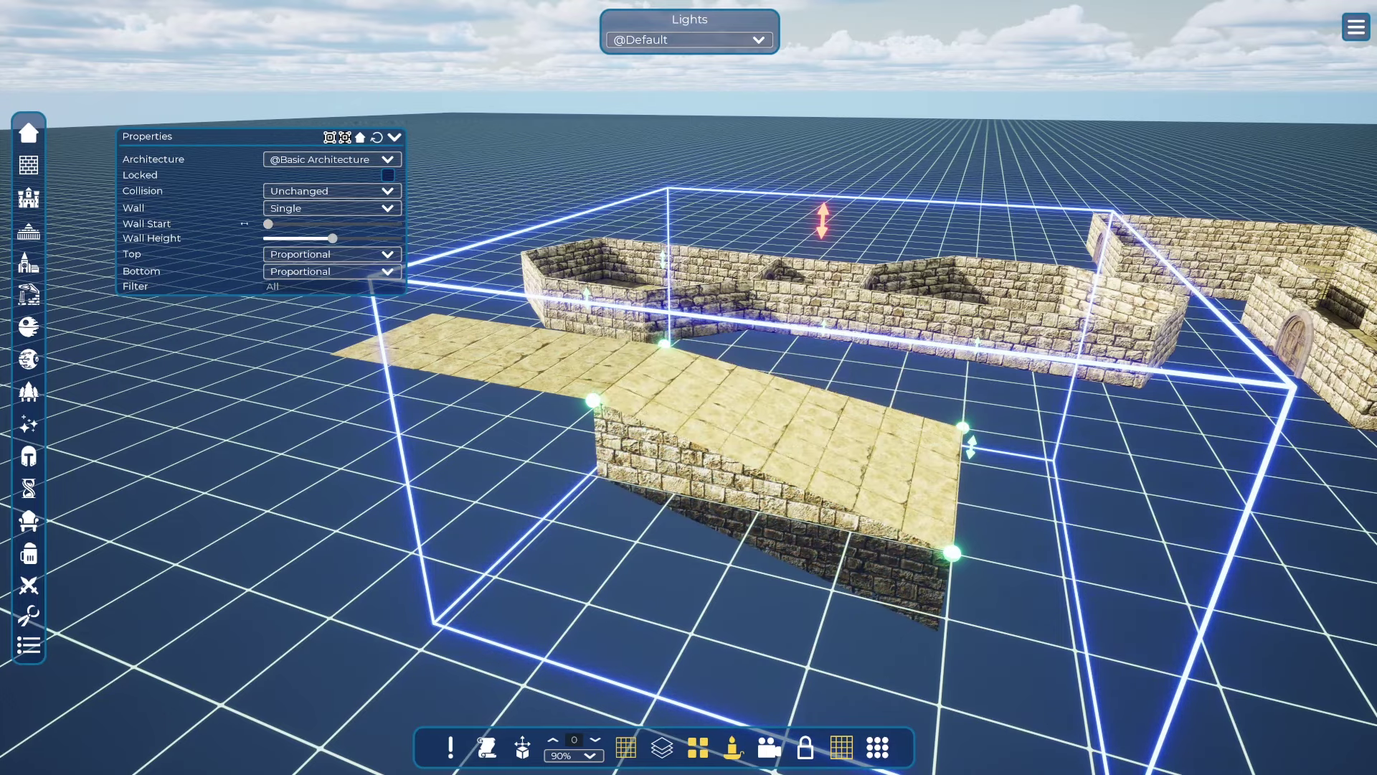
left_click(317, 275)
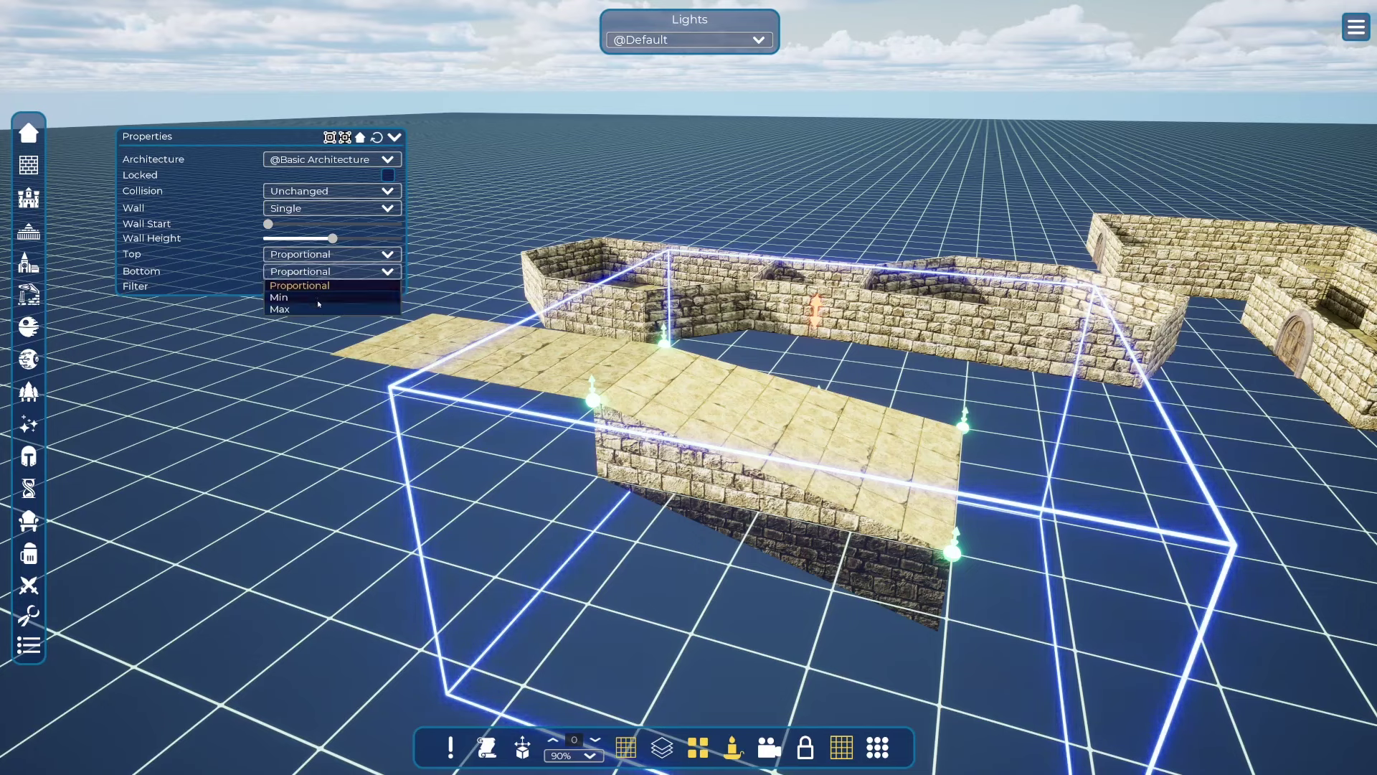
left_click(319, 309)
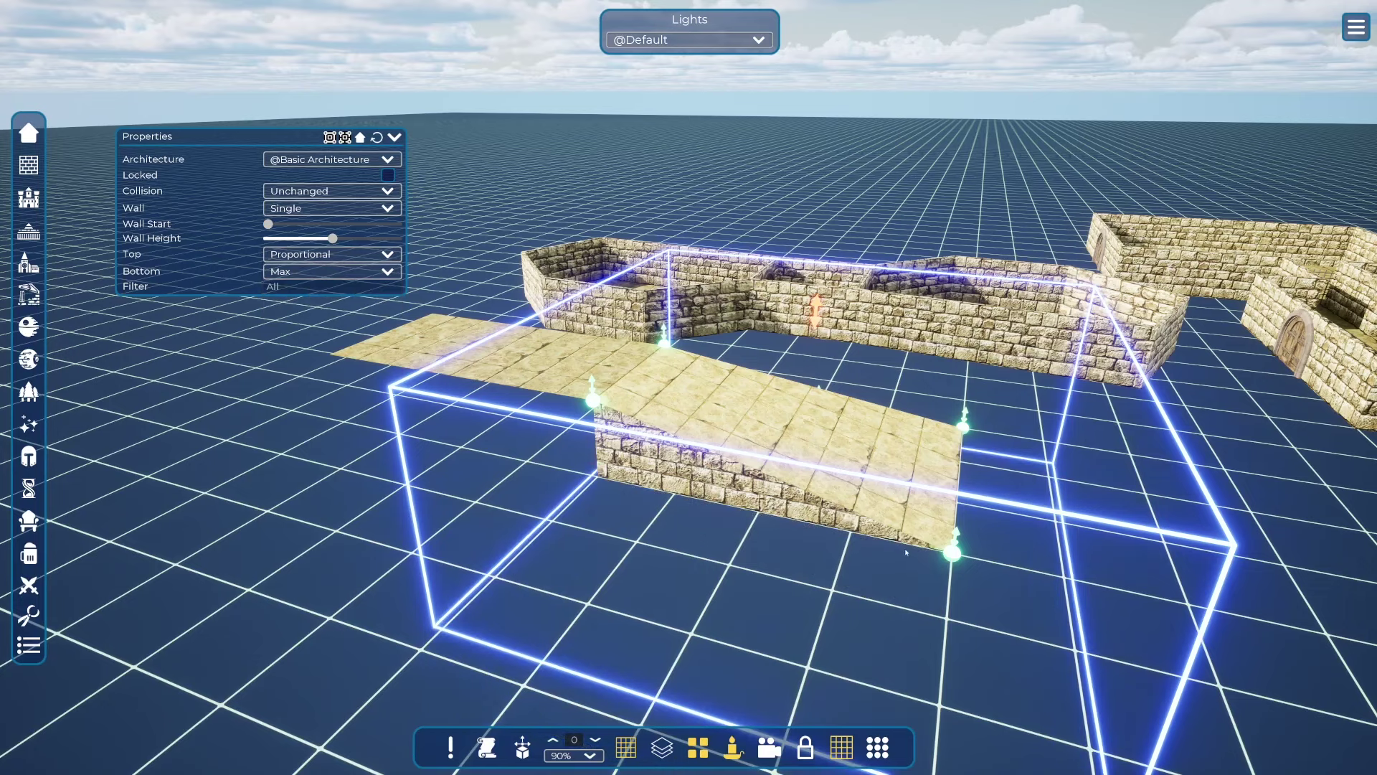
Examine the grated gateway in the rectangular room's outer wall from close up and from farther back
right_click_drag(688, 387, 746, 488)
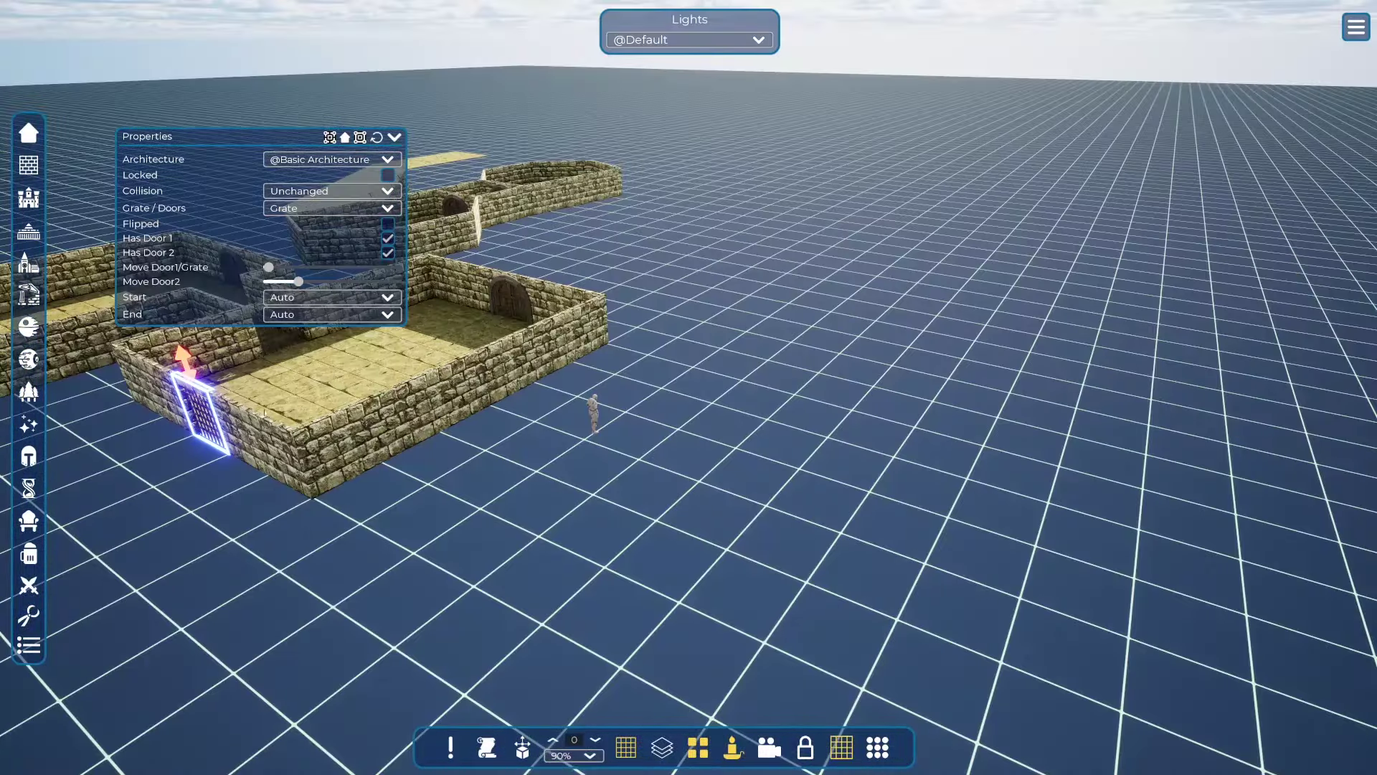
right_click_drag(595, 387, 854, 427)
key("a")
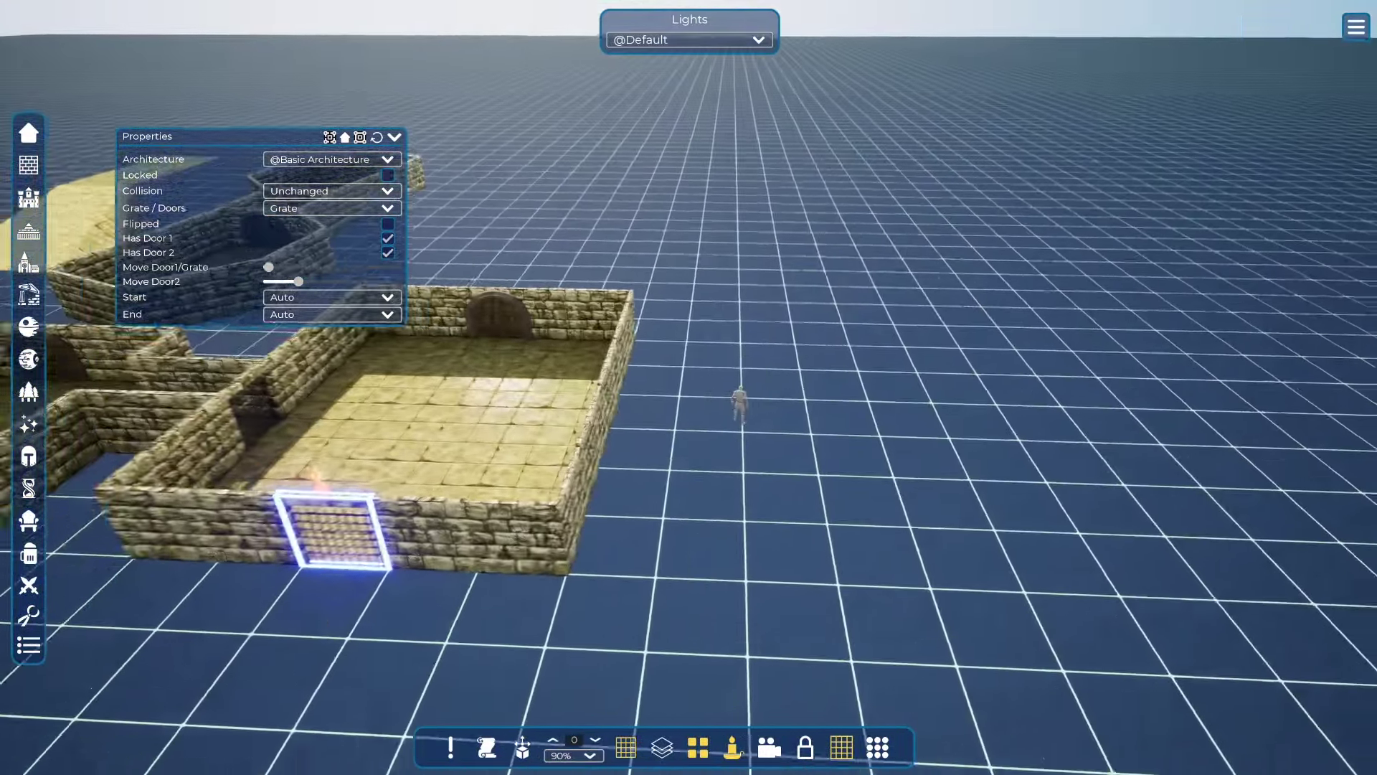
scroll(689, 387, "down", 1)
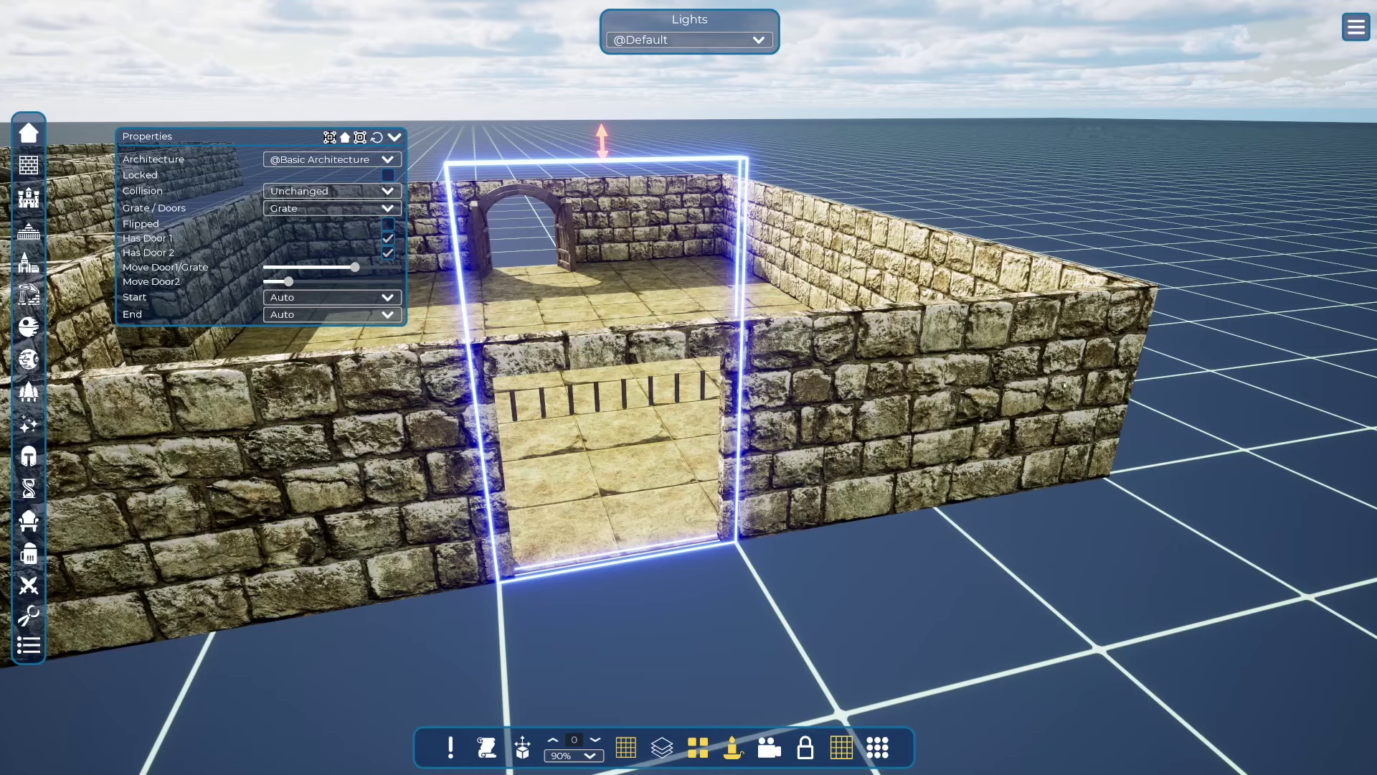
right_click_drag(1062, 388, 1004, 407)
key("s")
left_click(905, 530)
right_click_drag(910, 517, 916, 430)
key("q")
key("w")
right_click_drag(792, 393, 826, 424)
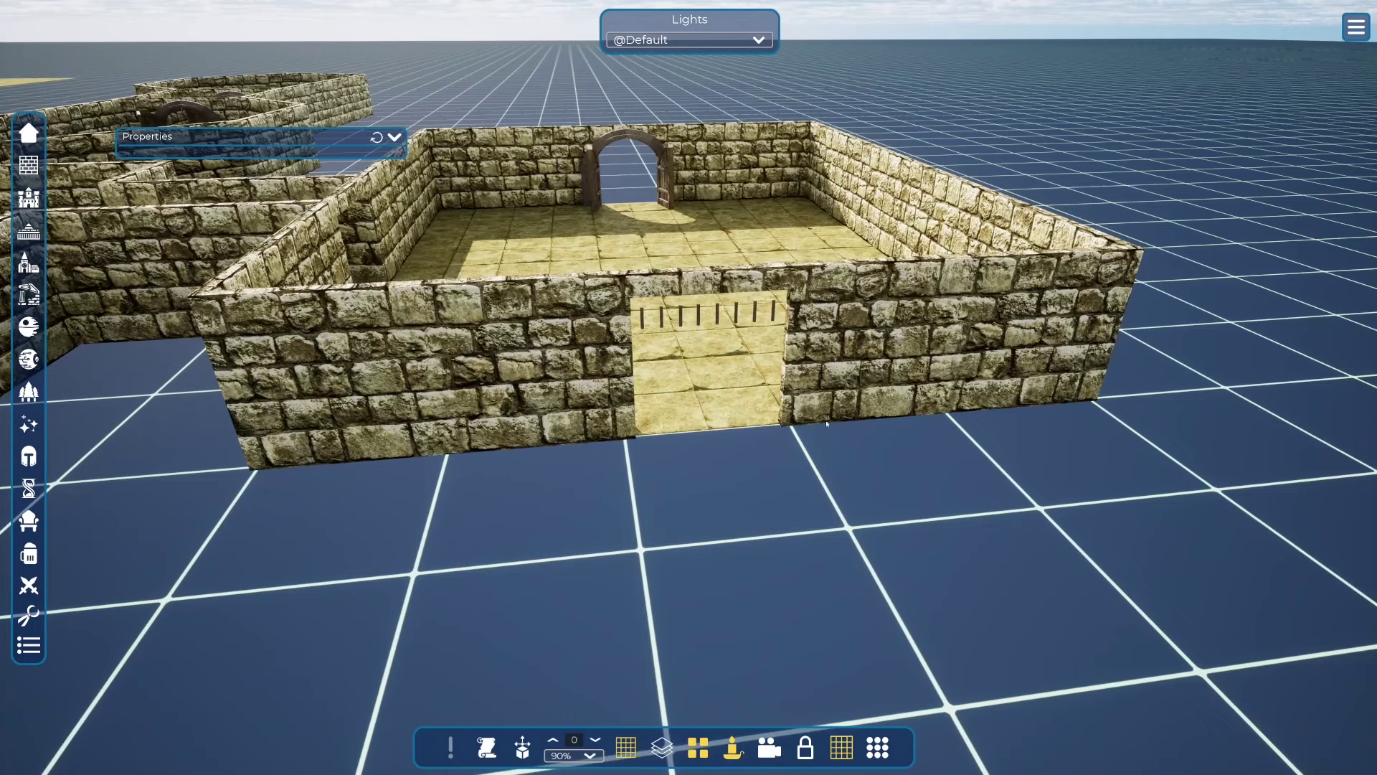
Lower the gateway's grate fully to close the opening
left_click(751, 301)
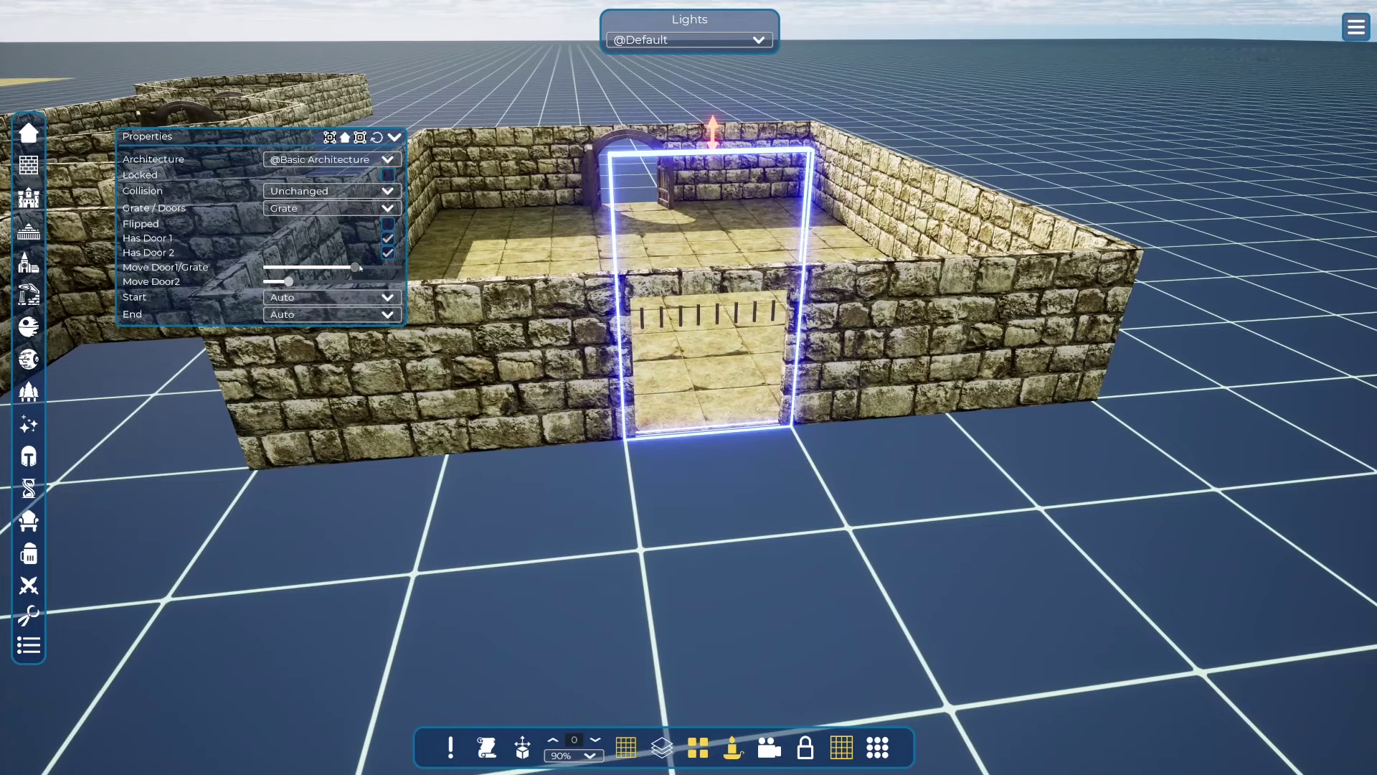
left_click_drag(357, 266, 268, 267)
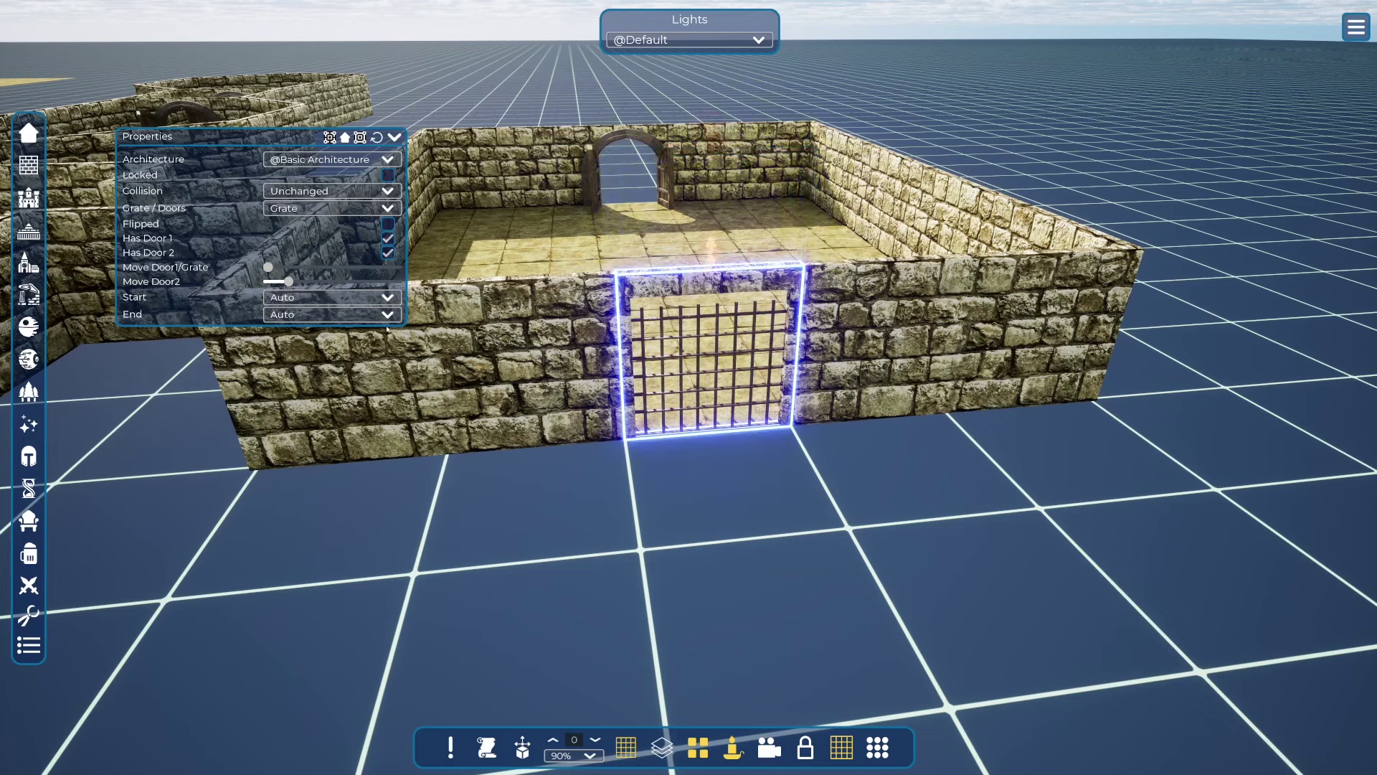
mouse_move(270, 270)
left_mouse_down()
mouse_move(342, 281)
mouse_move(251, 282)
left_mouse_up()
mouse_move(265, 283)
left_mouse_down()
mouse_move(324, 283)
mouse_move(251, 285)
left_mouse_up()
Raise the grate most of the way so the gateway in the room's outer wall is open
right_click_drag(689, 387, 628, 366)
key("w")
key("d")
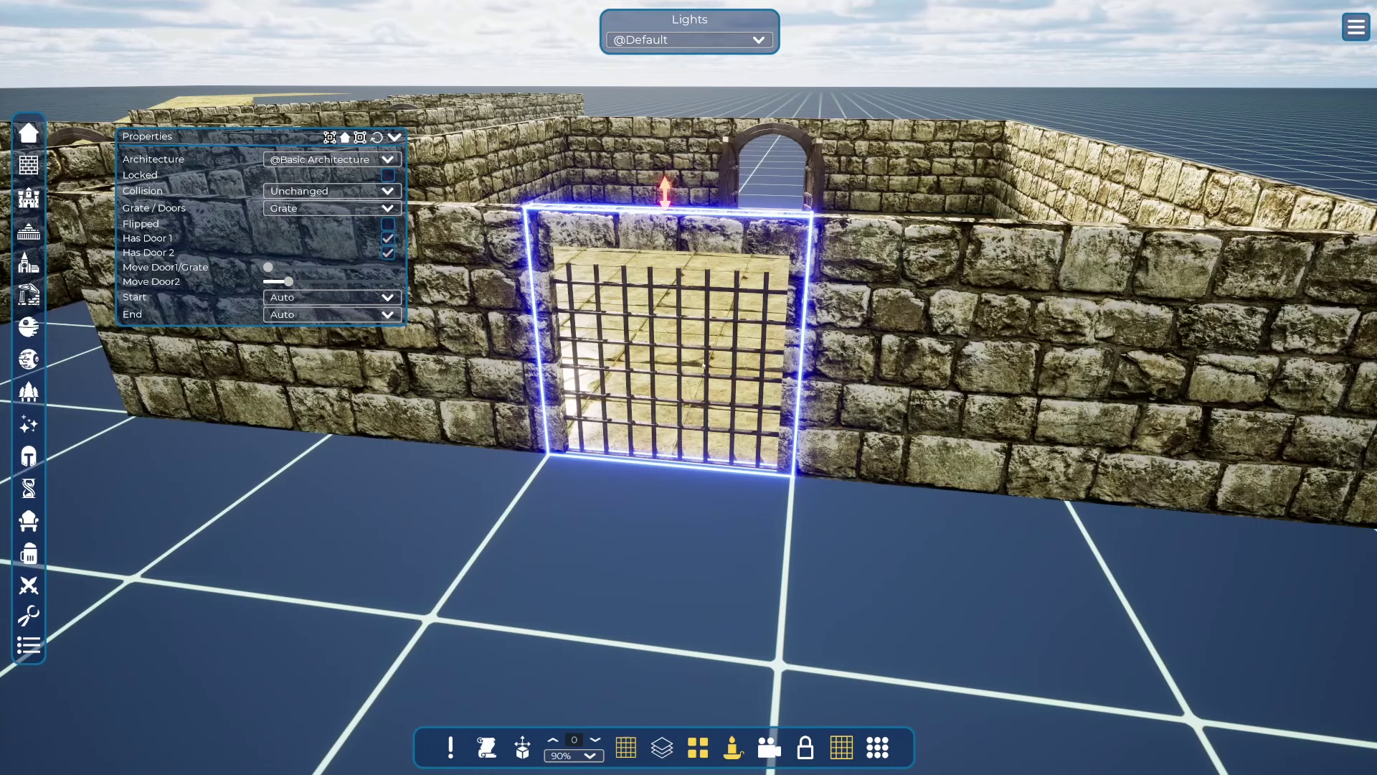
right_click_drag(709, 430, 681, 482)
key("d")
key("a")
key("s")
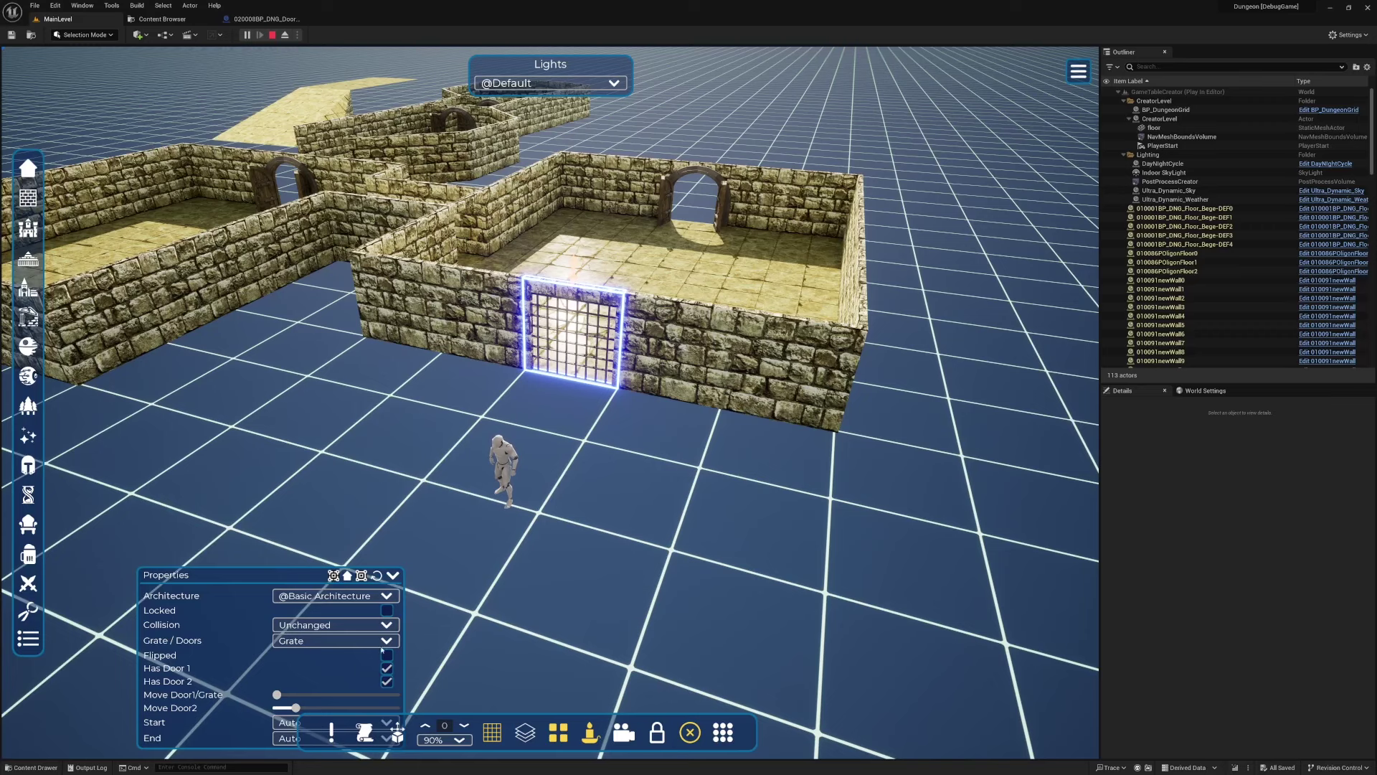
left_click_drag(277, 696, 356, 696)
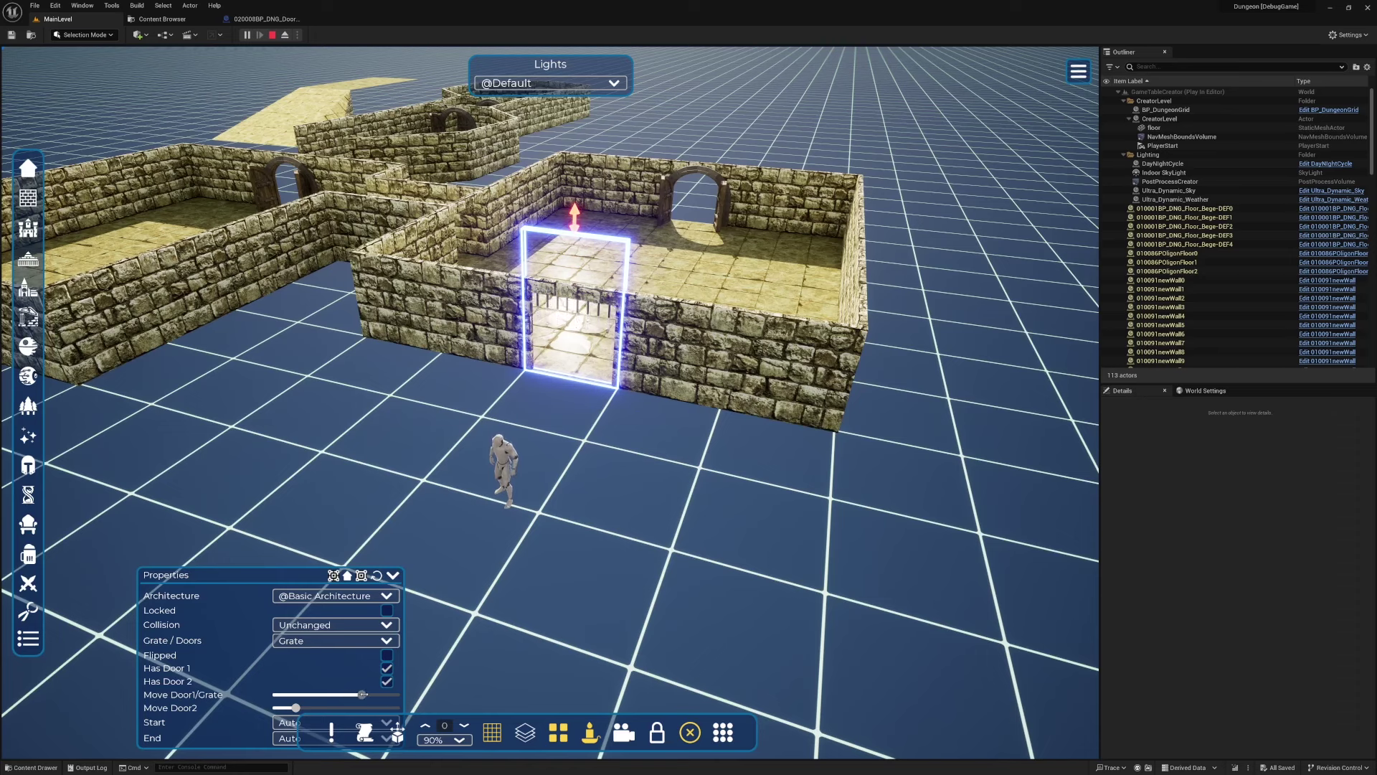
Take control of the mannequin and walk it through the raised grate and the adjoining dungeon rooms
left_click(504, 467)
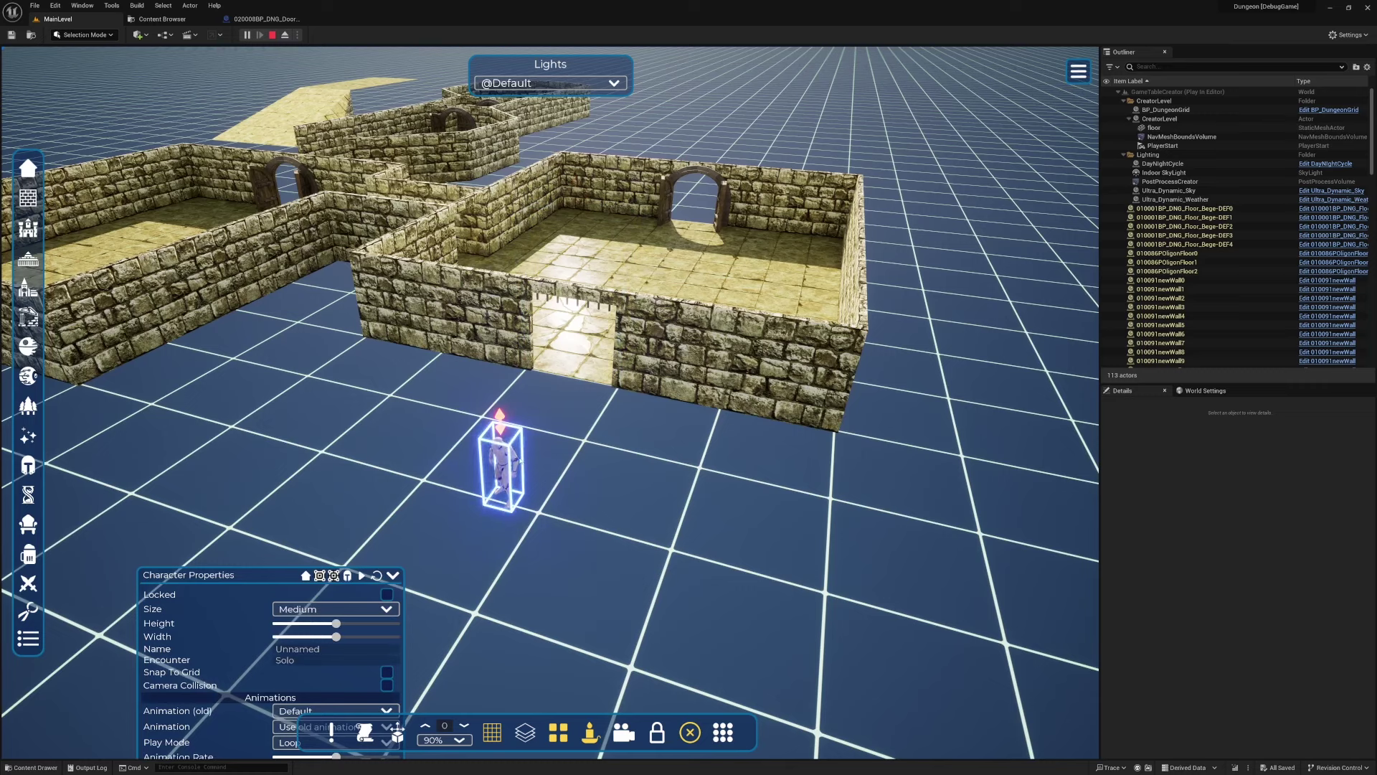
left_click(348, 576)
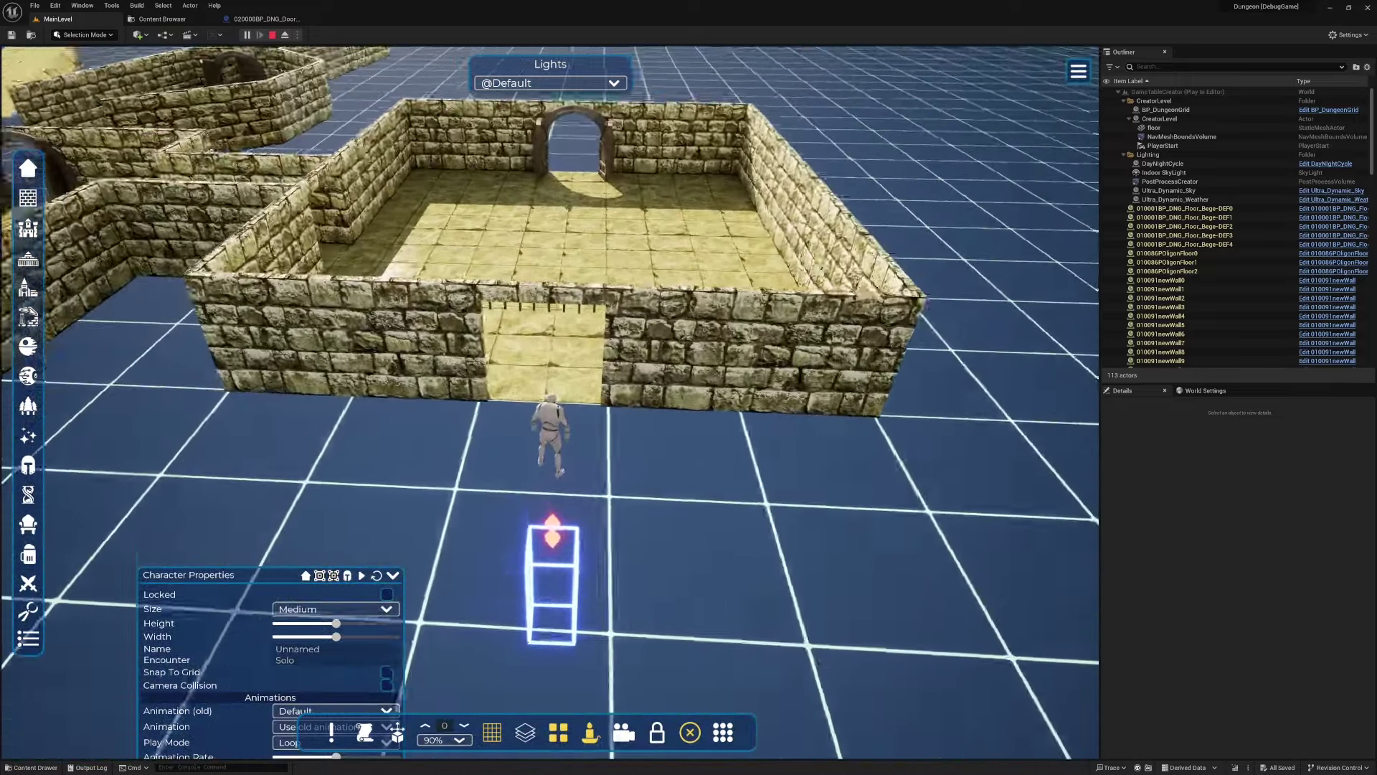
scroll(550, 403, "up", 6)
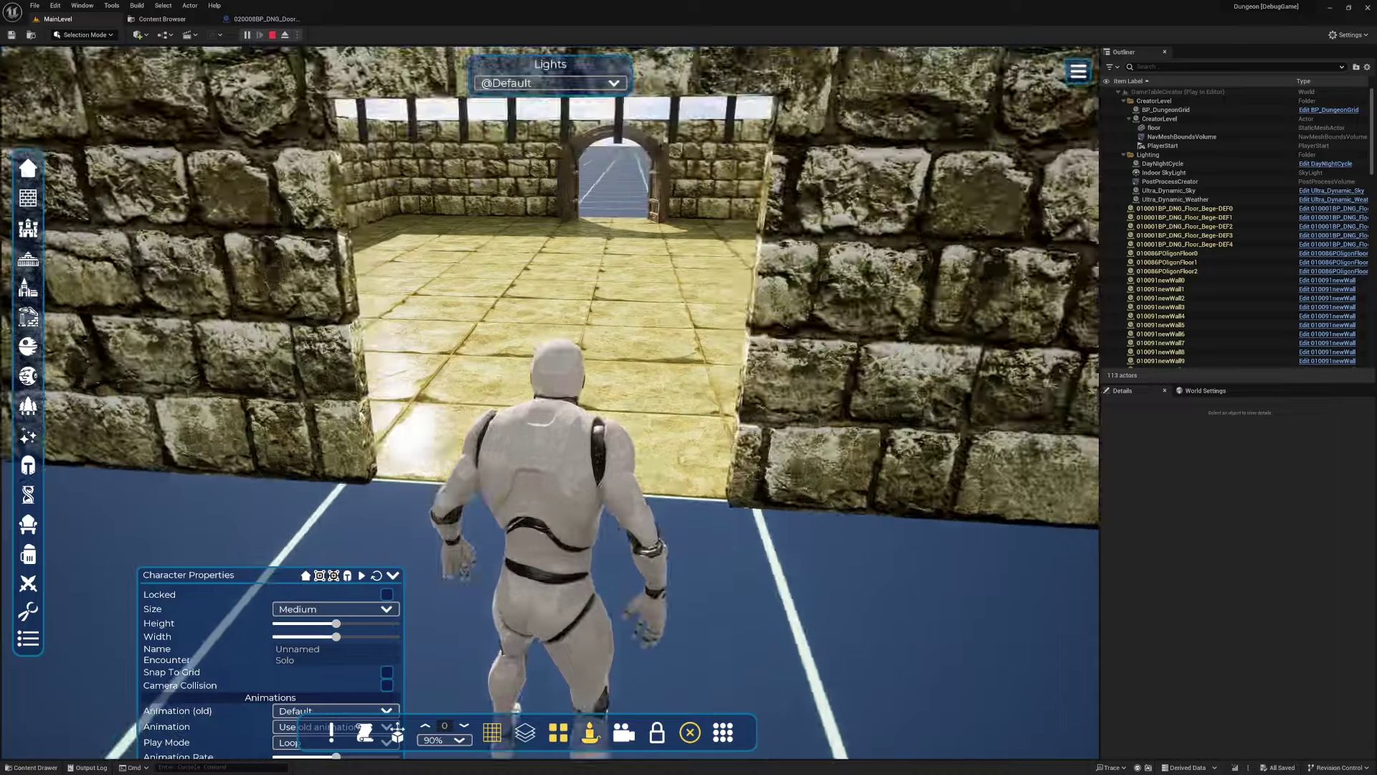
key("w")
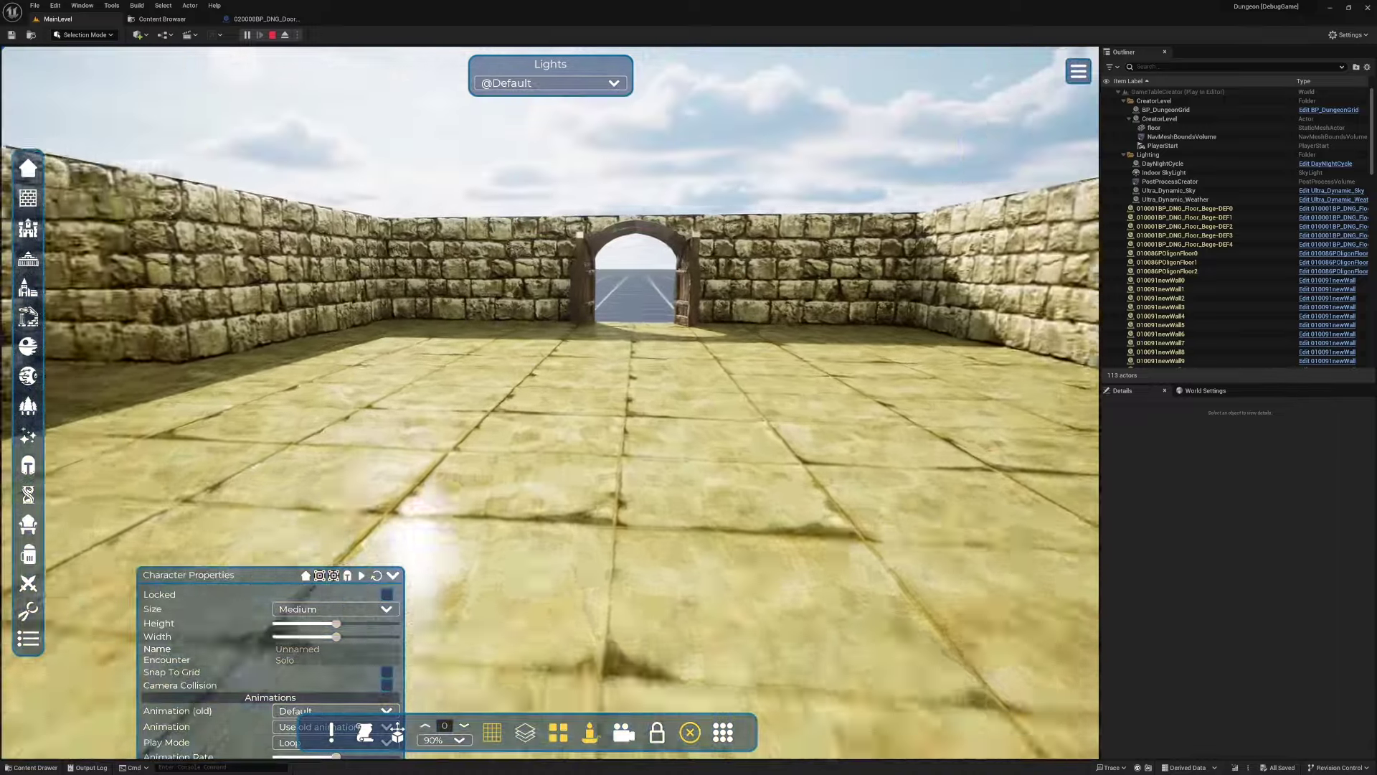
key("w")
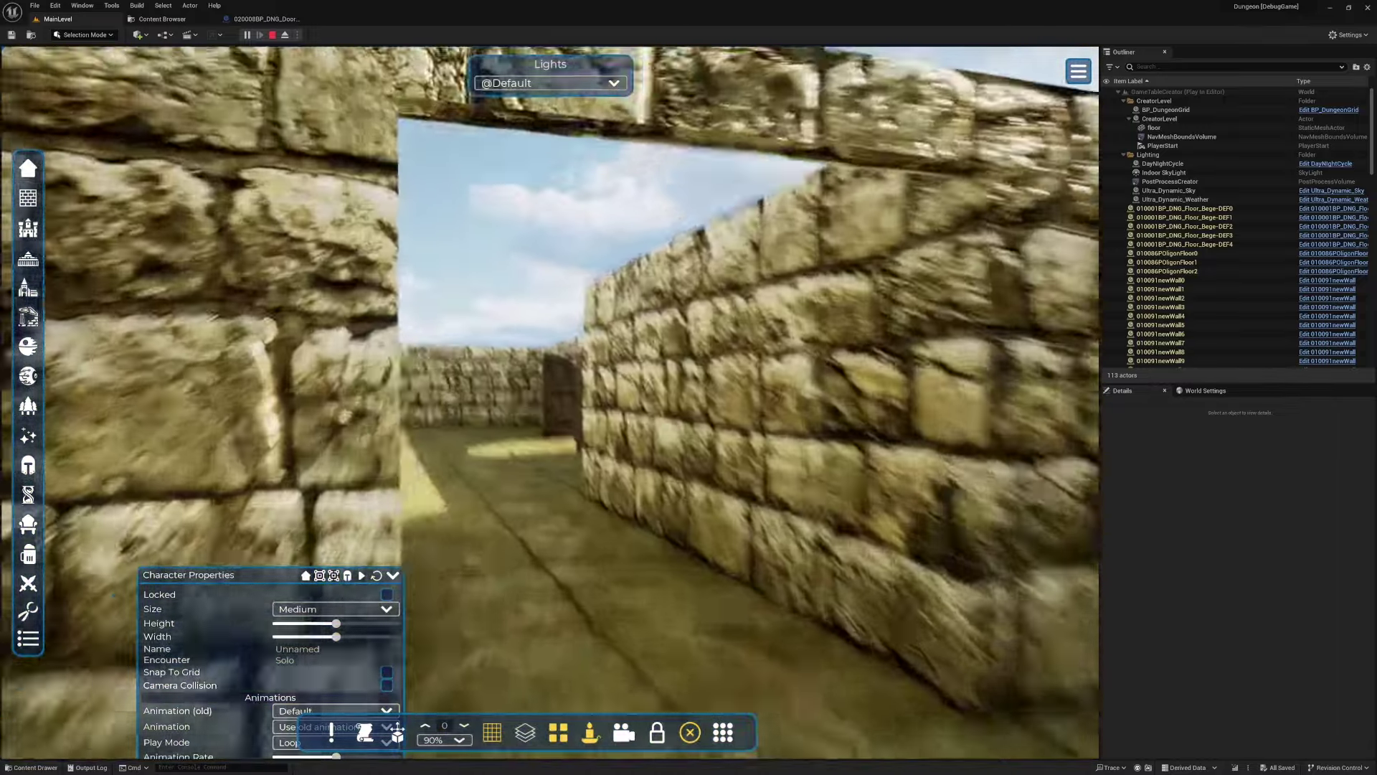
key("w")
scroll(550, 403, "down", 5)
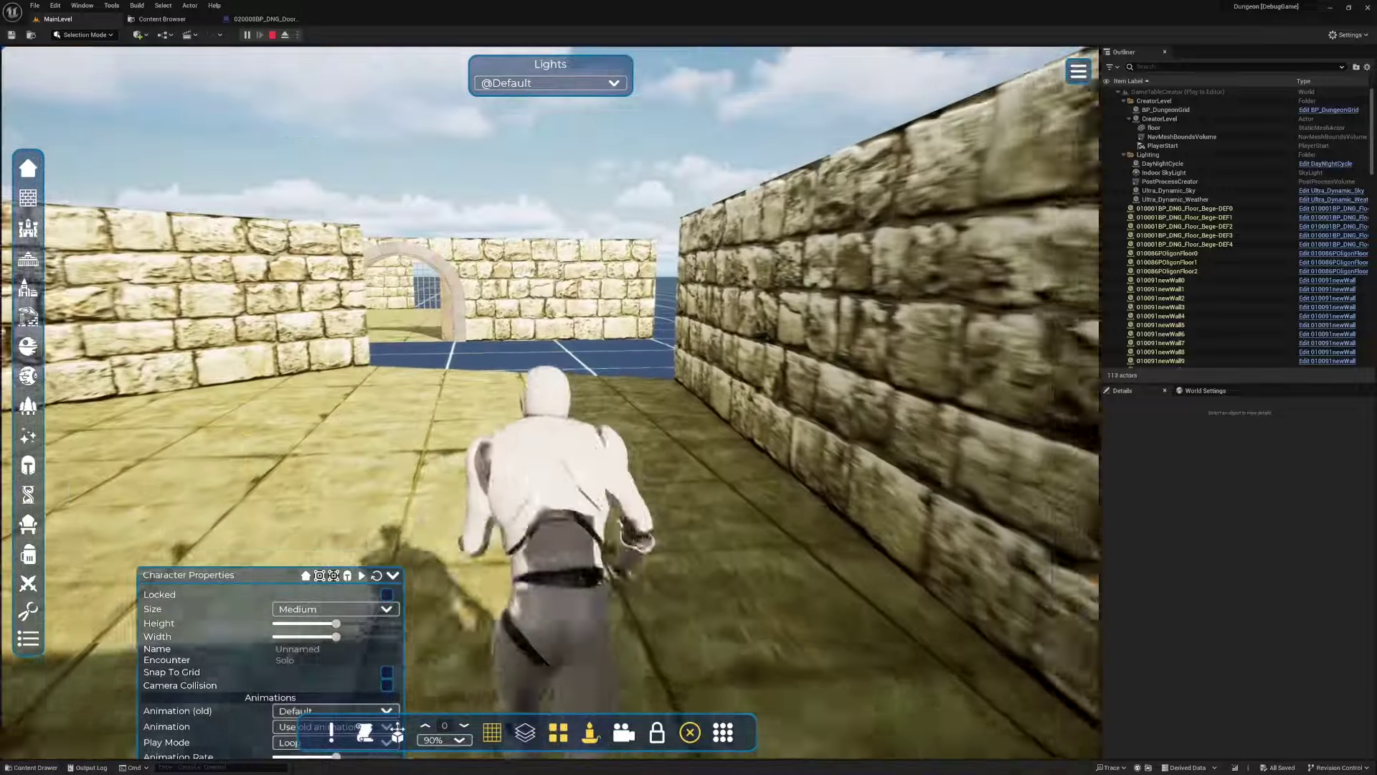
Walk the mannequin outside to the ramp and up the slope onto the raised flat floor to test them
key("w")
key("w")
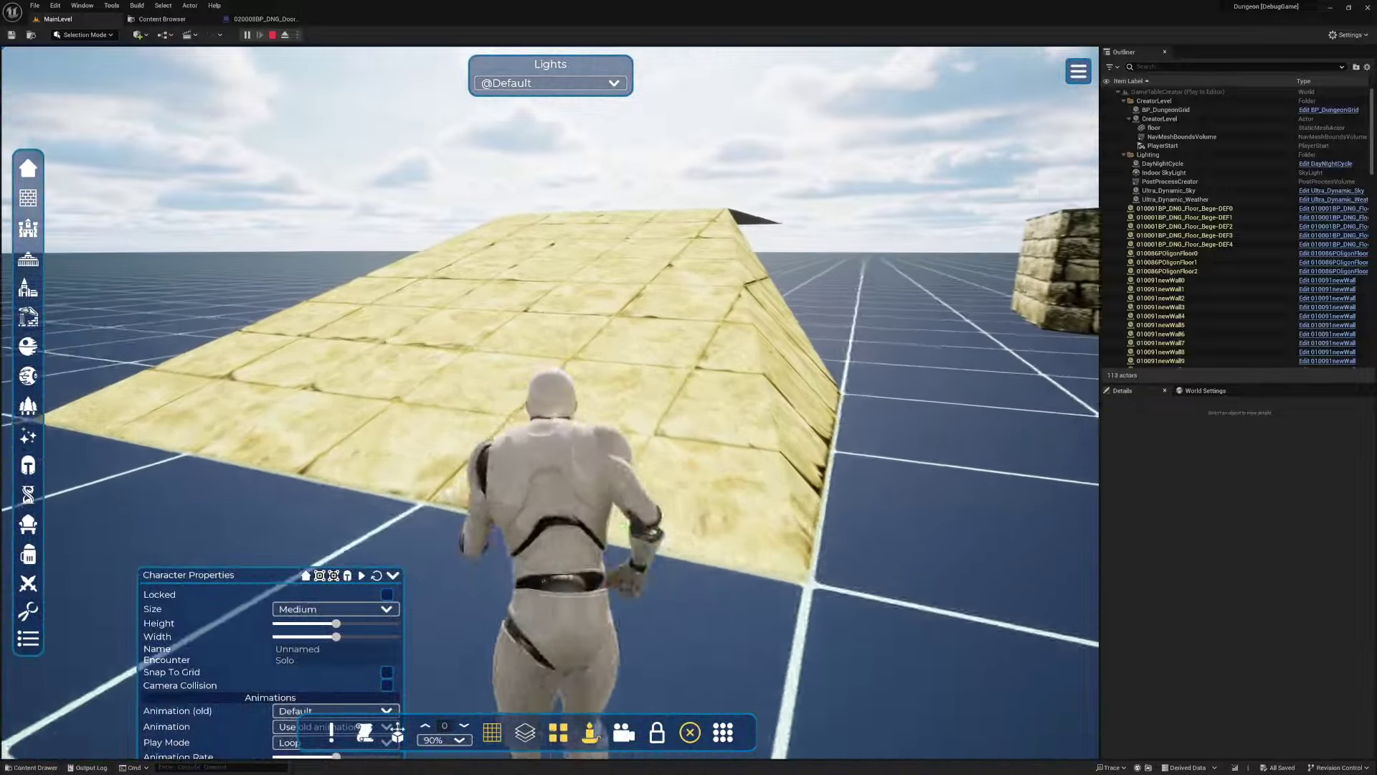
key("w")
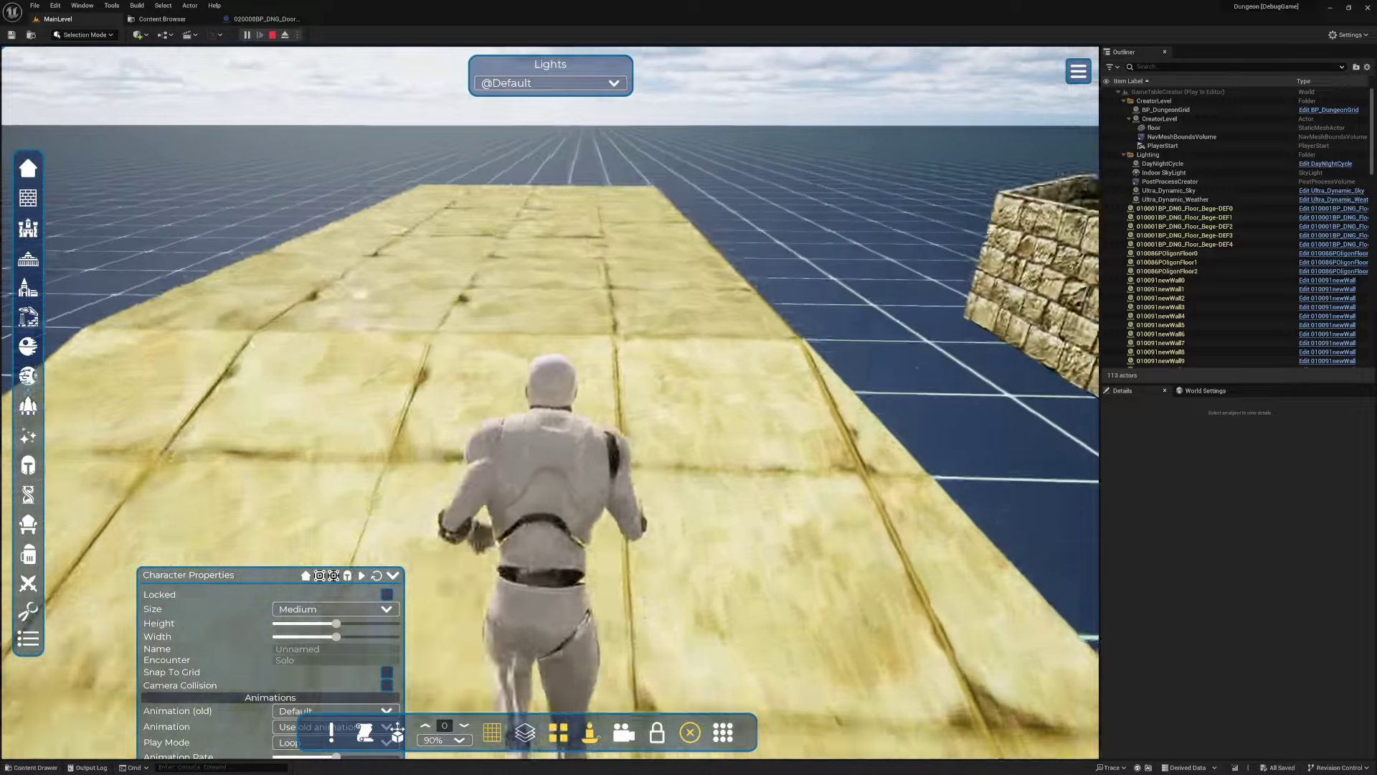
key("w")
key("w")
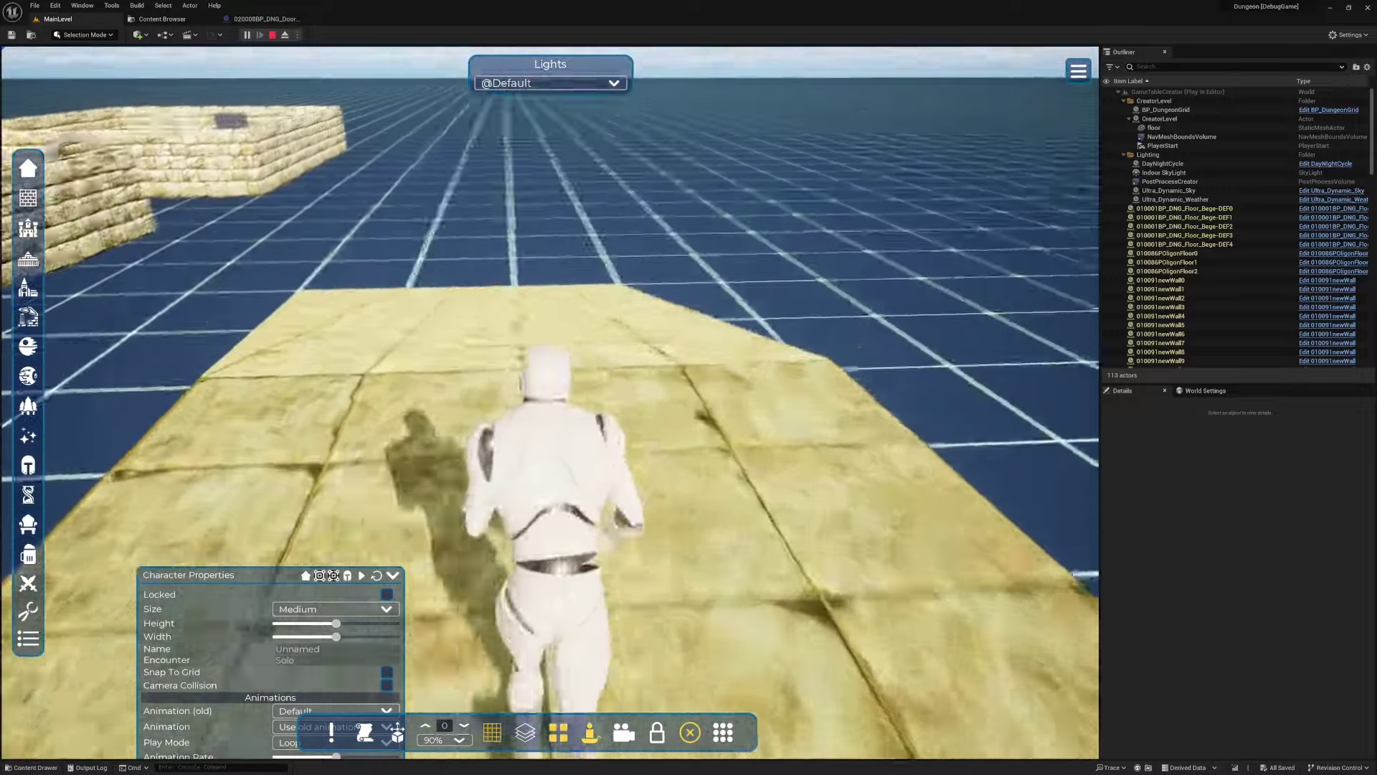
Release the mannequin and delete the extra side corner of the ramp floor, leaving it four-cornered
key("Escape")
right_click_drag(692, 452, 564, 479)
left_click(535, 479)
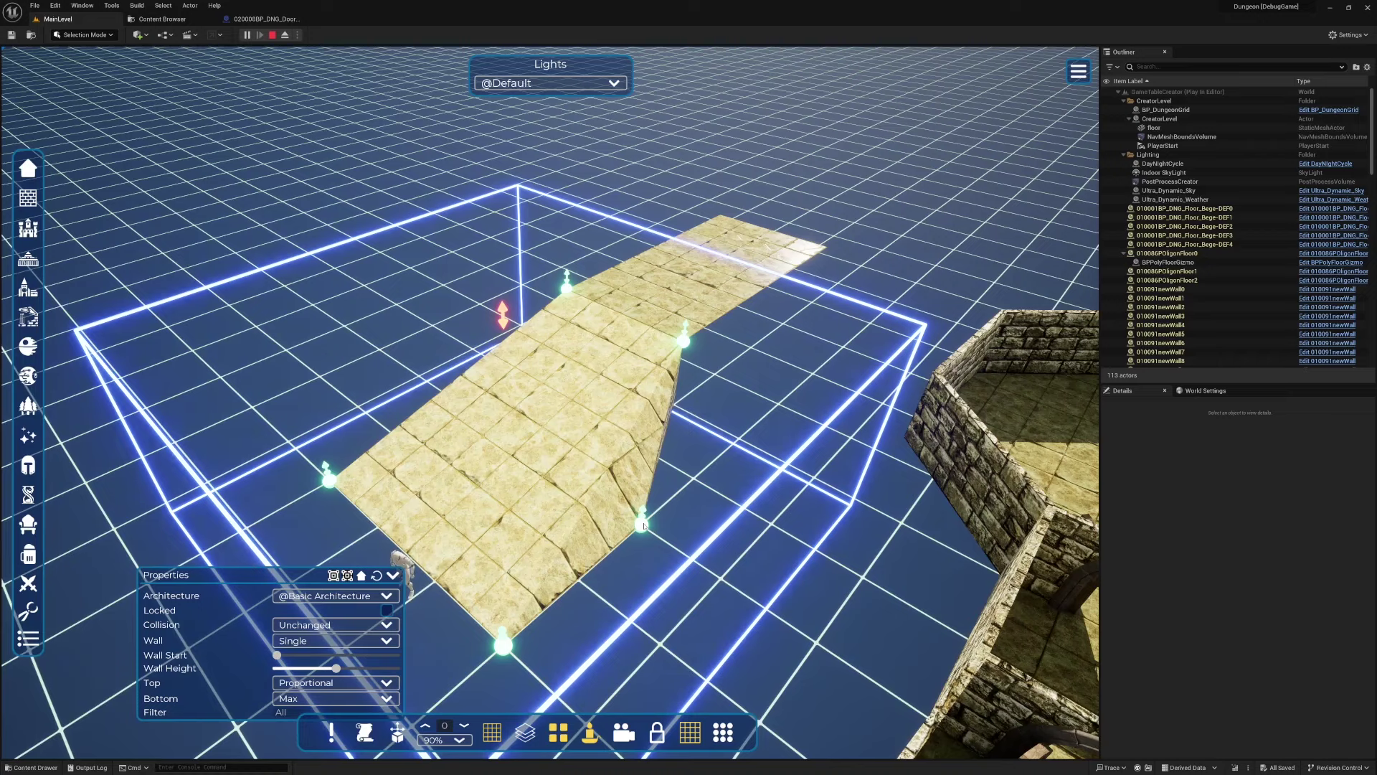
key("Delete")
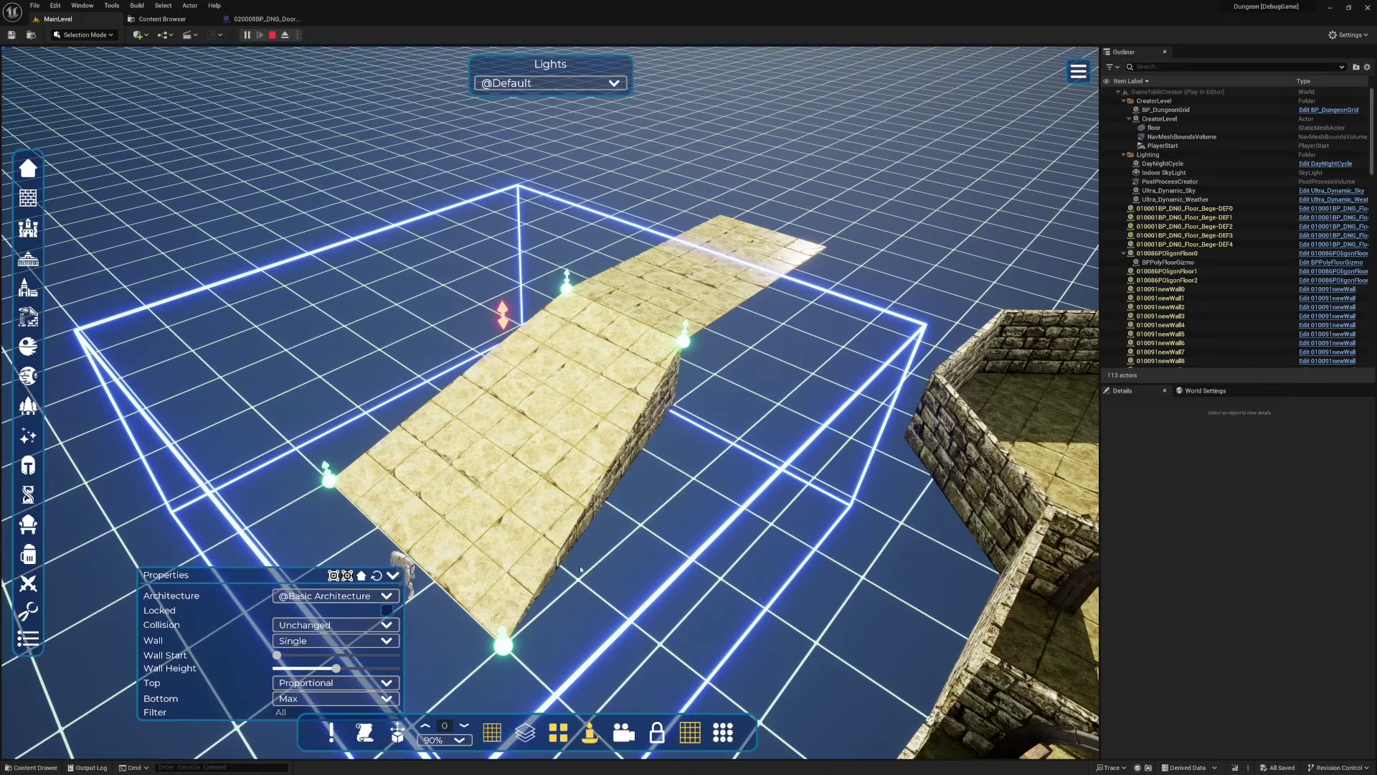
Widen the foot of the ramp by moving its two lower corners outward
right_click_drag(590, 565, 731, 566)
left_click_drag(230, 575, 157, 207)
right_click_drag(636, 459, 636, 524)
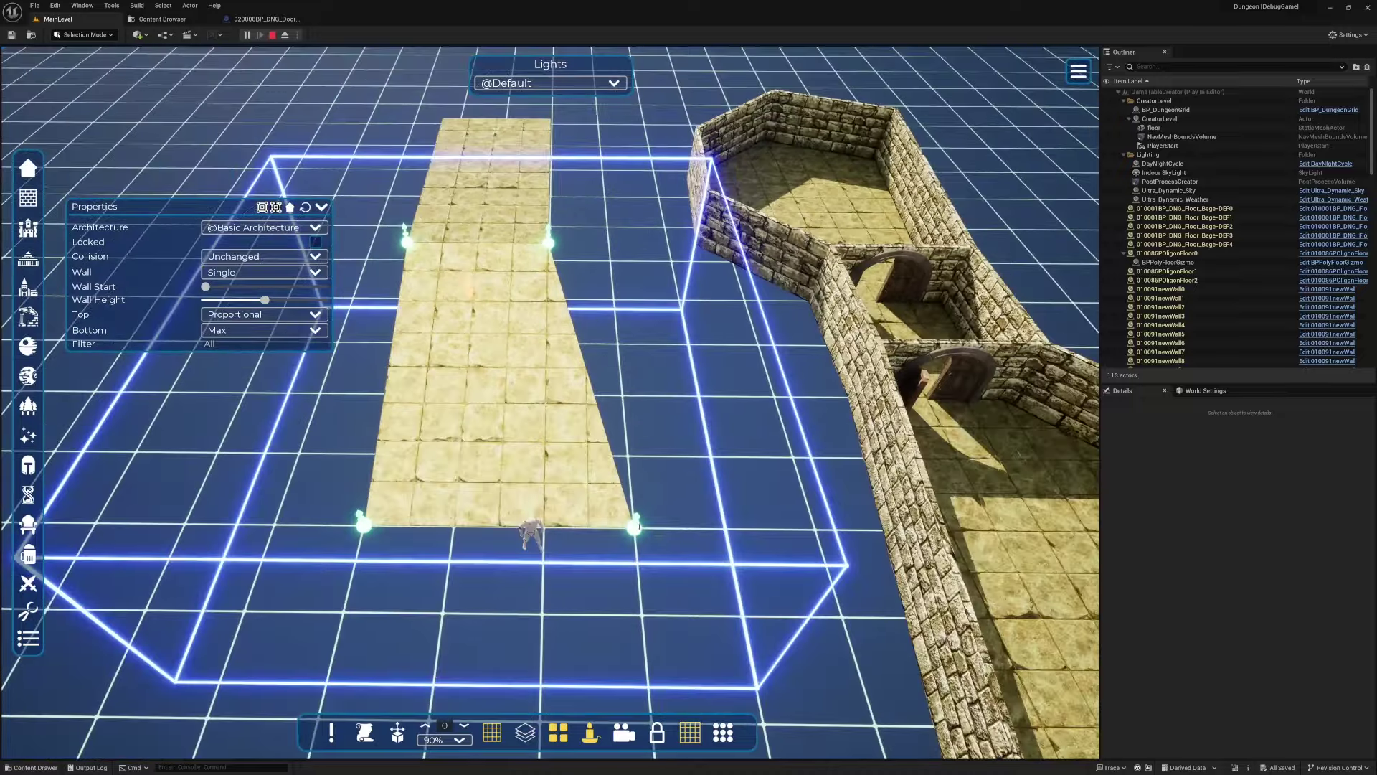
left_click_drag(637, 523, 724, 528)
left_click_drag(310, 530, 185, 527)
right_click_drag(184, 528, 675, 502)
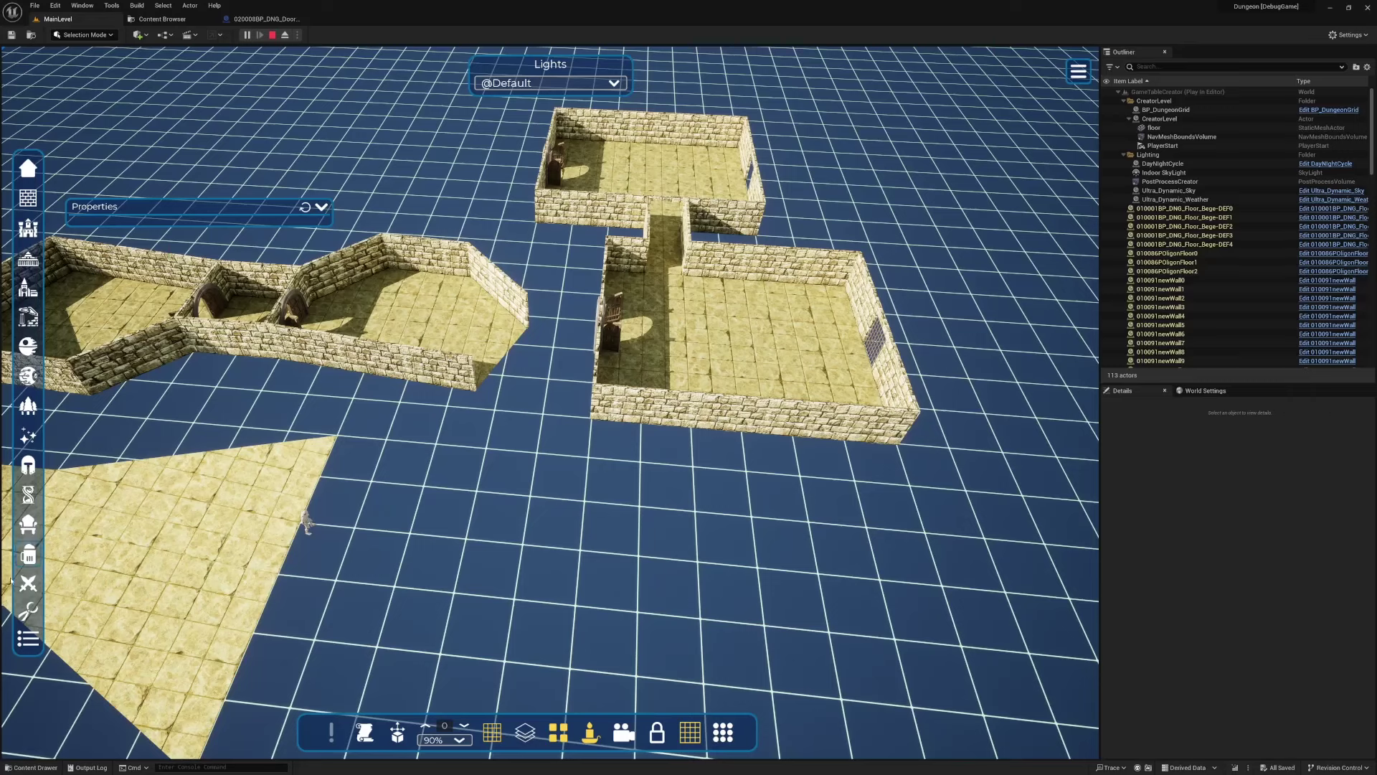
Search the asset library for "Wall" assets and place a small curved 1x1 wall in front of the rooms
left_click(28, 228)
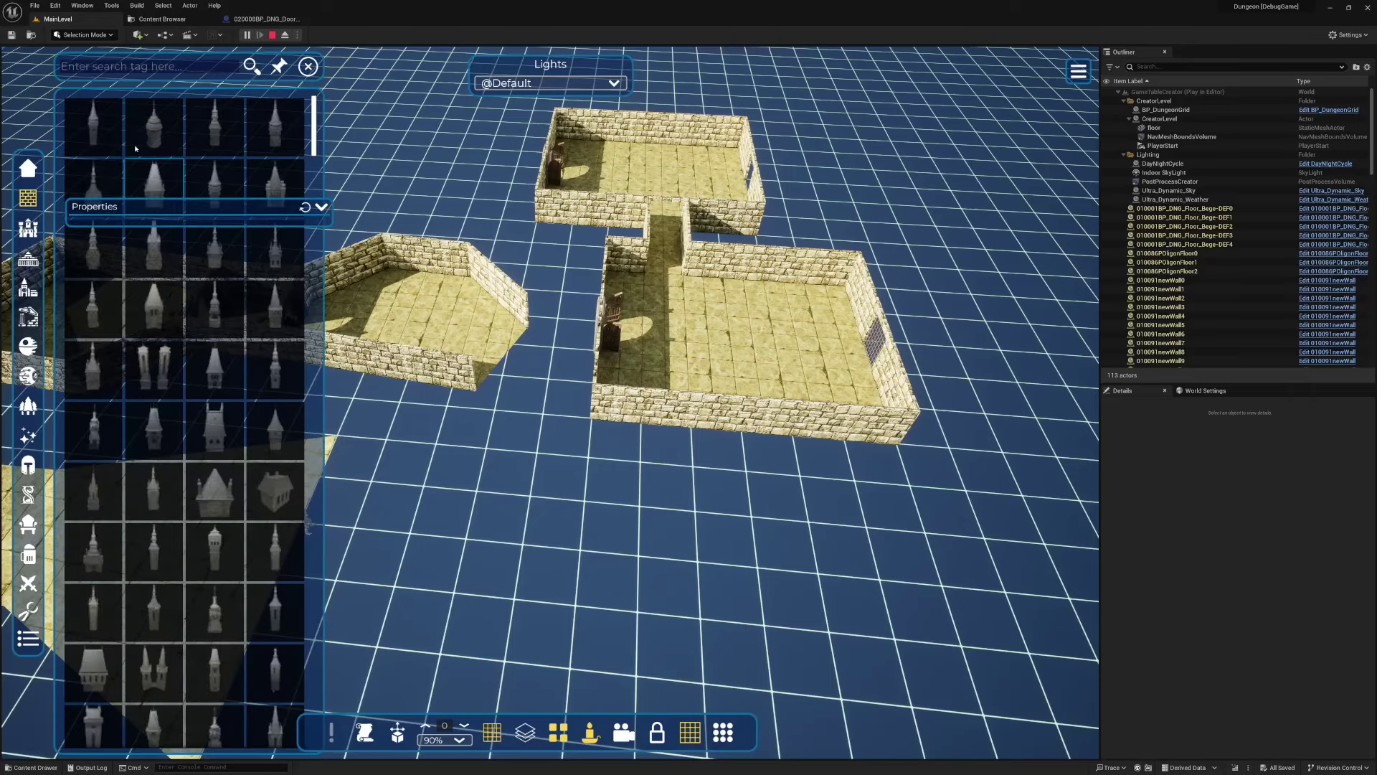
left_click(109, 66)
type("wall")
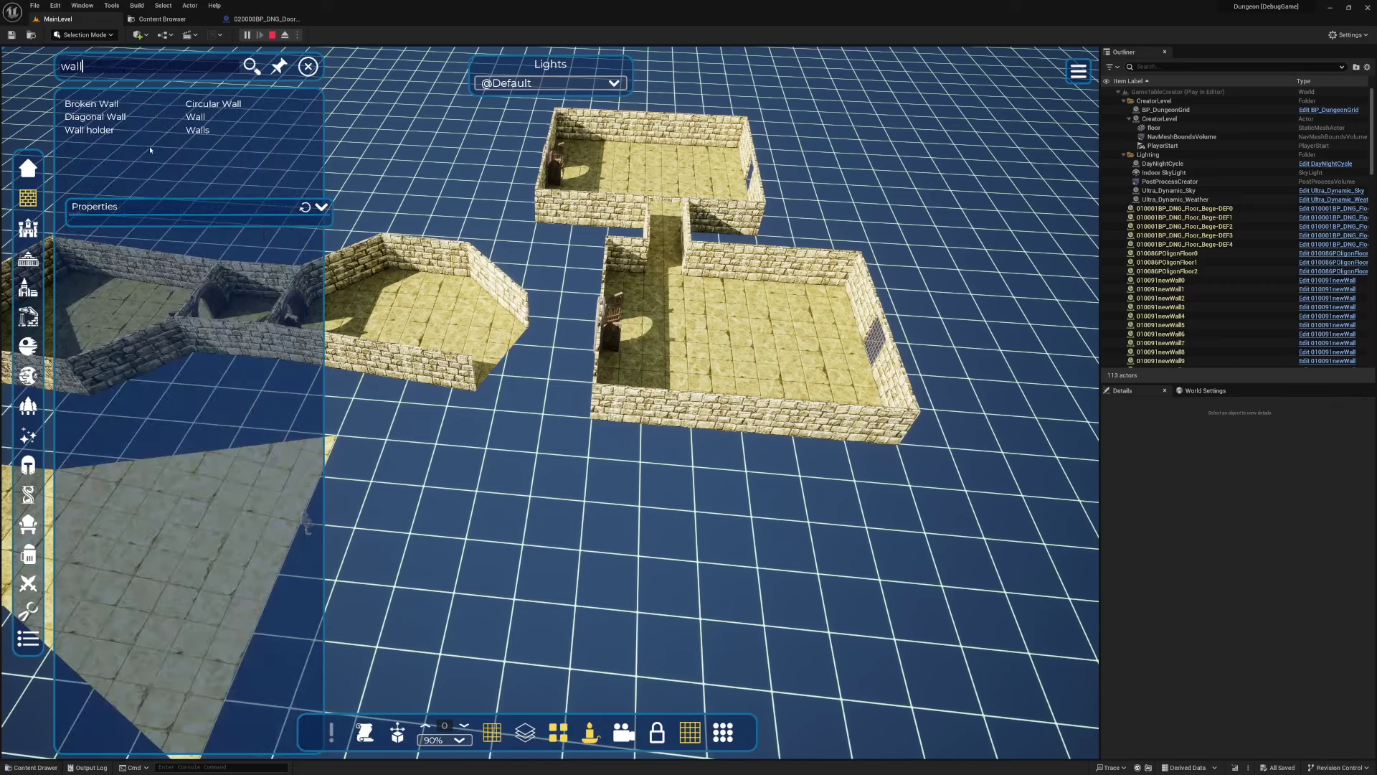
left_click(195, 116)
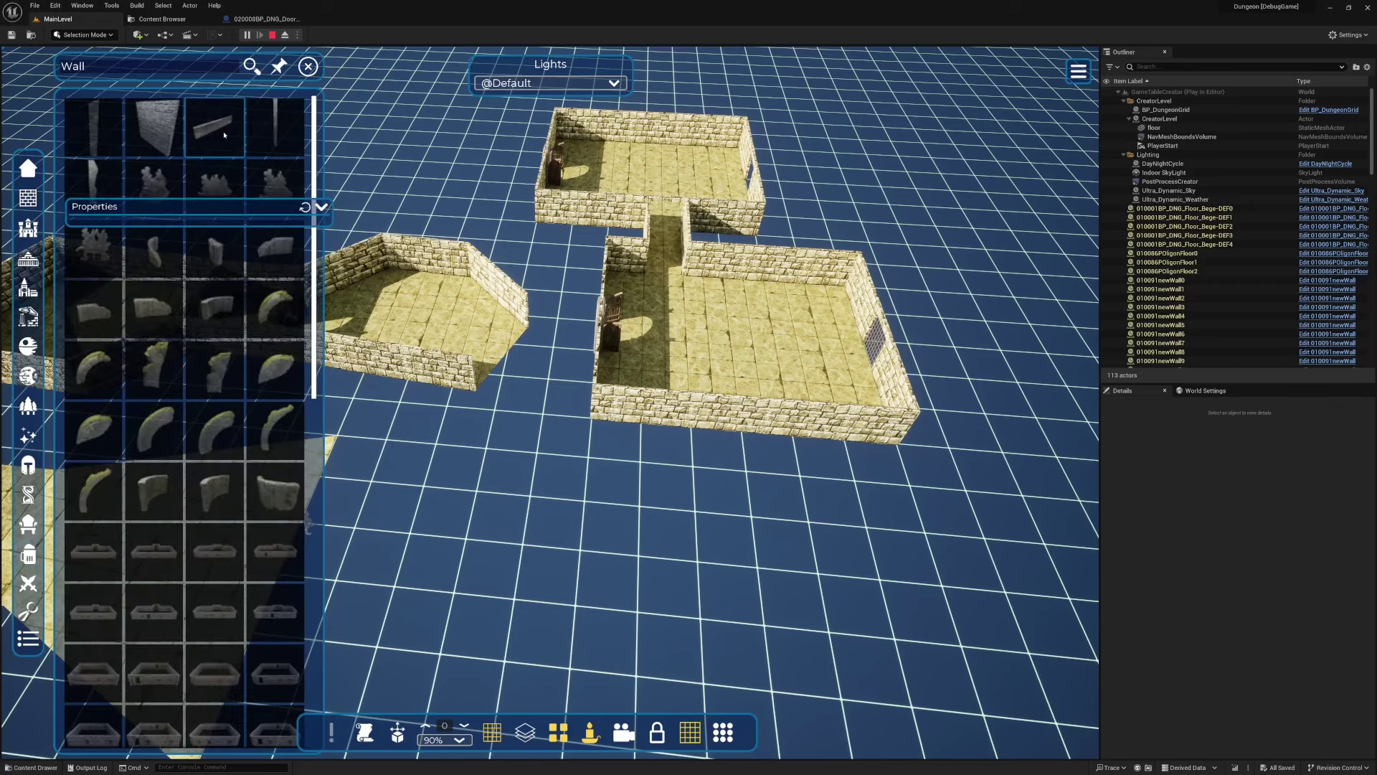
mouse_move(257, 359)
left_click_drag(244, 211, 666, 510)
scroll(259, 499, "down", 8)
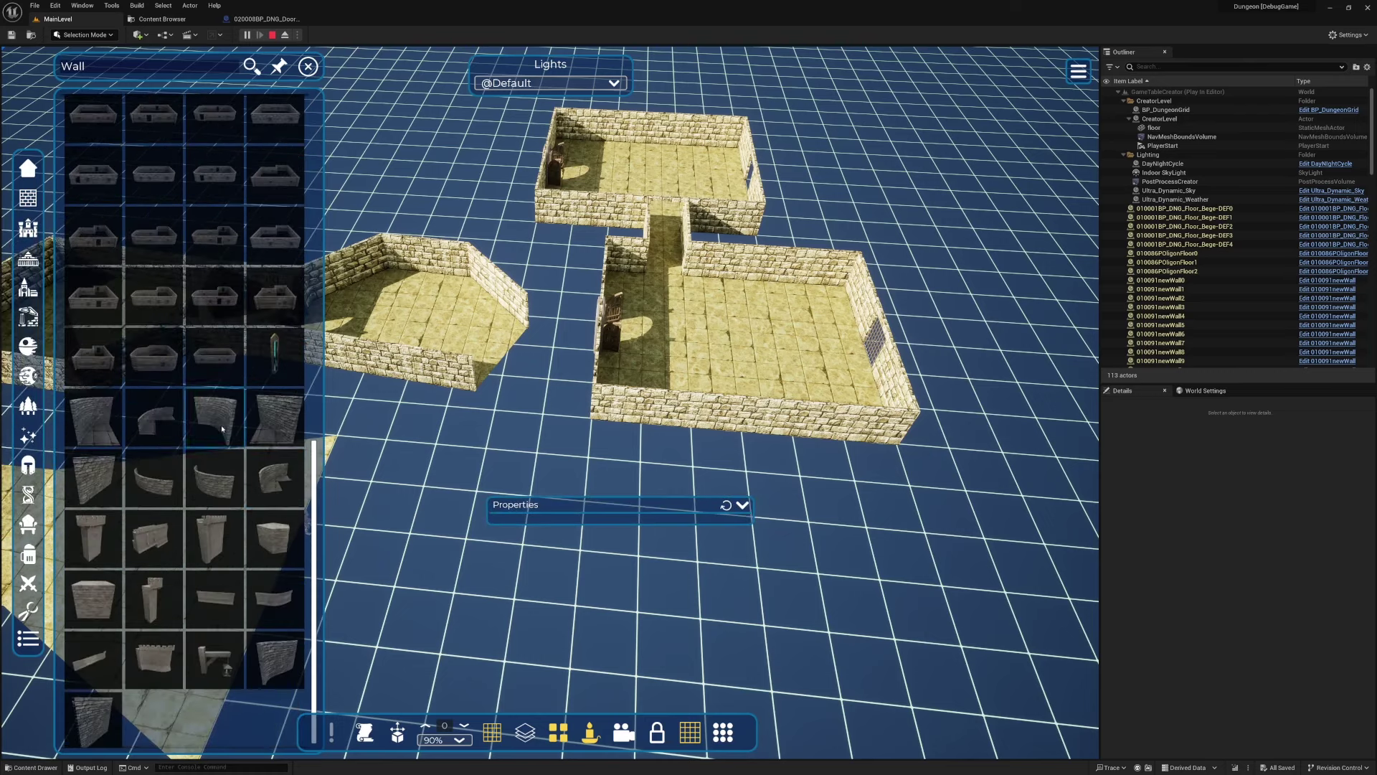
left_click(259, 499)
Keep the "Wall" library pinned and place an adjustable curved wall, curved walls and floored corners in different sizes, and a solid stone block
left_click(28, 197)
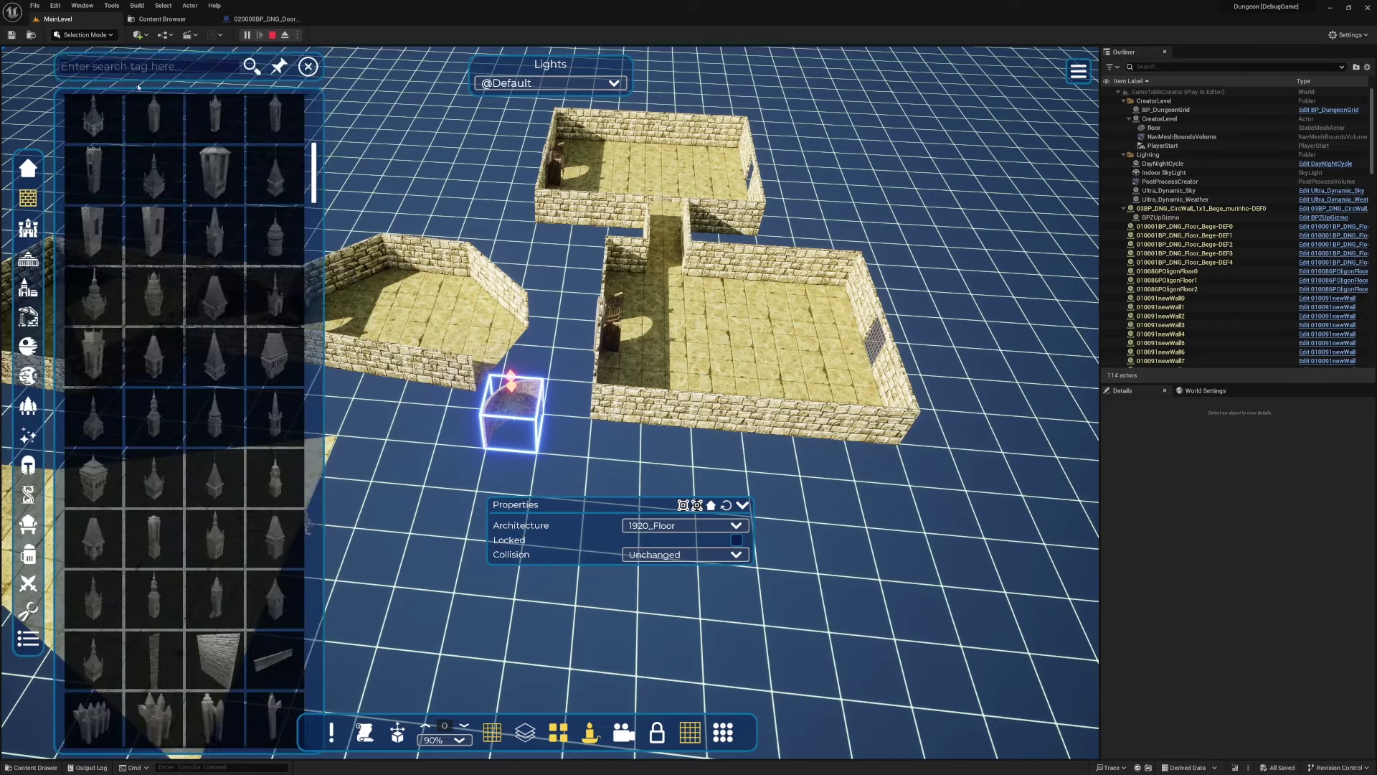
type("wall")
left_click(208, 116)
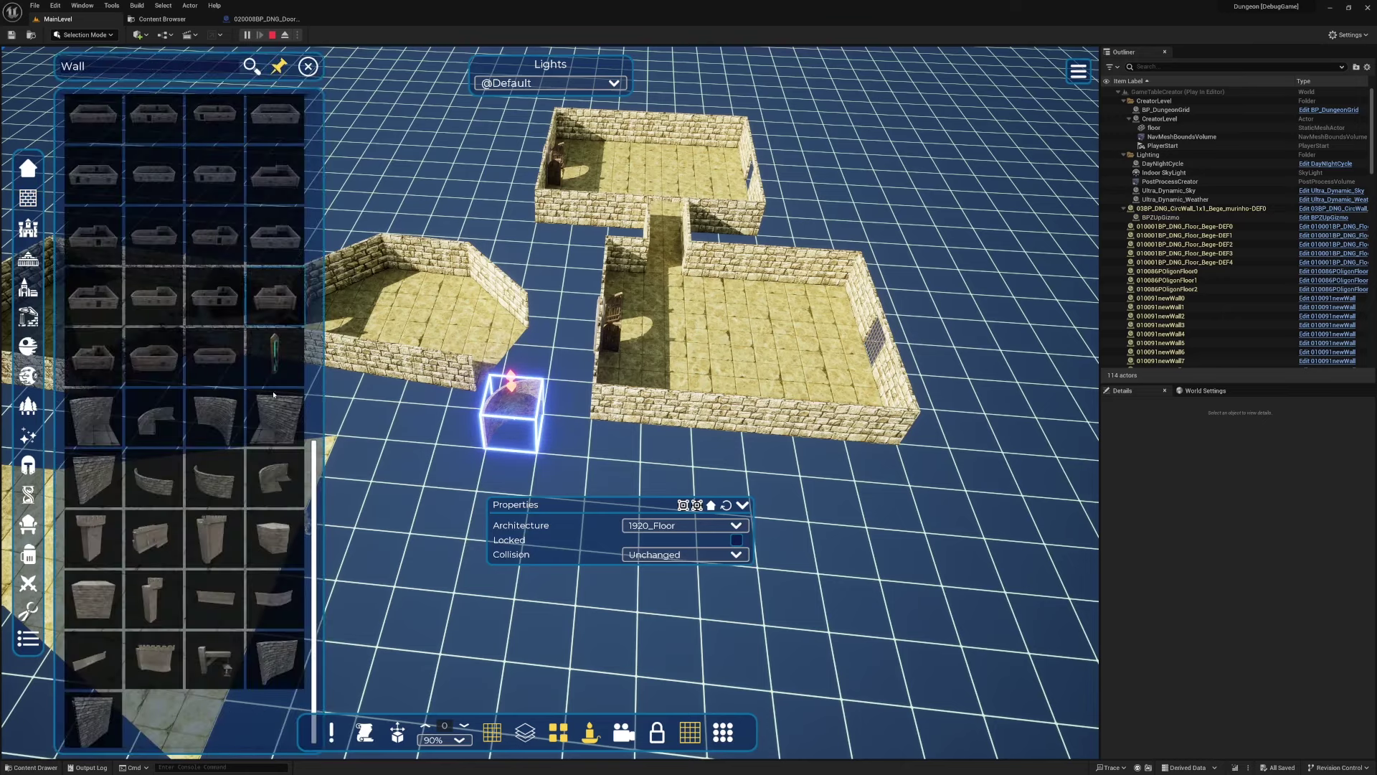
left_click(253, 672)
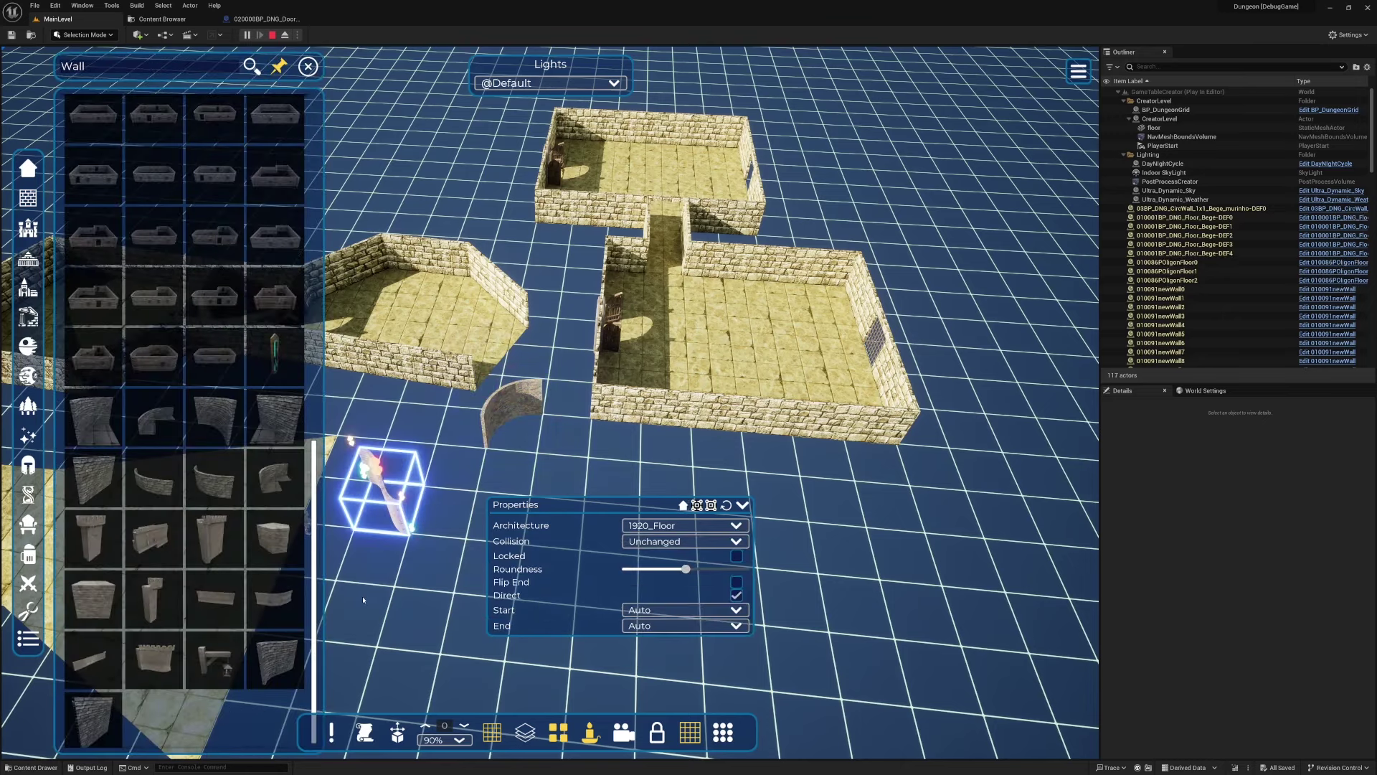
left_click(84, 431)
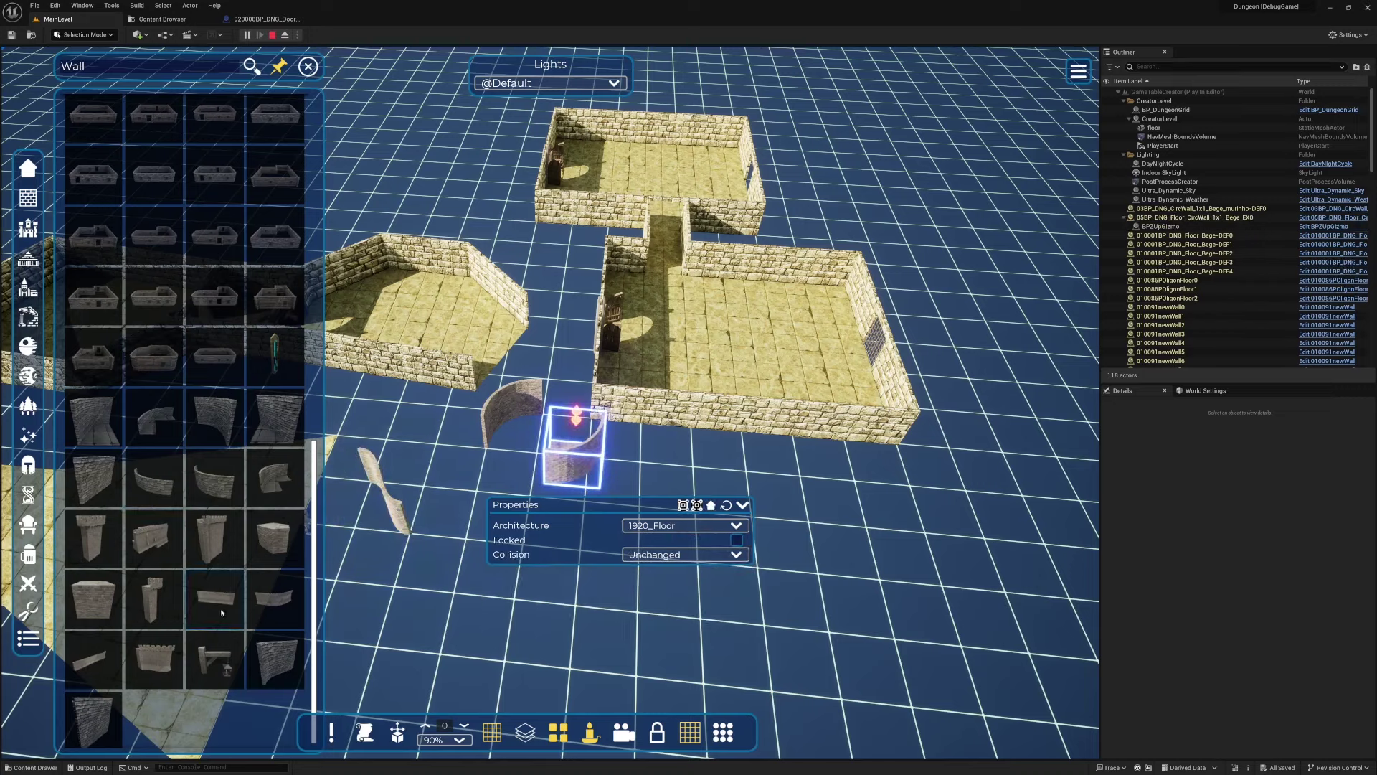
left_click(272, 466)
scroll(269, 606, "down", 1)
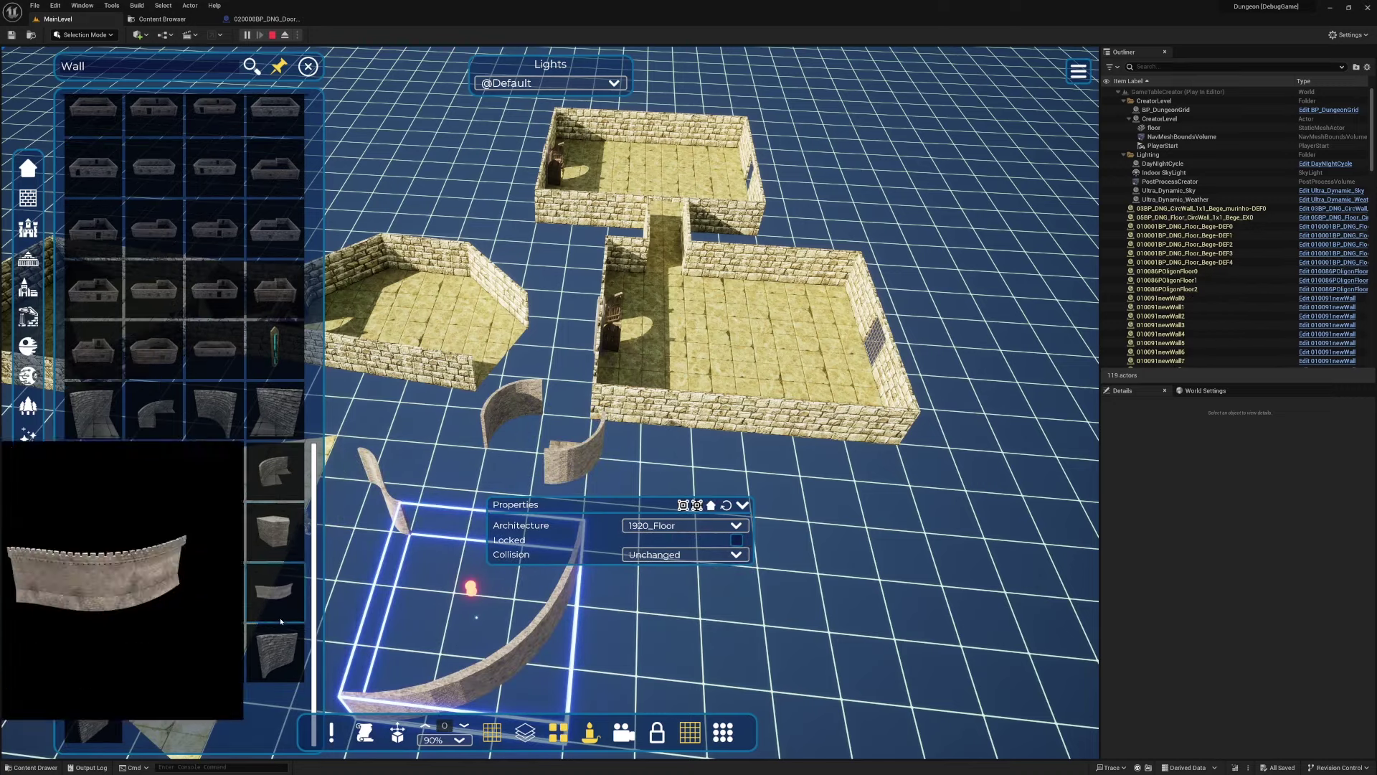
left_click(165, 418)
left_click(810, 556)
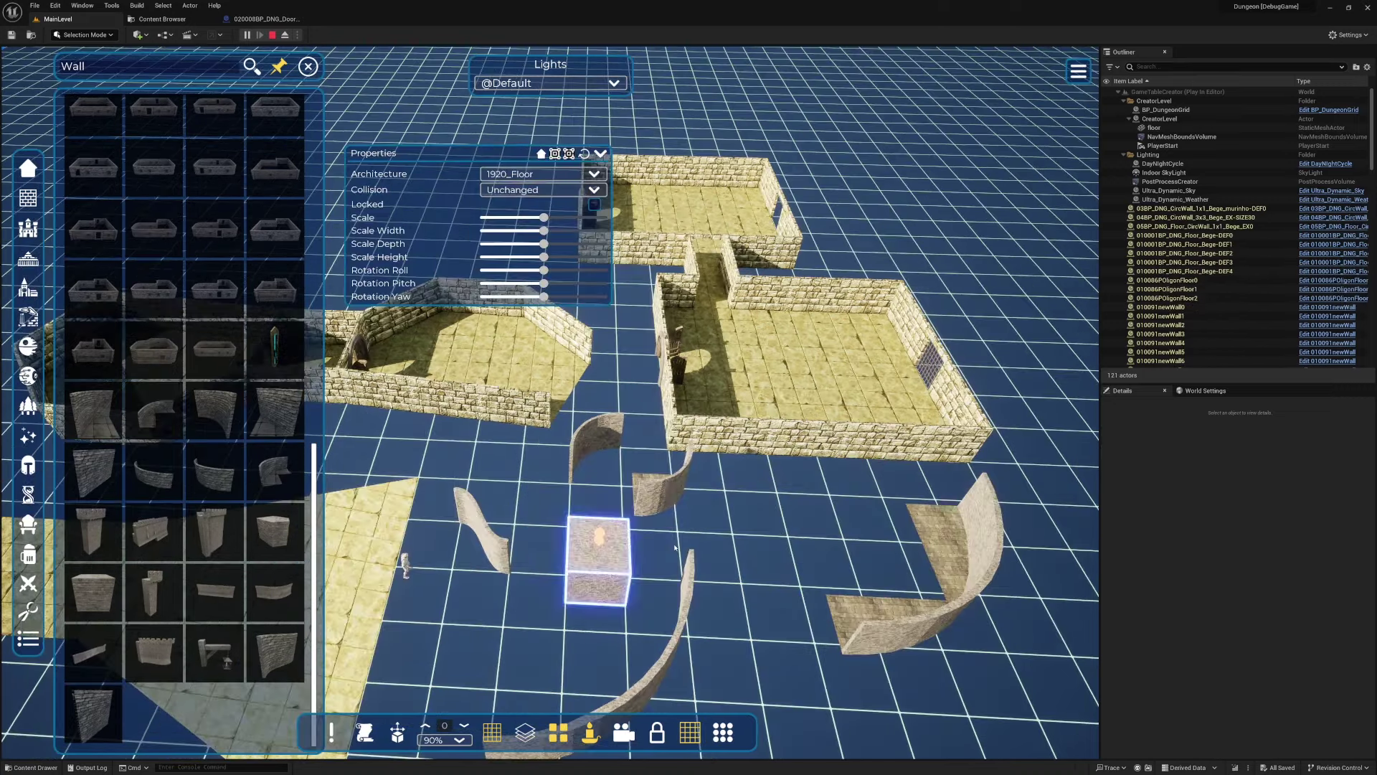
mouse_move(454, 437)
left_mouse_down()
mouse_move(884, 658)
mouse_move(1004, 677)
left_mouse_up()
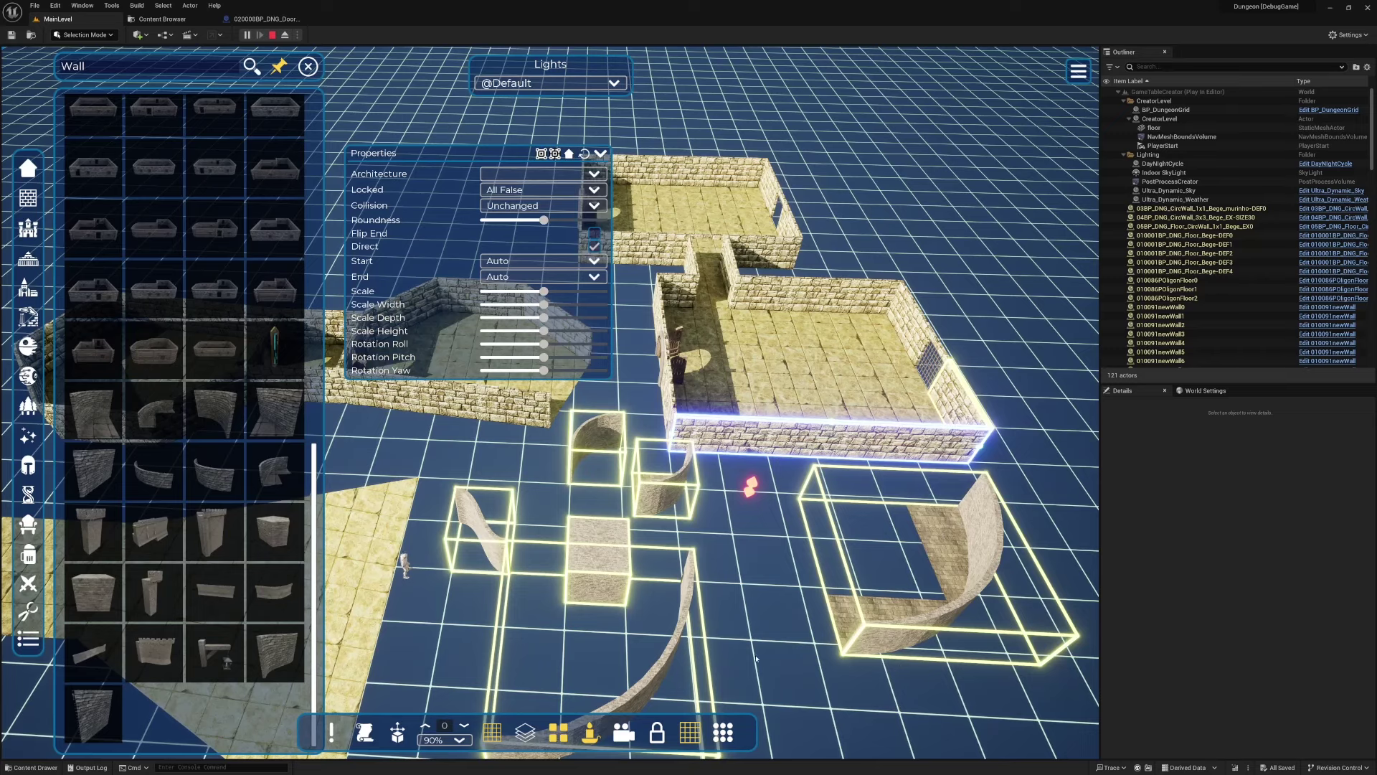
left_click(543, 173)
left_click(543, 244)
Move the large curved wall corner onto the big room's outer corner and delete the straight front wall there
left_click(934, 537)
left_click_drag(935, 536, 943, 482)
left_click(817, 437)
key("Delete")
Duplicate a floor piece at the big room's front and resize it to fit against the large curved corner
left_click(816, 451)
left_click_drag(815, 457, 838, 539)
key("ctrl+z")
left_click_drag(792, 373, 797, 552, "alt")
left_click_drag(831, 709, 795, 537)
right_click_drag(795, 536, 836, 527)
Move the small curved corner to the big room's other front corner and rotate it to fit
left_click_drag(666, 473, 818, 475)
left_click(725, 470)
key("r")
left_click_drag(729, 469, 759, 463)
Resize the pieces adjoining the small curved corner so they line up with it
right_click_drag(759, 462, 657, 335)
left_click_drag(657, 336, 507, 325)
left_click(717, 317)
left_click_drag(691, 314, 549, 306)
left_click(601, 446)
left_click_drag(606, 419, 614, 340)
right_click_drag(615, 340, 513, 405)
Duplicate a floor piece and resize its edges to fill the floor gap between the two curved corners
left_click_drag(551, 429, 373, 316, "alt")
right_click_drag(373, 316, 448, 345)
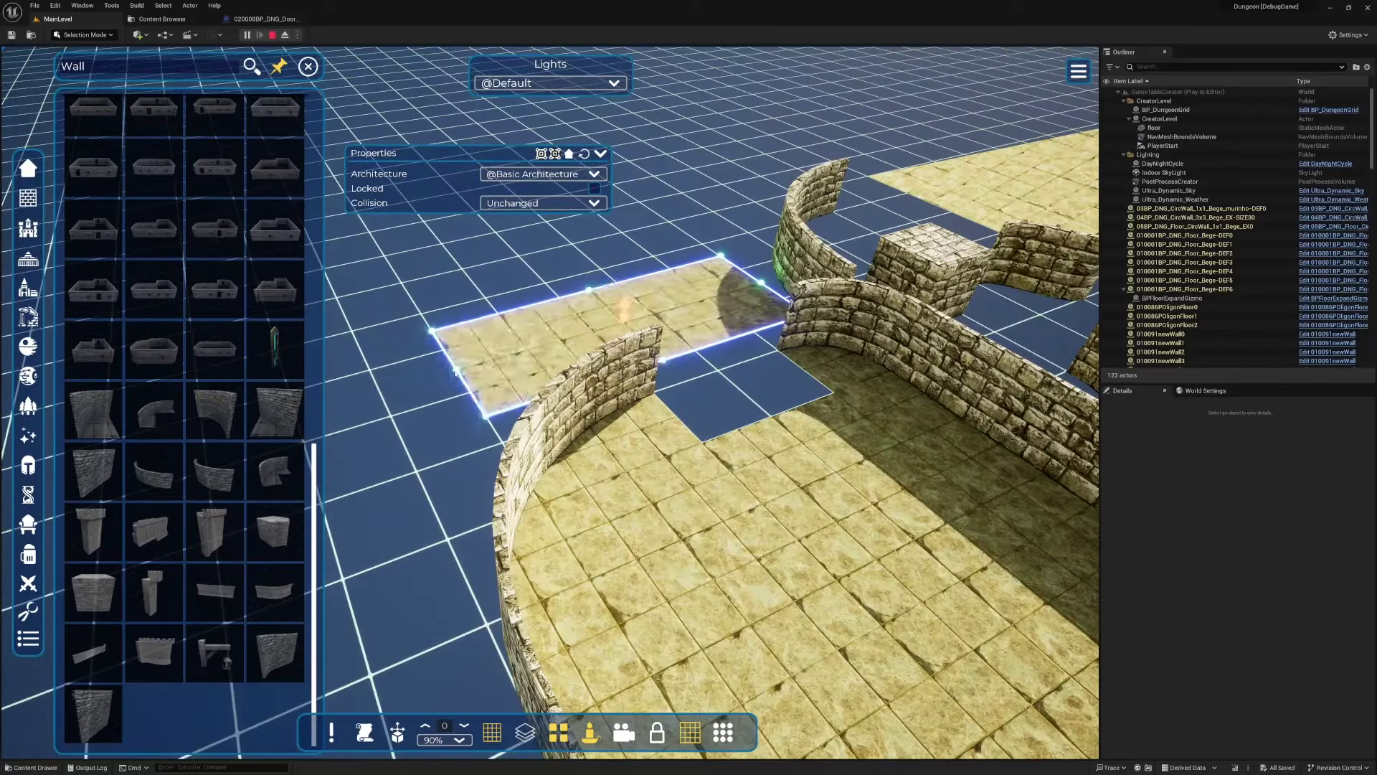
left_click_drag(472, 364, 591, 333)
left_click_drag(756, 281, 786, 380)
right_click_drag(785, 384, 845, 476)
Duplicate the big room's wooden door wall into the opening between the two curved corners
left_click(844, 476)
left_click_drag(844, 476, 288, 315, "alt")
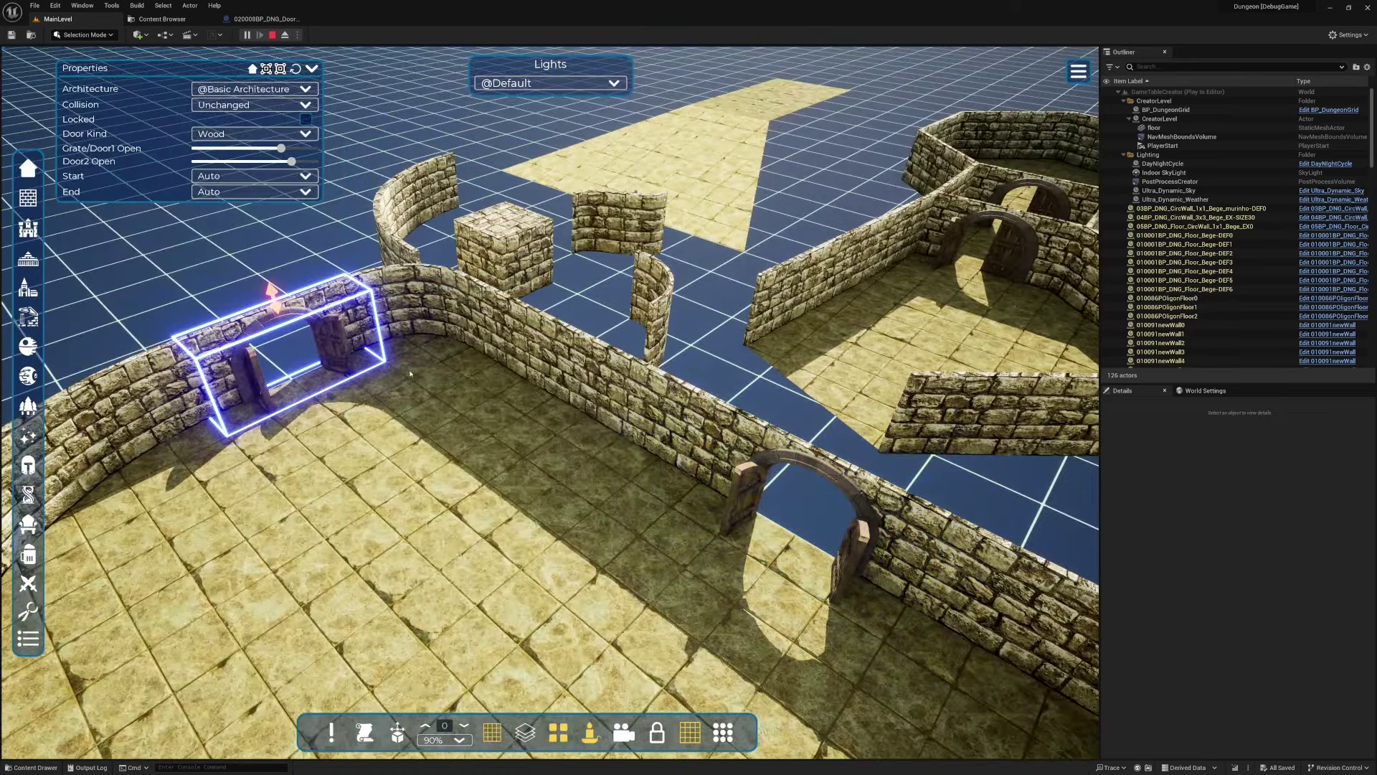
left_click(290, 332)
right_click_drag(290, 331, 279, 416)
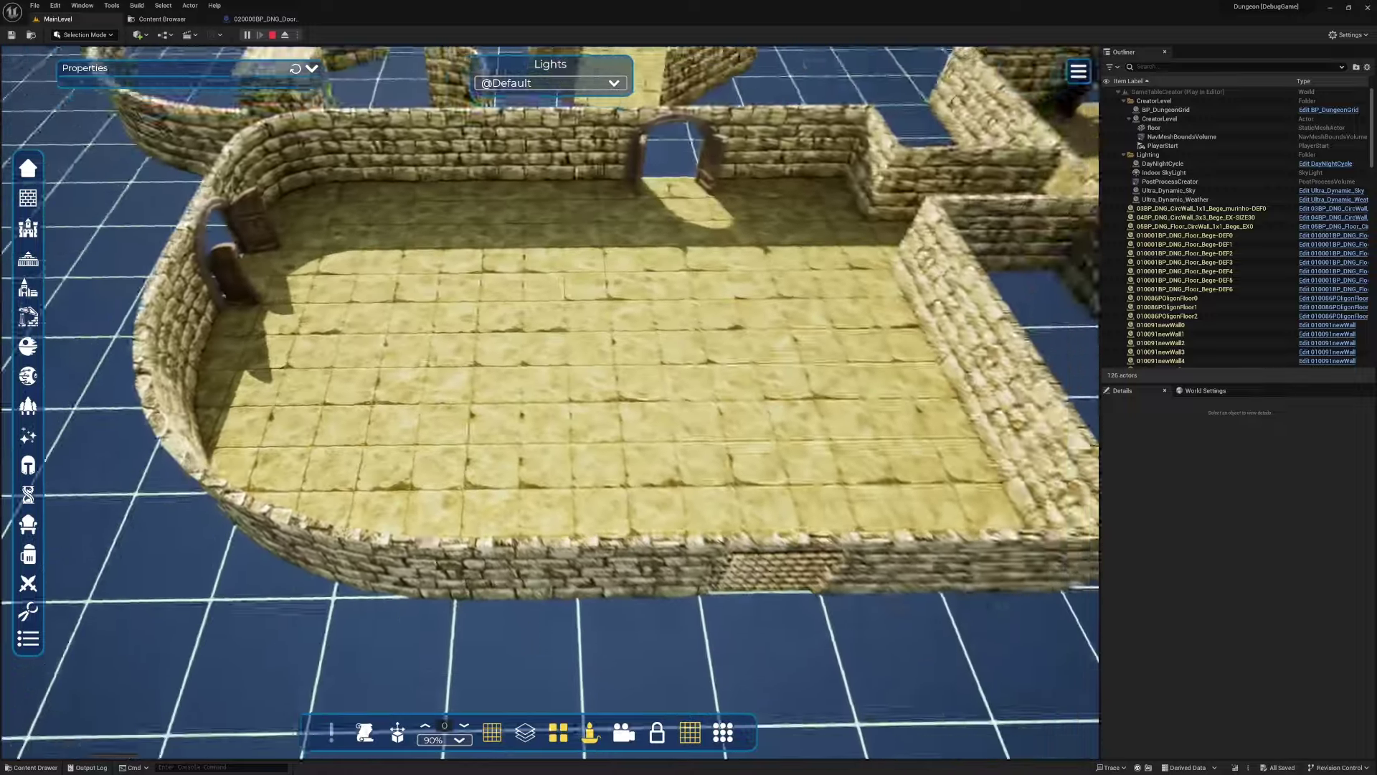
Move the adjustable curved wall away from the other pieces onto the open grid
scroll(246, 380, "down", 3)
key("a")
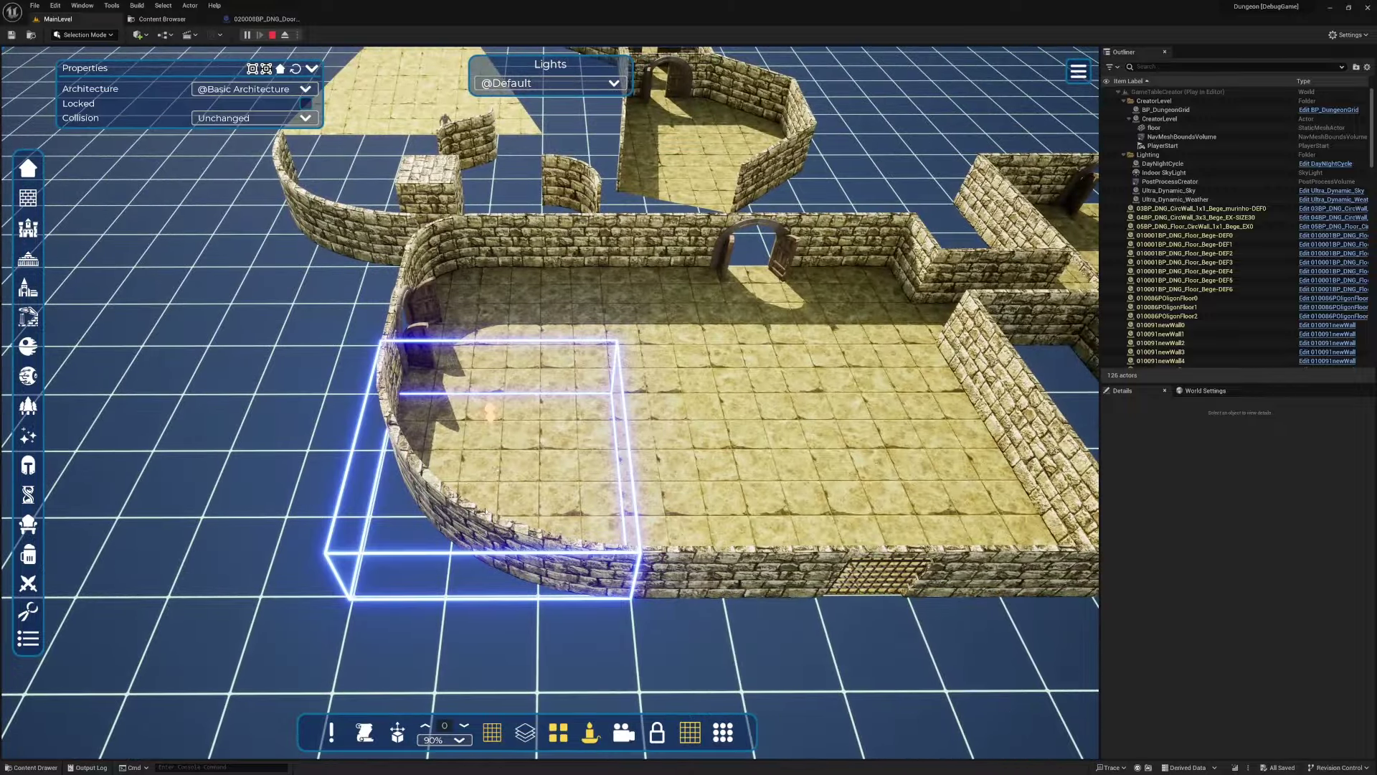
scroll(551, 402, "down", 2)
key("w")
scroll(551, 402, "up", 3)
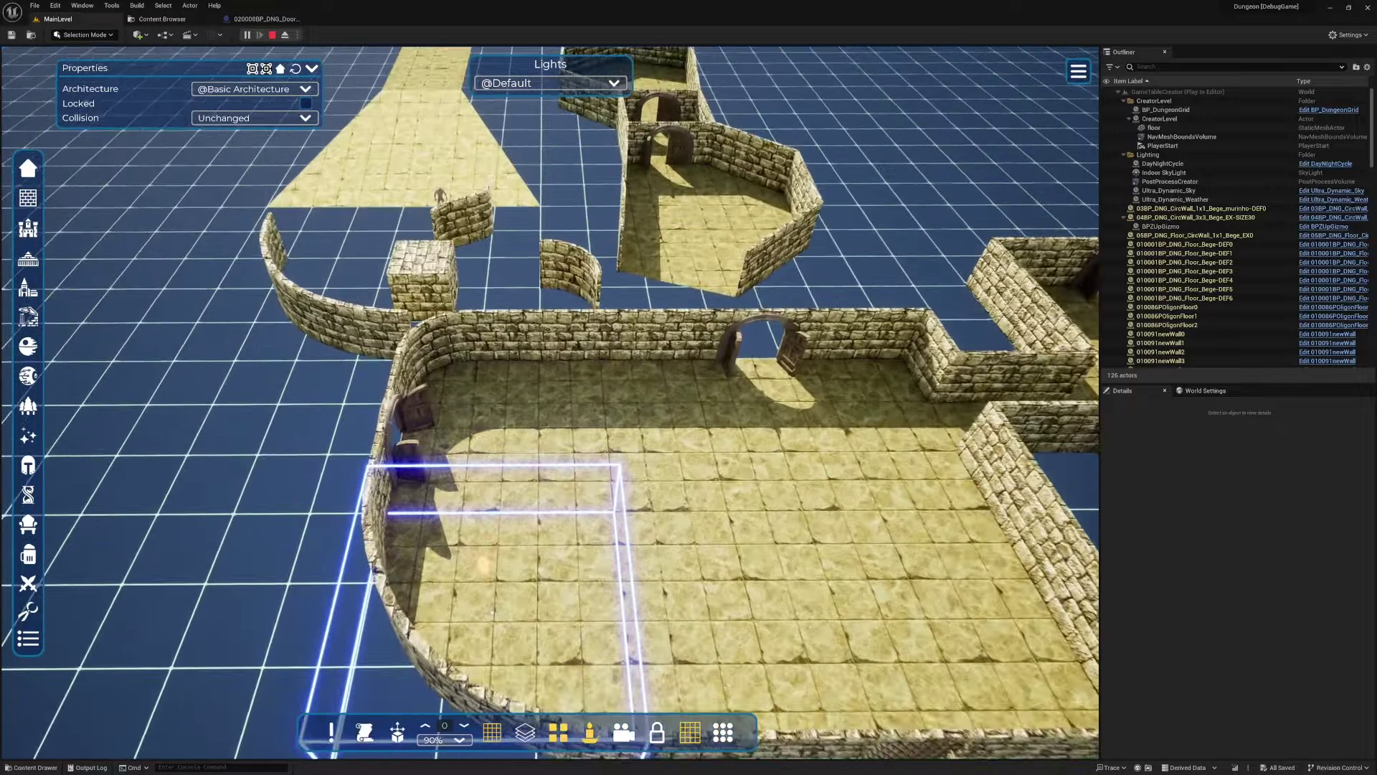
key("a")
key("w")
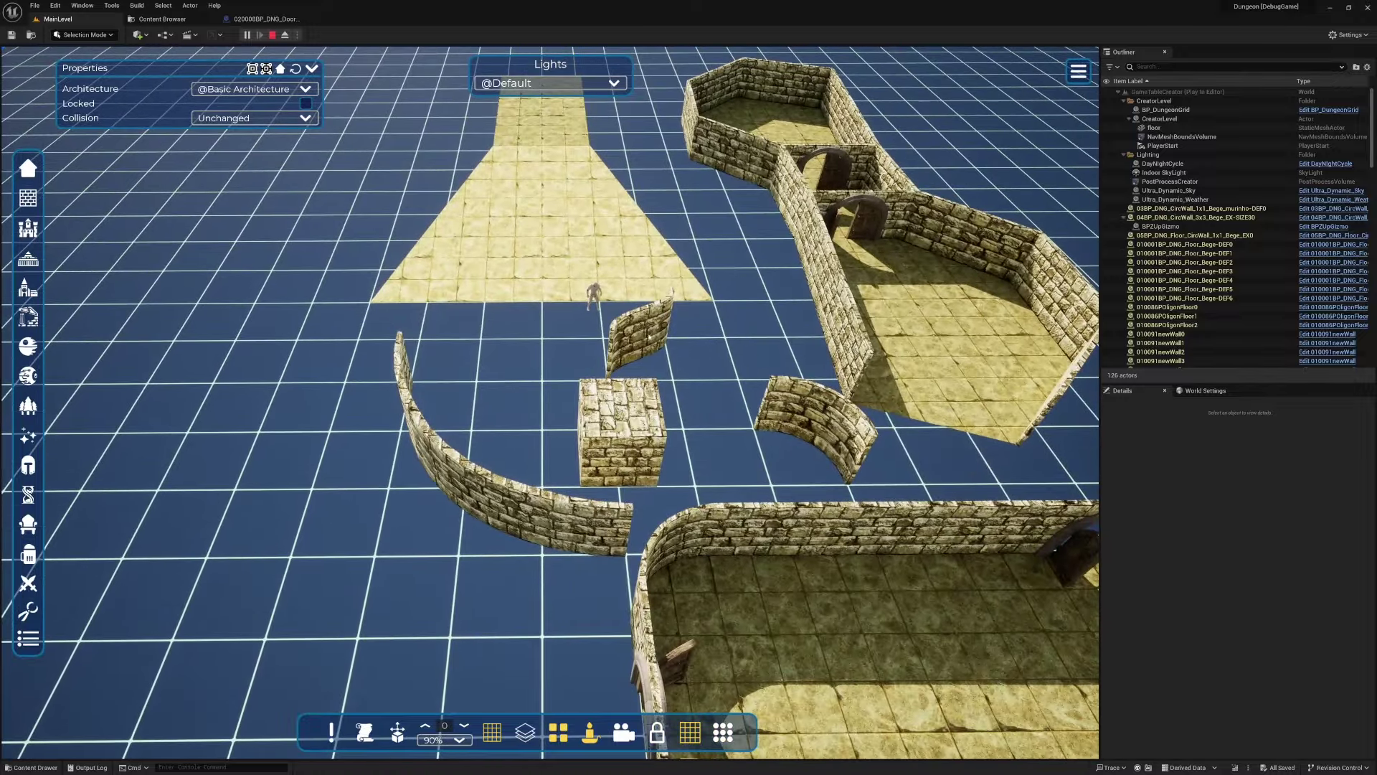
left_click_drag(583, 372, 305, 487)
Stretch the adjustable curved wall into a longer S-shaped run by pulling out one of its ends
key("a")
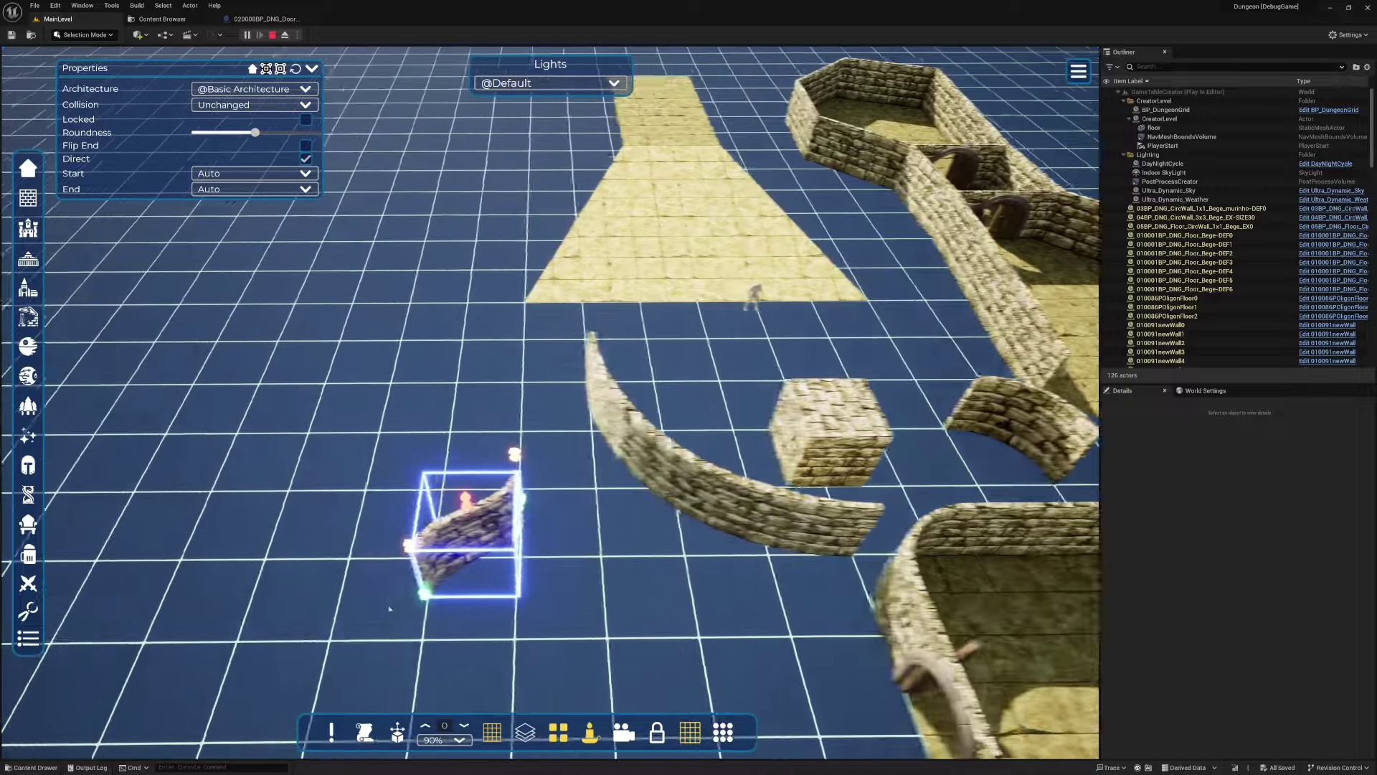
key("s")
scroll(391, 609, "up", 1)
key("s")
scroll(391, 609, "up", 3)
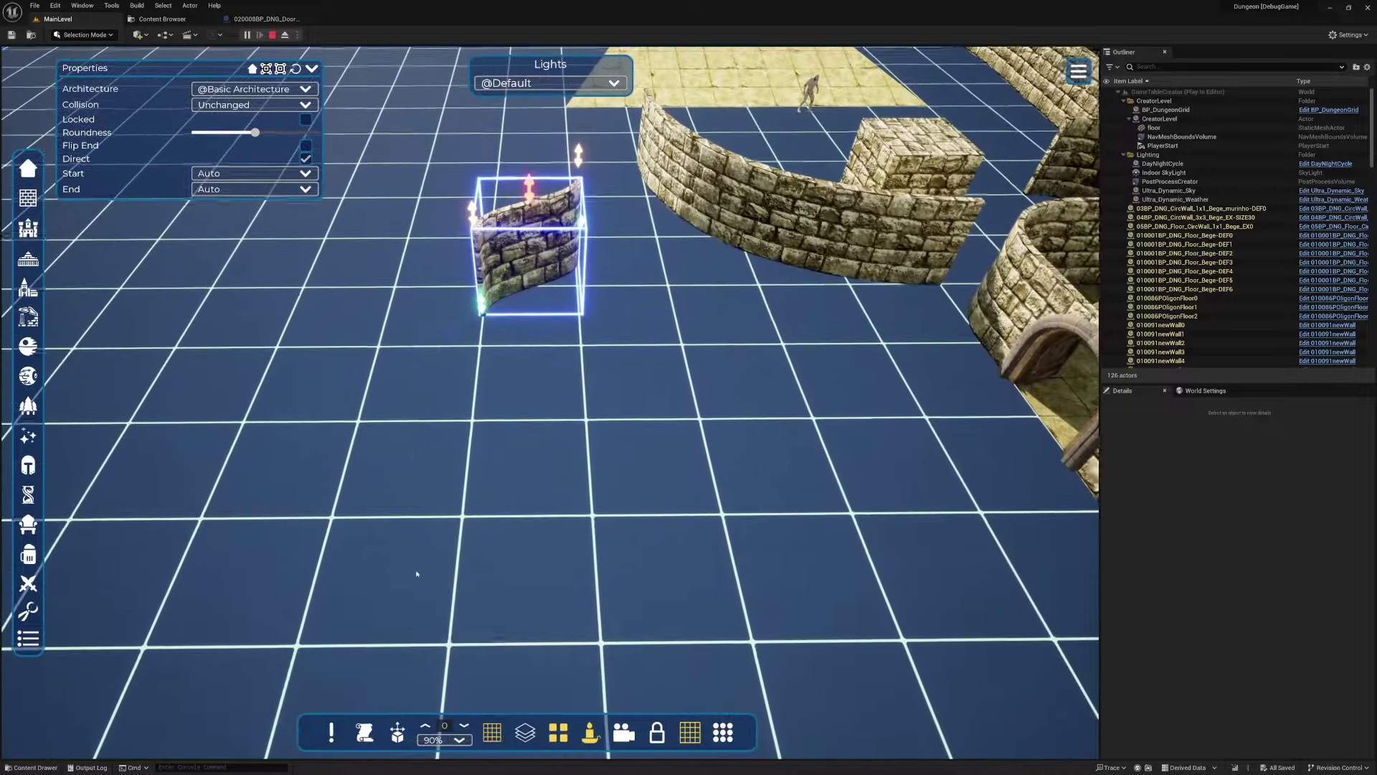
scroll(418, 572, "down", 4)
key("w")
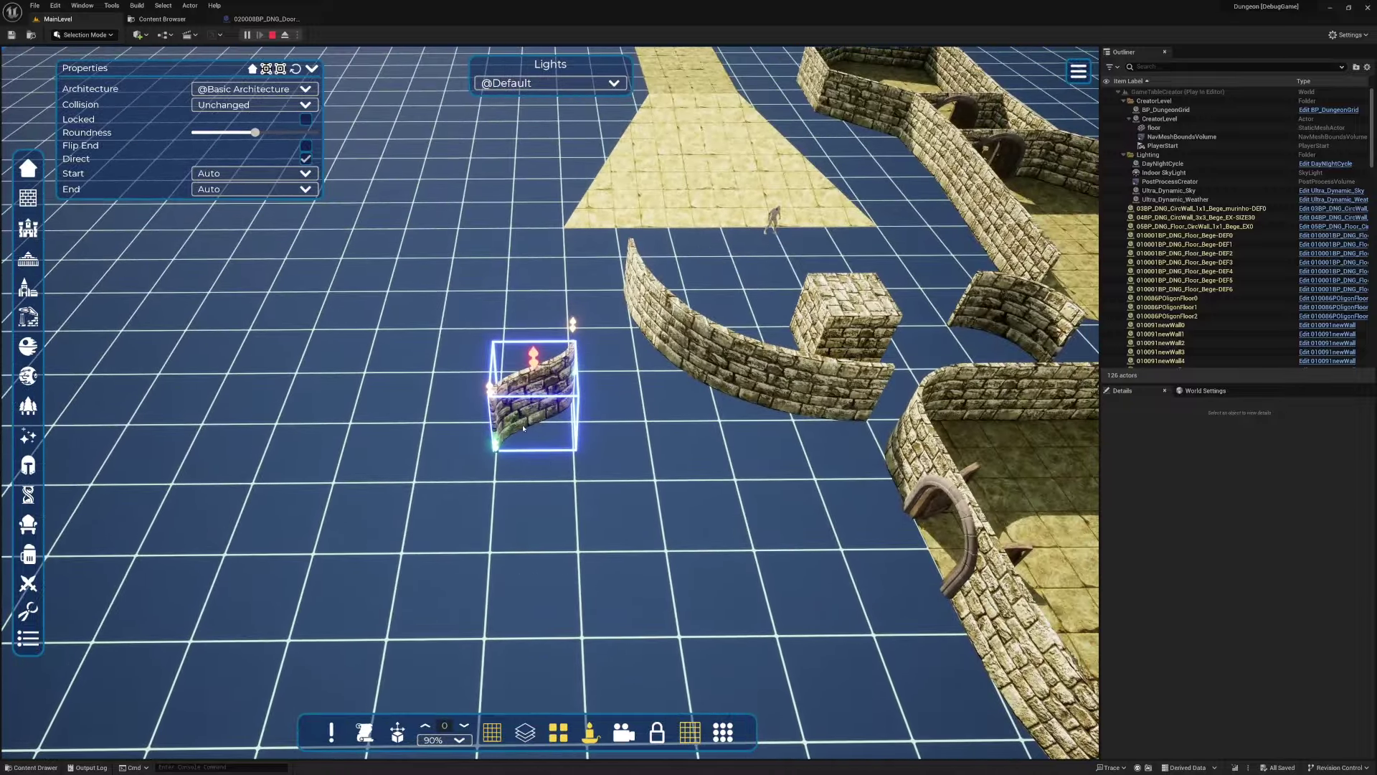
right_click_drag(534, 401, 525, 467)
key("w")
scroll(524, 468, "up", 4)
key("s")
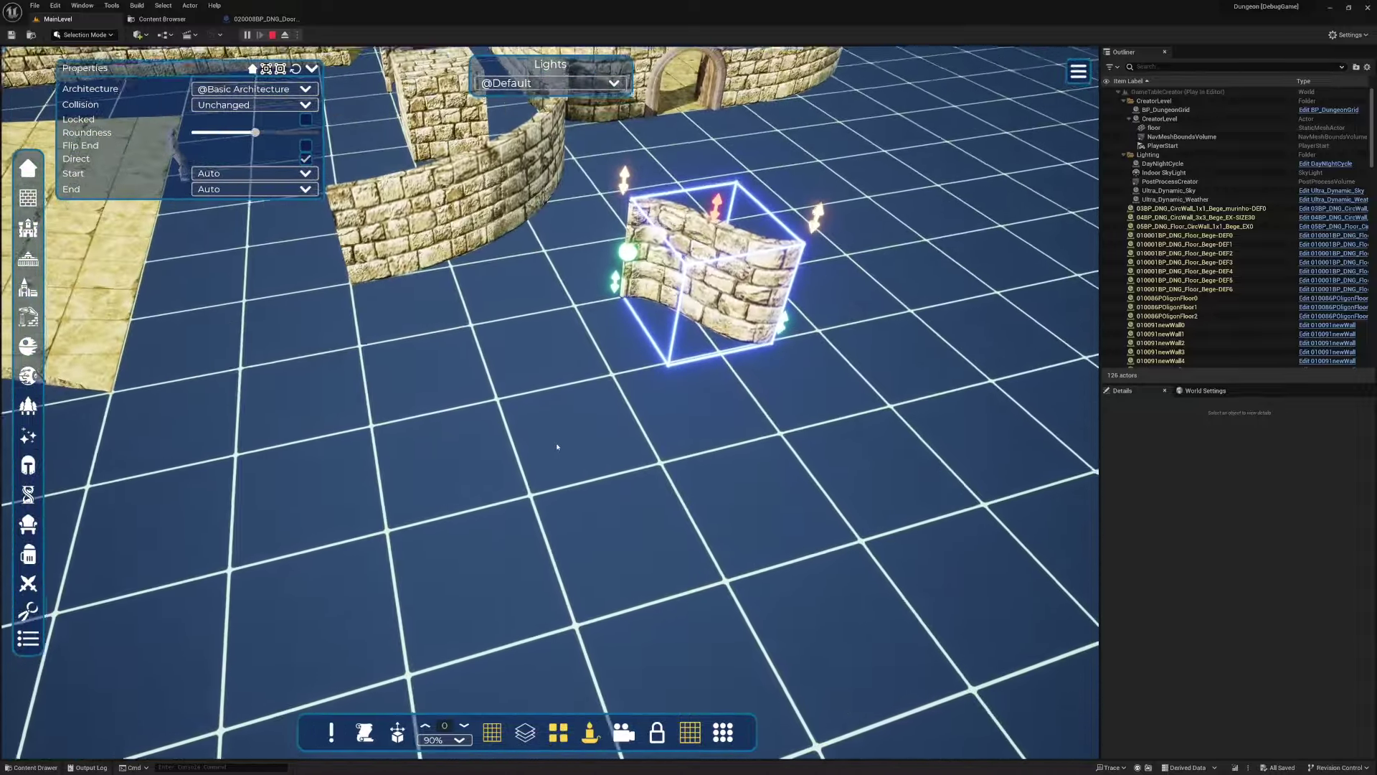
scroll(612, 483, "down", 4)
key("e")
mouse_move(687, 456)
left_mouse_down()
mouse_move(810, 480)
mouse_move(534, 466)
mouse_move(338, 477)
mouse_move(467, 455)
mouse_move(580, 322)
mouse_move(434, 467)
mouse_move(387, 445)
mouse_move(391, 410)
left_mouse_up()
Turn the large loose curved wall and join it to the end of the S-shaped wall
left_click(509, 336)
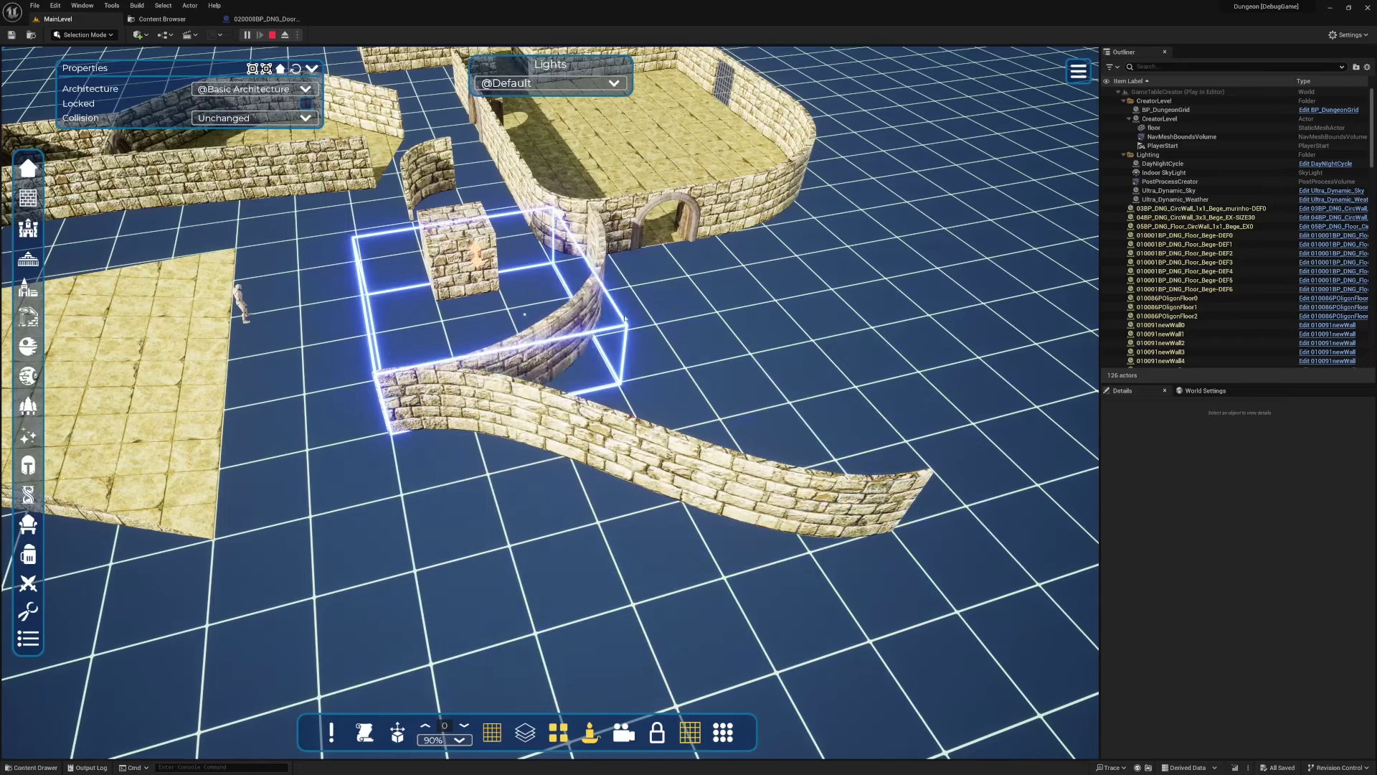
left_click(790, 325)
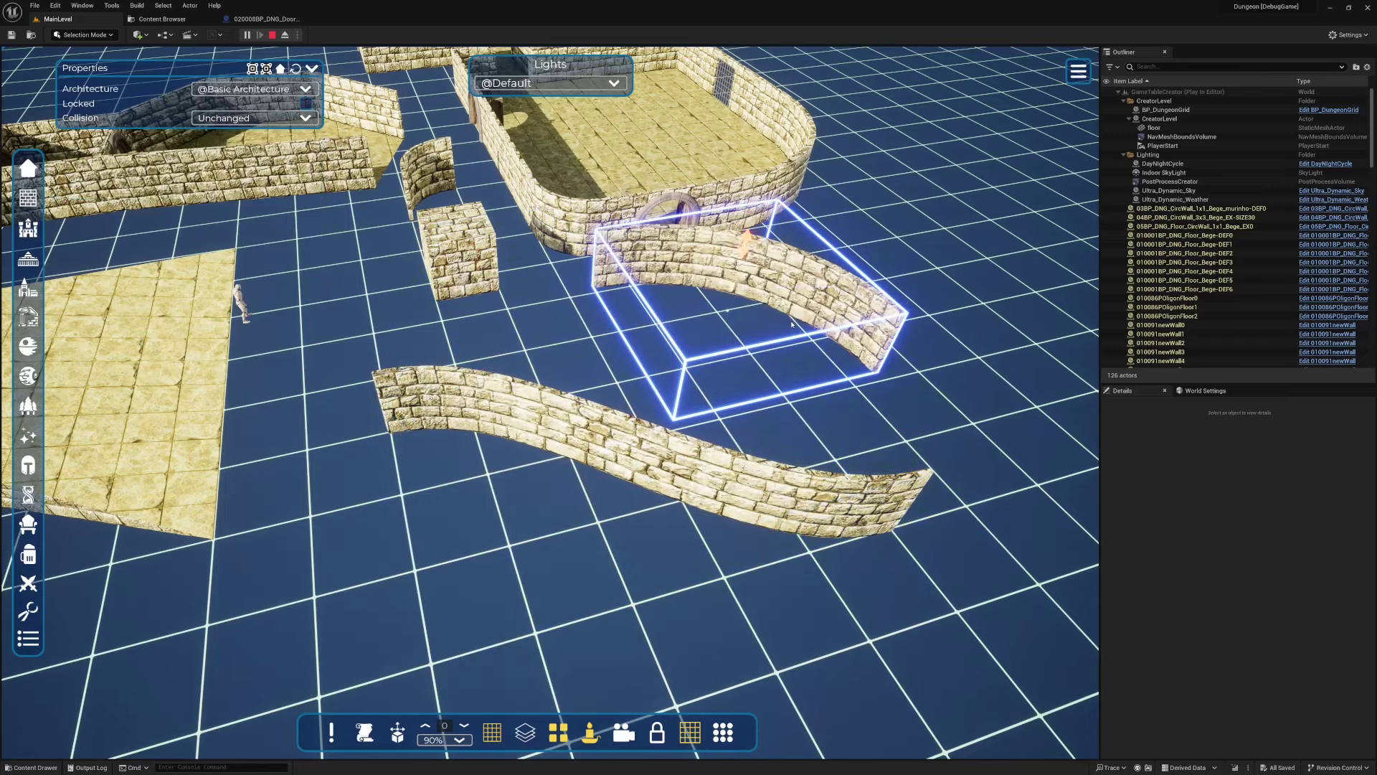
mouse_move(792, 304)
left_mouse_down()
mouse_move(353, 360)
mouse_move(369, 525)
mouse_move(389, 543)
left_mouse_up()
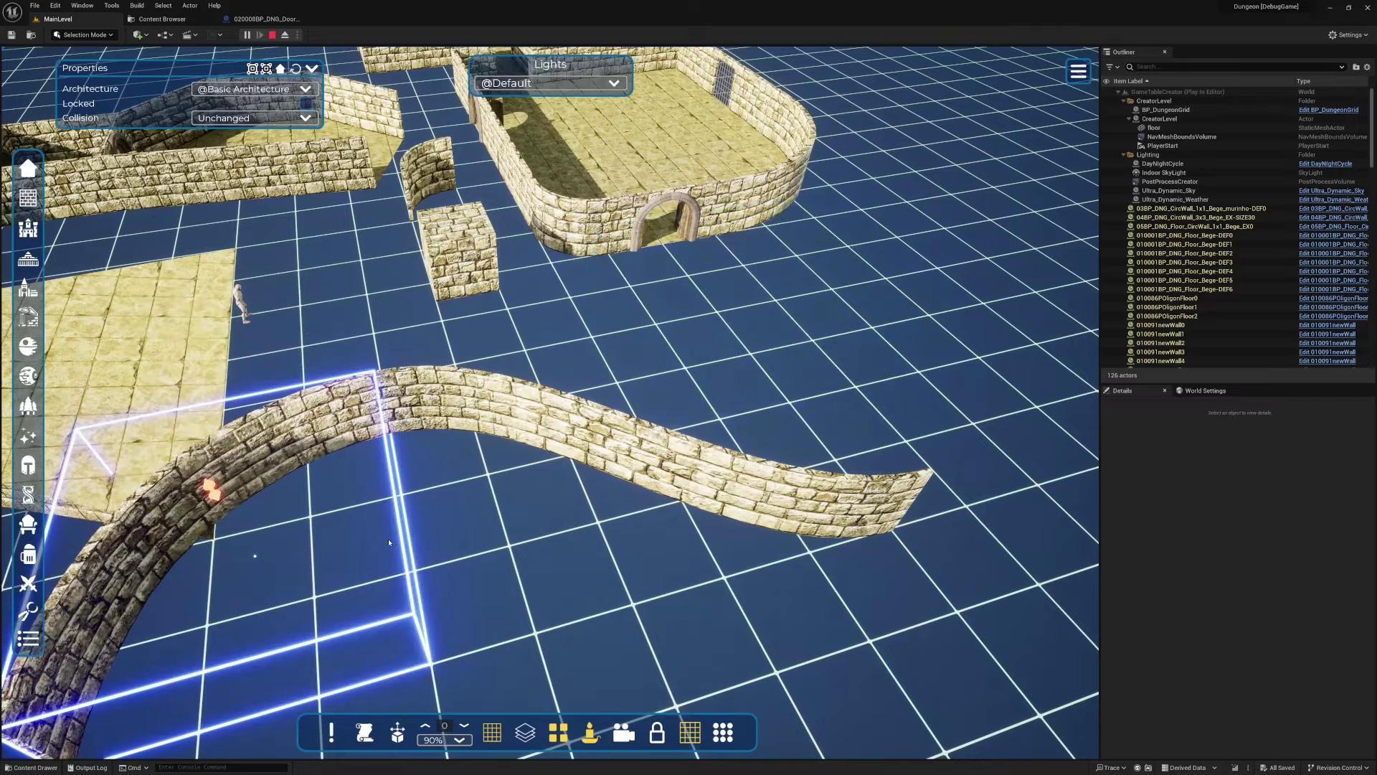
left_click(443, 537)
mouse_move(429, 511)
right_mouse_down()
mouse_move(401, 484)
mouse_move(373, 477)
mouse_move(362, 491)
mouse_move(358, 402)
mouse_move(391, 369)
mouse_move(438, 370)
mouse_move(480, 466)
mouse_move(425, 488)
right_mouse_up()
Move the S-shaped wall clear of the large curved wall and toggle its Direct option off and on again
left_click(584, 403)
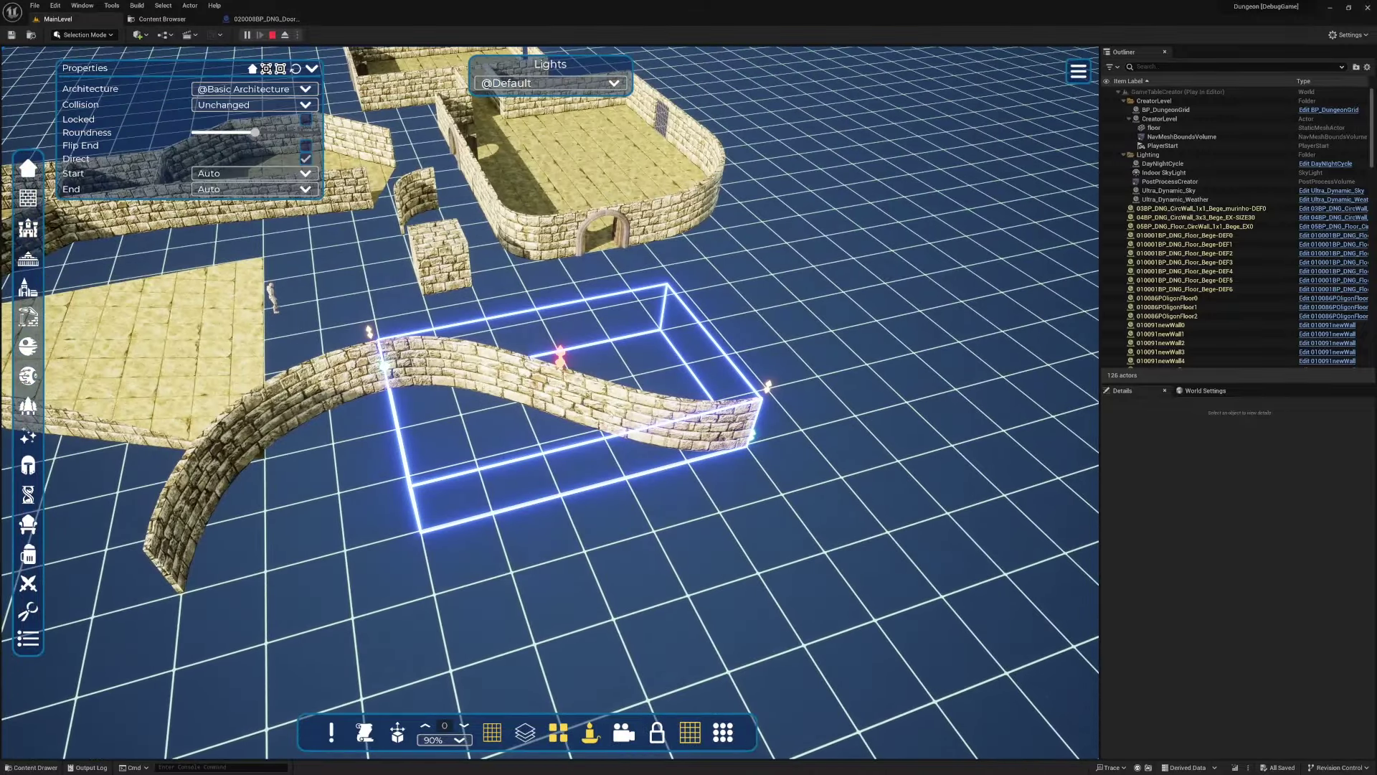
mouse_move(607, 407)
left_mouse_down()
mouse_move(671, 441)
mouse_move(752, 424)
left_mouse_up()
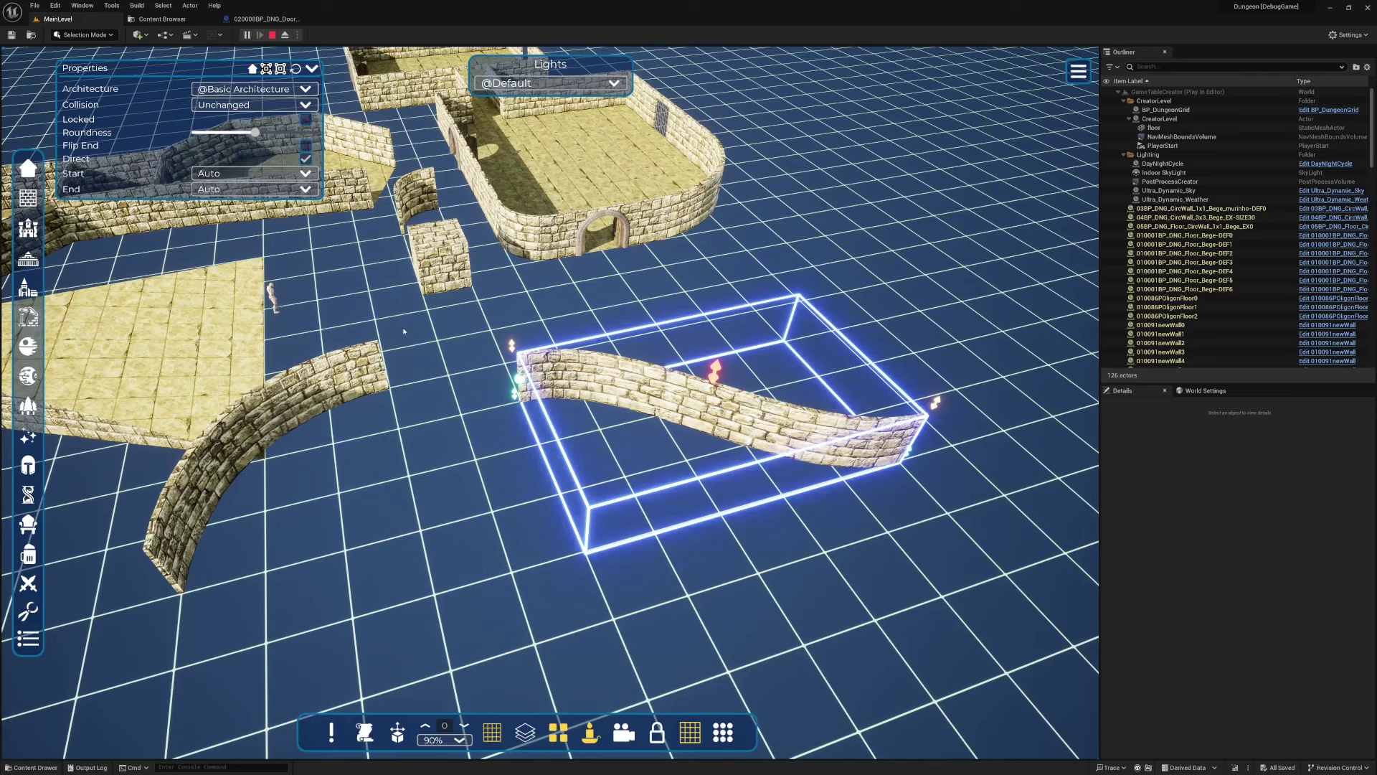
left_click(306, 159)
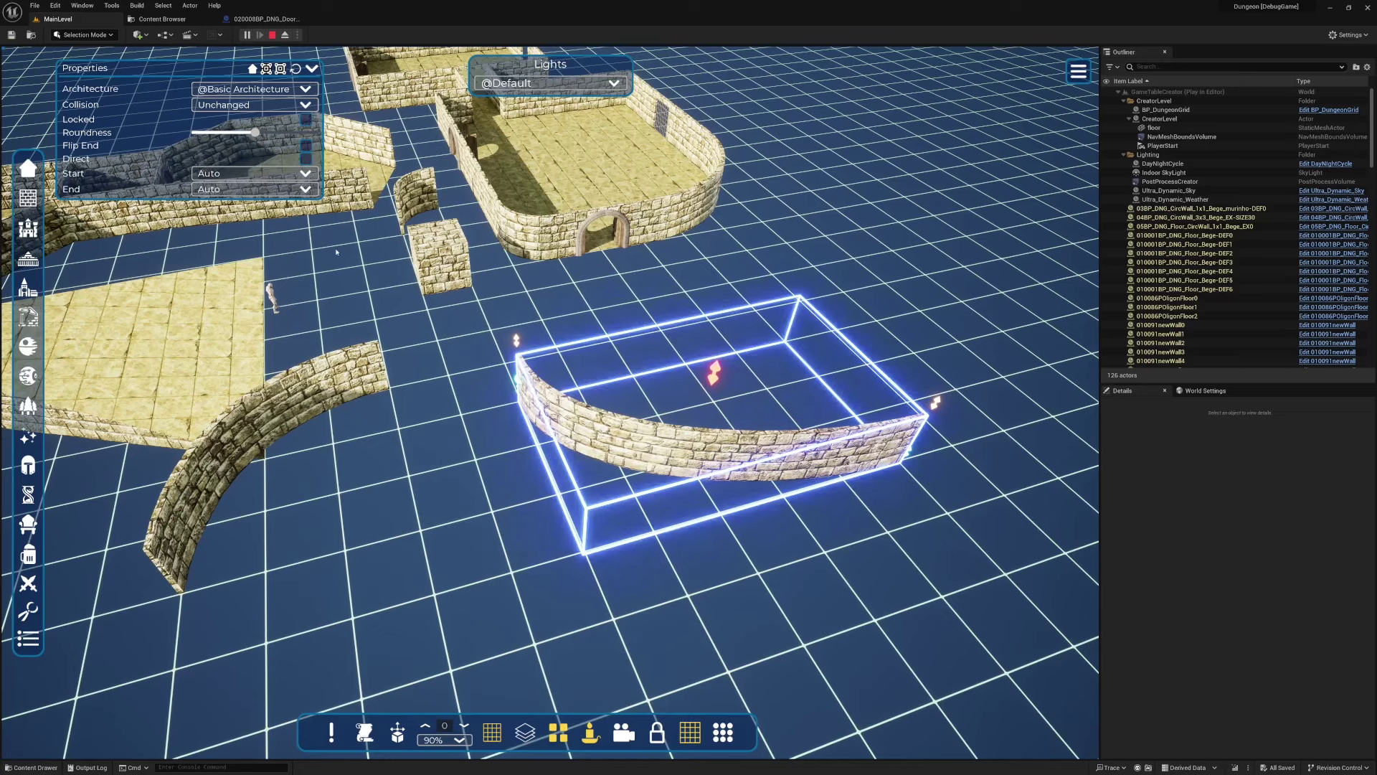
left_click(306, 159)
Try Flip End with a higher roundness on the adjustable wall, and settle on Flip End off with a moderately increased roundness
left_click(306, 147)
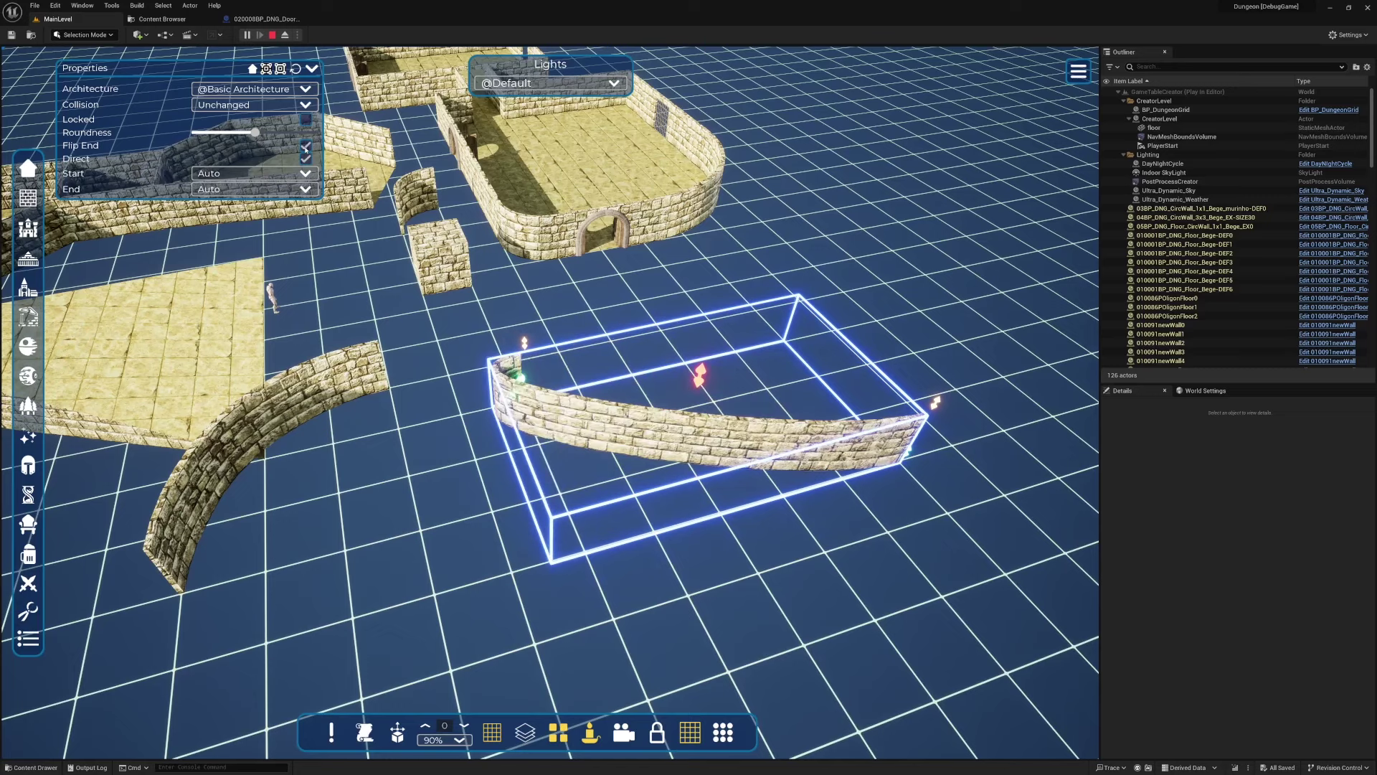
right_click_drag(678, 444, 461, 265)
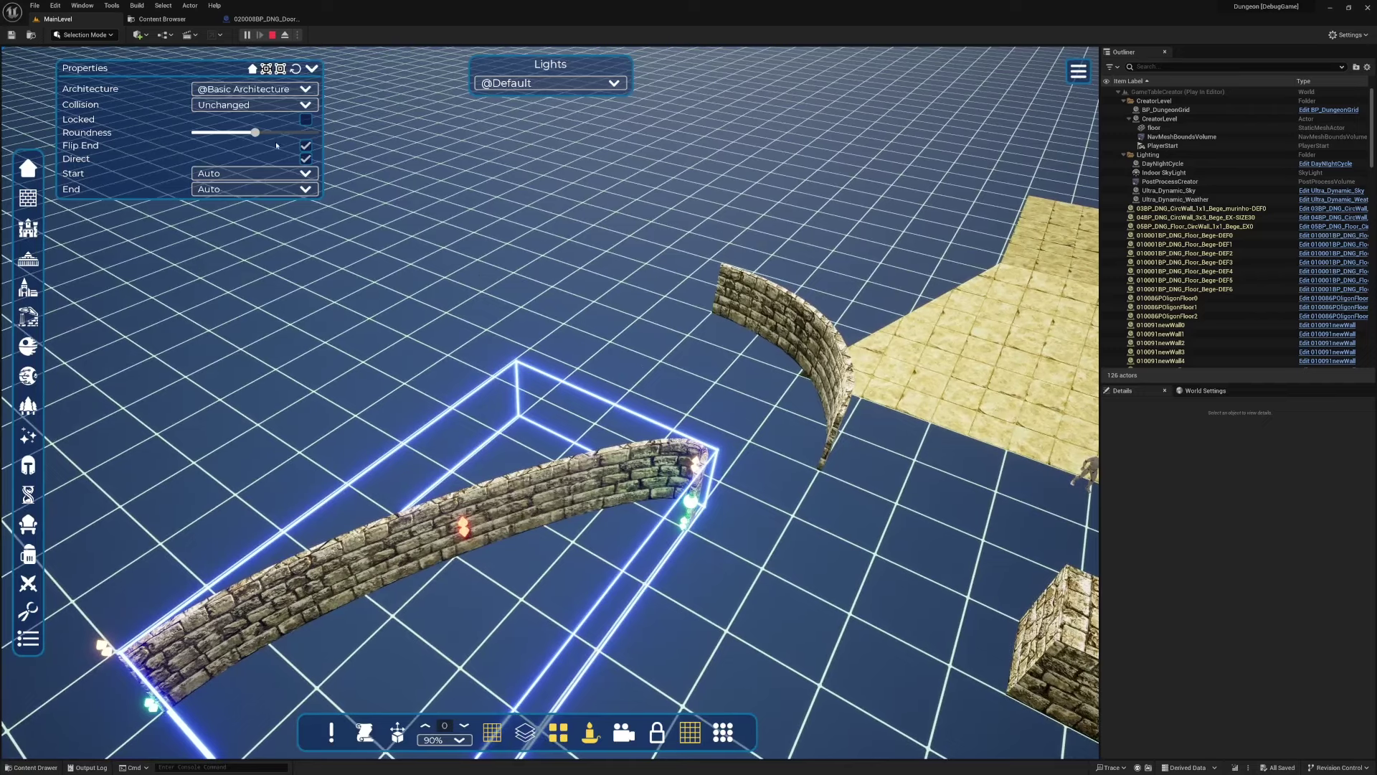
mouse_move(258, 134)
left_mouse_down()
mouse_move(216, 133)
mouse_move(288, 132)
mouse_move(267, 132)
left_mouse_up()
mouse_move(694, 504)
left_mouse_down()
mouse_move(783, 518)
mouse_move(692, 502)
left_mouse_up()
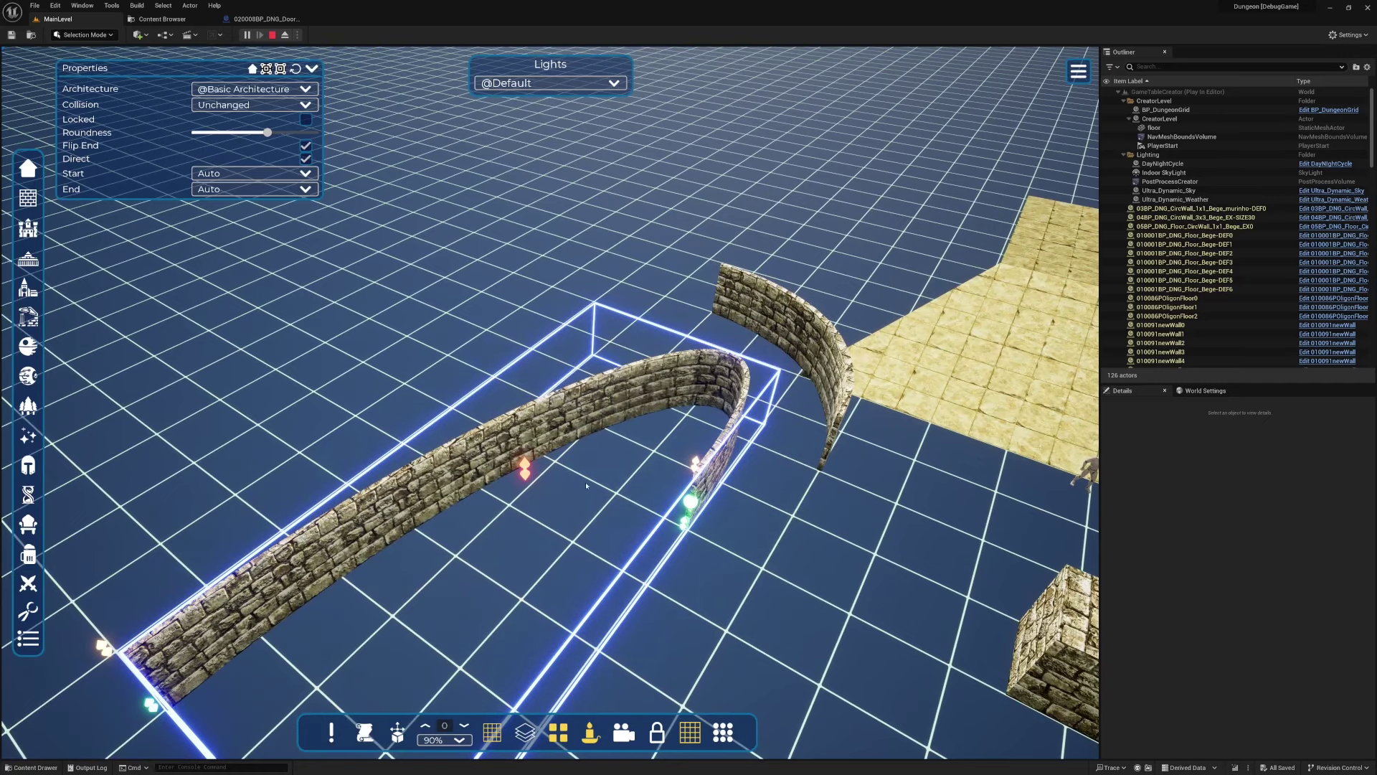
left_click(306, 147)
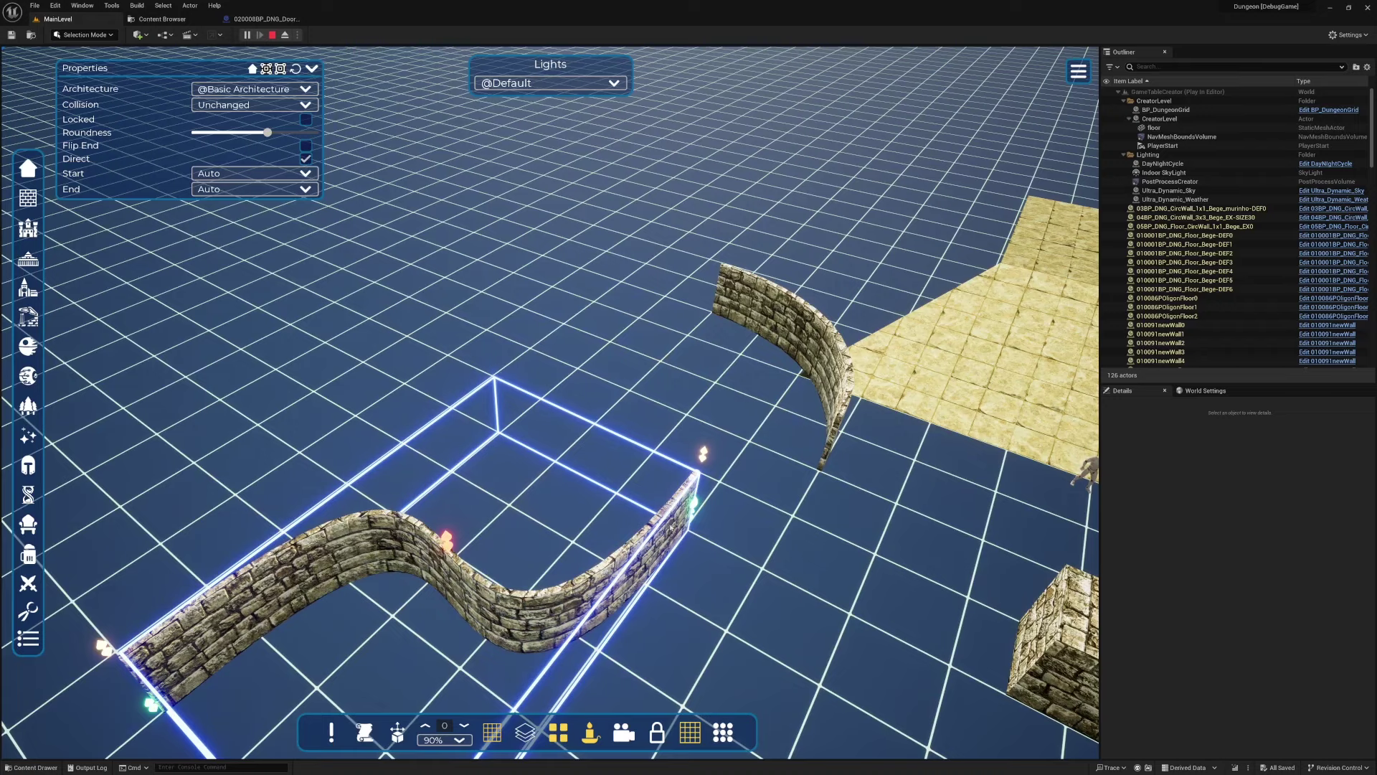
left_click_drag(269, 134, 264, 136)
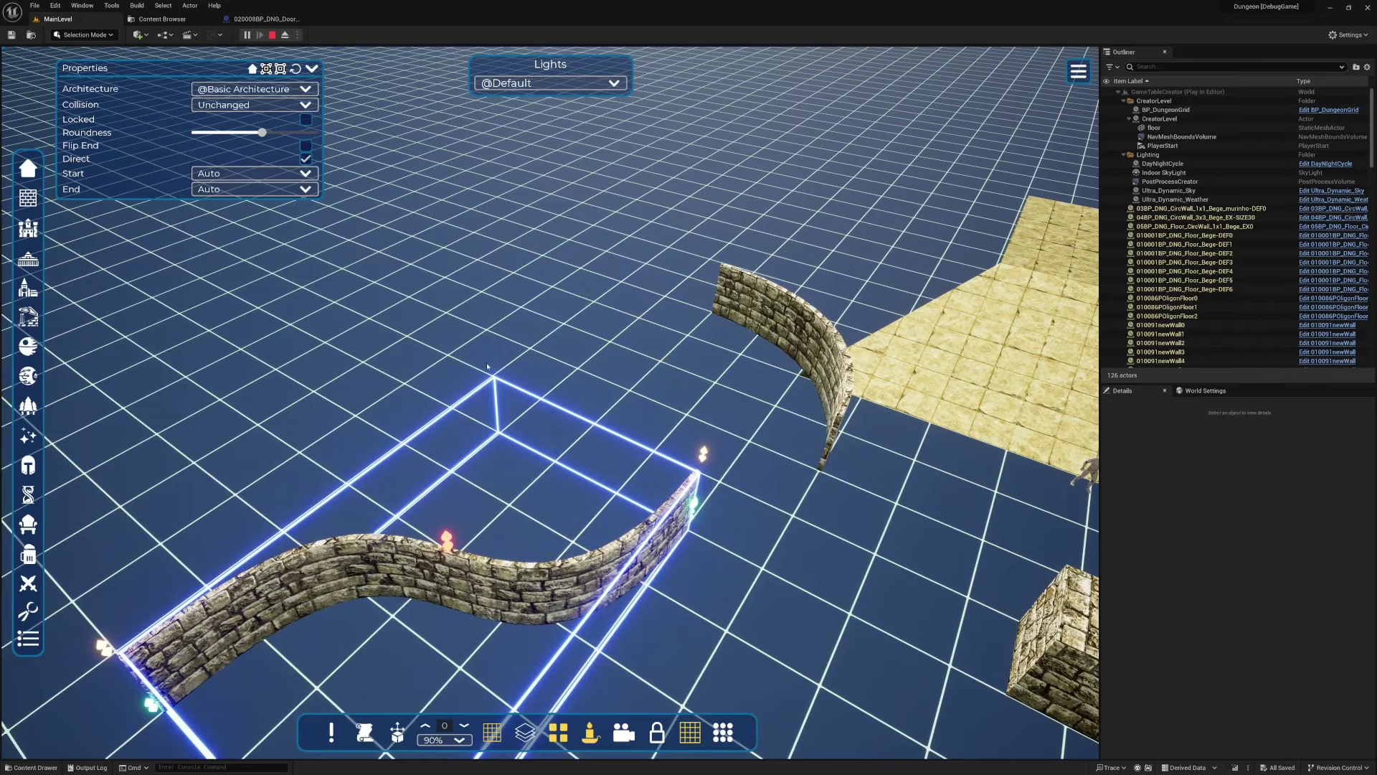
Vary the S-shaped wall's height by raising the top of one end and adjusting the top and base of the other
right_click_drag(487, 368, 371, 456)
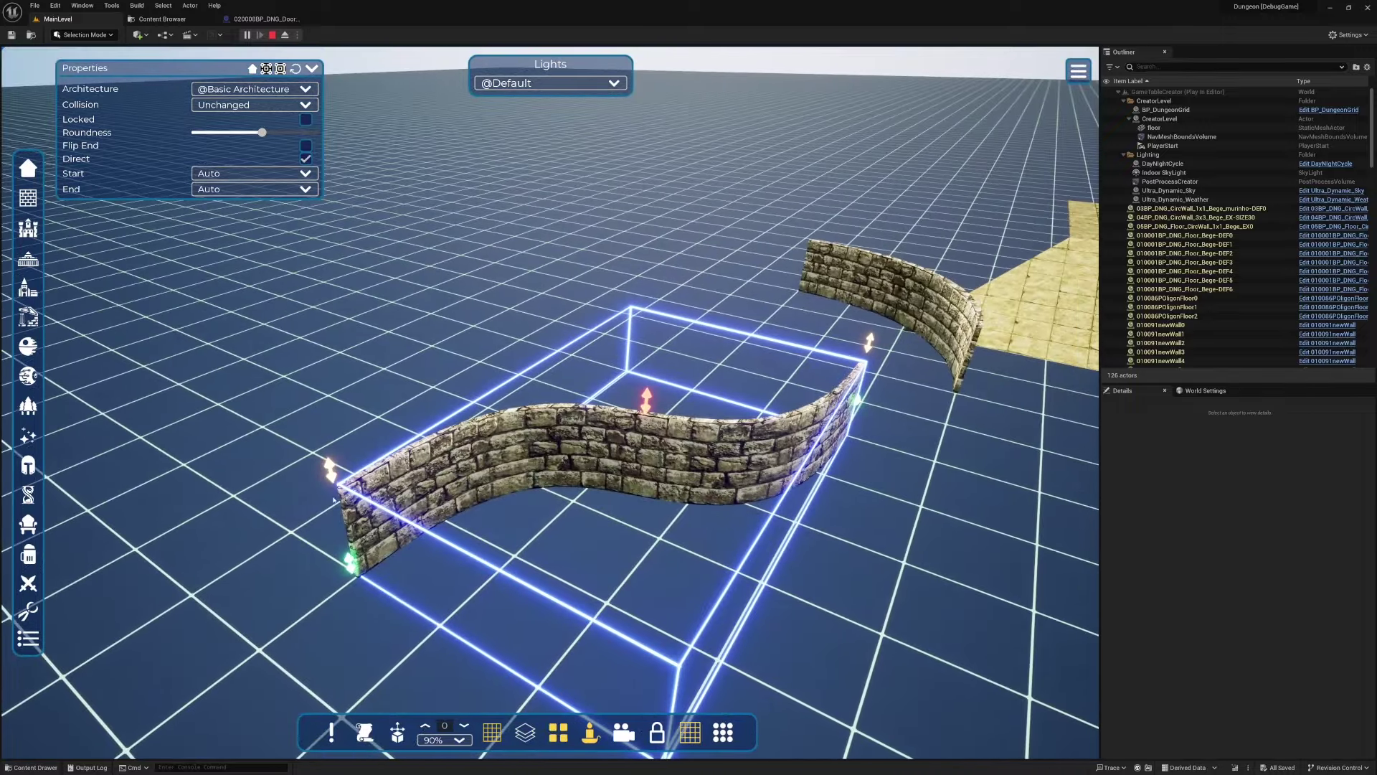
left_click_drag(332, 467, 276, 204)
right_click_drag(399, 311, 236, 359)
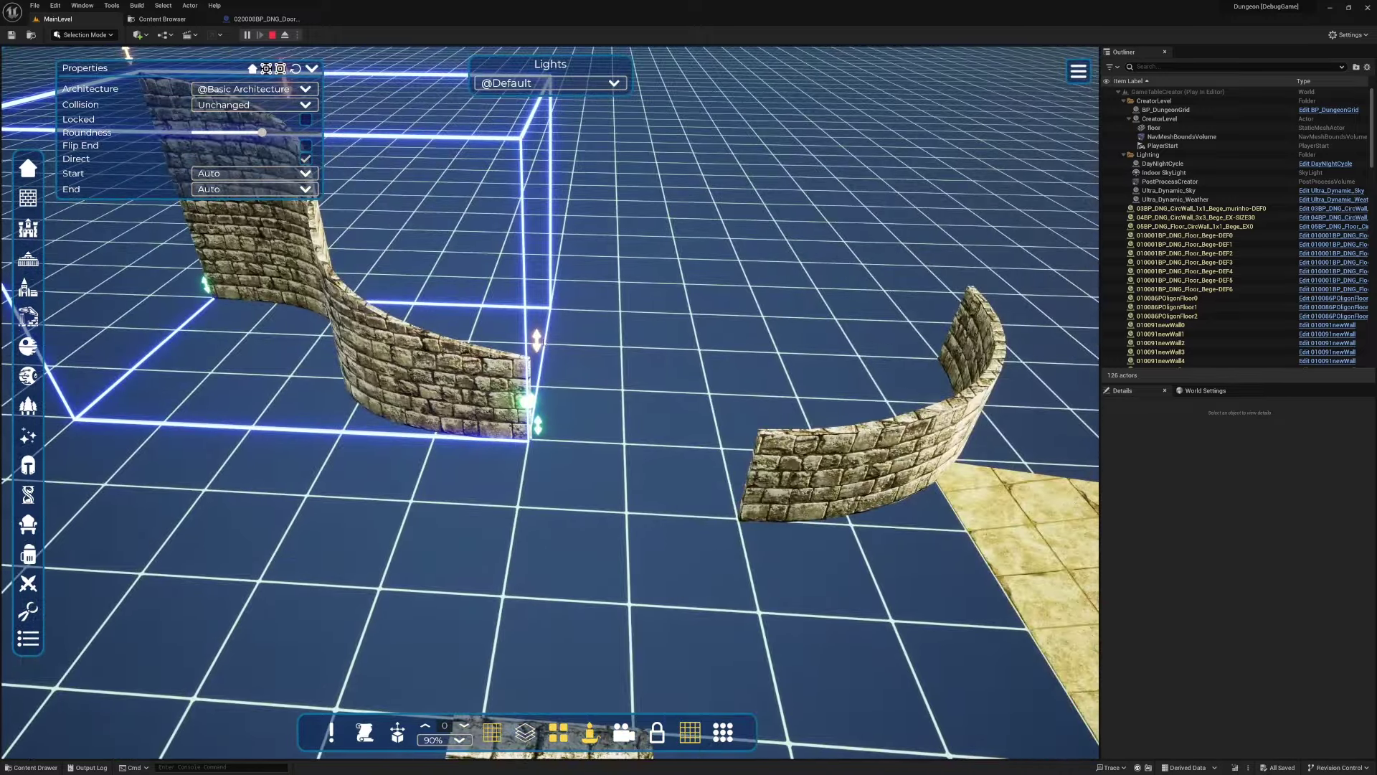
left_click_drag(537, 345, 536, 240)
mouse_move(540, 425)
left_mouse_down()
mouse_move(540, 362)
mouse_move(543, 404)
left_mouse_up()
right_click_drag(553, 428, 649, 424)
key("d")
left_click_drag(618, 337, 619, 368)
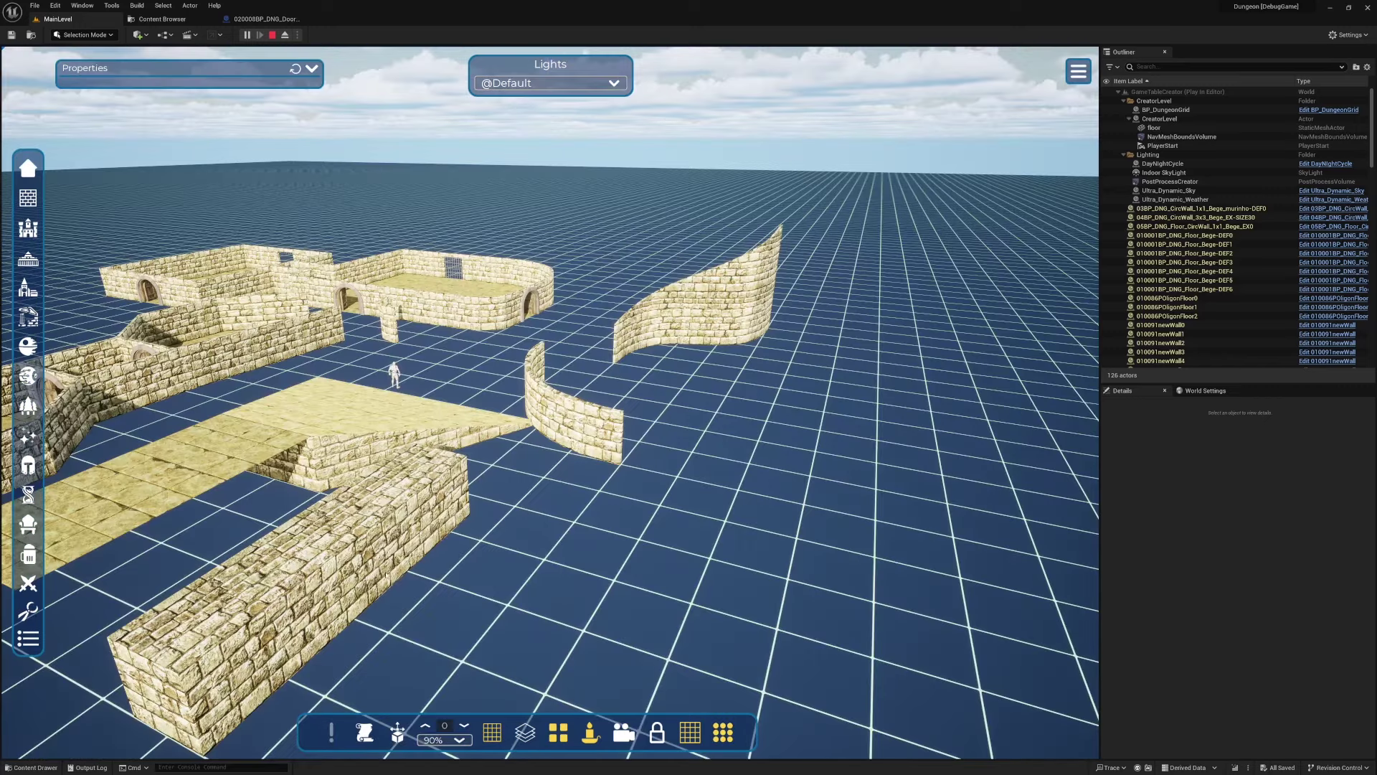
Widen the long stone block beside the ramp by pulling out its long side face
left_click(370, 568)
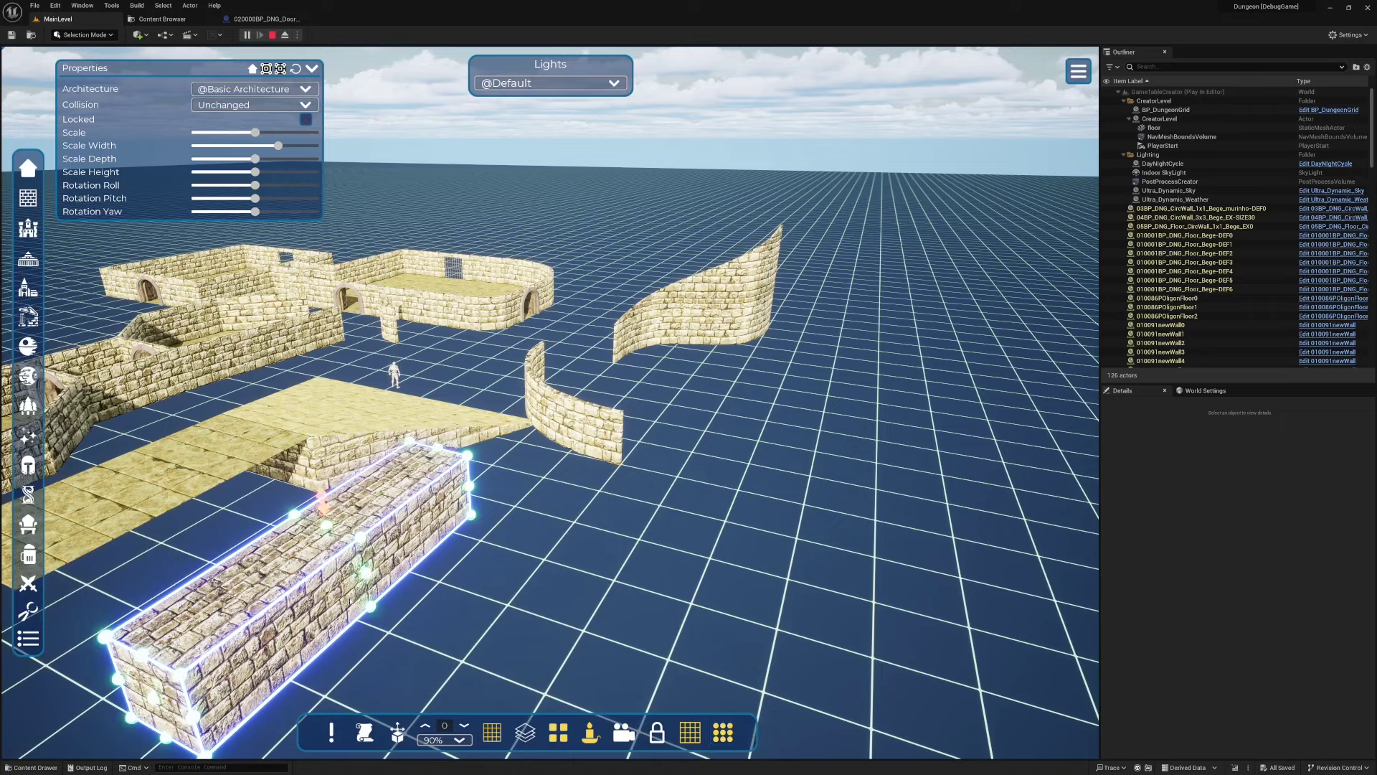
right_click_drag(551, 402, 667, 448)
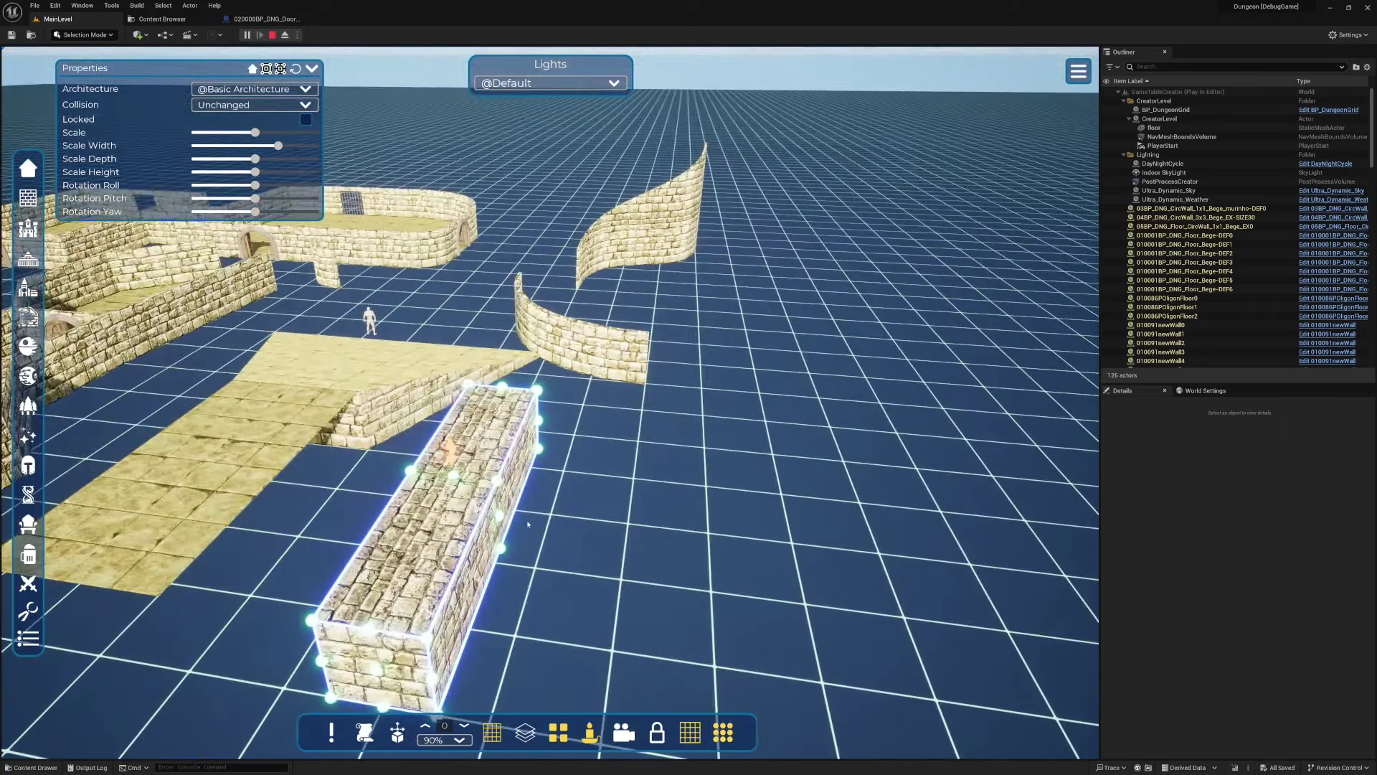
left_click_drag(502, 520, 717, 550)
right_click_drag(718, 550, 366, 657)
key("a")
key("a")
key("a")
key("d")
right_click_drag(444, 370, 393, 368)
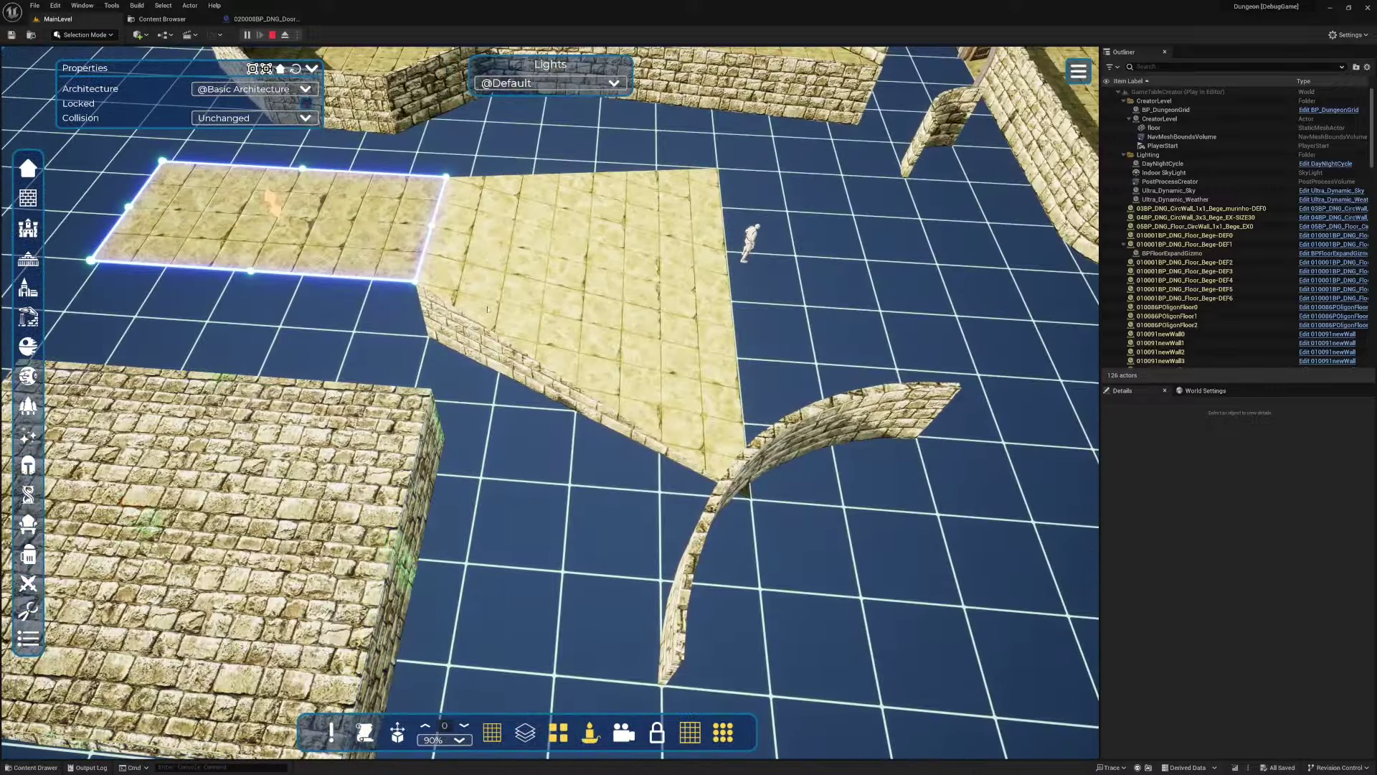
Move the widened stone block over the rectangular floor so its end meets the narrow edge of the ramp
left_click_drag(392, 447, 363, 293)
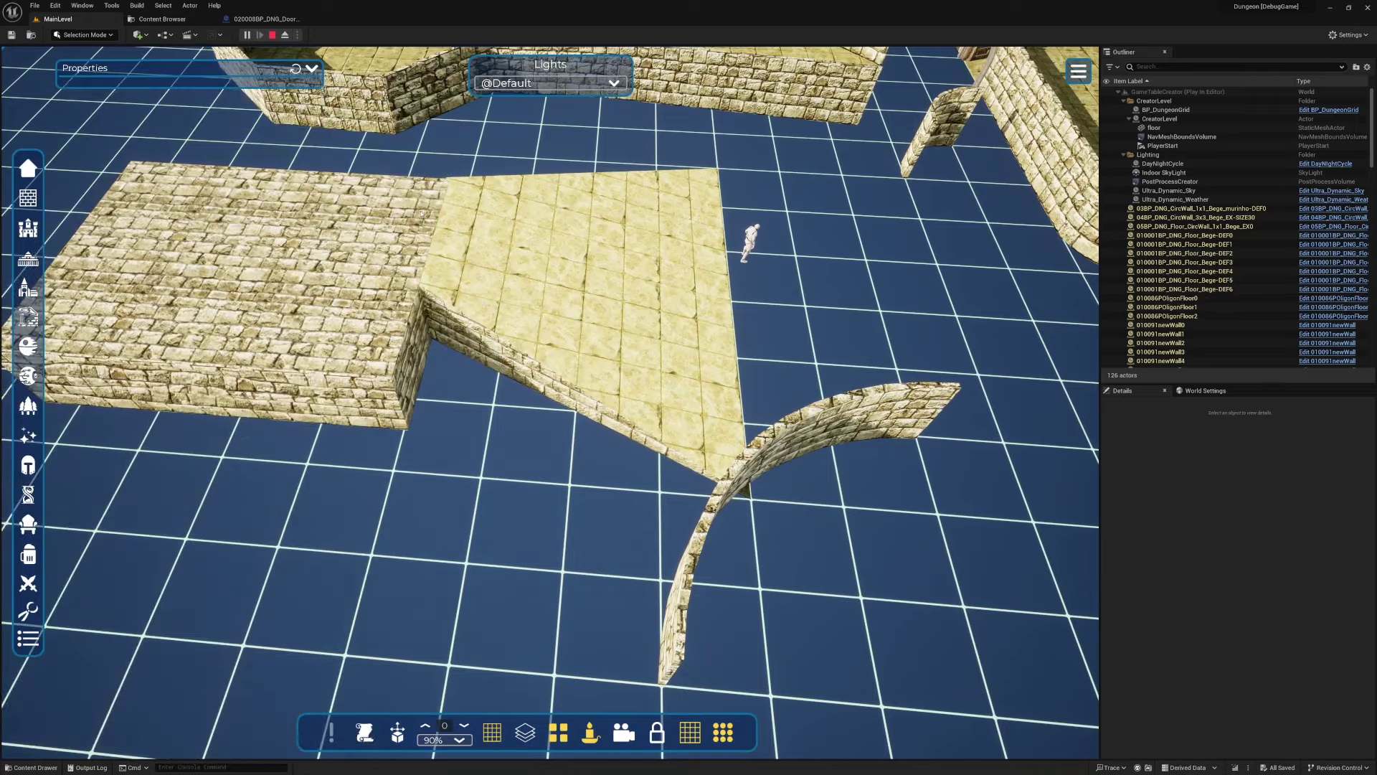
right_click_drag(429, 456, 516, 456)
key("a")
key("a")
Resize the stone block's side faces so its width matches the narrow edge of the ramp
left_click_drag(825, 452, 664, 453)
key("d")
right_click_drag(663, 454, 531, 445)
left_click_drag(590, 412, 771, 466)
left_click_drag(437, 440, 471, 400)
right_click_drag(488, 405, 394, 405)
key("d")
left_click_drag(554, 277, 525, 289)
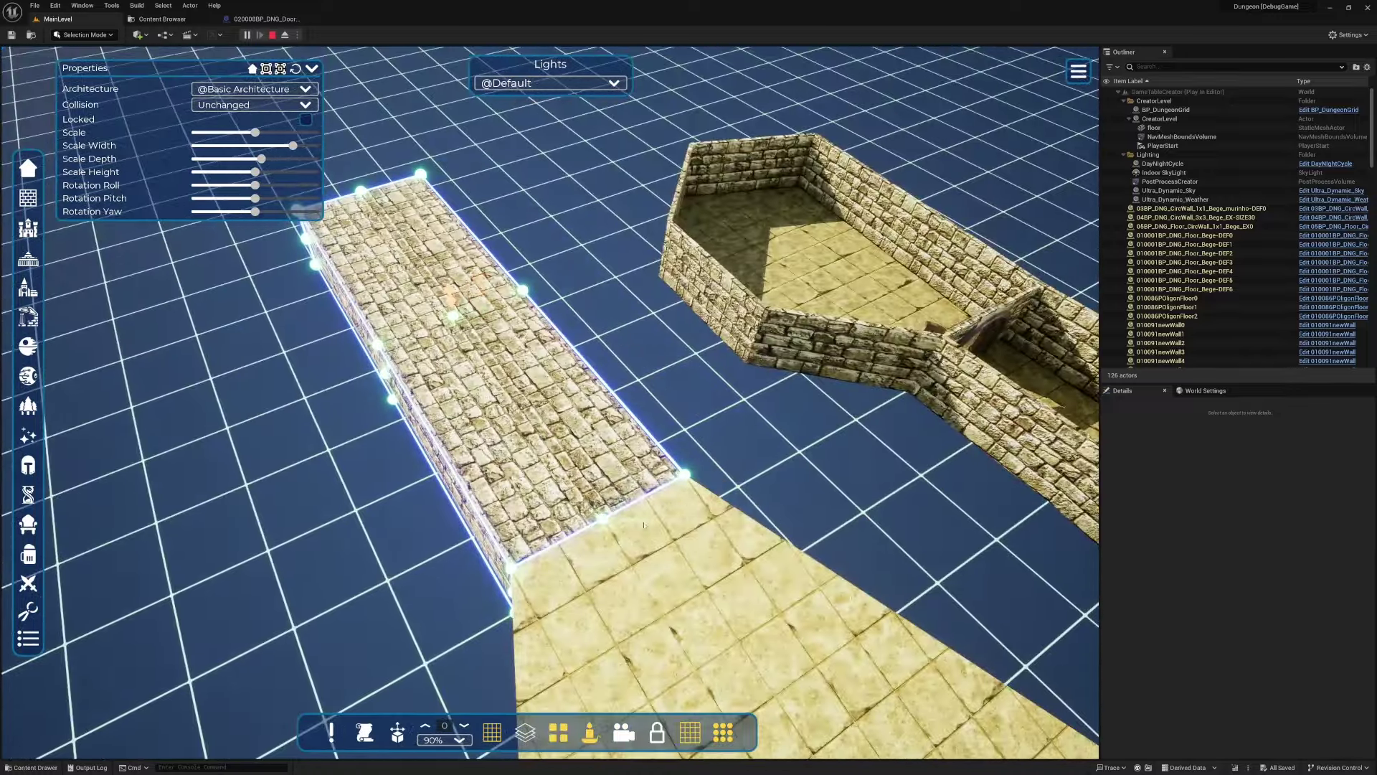
Adjust the stone block's length while keeping it joined to the ramp
right_click_drag(531, 532, 689, 532)
key("a")
left_click_drag(785, 501, 926, 483)
key("d")
key("d")
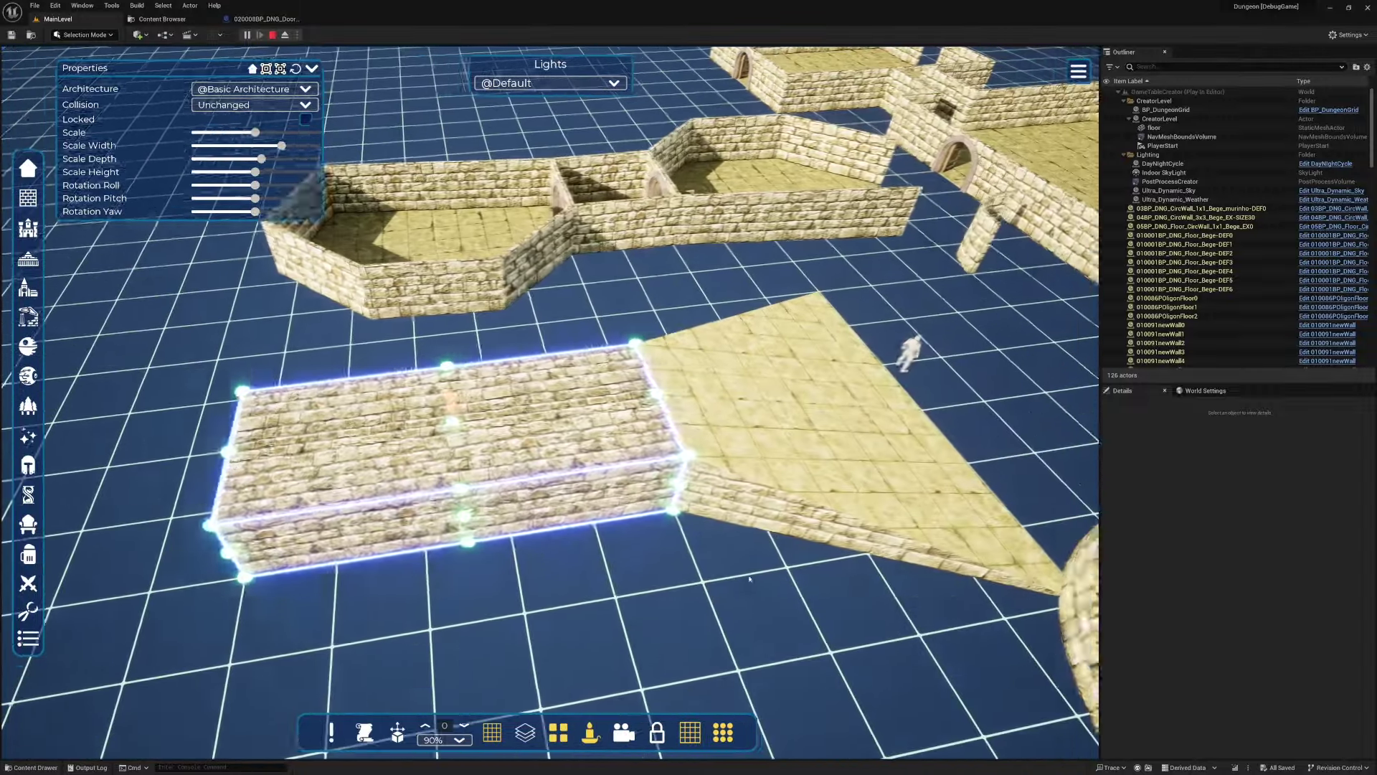
Examine the joint between the stone block and the ramp's side wall up close
left_click(734, 576)
right_click_drag(567, 556, 557, 448)
key("w")
left_click(557, 449)
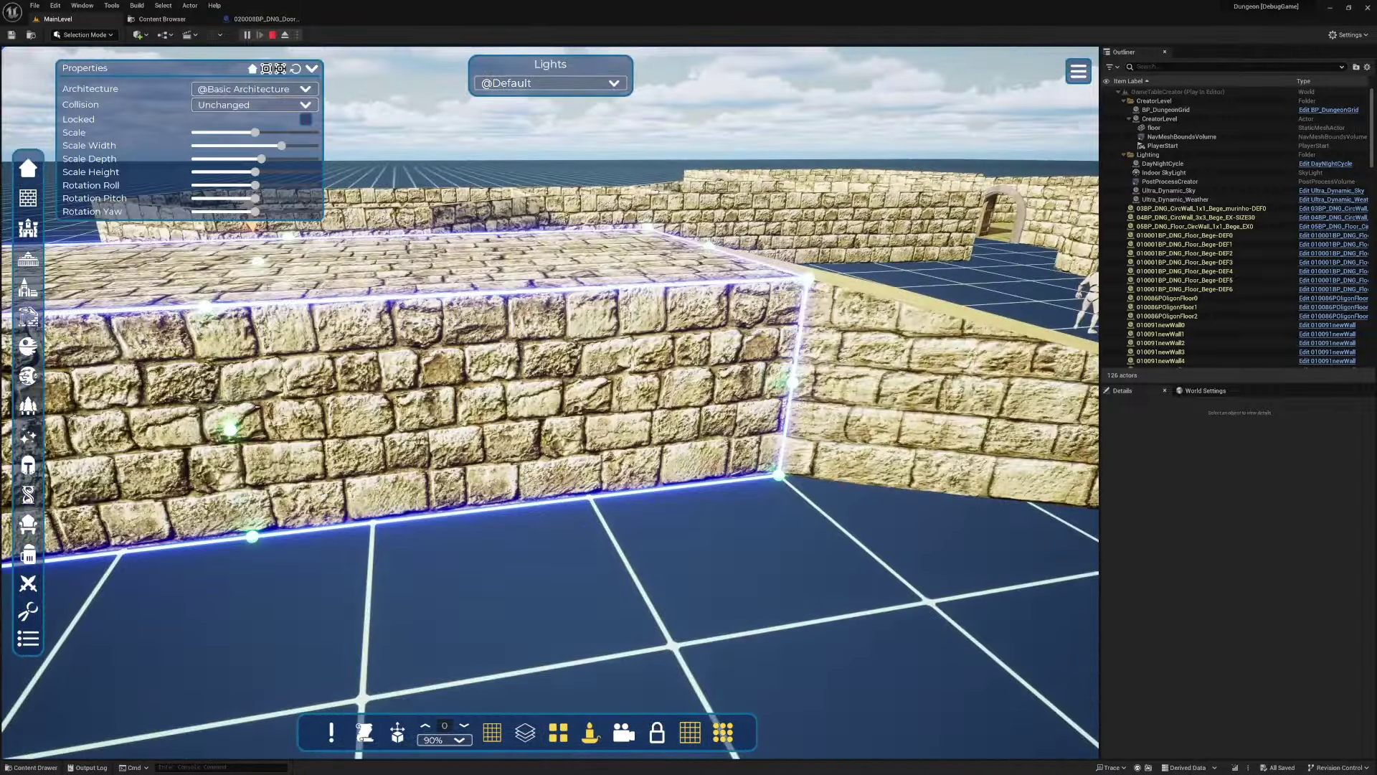
right_click_drag(800, 400, 863, 514)
key("e")
right_click_drag(863, 514, 841, 511)
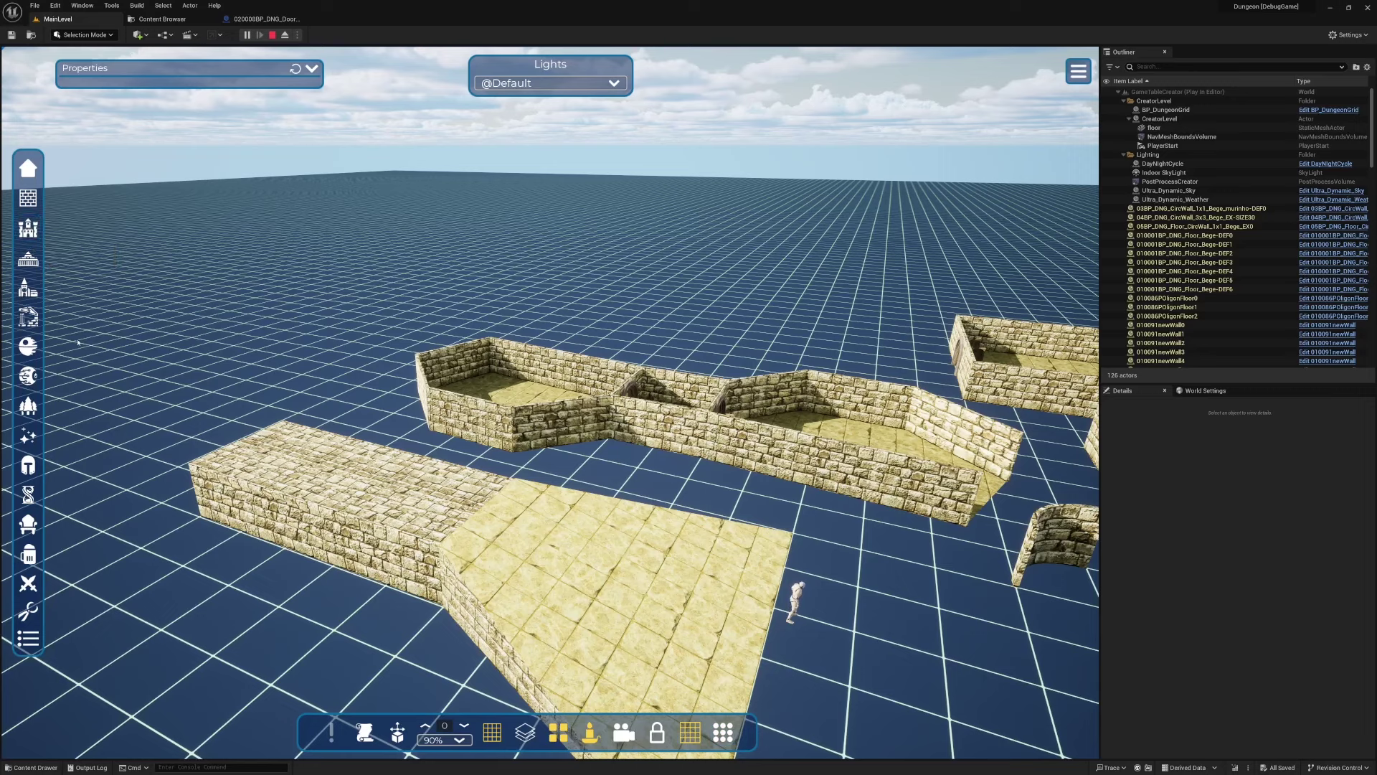
Place a pointed-roof tower from the architecture assets near the stone block and enable Smart Scale
left_click(28, 198)
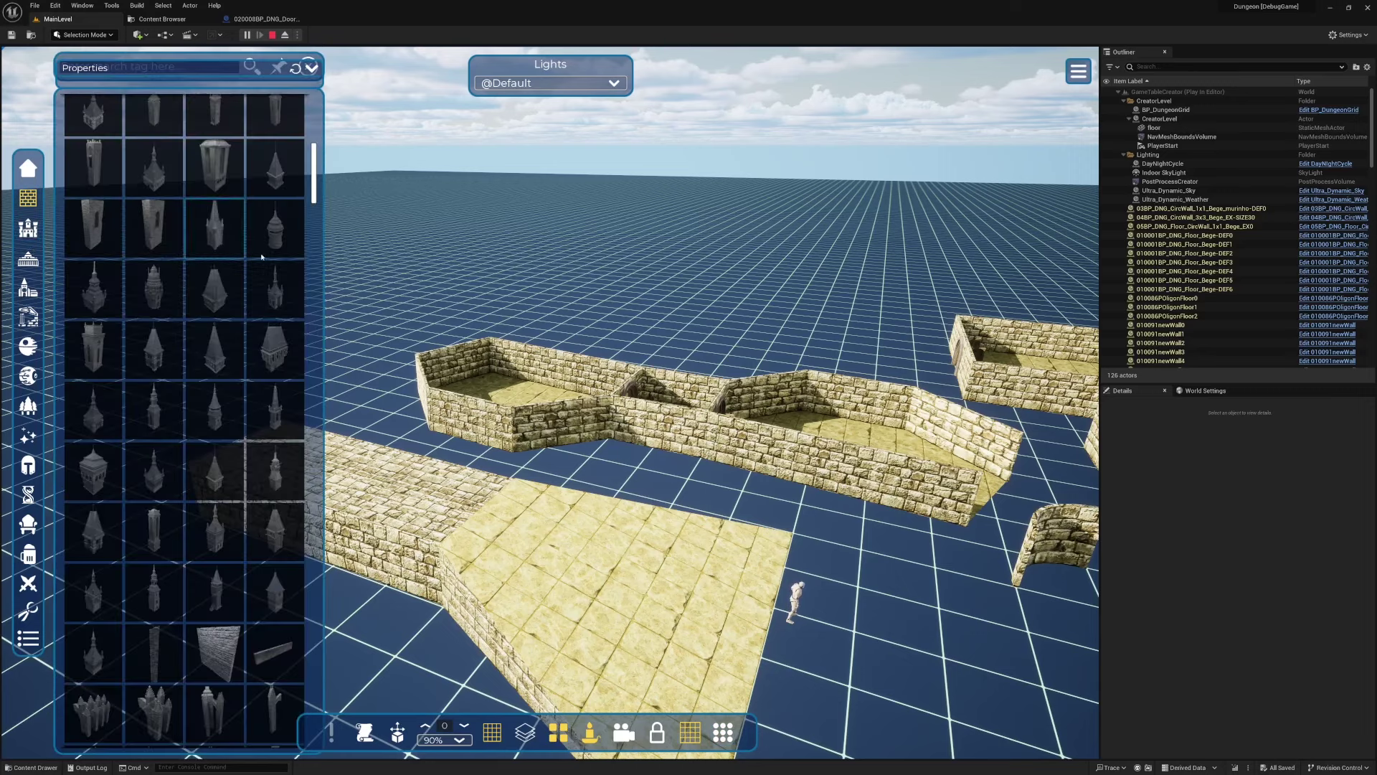
left_click(222, 358)
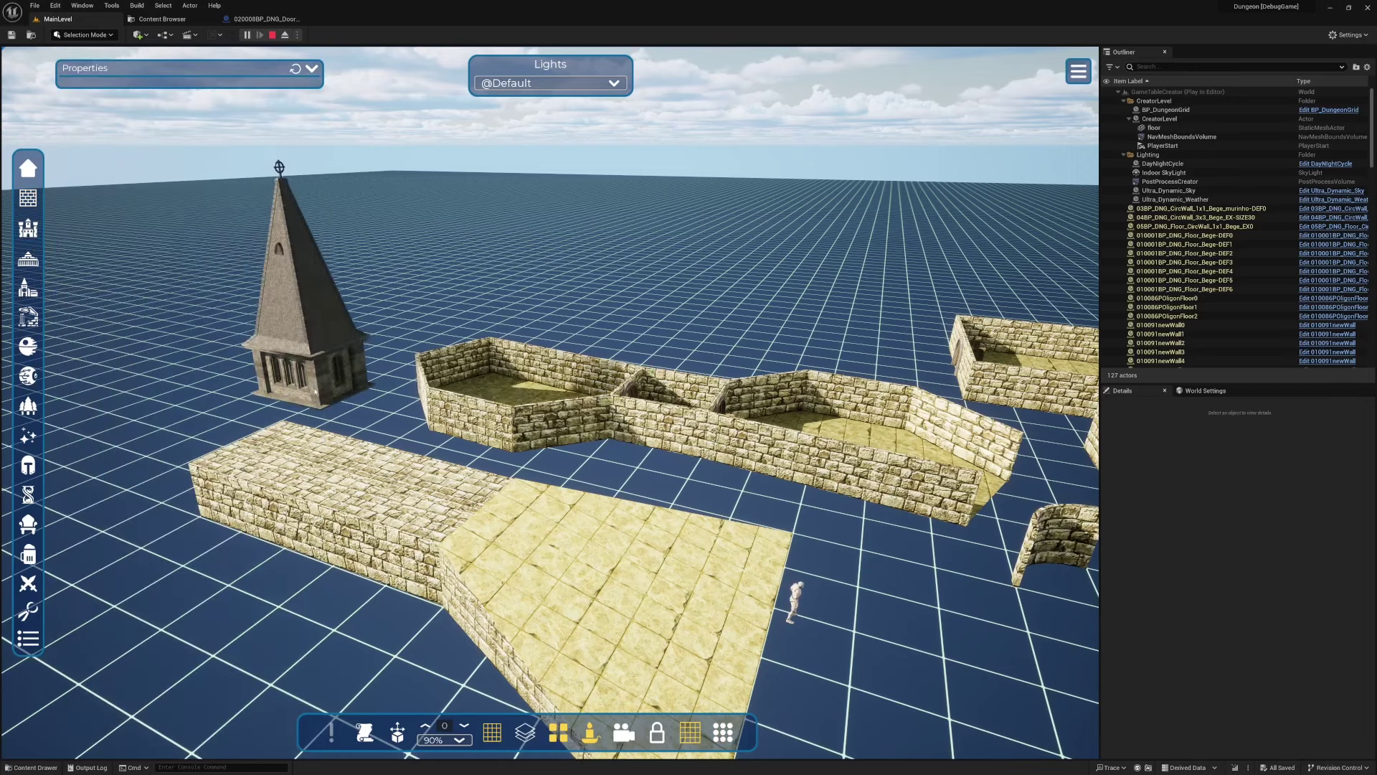
left_click(721, 732)
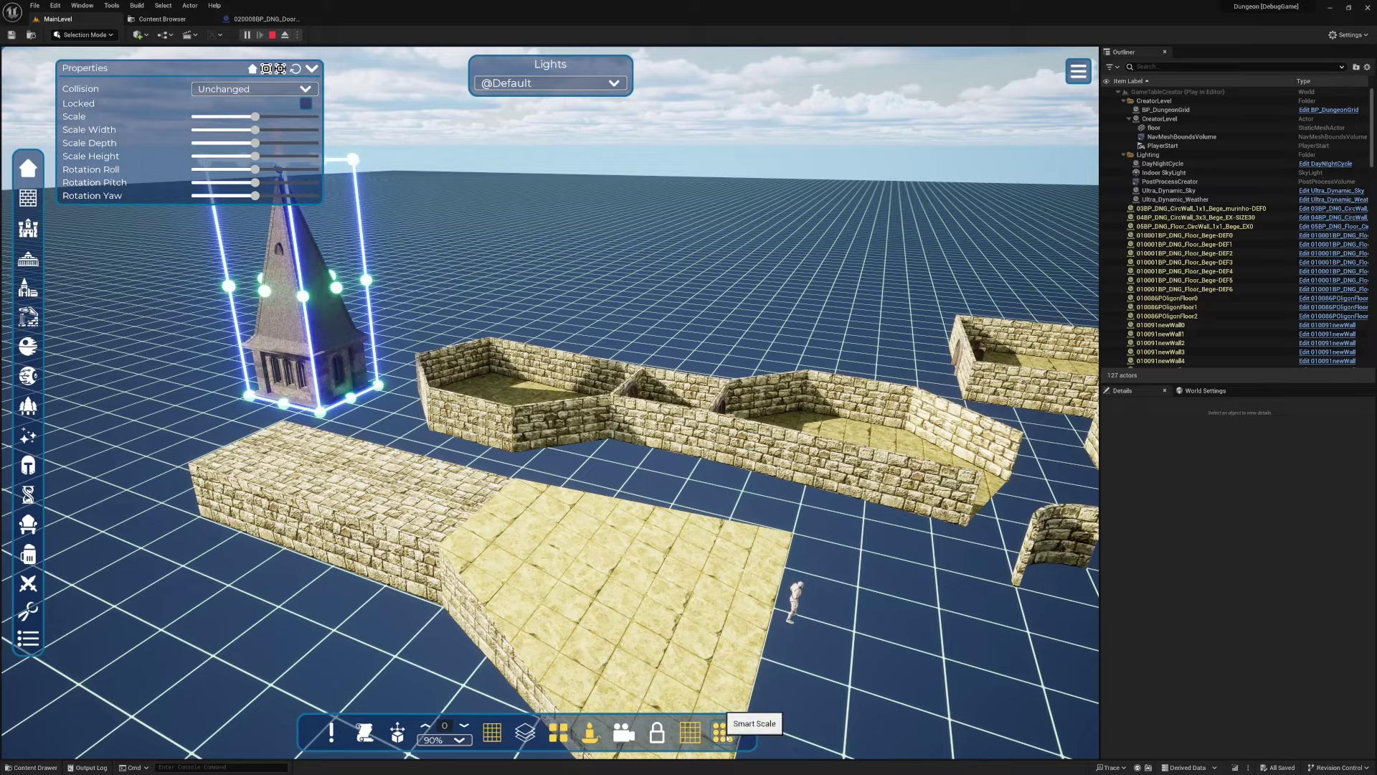
Squash the tower's height by pulling its top face down
right_click_drag(550, 402, 459, 287)
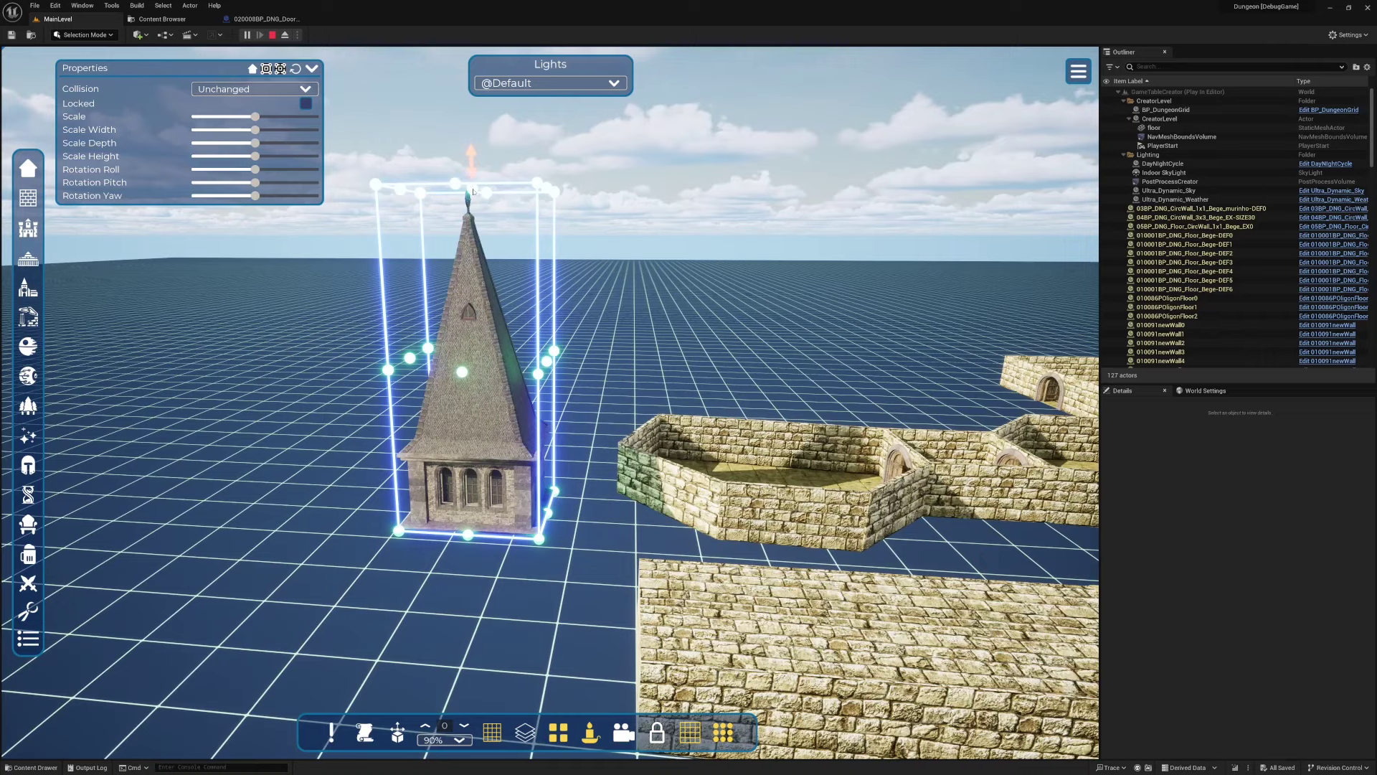
left_click_drag(472, 191, 488, 339)
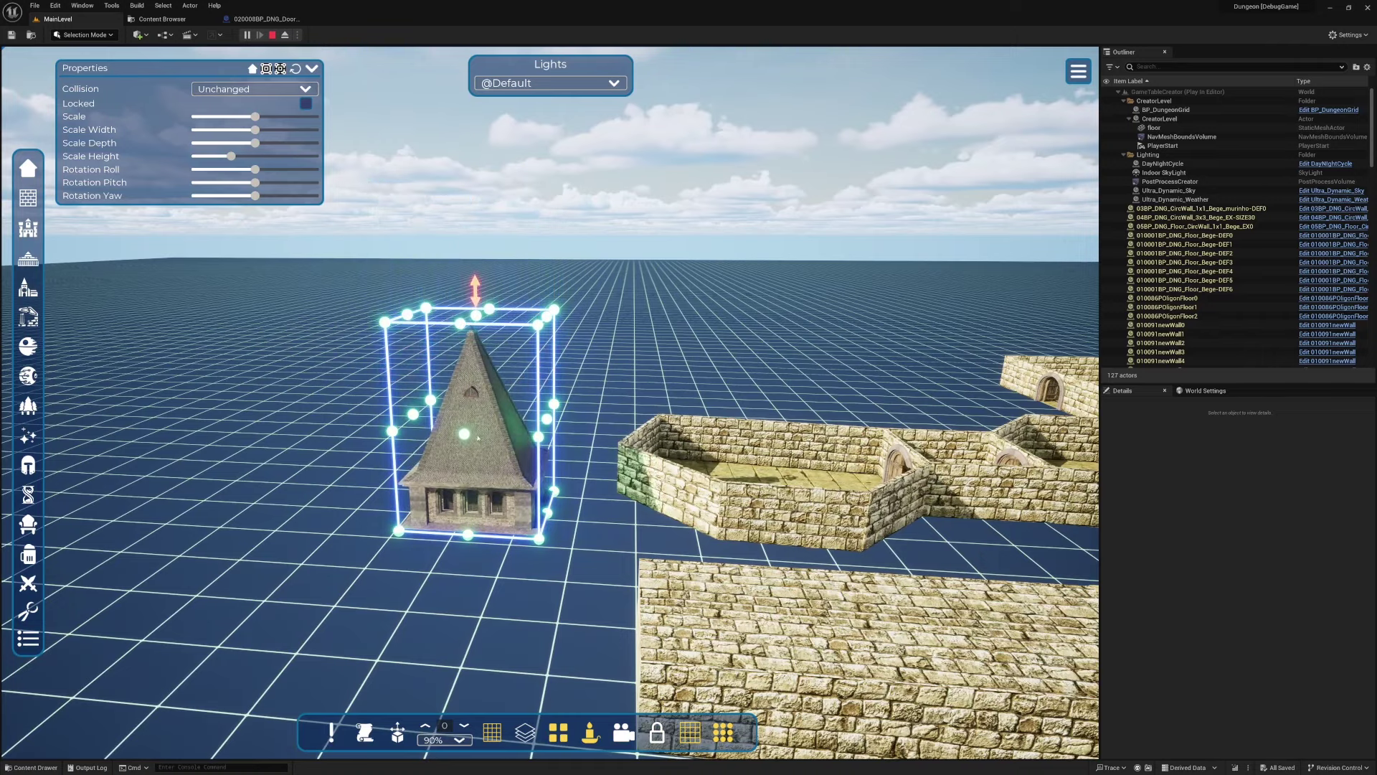
mouse_move(478, 438)
right_mouse_down()
mouse_move(448, 462)
mouse_move(477, 439)
right_mouse_up()
left_click_drag(477, 438, 471, 439)
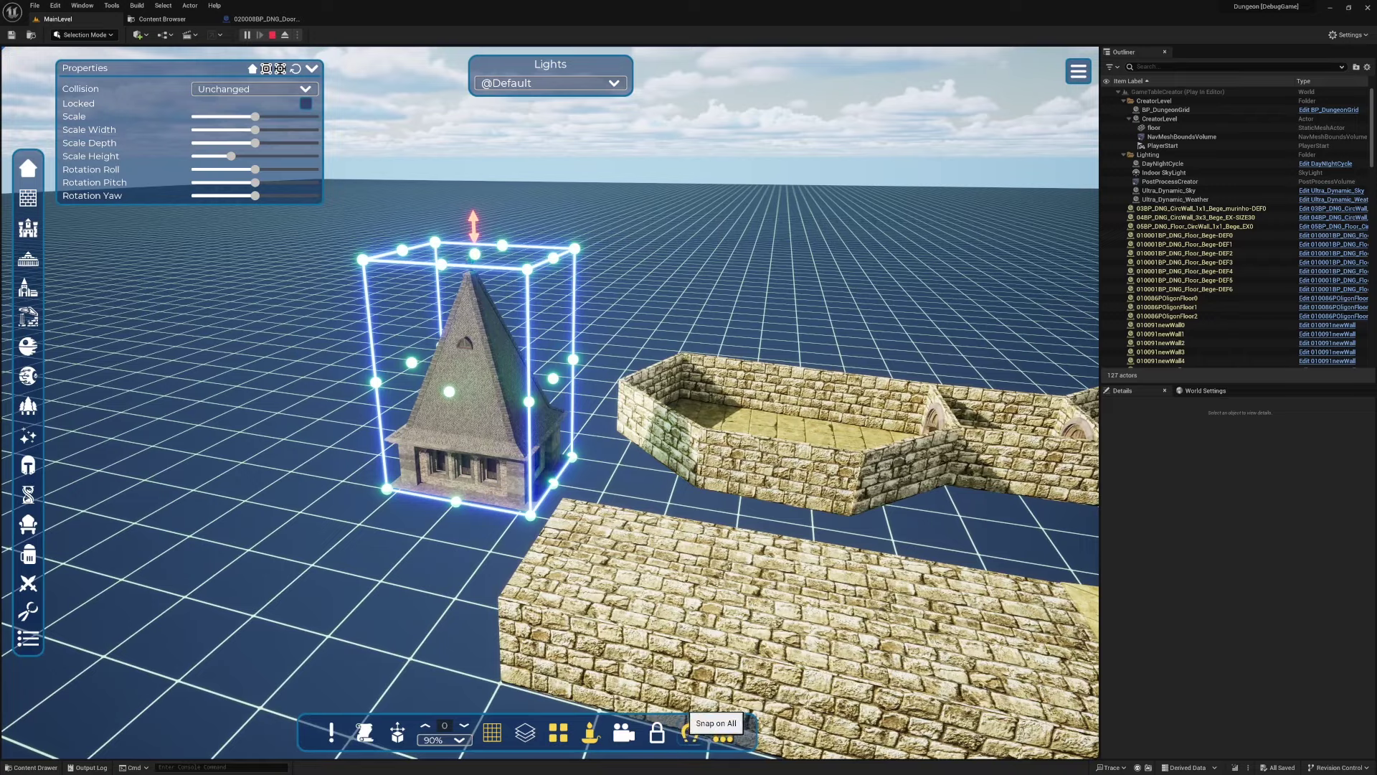
With Snap on All active, set the tower on top of the stone block's outer end
left_click_drag(502, 445, 666, 535)
right_click_drag(665, 535, 1040, 541)
right_click_drag(574, 594, 657, 595)
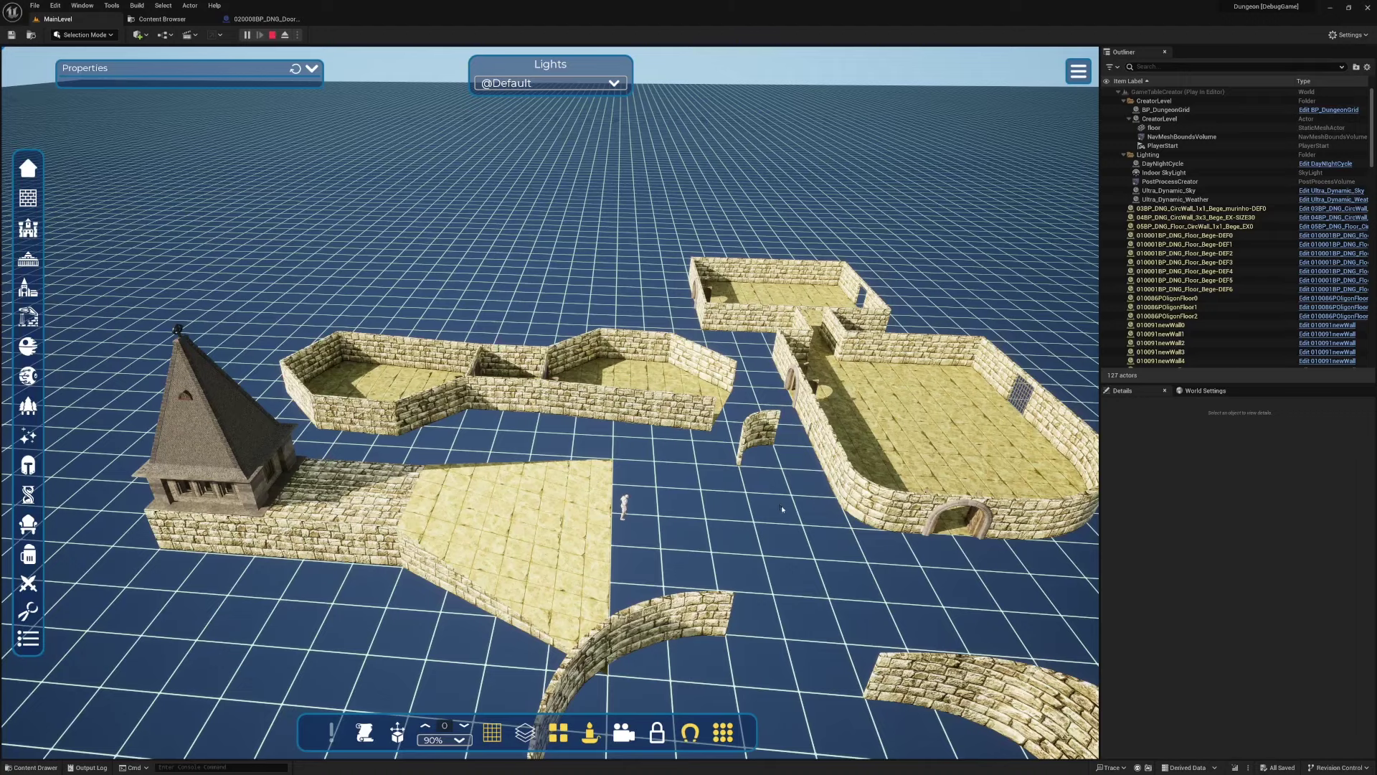
Survey the whole layout and select its room floors, ramp, tower and wooden door in turn to examine their properties
right_click_drag(779, 507, 943, 506)
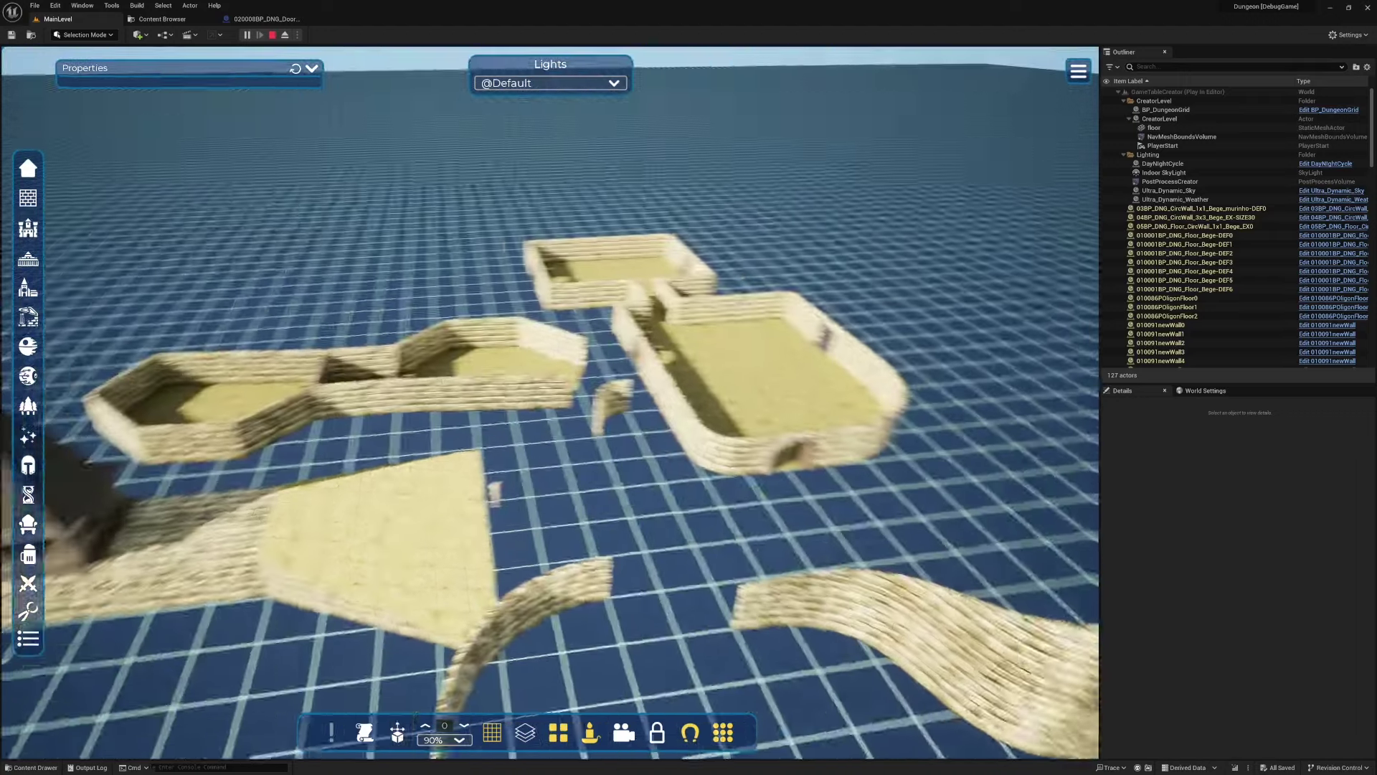
right_click_drag(550, 401, 438, 416)
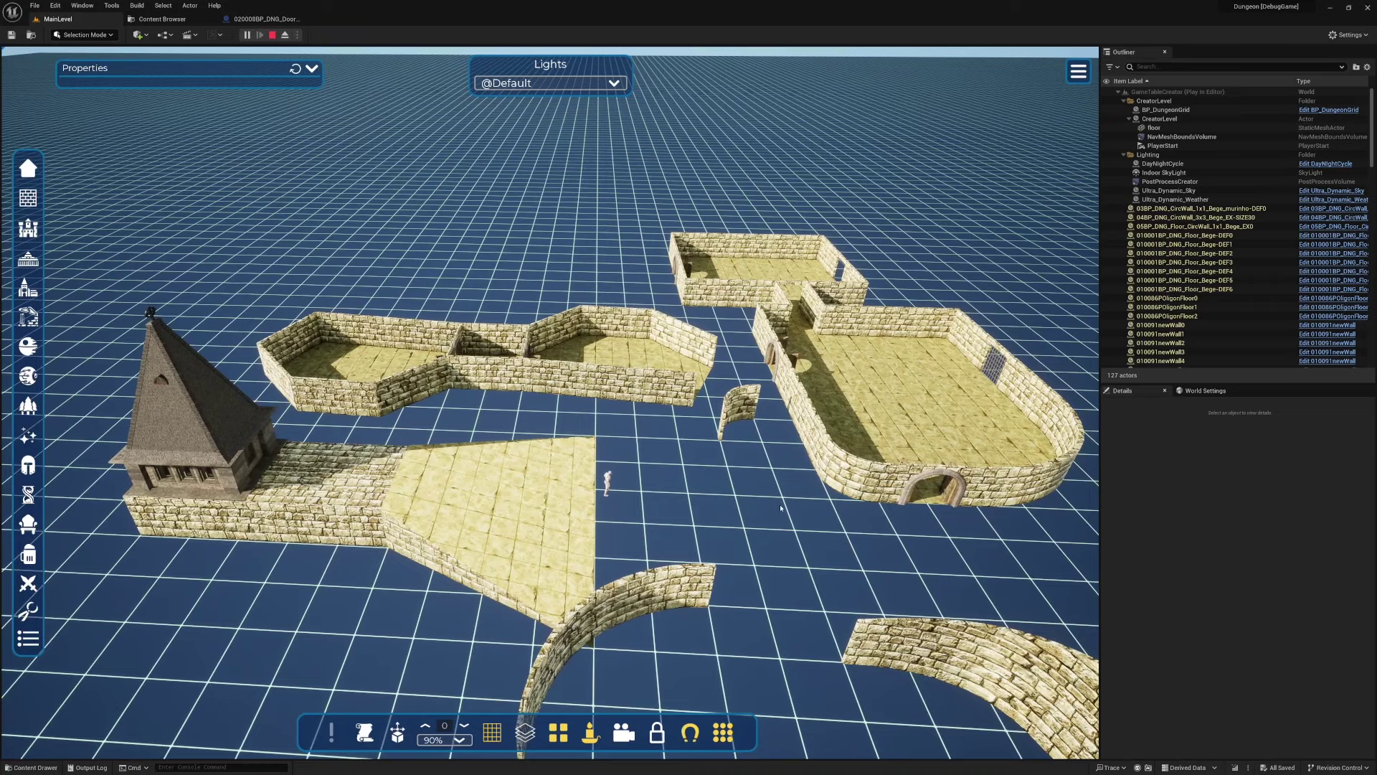
right_click_drag(800, 583, 753, 574)
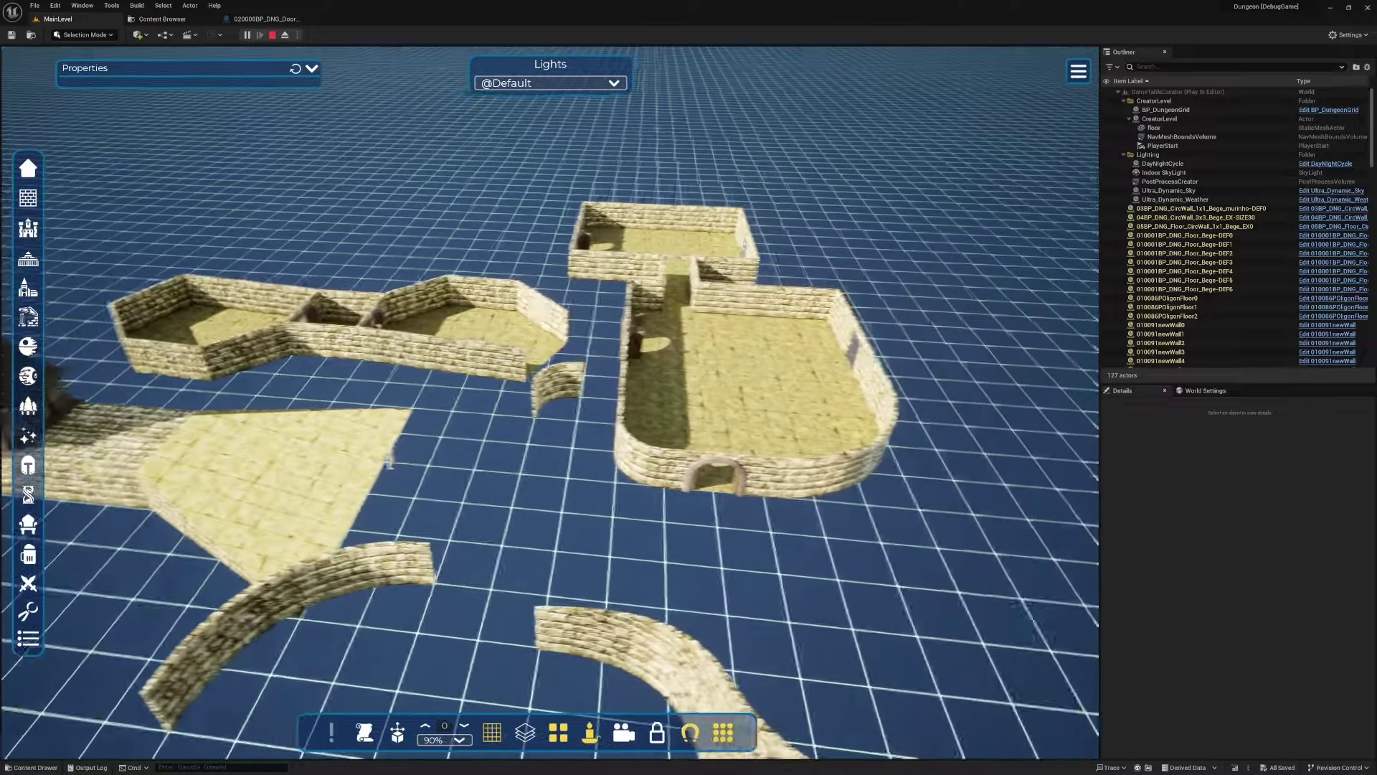
mouse_move(689, 431)
right_mouse_down()
mouse_move(753, 430)
mouse_move(559, 438)
mouse_move(667, 445)
right_mouse_up()
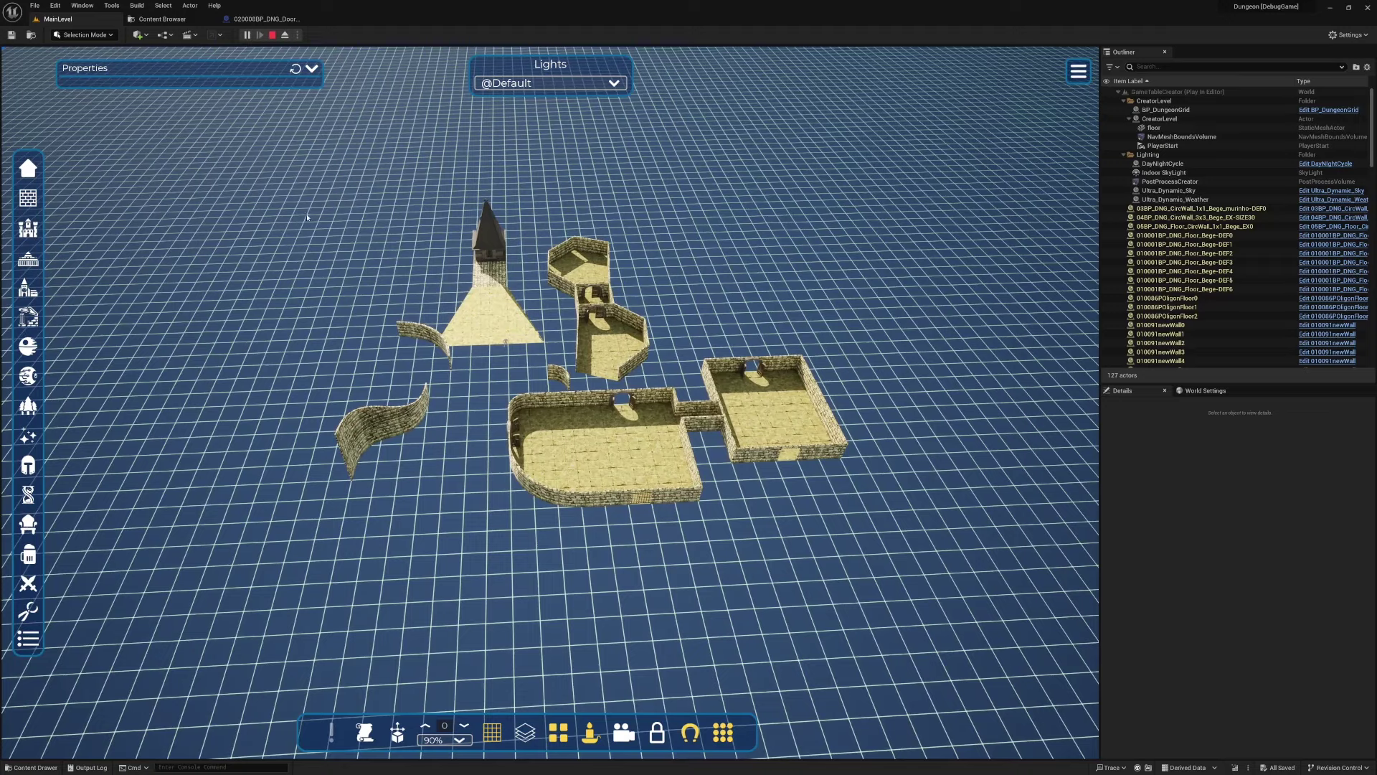
left_click_drag(307, 217, 867, 506)
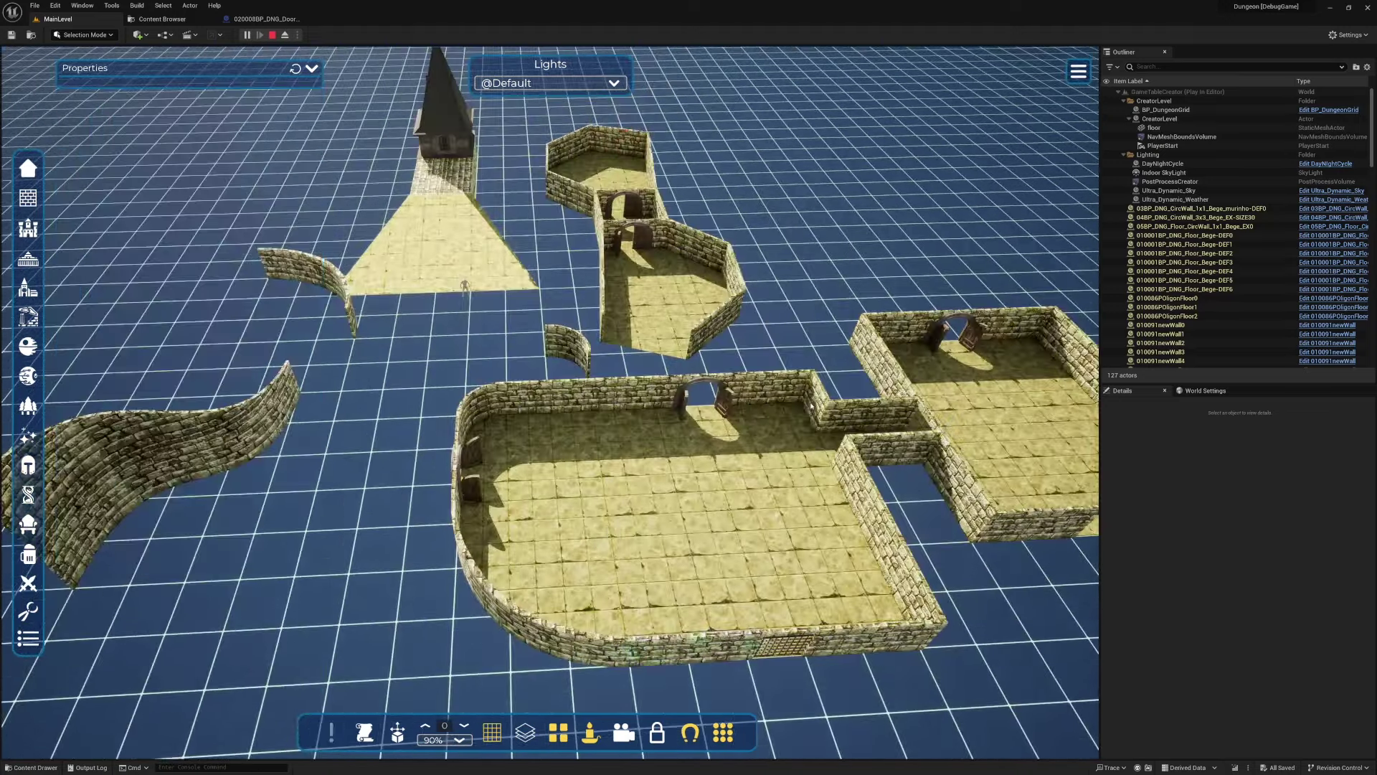
left_click(831, 370)
left_click(699, 527)
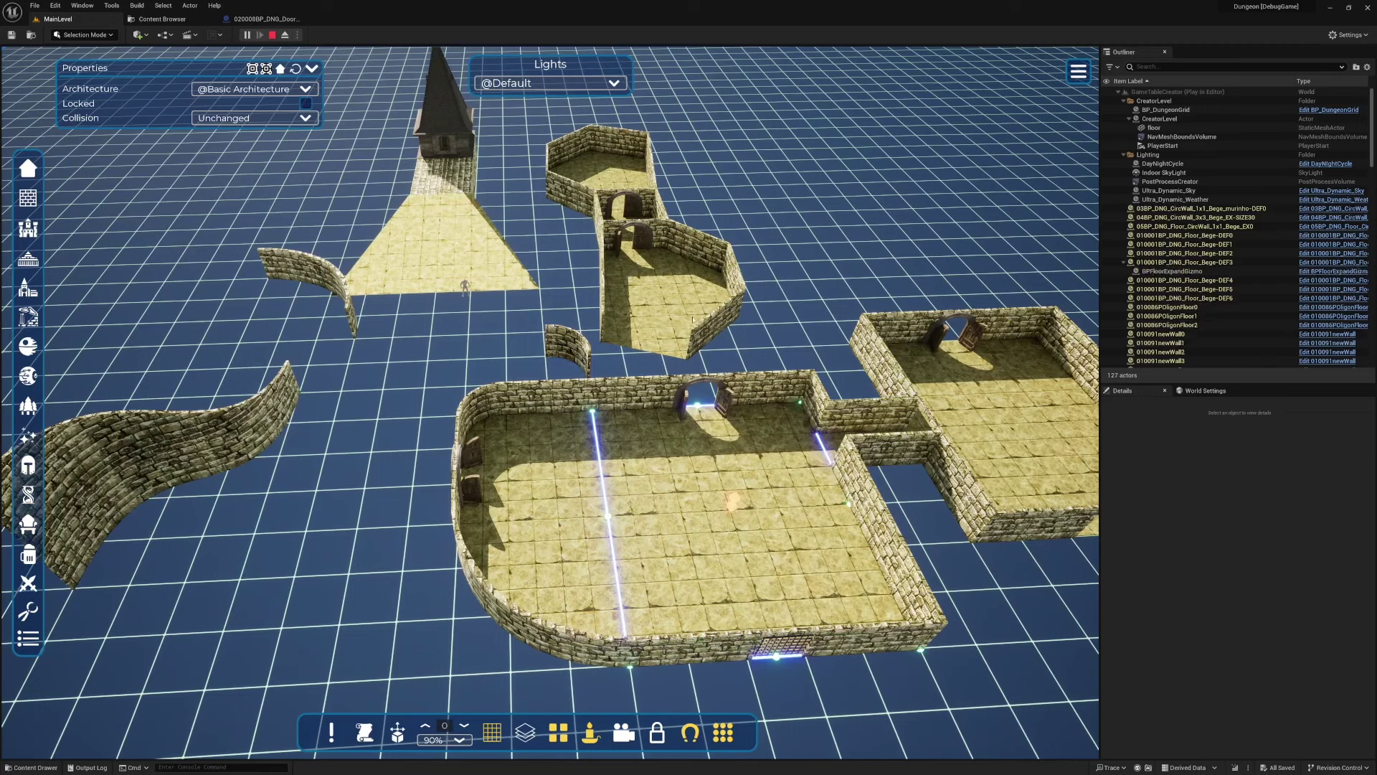
left_click(667, 294)
left_click(467, 250)
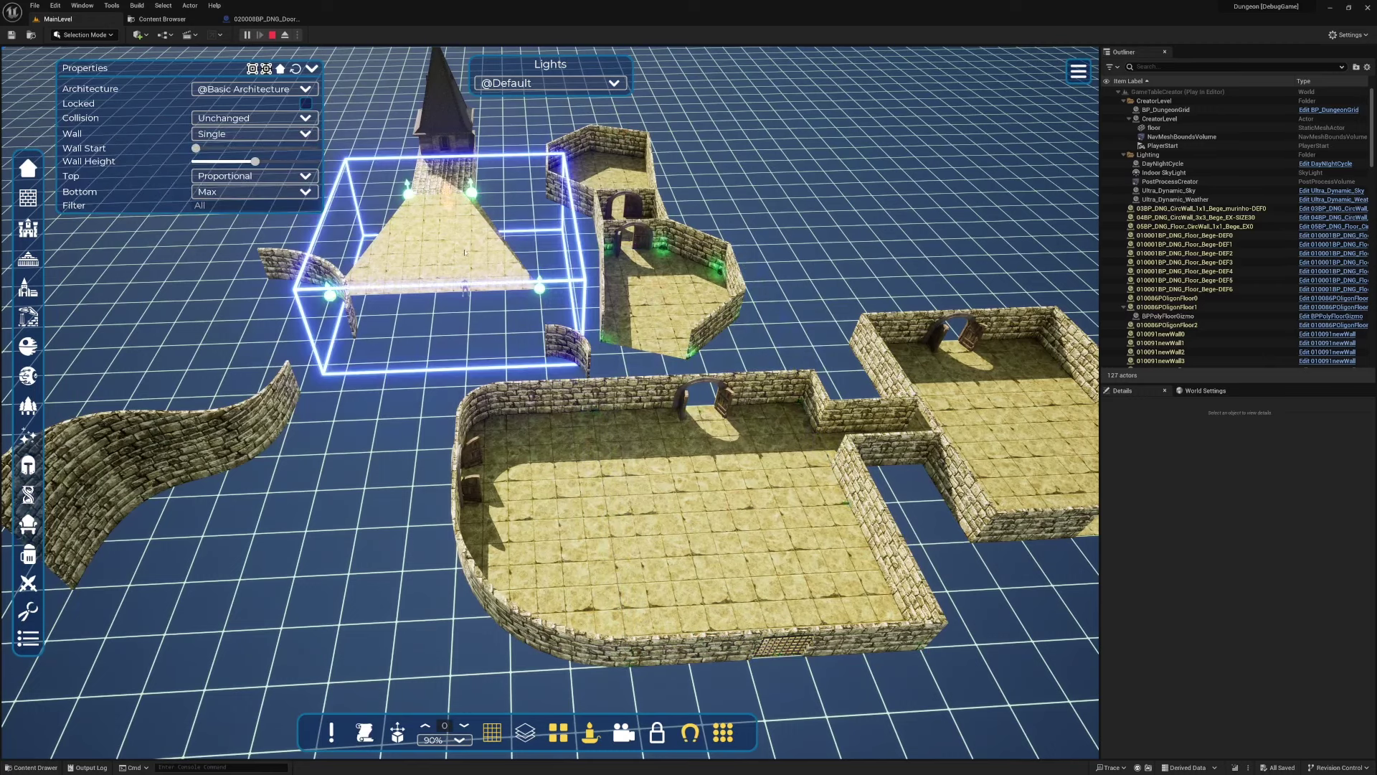
left_click(447, 136)
left_click(627, 198)
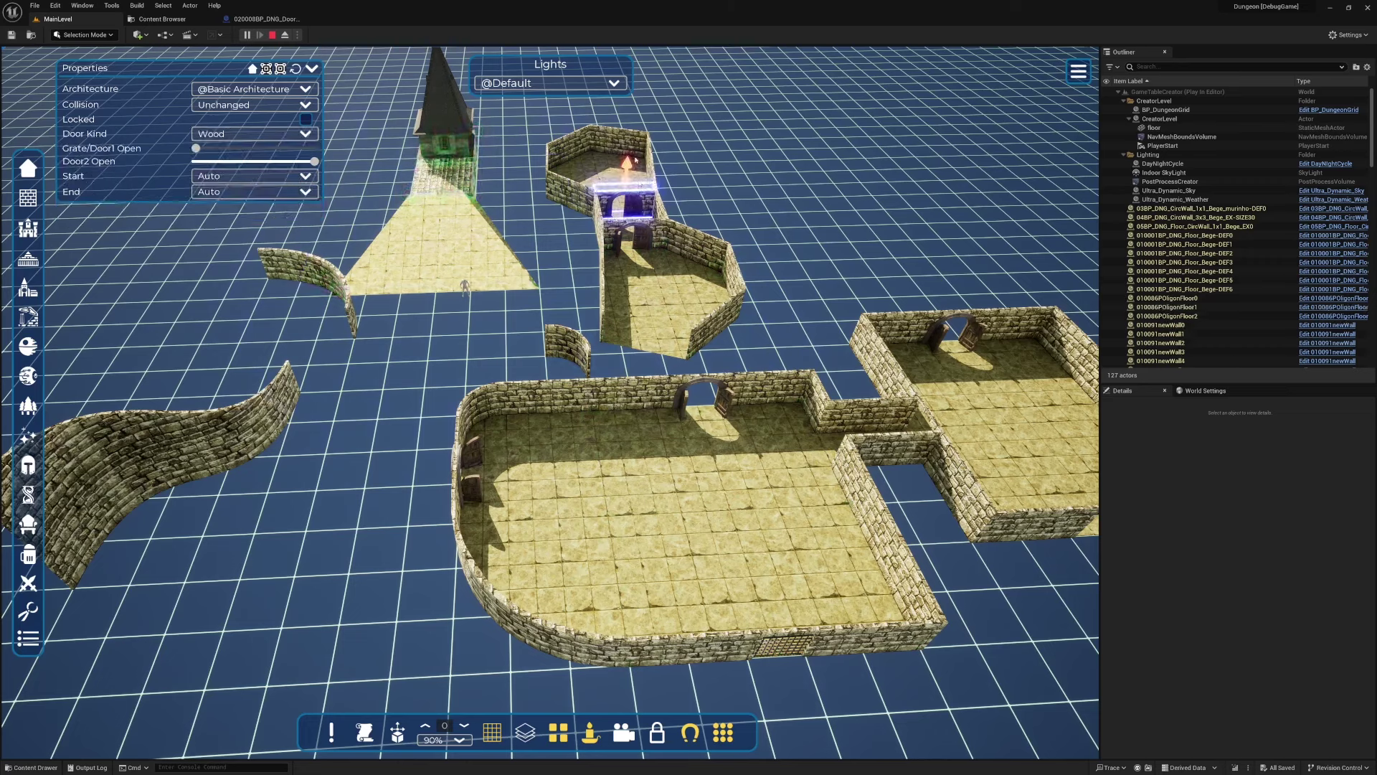
left_click(630, 149)
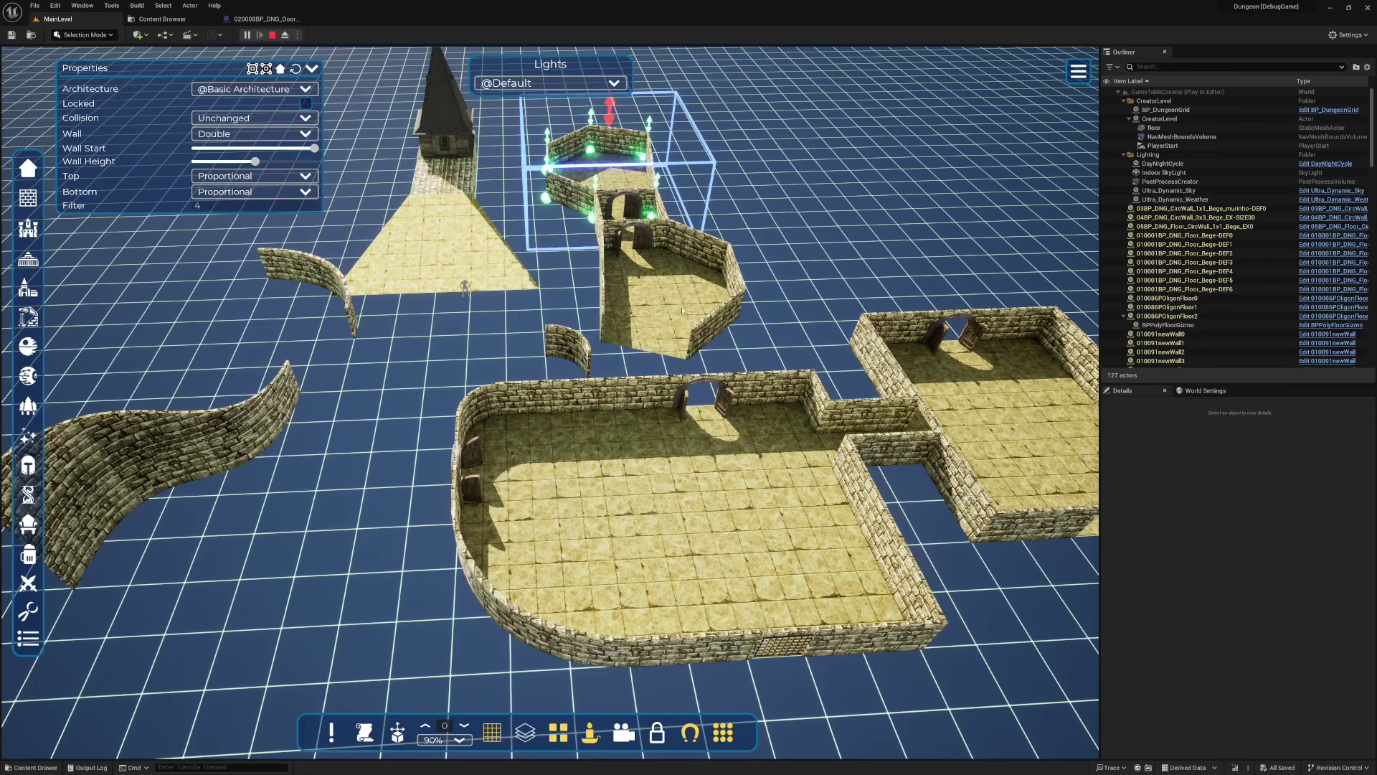